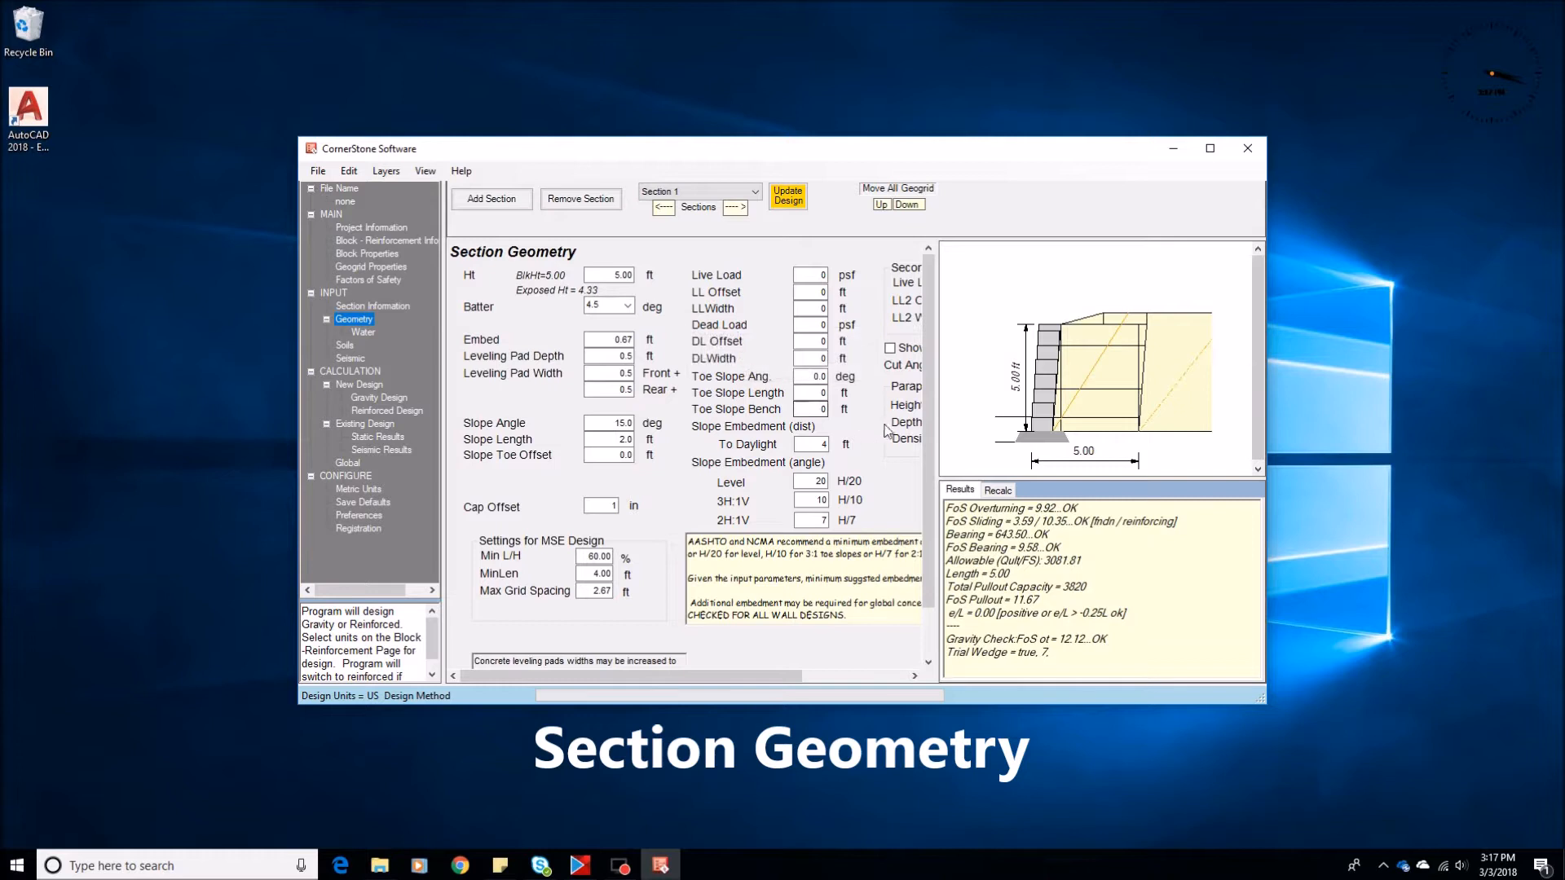
Widen the Section Geometry pane and set the wall batter to 4.5 degrees
{"action": "left_click_drag", "start_coordinate": [935, 445], "coordinate": [1059, 457]}
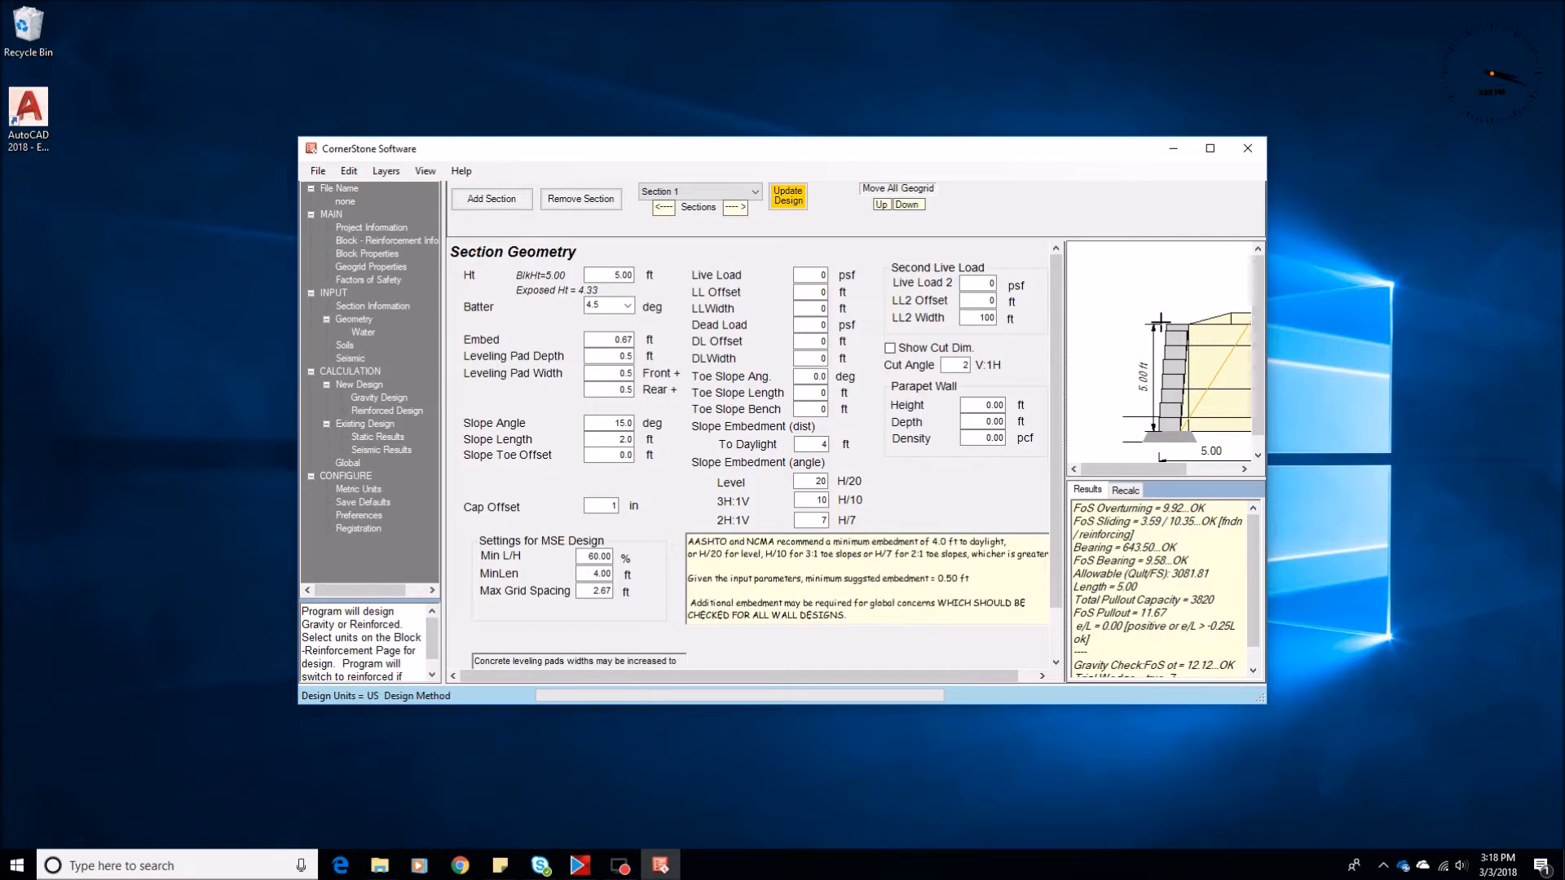
{"action": "left_click", "coordinate": [593, 302]}
{"action": "type", "text": "4.5"}
{"action": "double_click", "coordinate": [606, 339]}
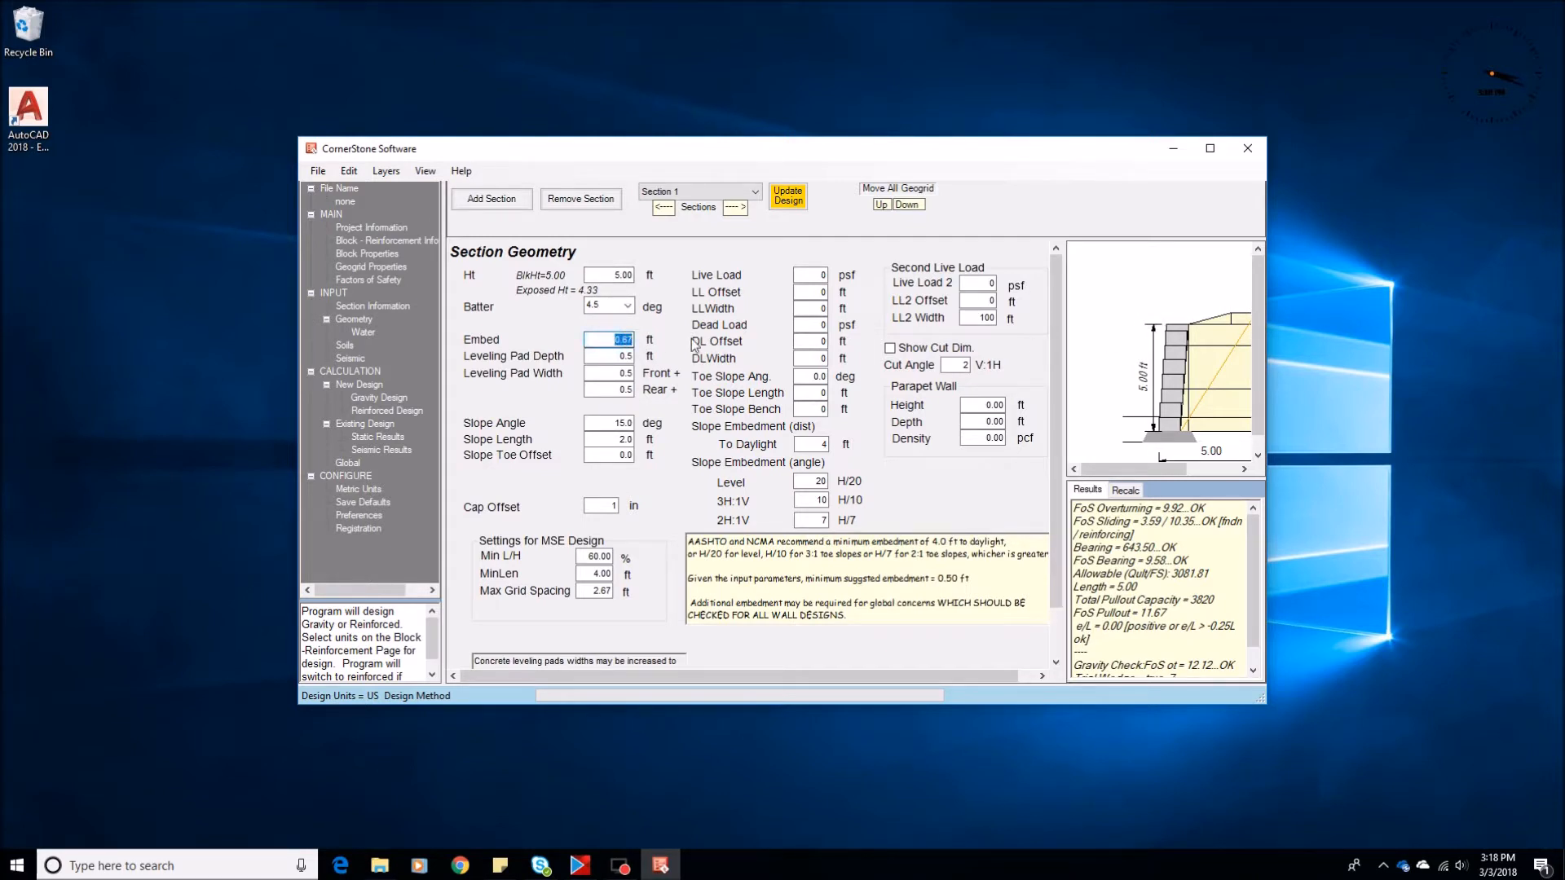
{"action": "double_click", "coordinate": [613, 275]}
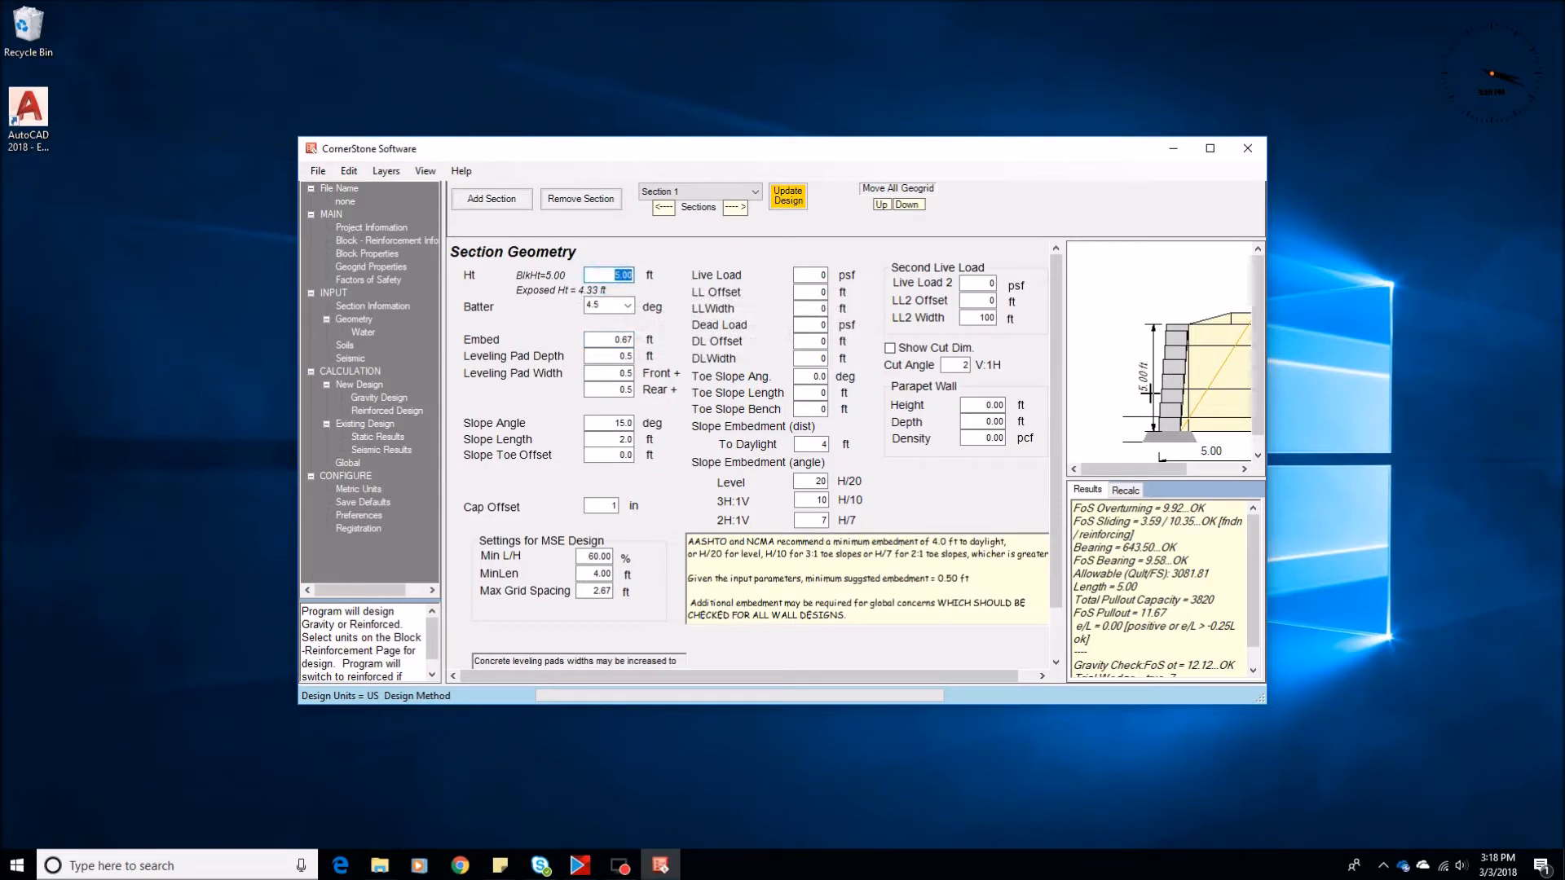
{"action": "left_click", "coordinate": [628, 307]}
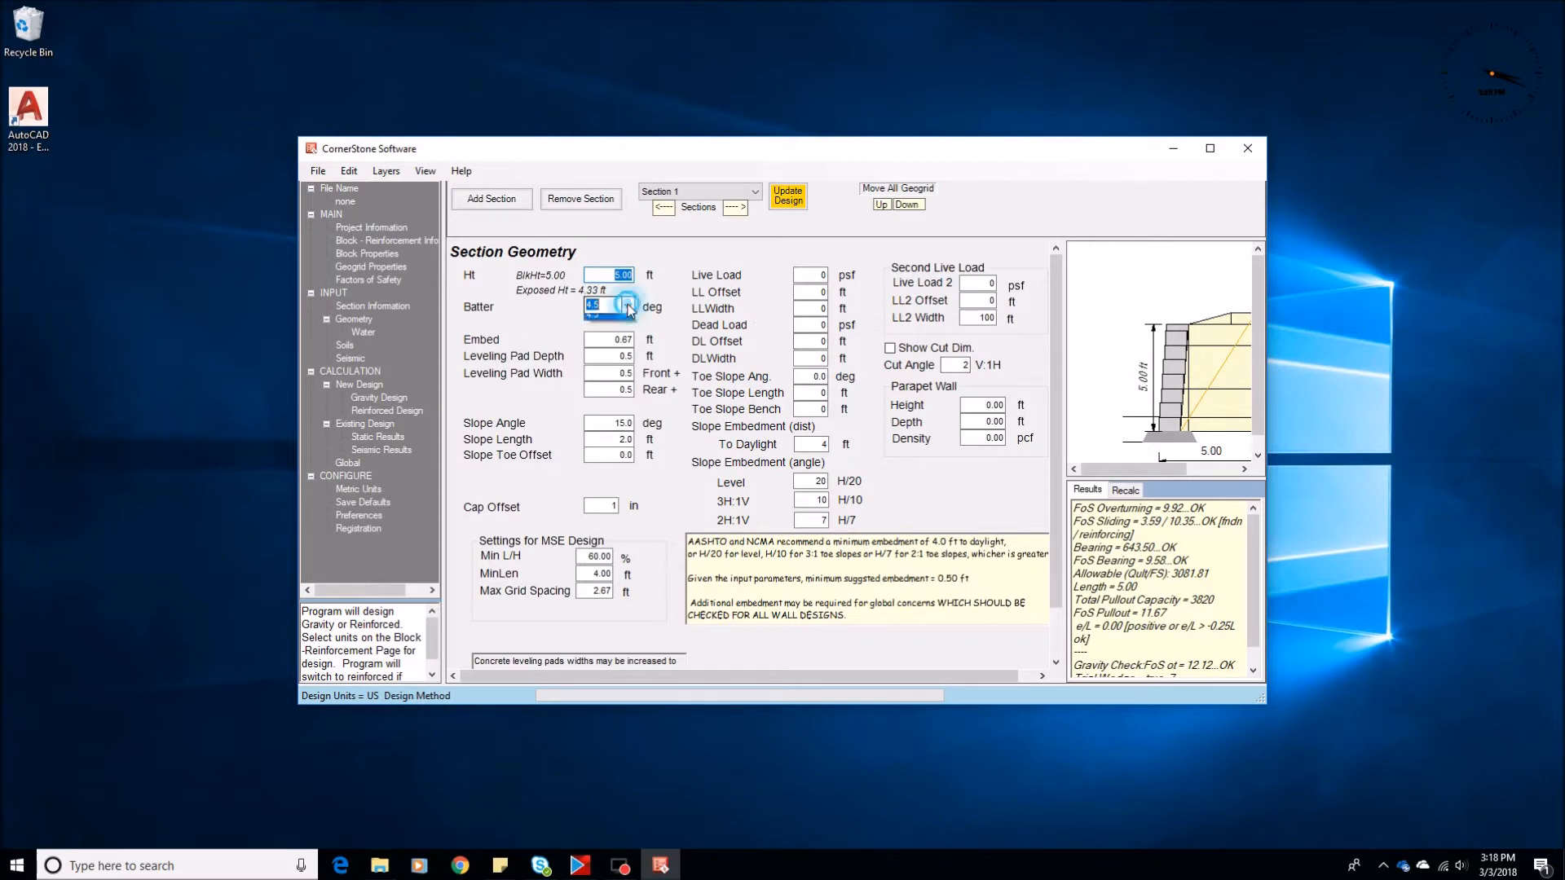
{"action": "left_click", "coordinate": [627, 307]}
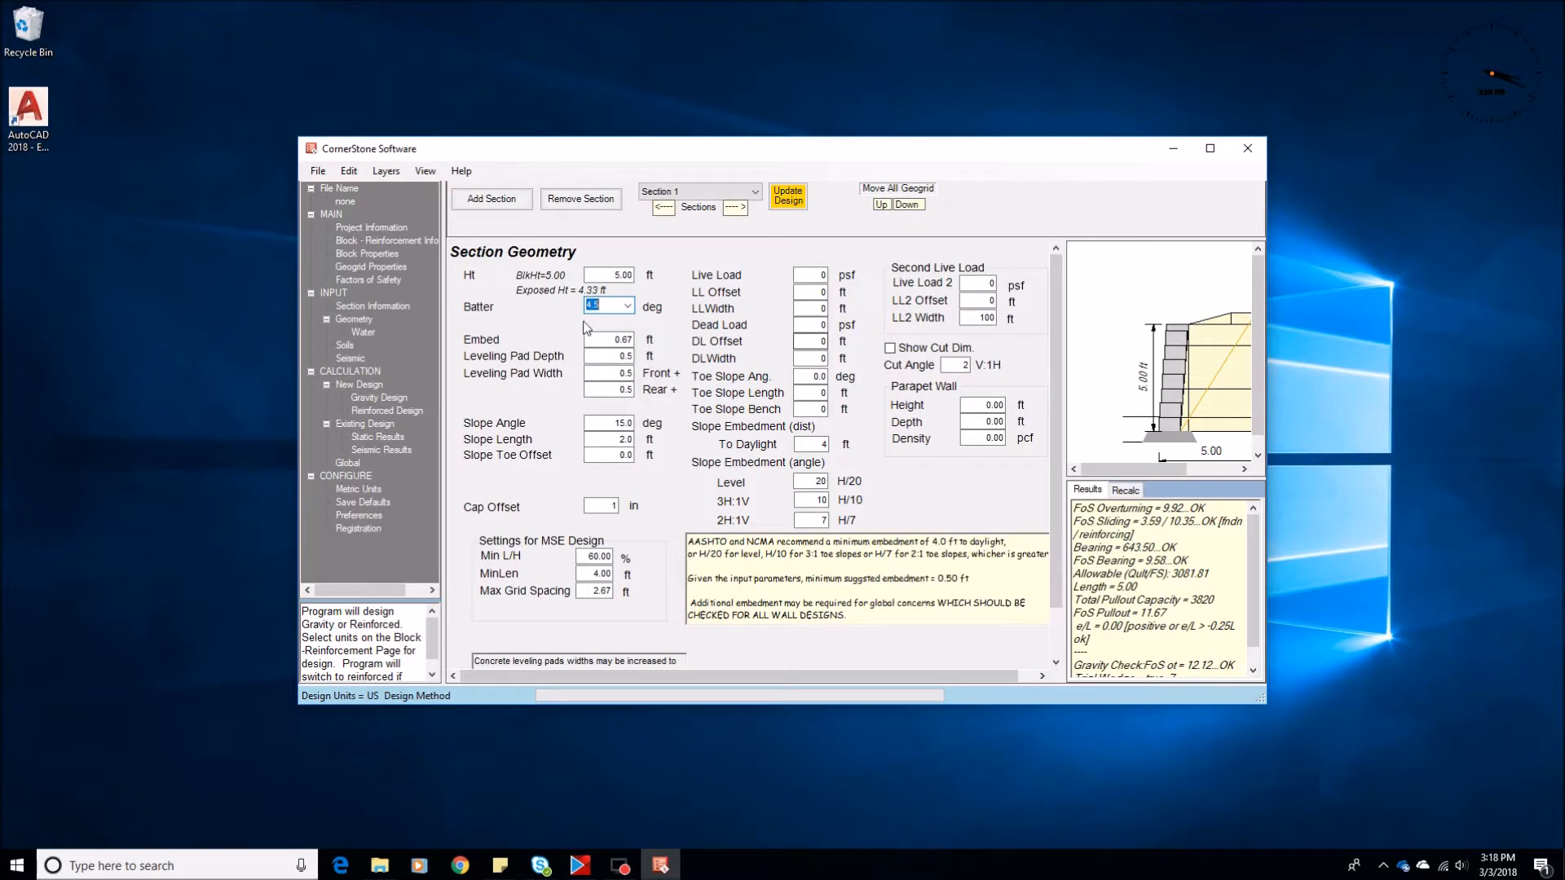
Set the embedment to 0.5 ft, then review the slope embedment ratios and the leveling pad depth and width
{"action": "key", "text": "Tab"}
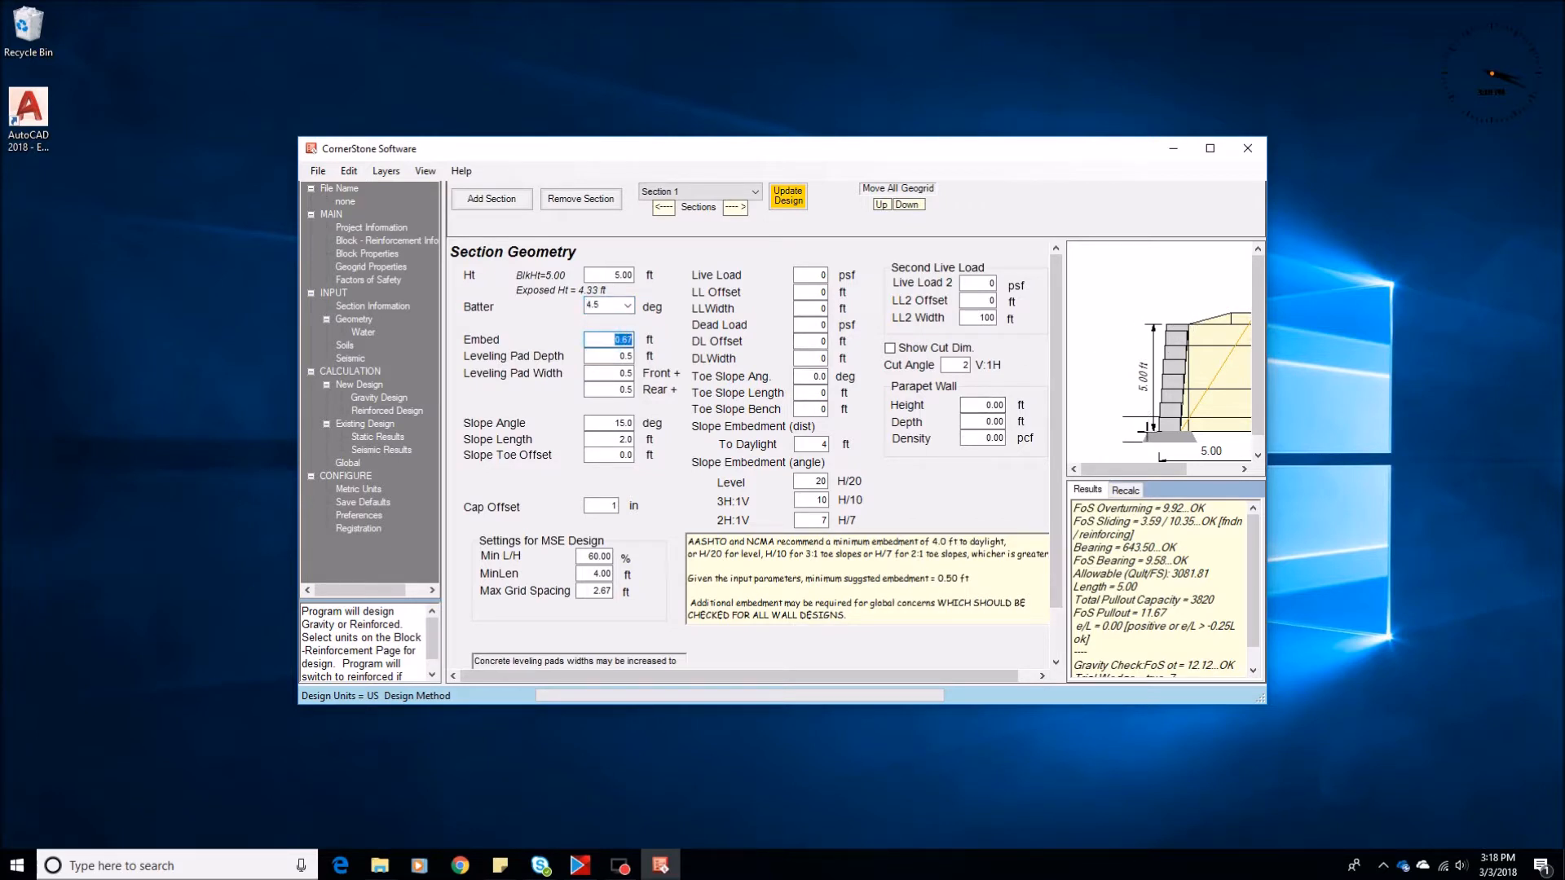
{"action": "type", "text": "0"}
{"action": "left_click", "coordinate": [811, 482]}
{"action": "left_click", "coordinate": [811, 500]}
{"action": "key", "text": "Tab"}
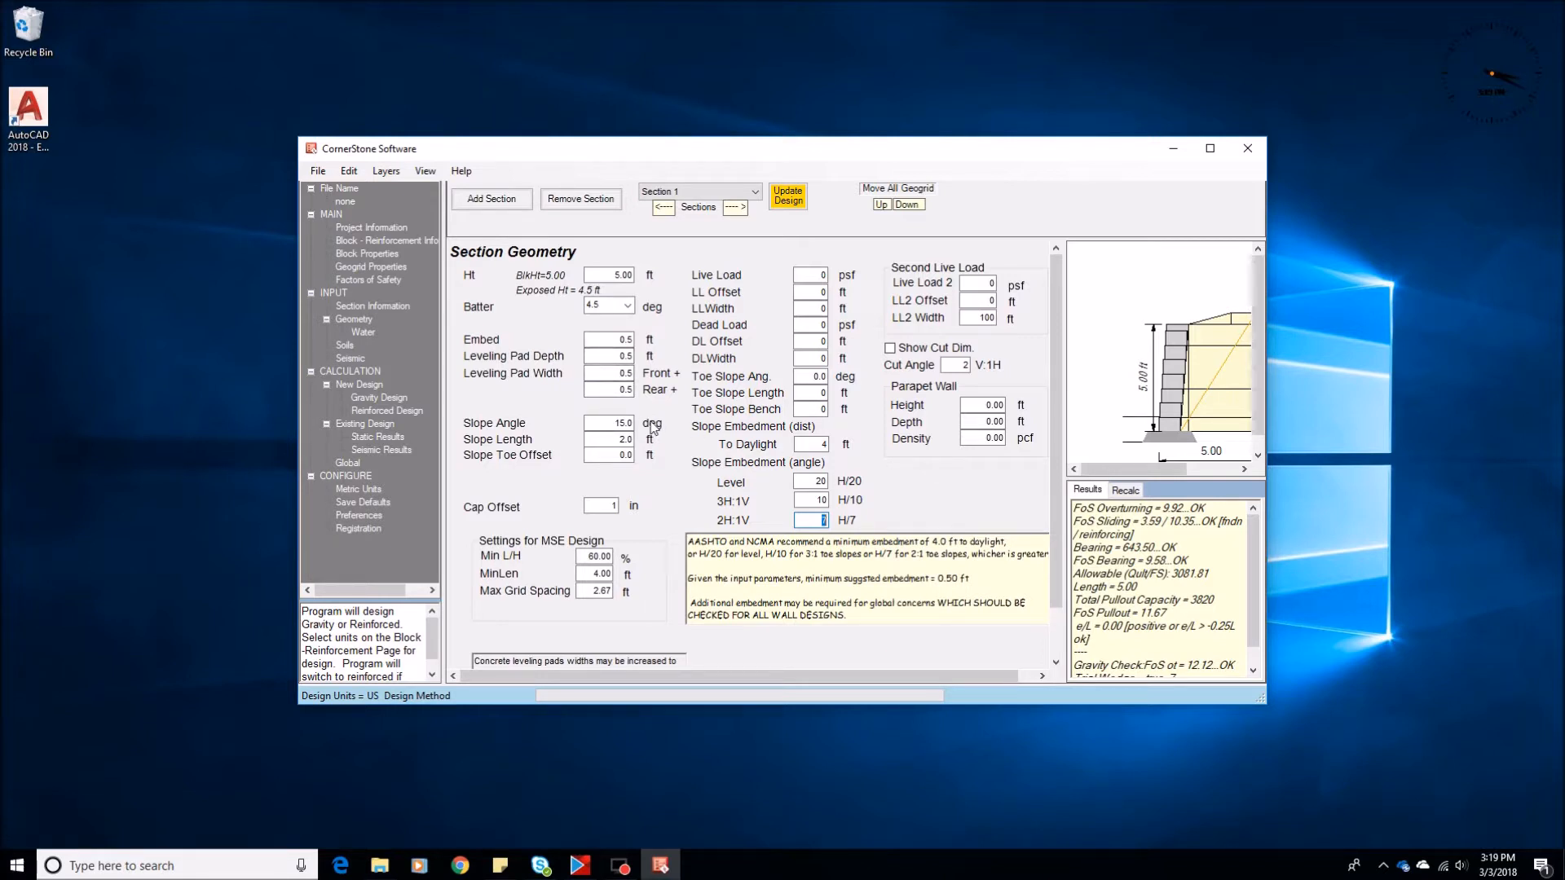
{"action": "left_click", "coordinate": [611, 339]}
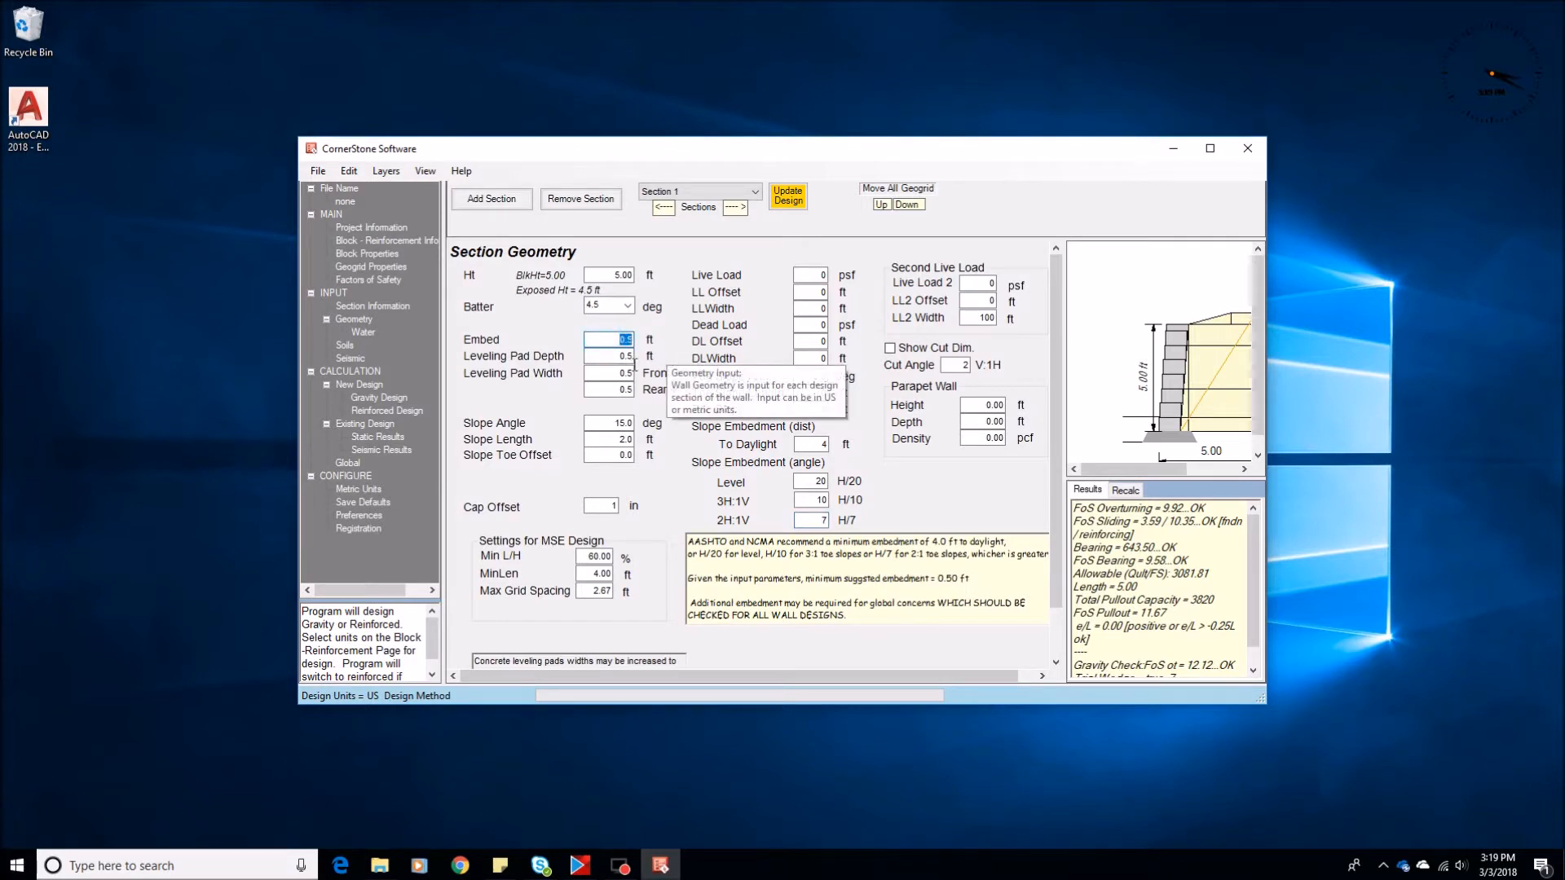
{"action": "key", "text": "Tab"}
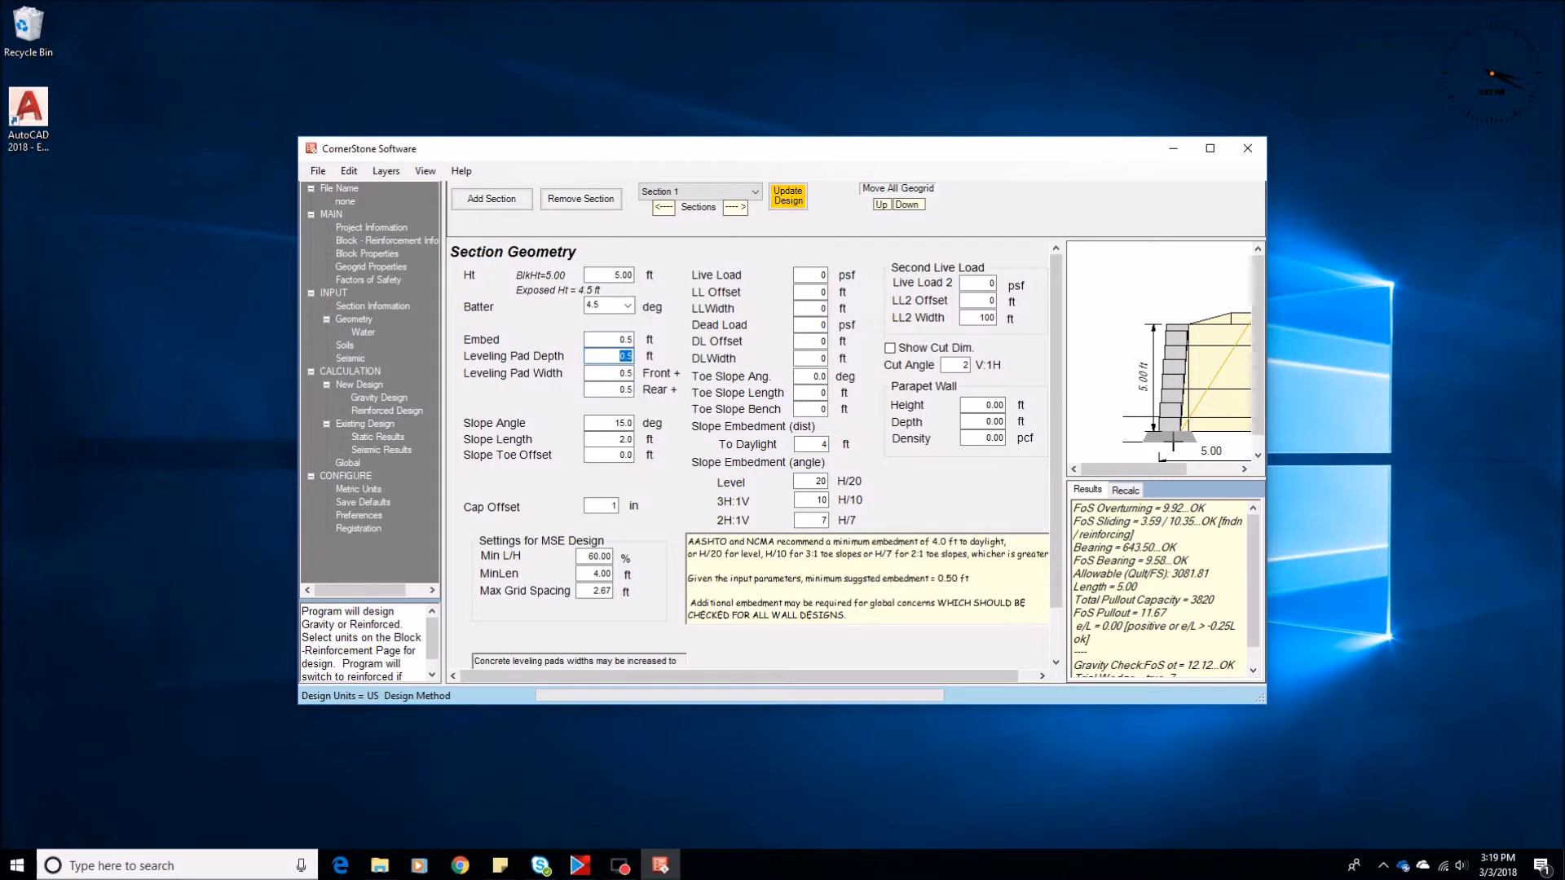
{"action": "key", "text": "Tab"}
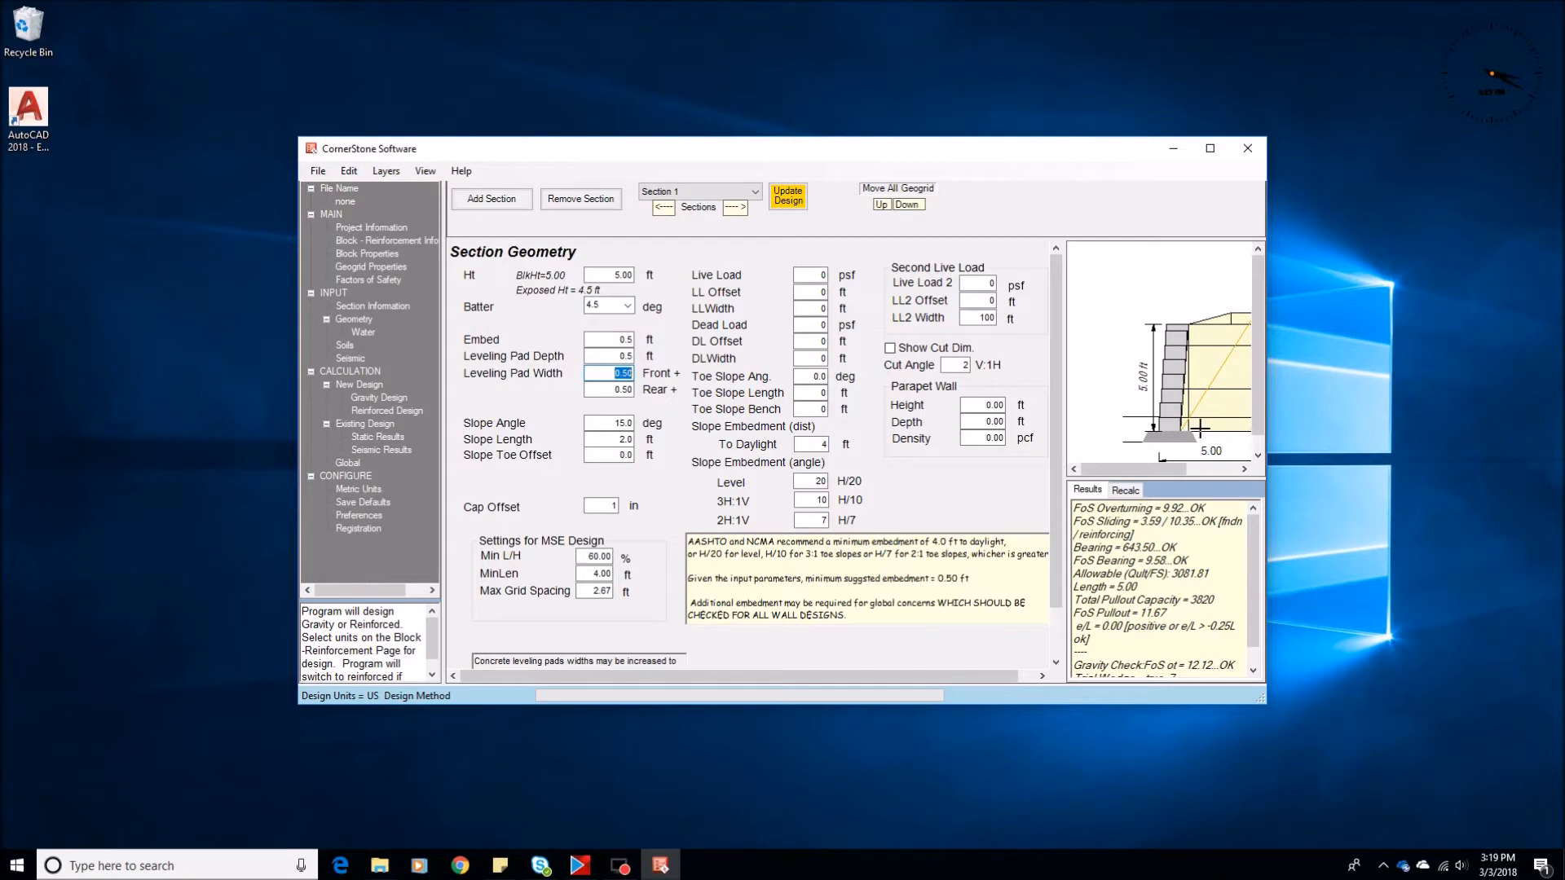
Set the slope angle to 26.6 degrees and calculate the reinforced design
{"action": "left_click", "coordinate": [603, 422]}
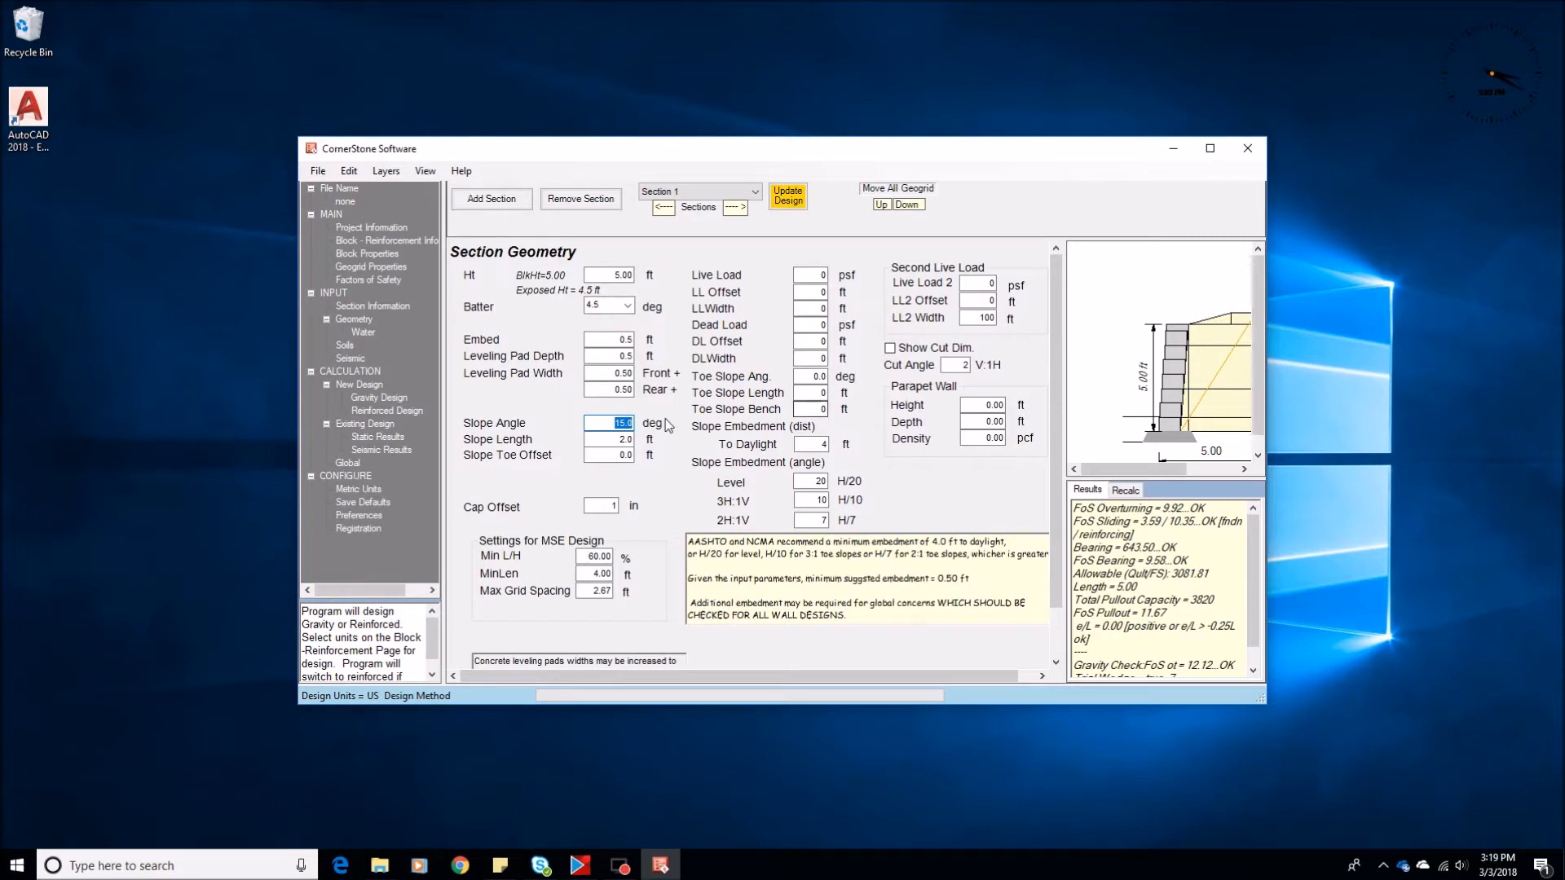
{"action": "left_click", "coordinate": [601, 423]}
{"action": "type", "text": "26."}
{"action": "key", "text": "Tab"}
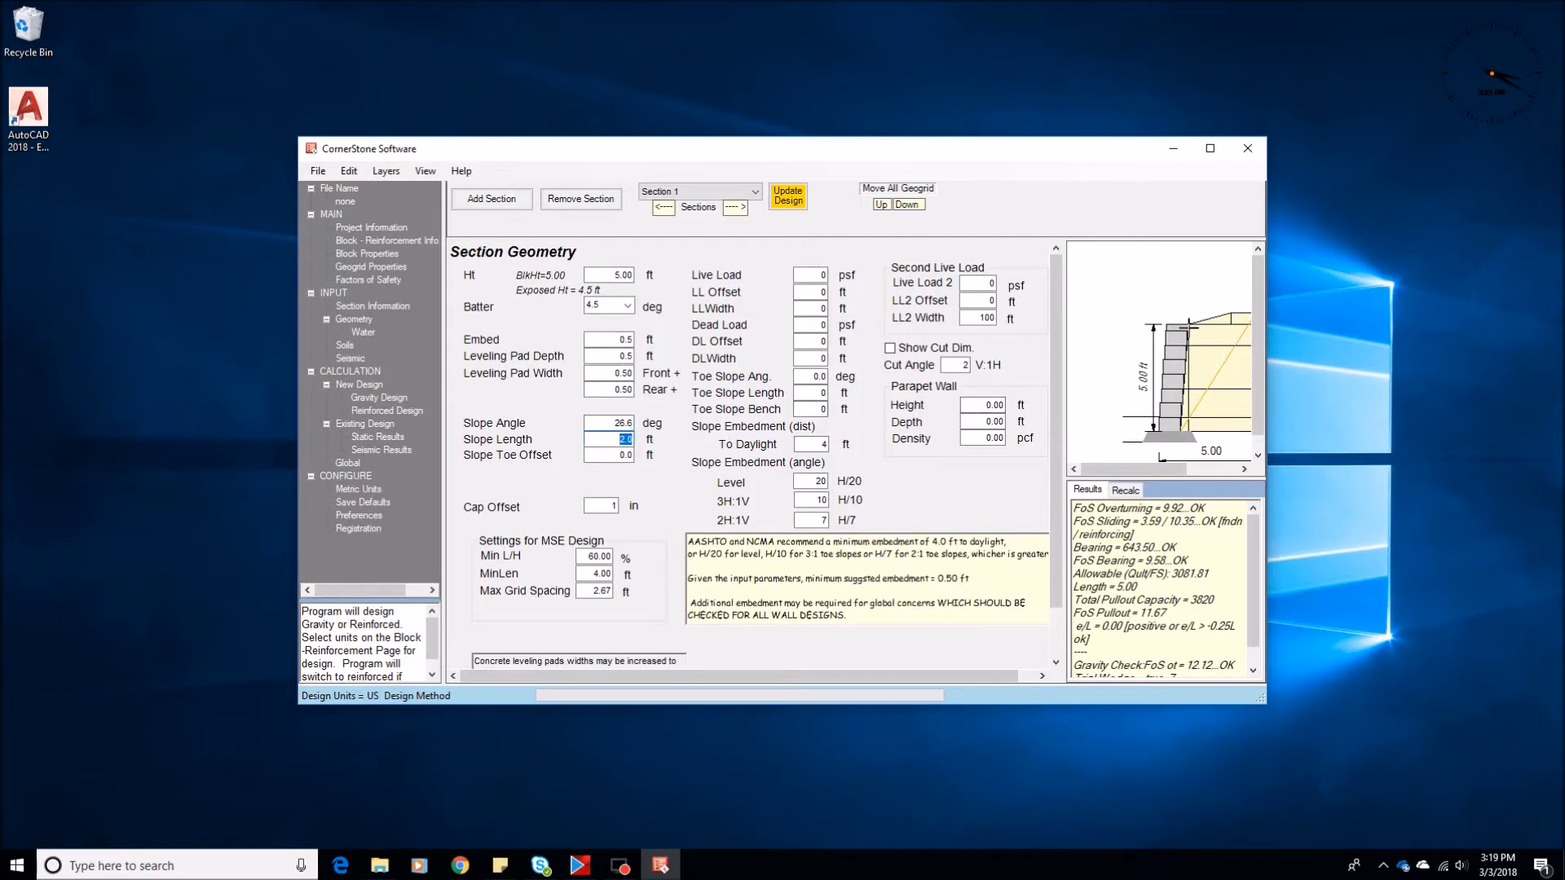
{"action": "left_click", "coordinate": [371, 411]}
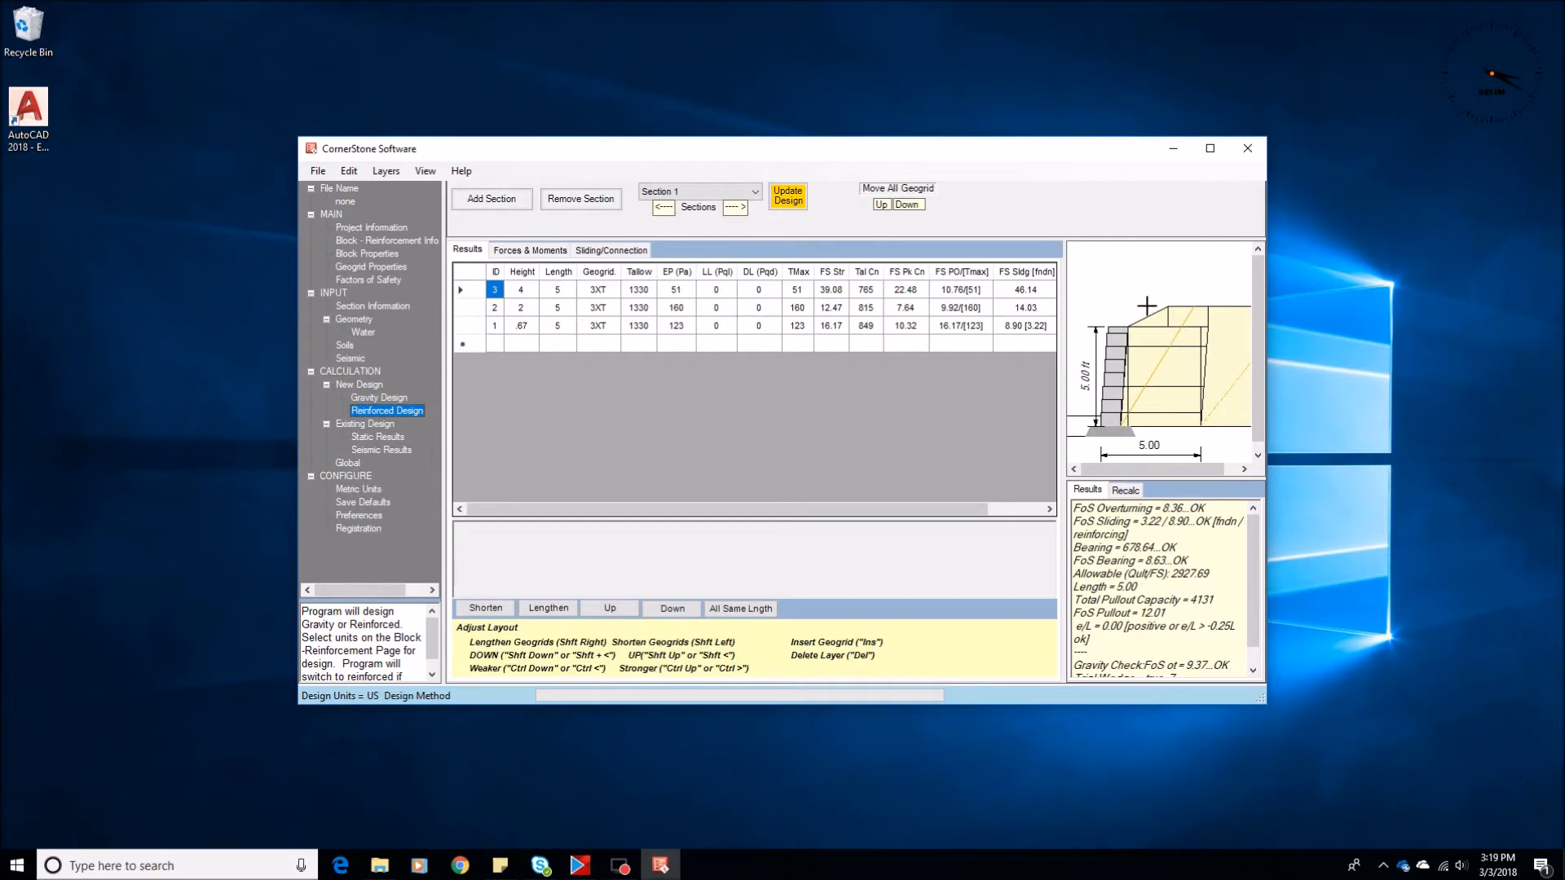
Set the slope length to 50 ft in the section geometry and calculate the gravity and reinforced designs
{"action": "left_click", "coordinate": [354, 321]}
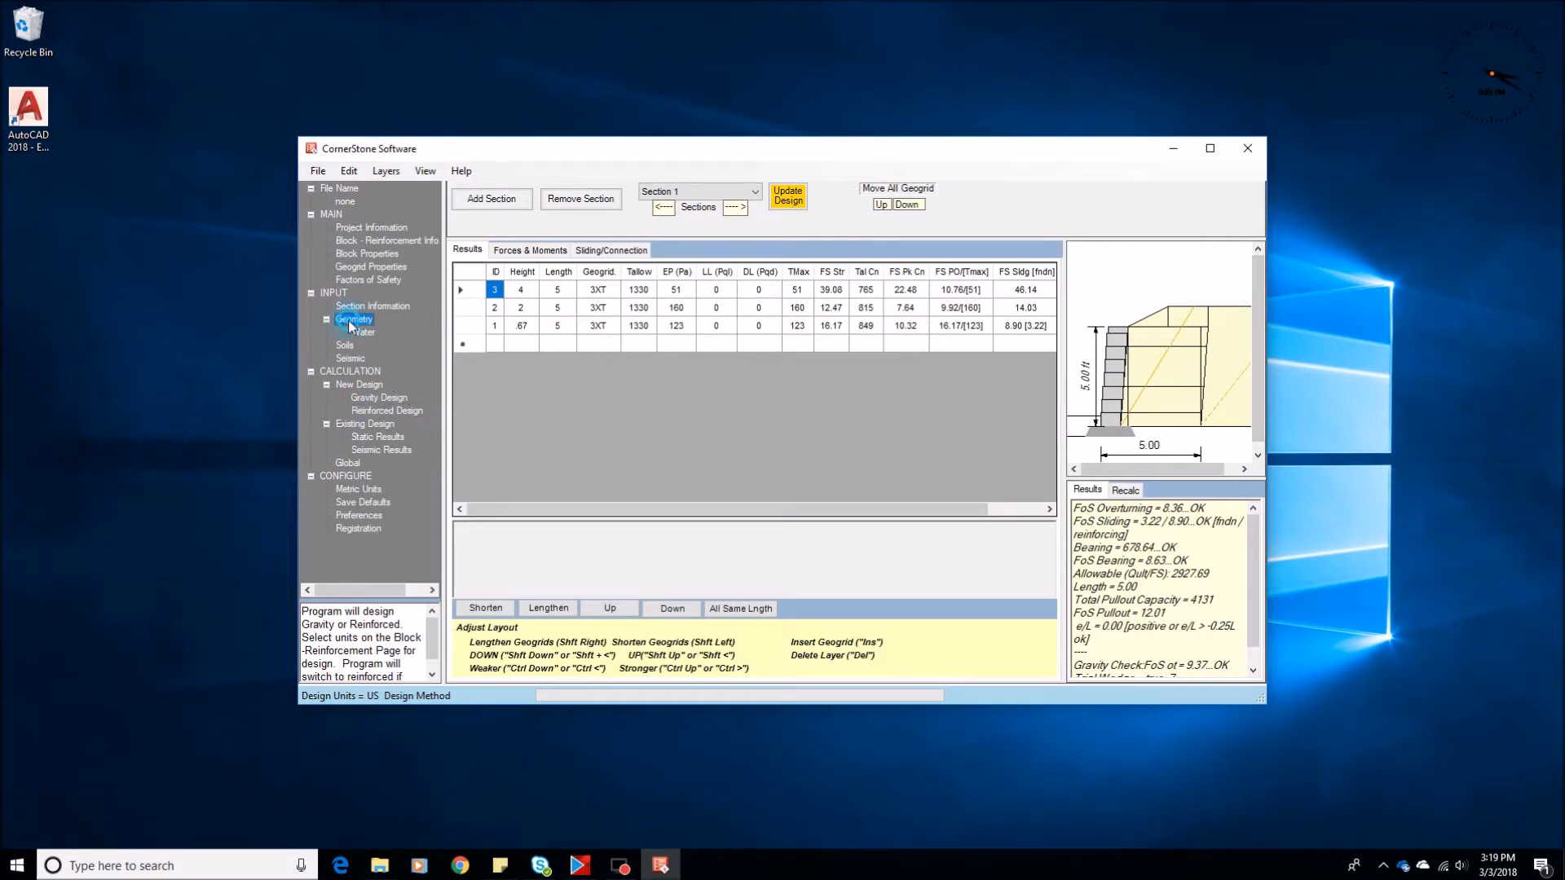
{"action": "left_click", "coordinate": [611, 440]}
{"action": "type", "text": "50"}
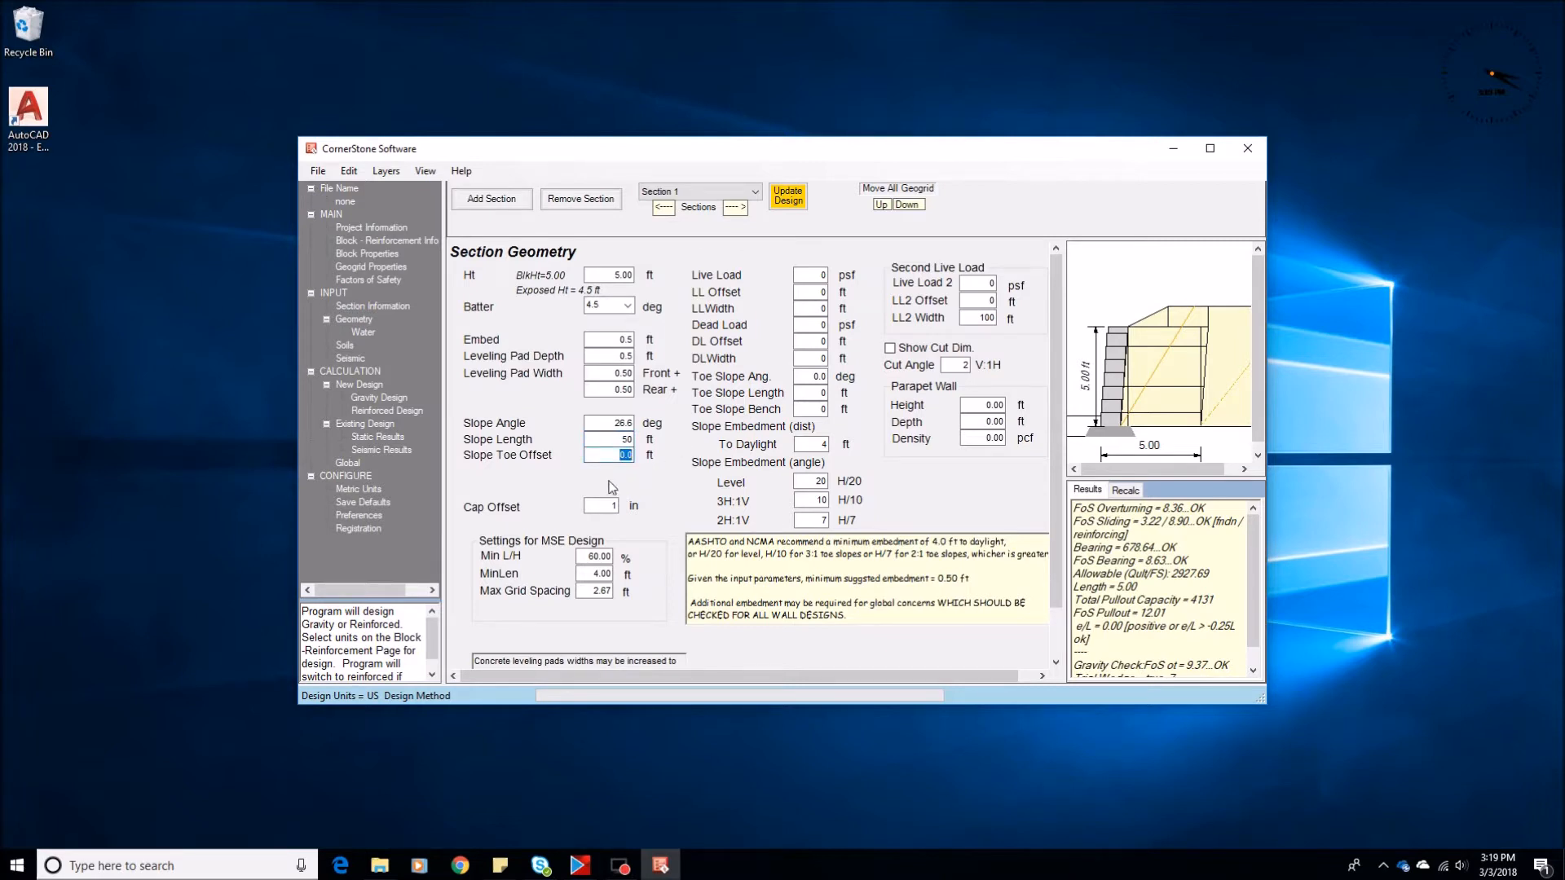
{"action": "left_click", "coordinate": [373, 399]}
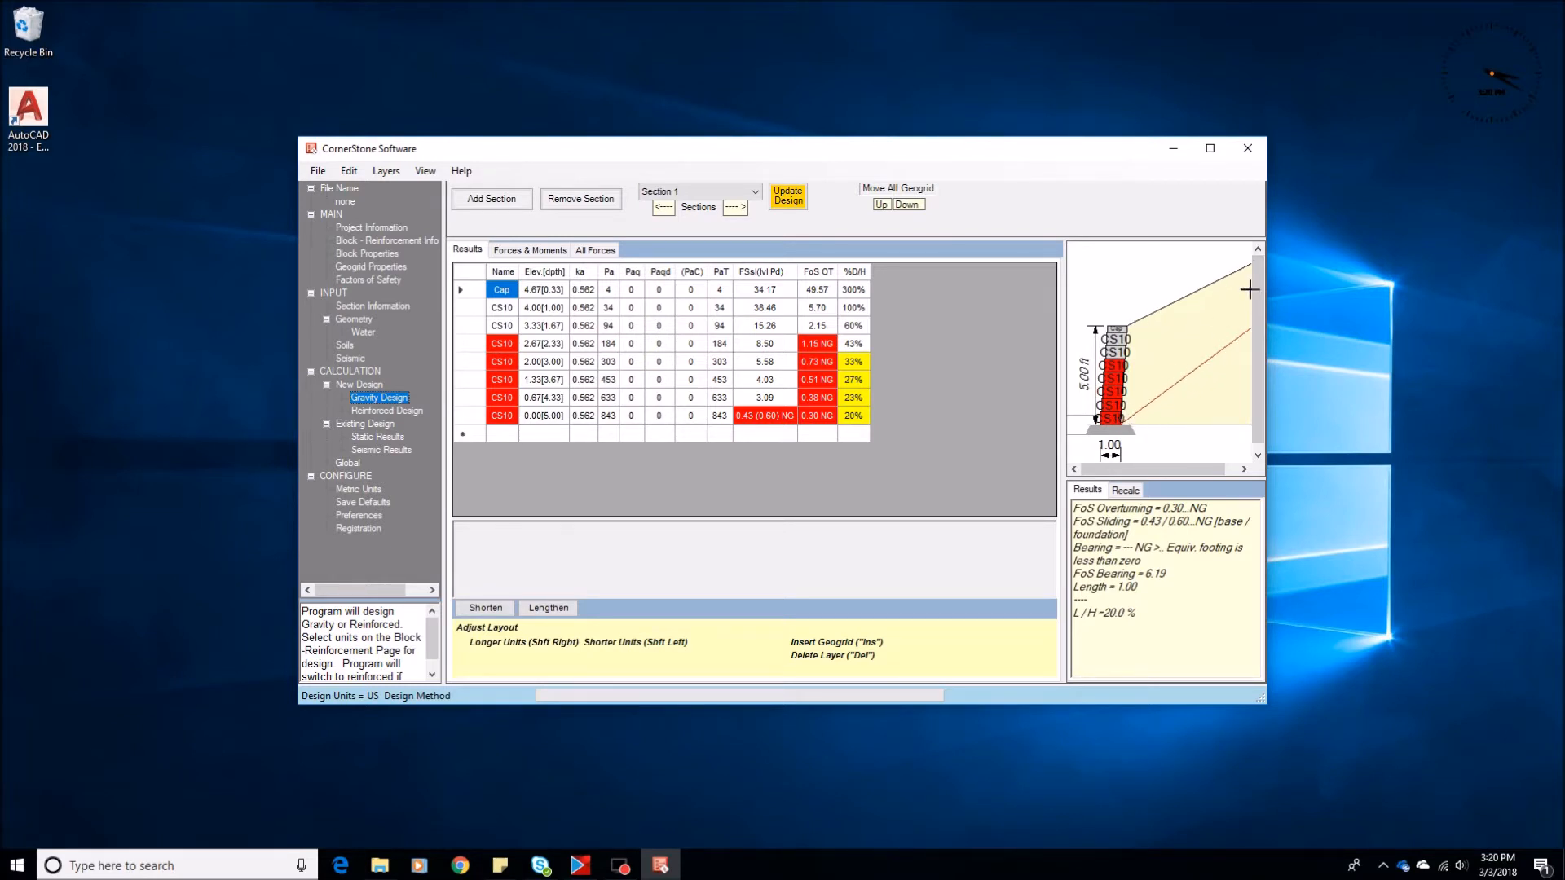
{"action": "left_click", "coordinate": [377, 411]}
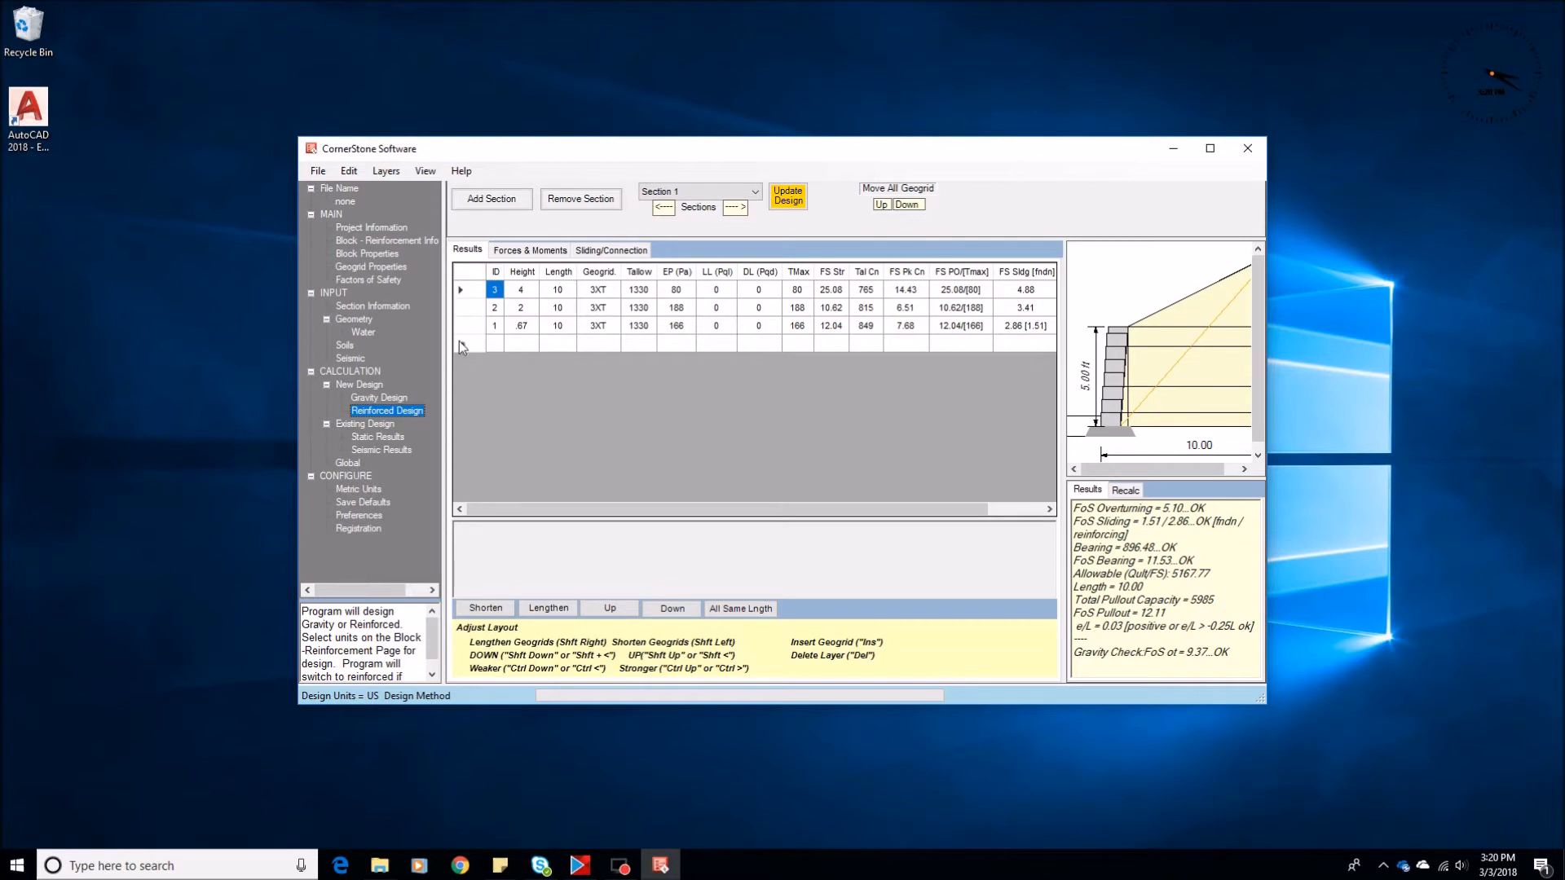
Set the reinforced soil's phi to 28 and recalculate the reinforced and gravity designs
{"action": "left_click", "coordinate": [352, 319]}
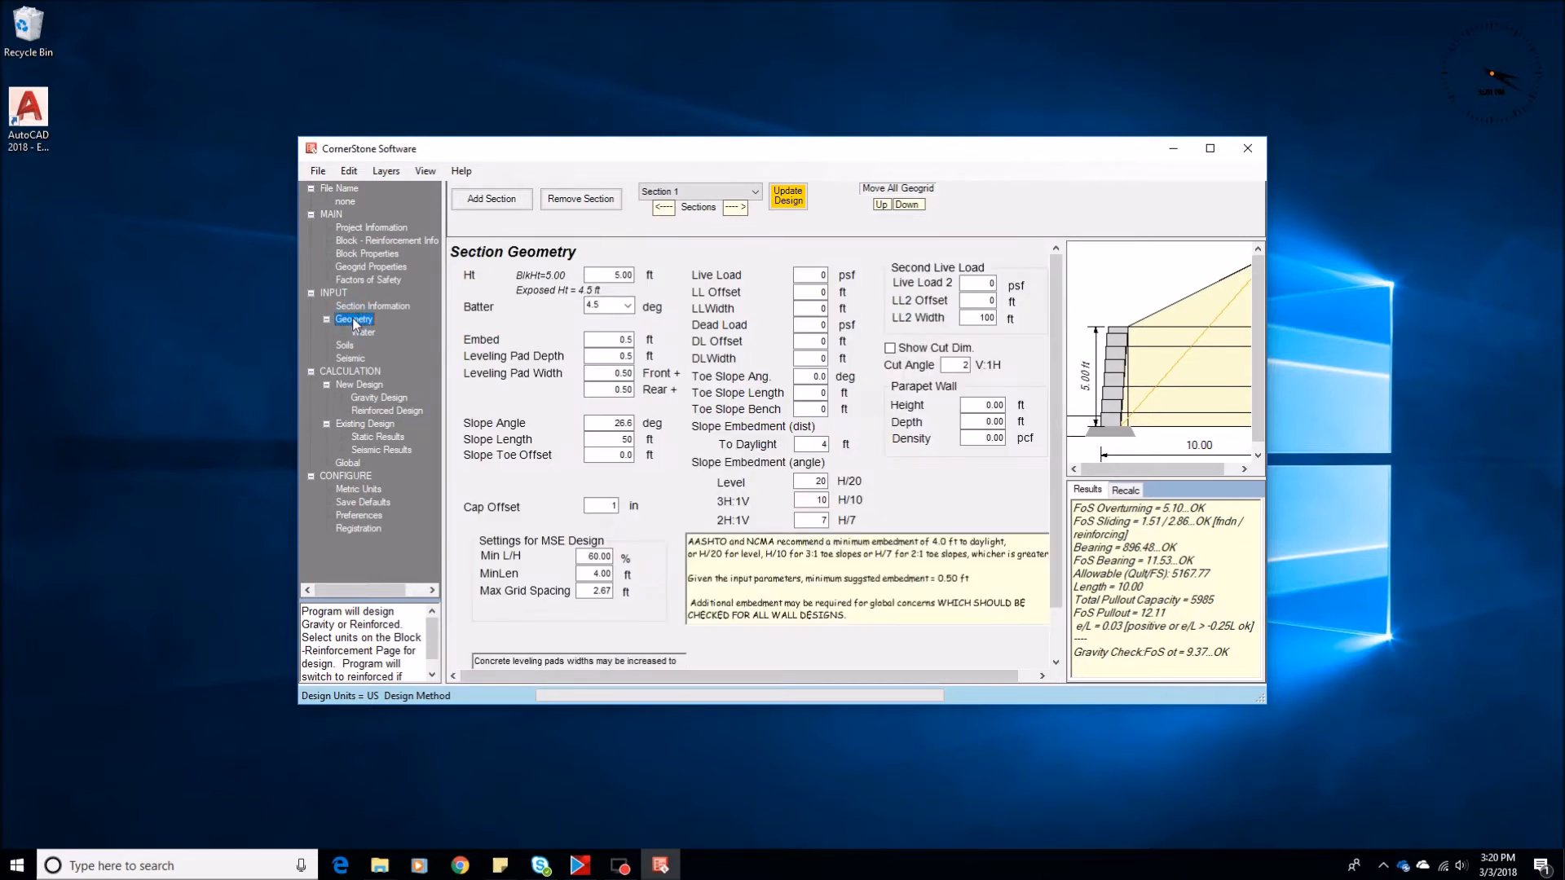
{"action": "left_click", "coordinate": [346, 346]}
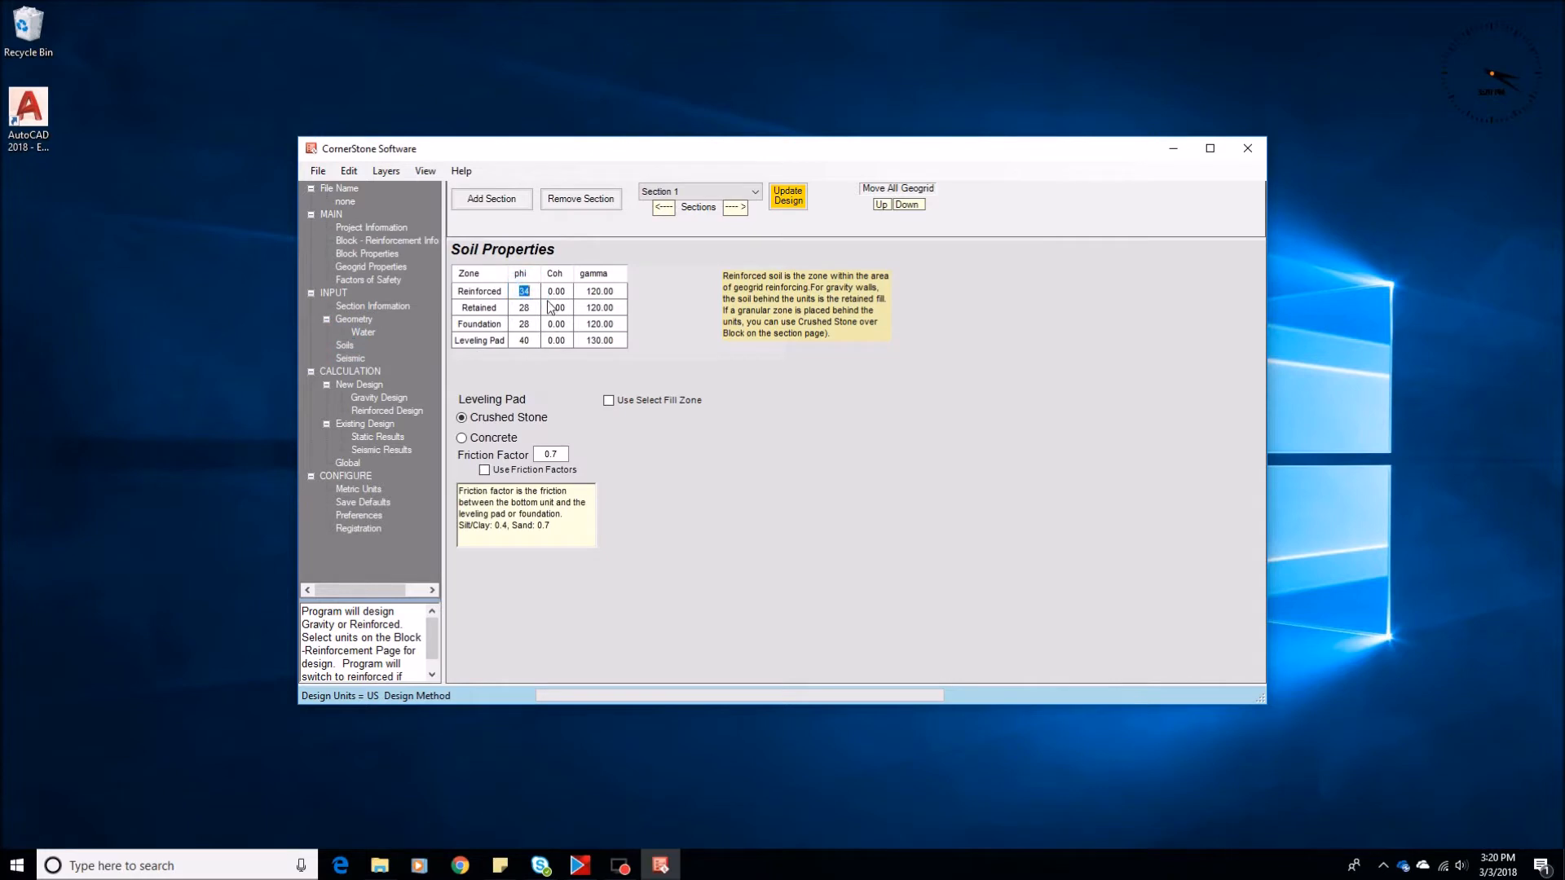
{"action": "type", "text": "28"}
{"action": "left_click", "coordinate": [354, 320]}
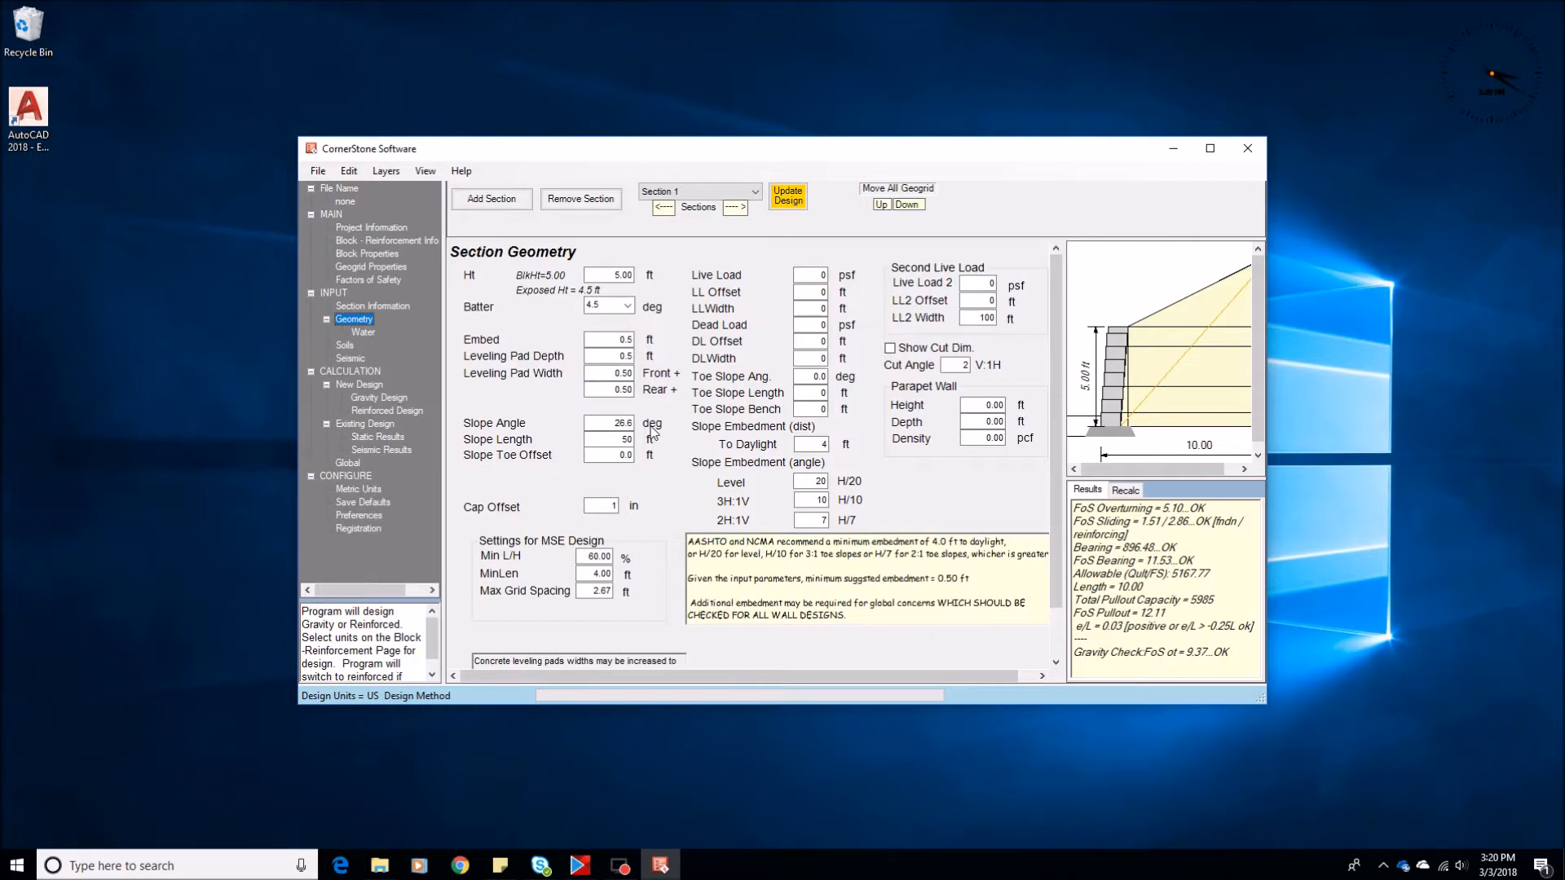
{"action": "left_click", "coordinate": [382, 413]}
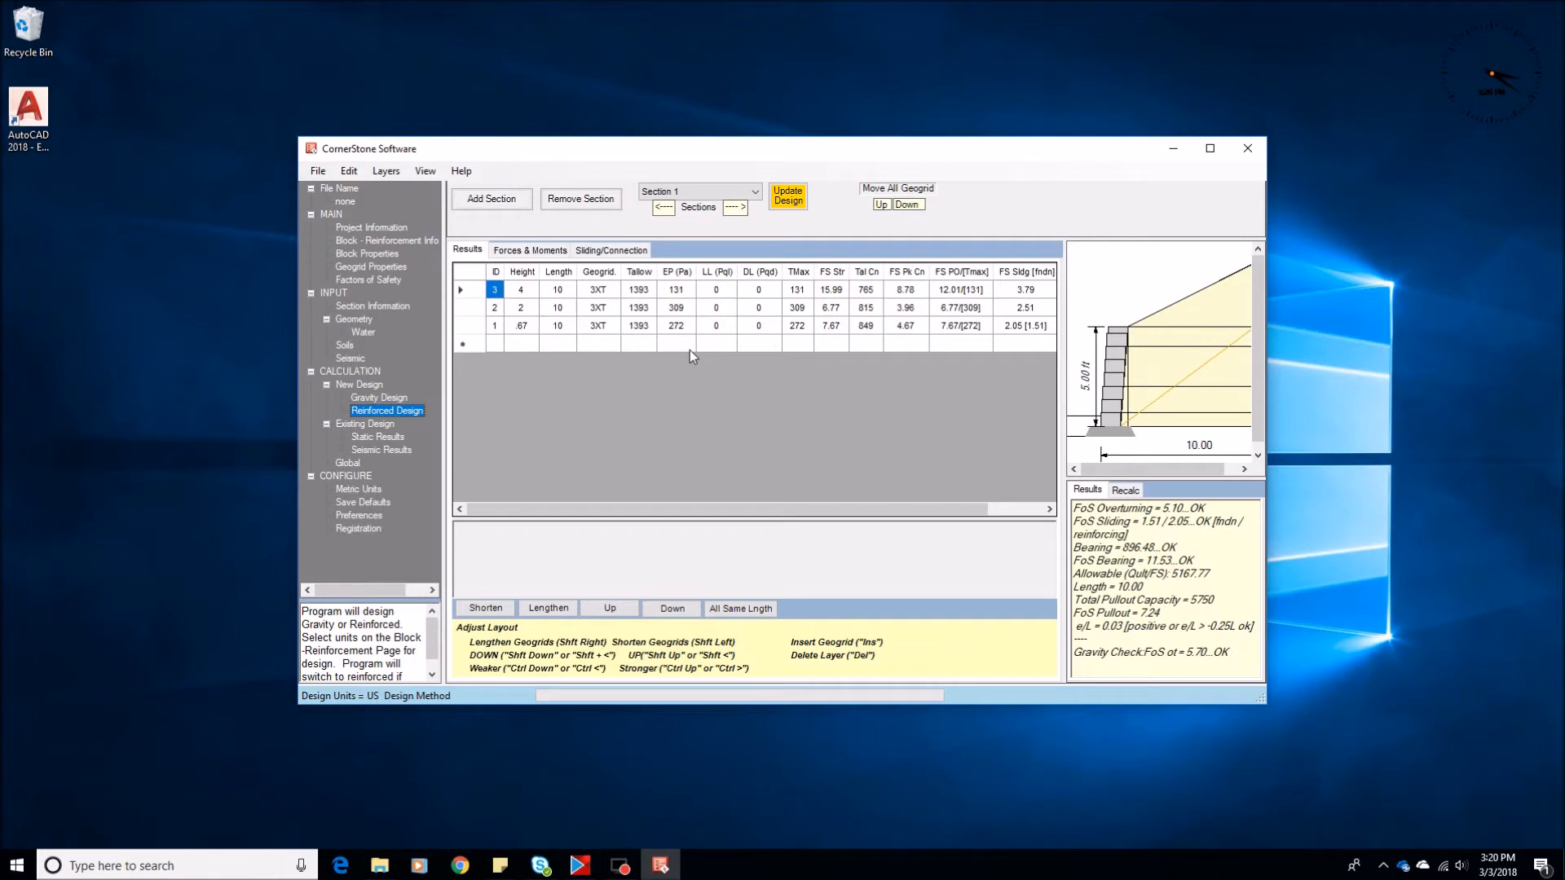
{"action": "left_click", "coordinate": [388, 399]}
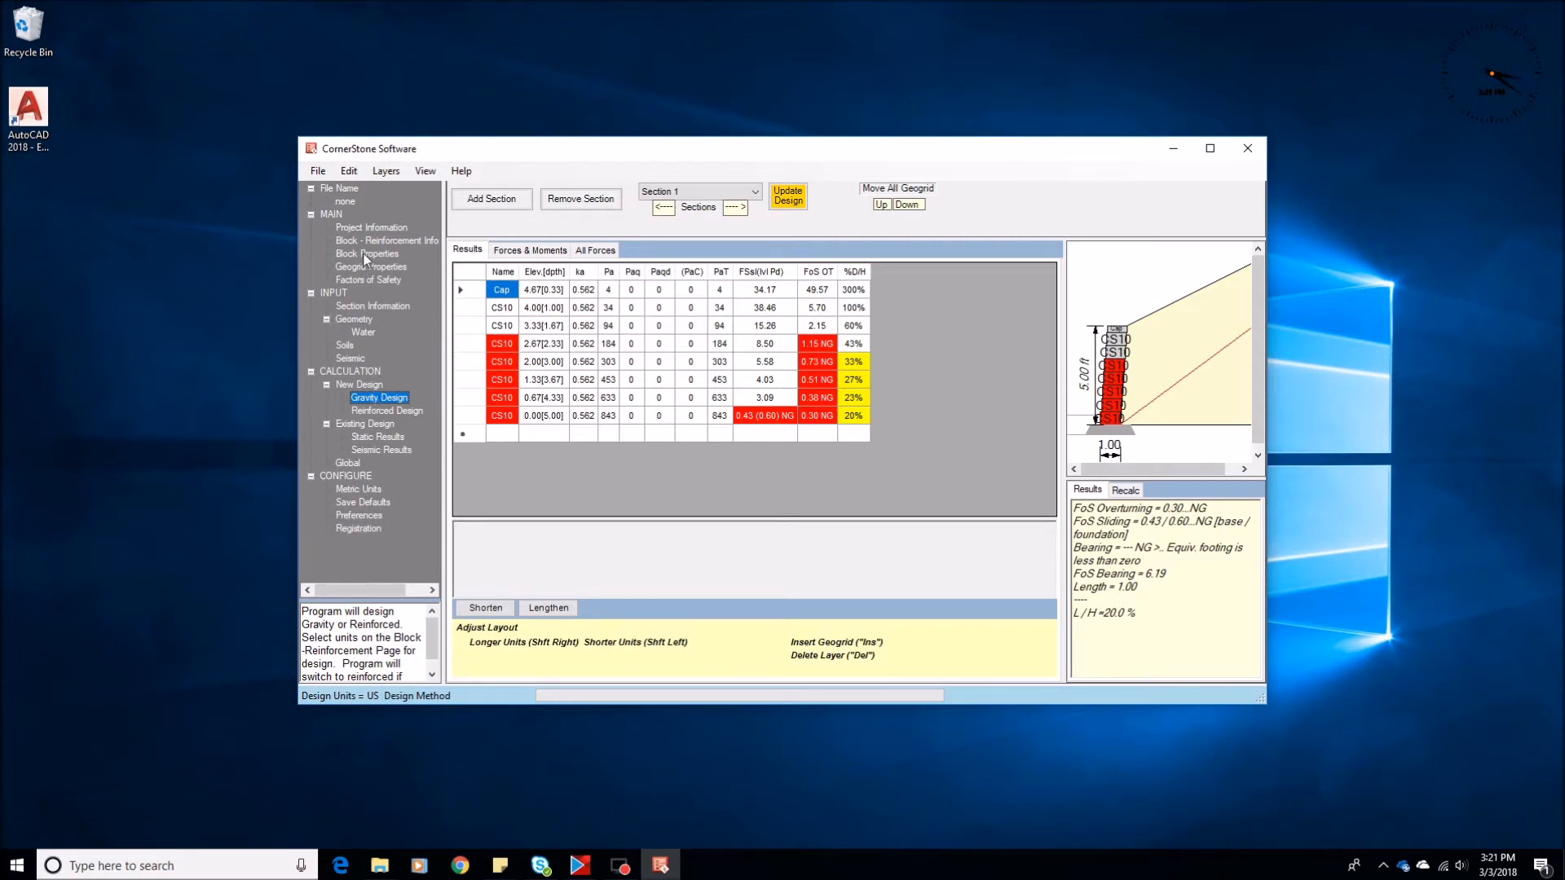
Set the slope angle to 0 degrees and calculate the gravity and reinforced designs for level backfill
{"action": "left_click", "coordinate": [360, 321]}
{"action": "left_click", "coordinate": [615, 423]}
{"action": "type", "text": "0"}
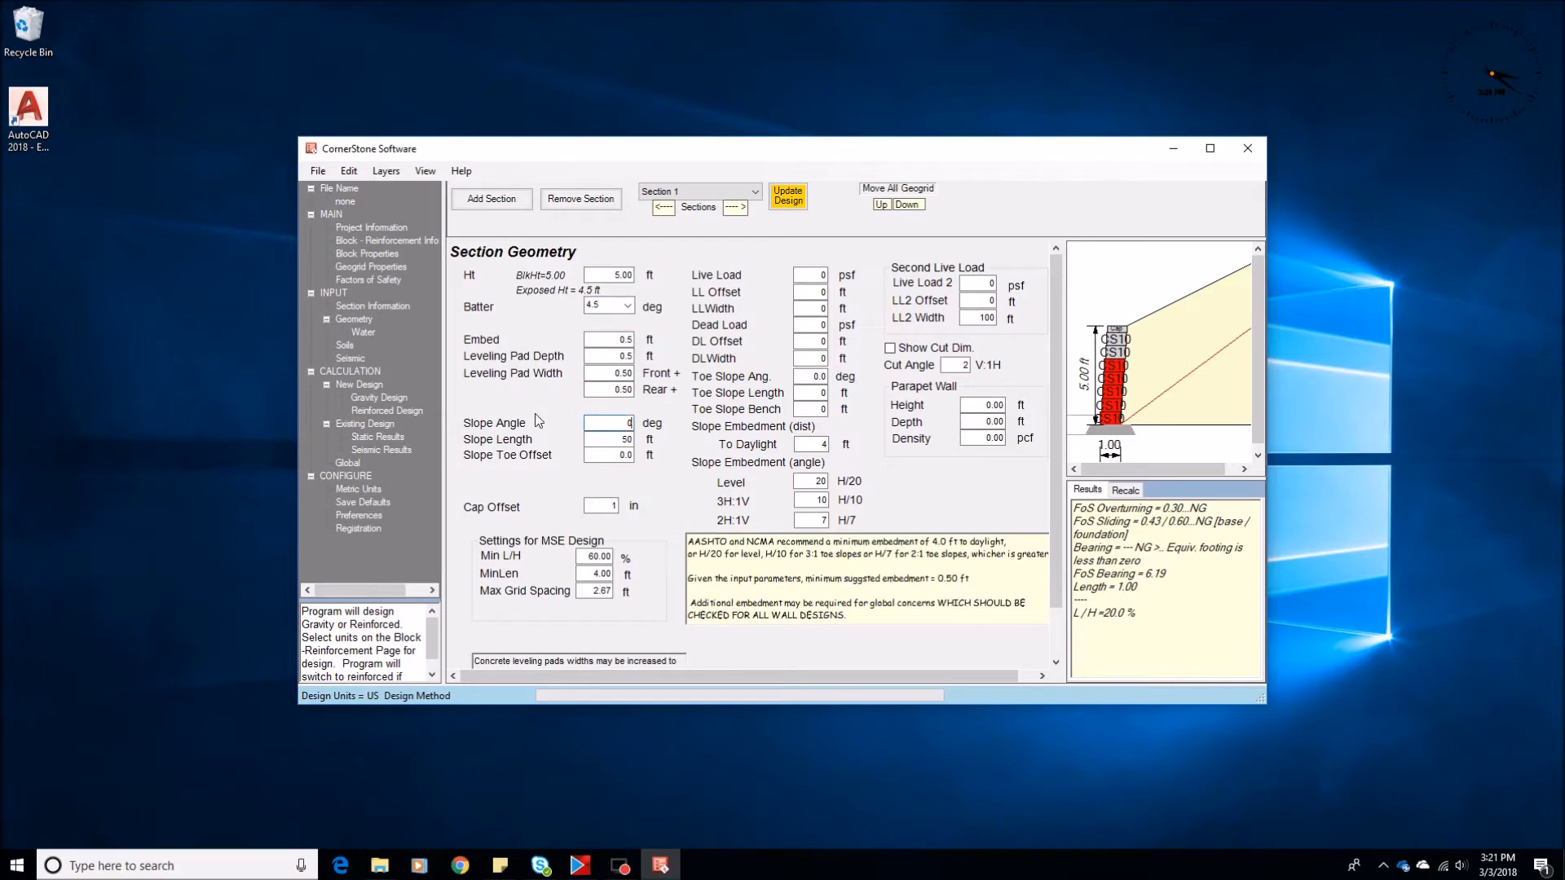
{"action": "left_click", "coordinate": [385, 400]}
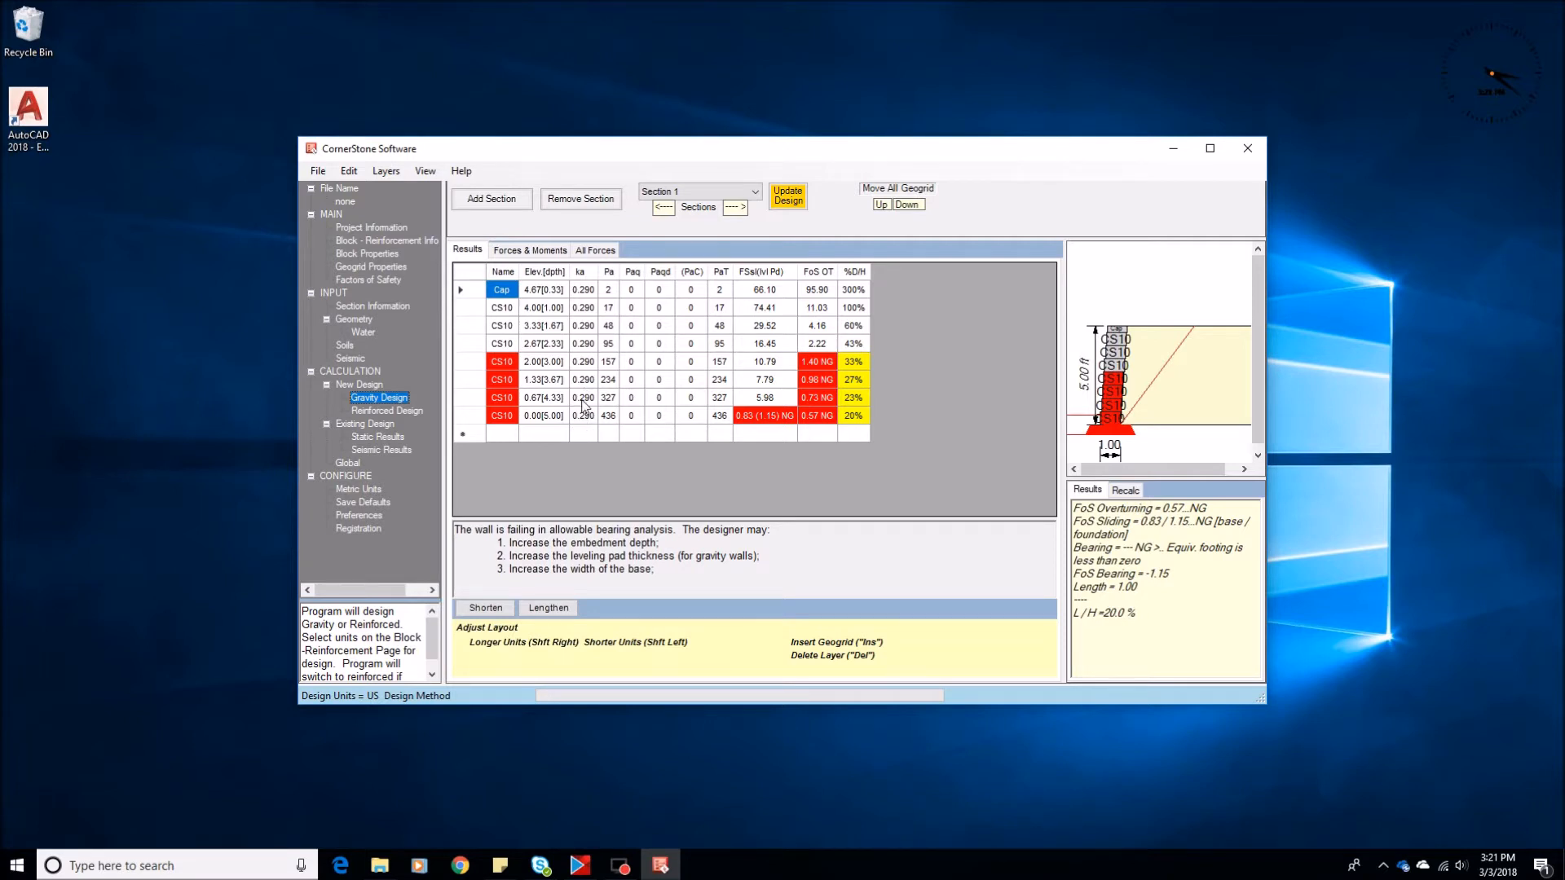
{"action": "left_click", "coordinate": [379, 413]}
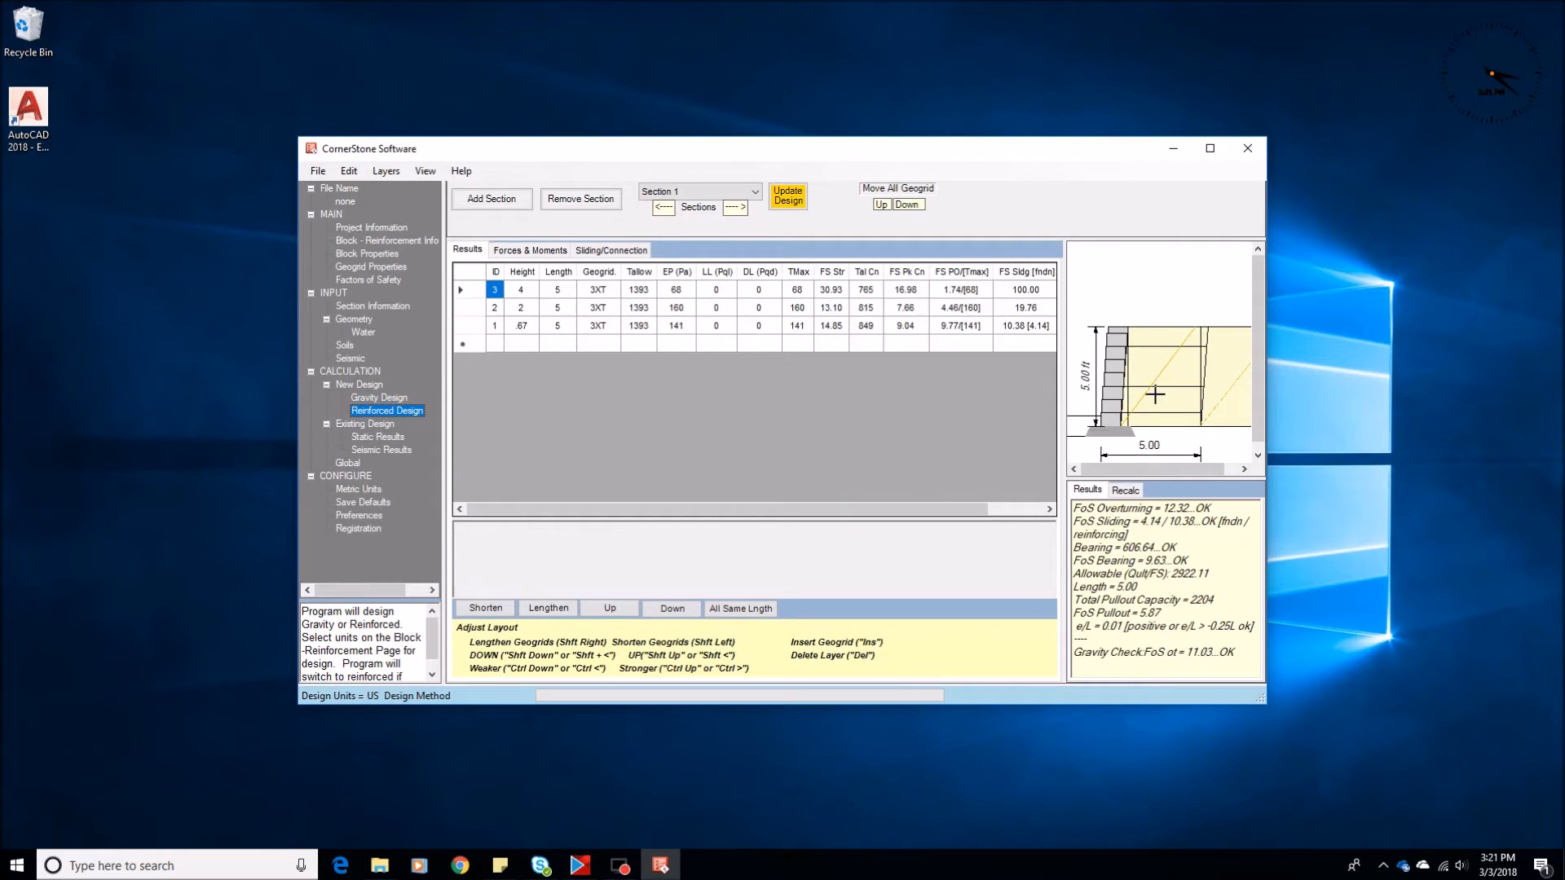
Set the slope angle to 18.4 degrees with a 2 ft slope toe offset and calculate the reinforced design
{"action": "left_click", "coordinate": [356, 319]}
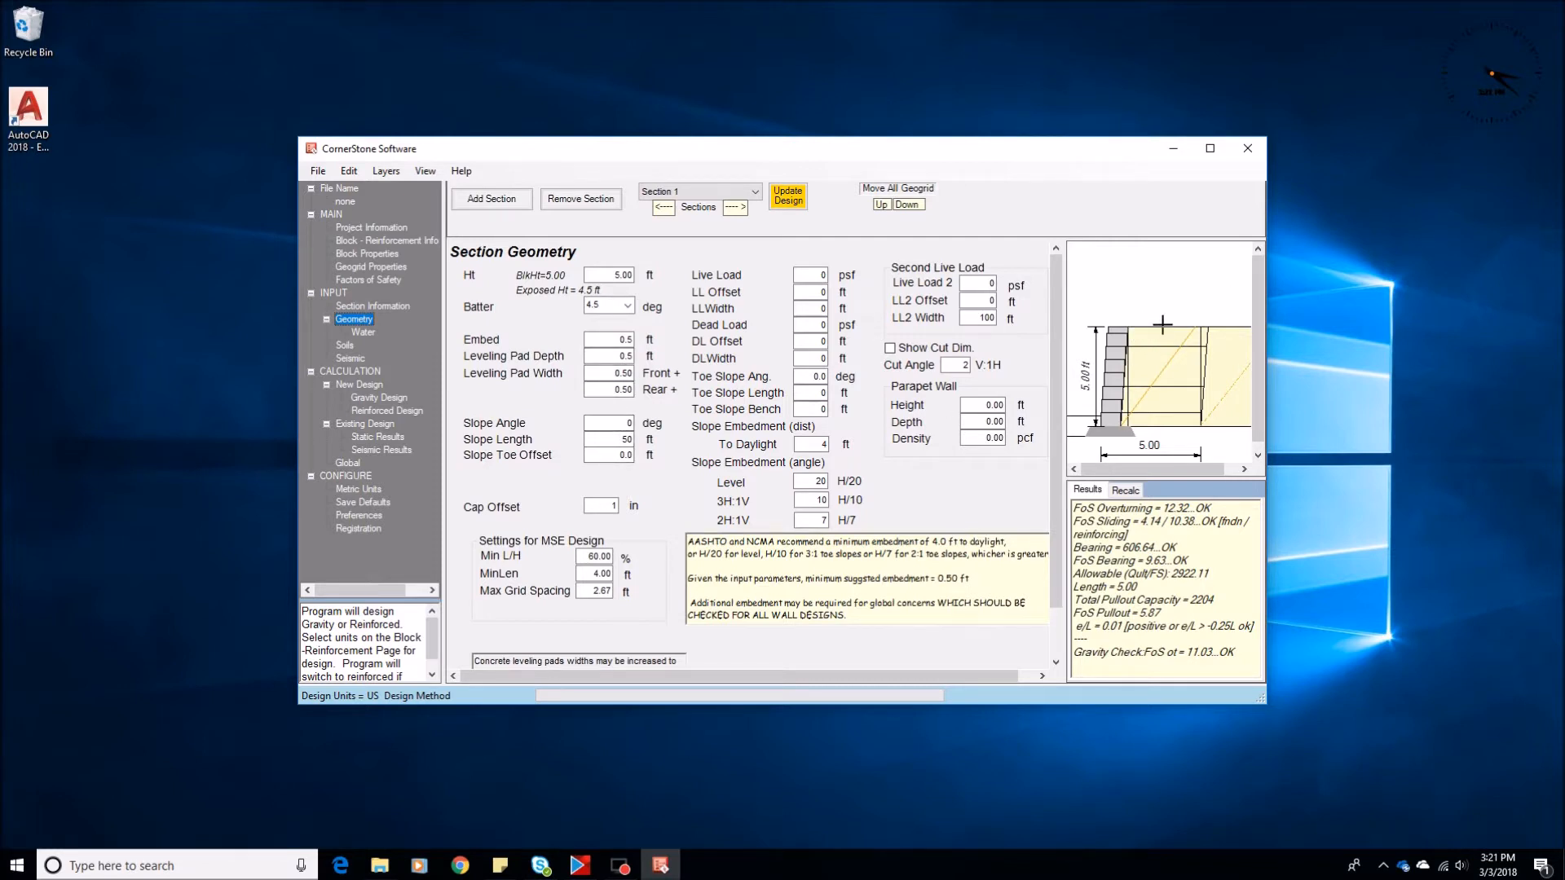
{"action": "double_click", "coordinate": [628, 423]}
{"action": "double_click", "coordinate": [588, 457]}
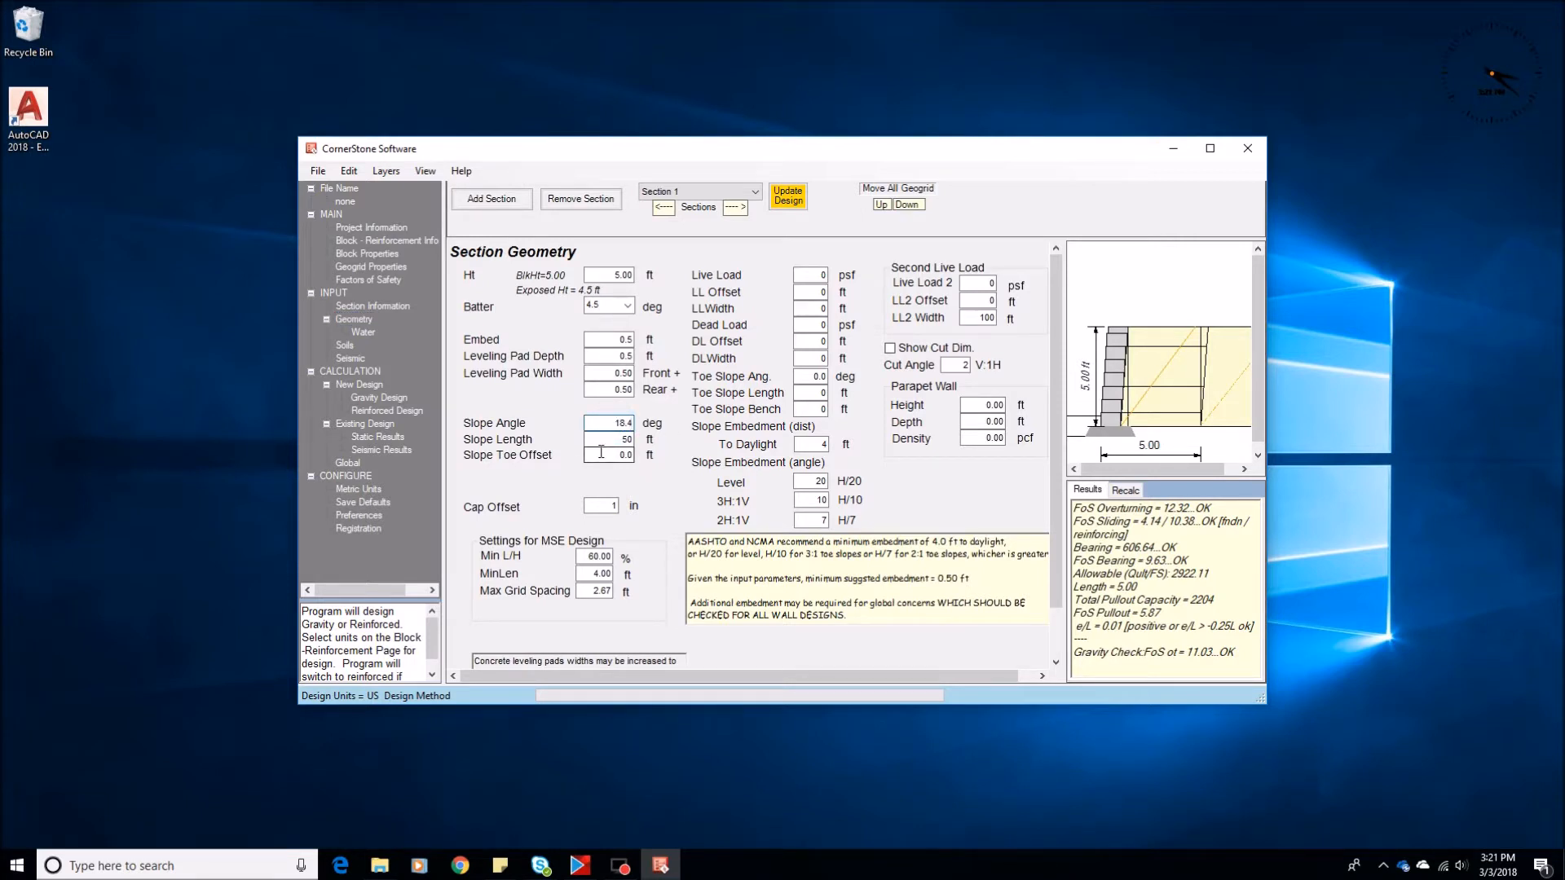
{"action": "type", "text": "2"}
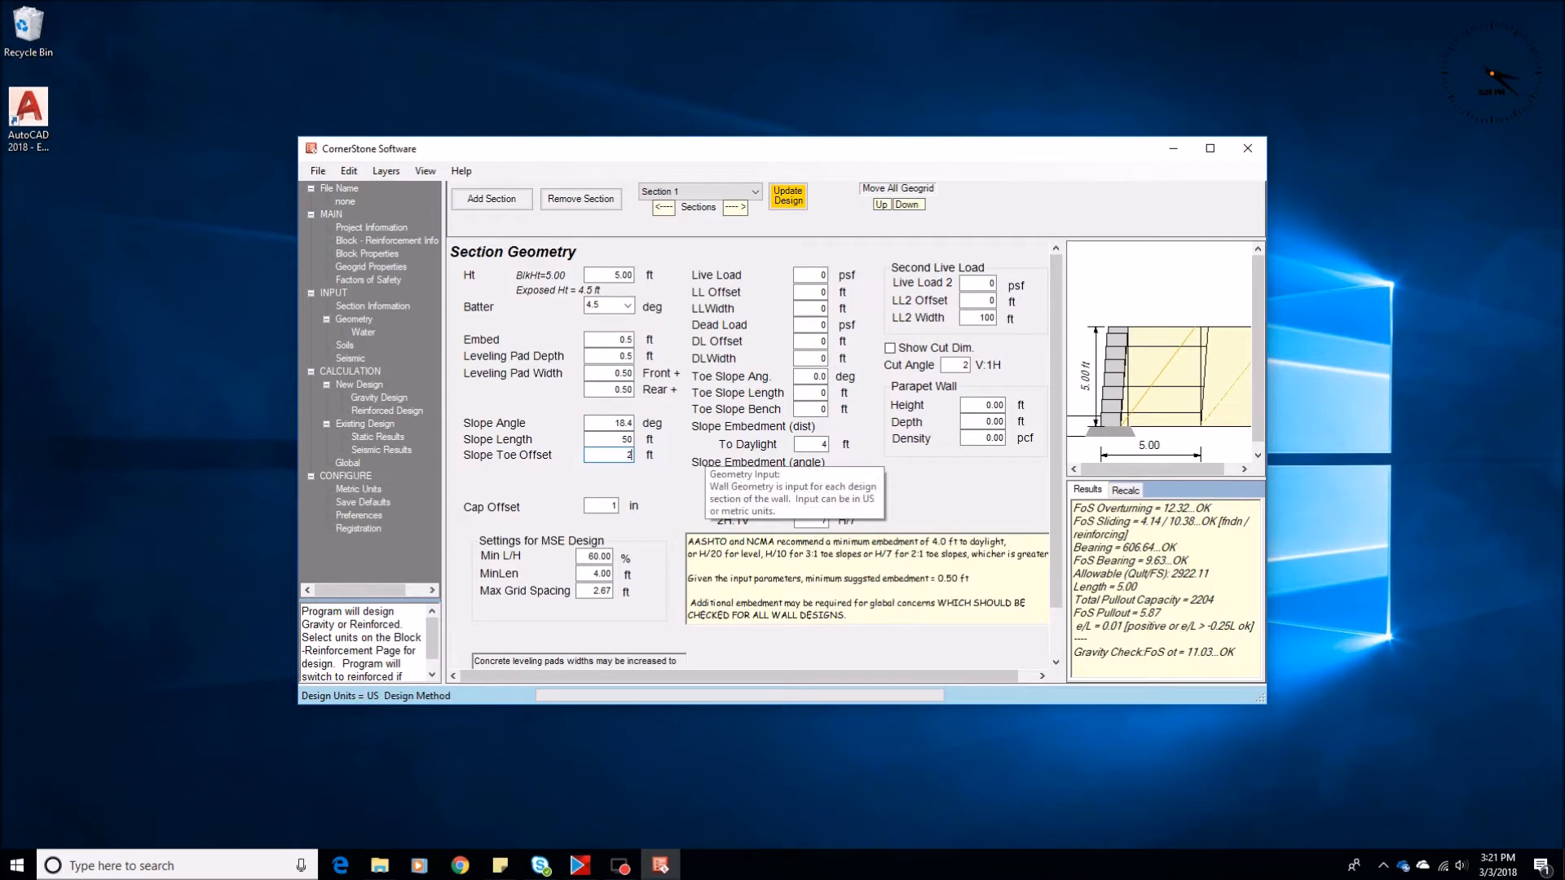
{"action": "left_click", "coordinate": [381, 411]}
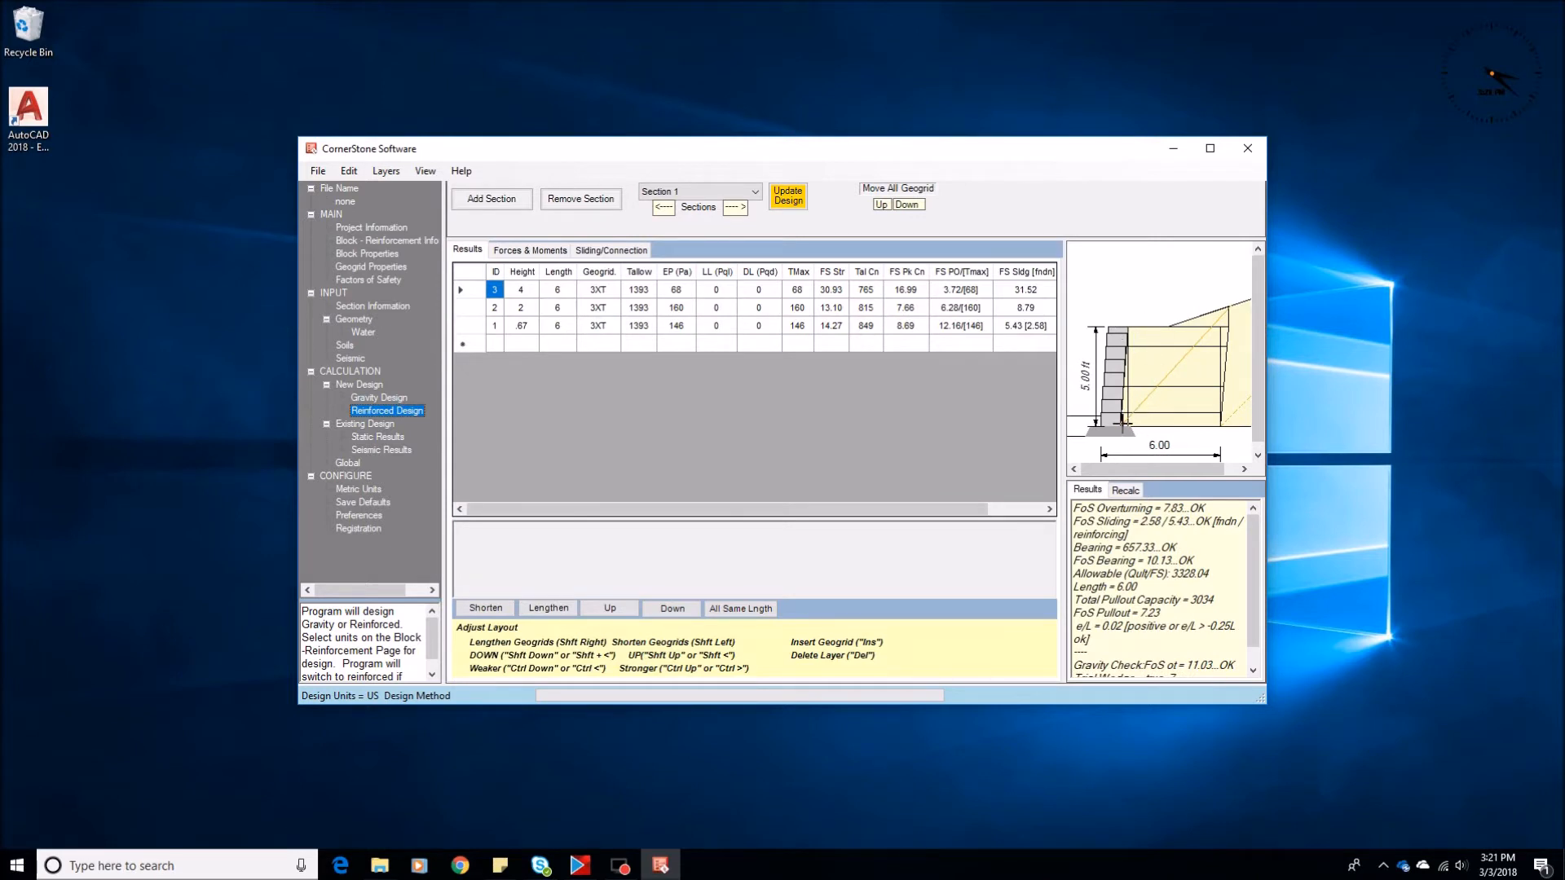
Examine the trial wedge entry in the reinforced design results and compare it with the gravity design
{"action": "left_click_drag", "start_coordinate": [1255, 625], "coordinate": [1253, 647]}
{"action": "double_click", "coordinate": [1196, 659]}
{"action": "triple_click", "coordinate": [1130, 669]}
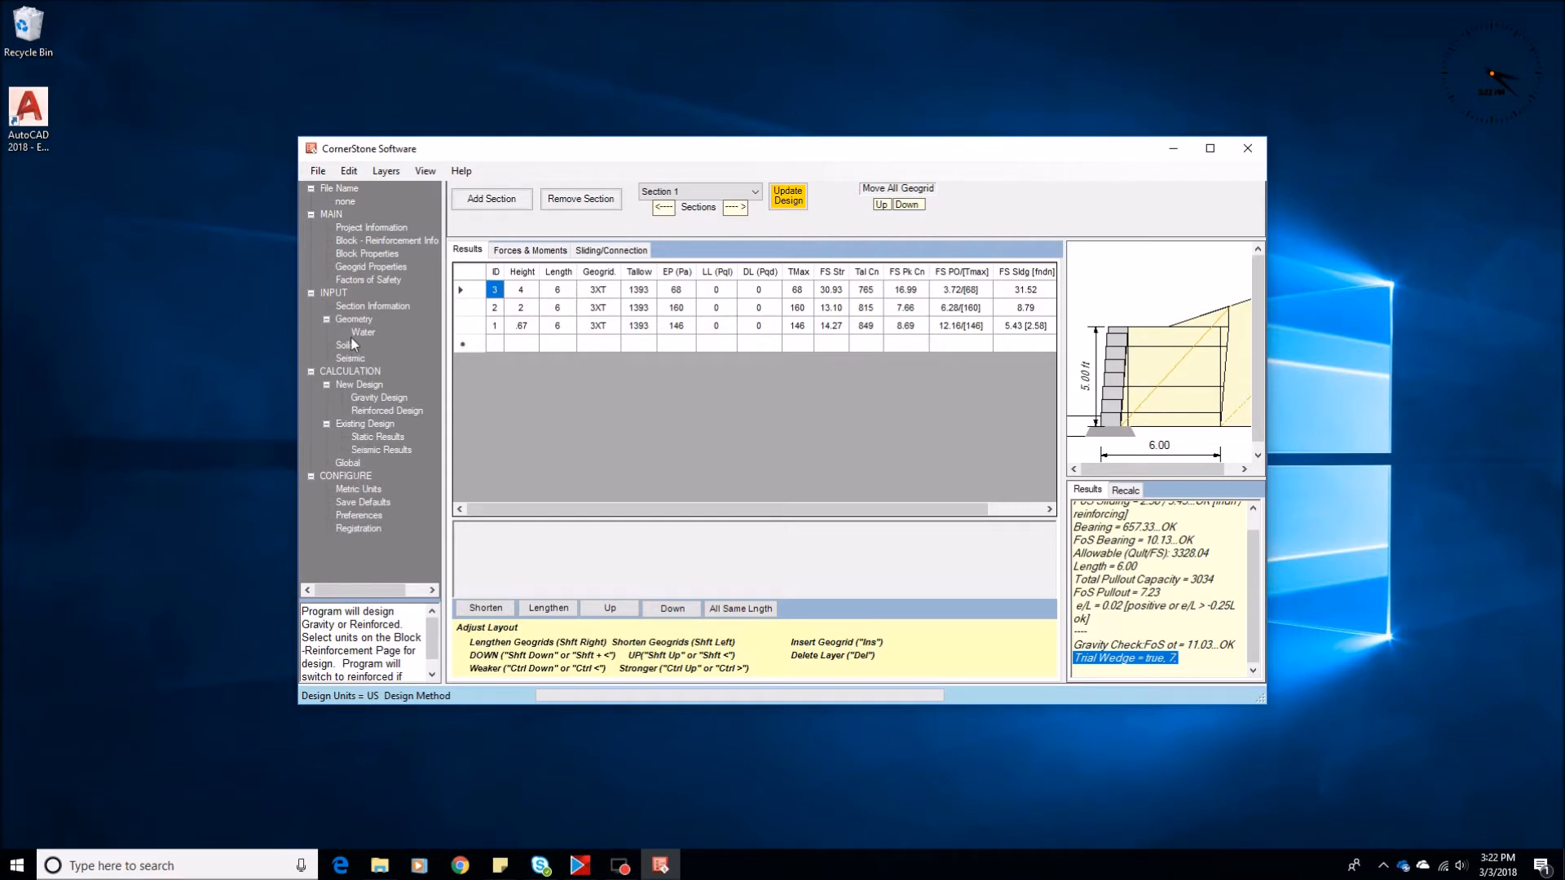
{"action": "left_click", "coordinate": [369, 399]}
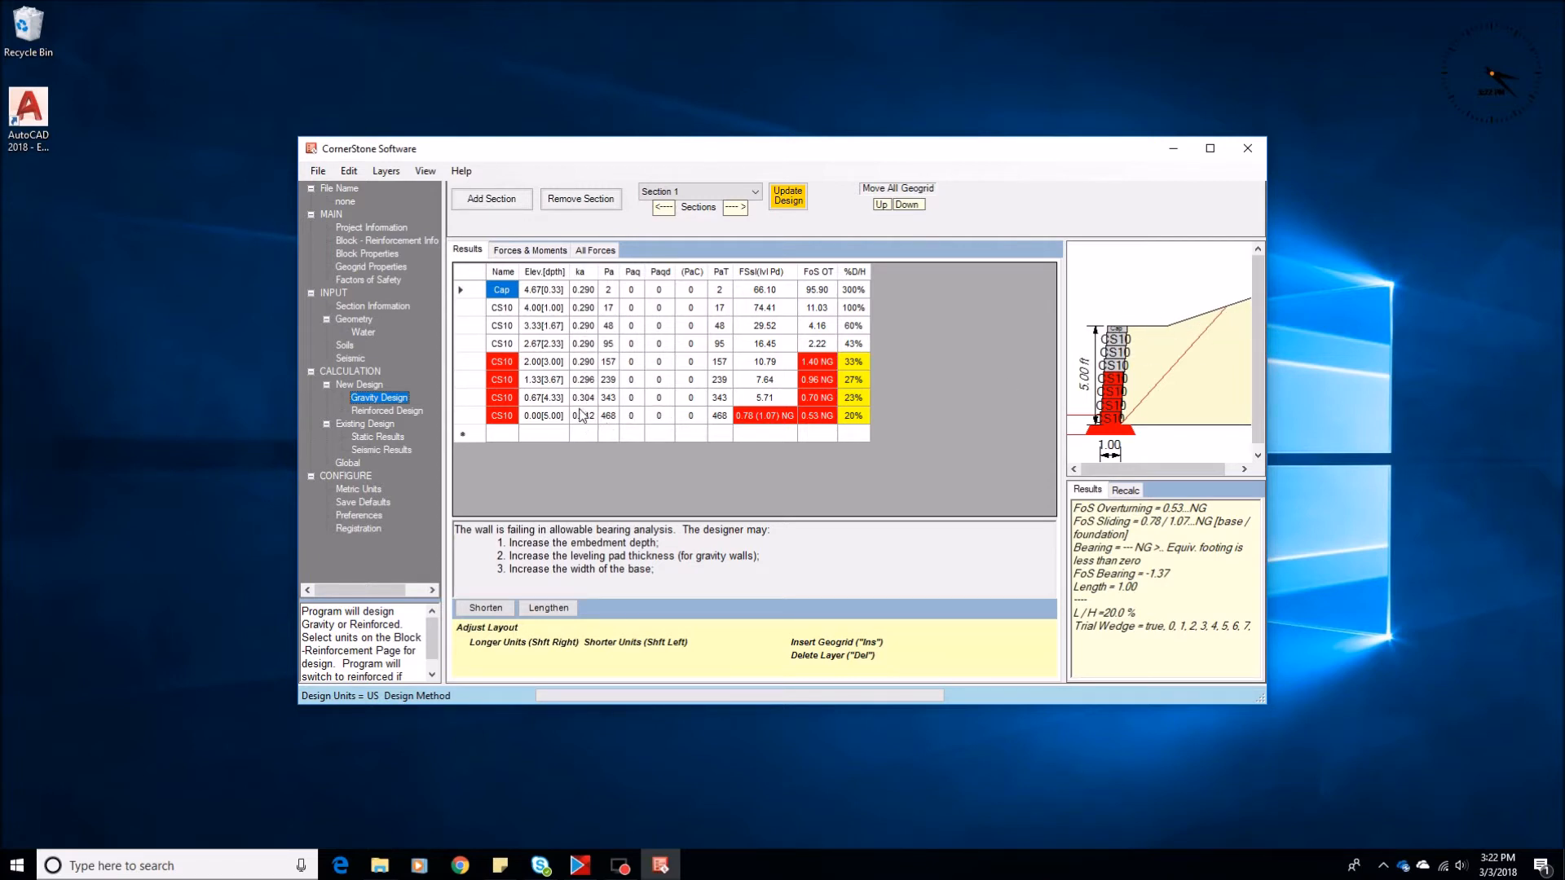
{"action": "left_click", "coordinate": [376, 414]}
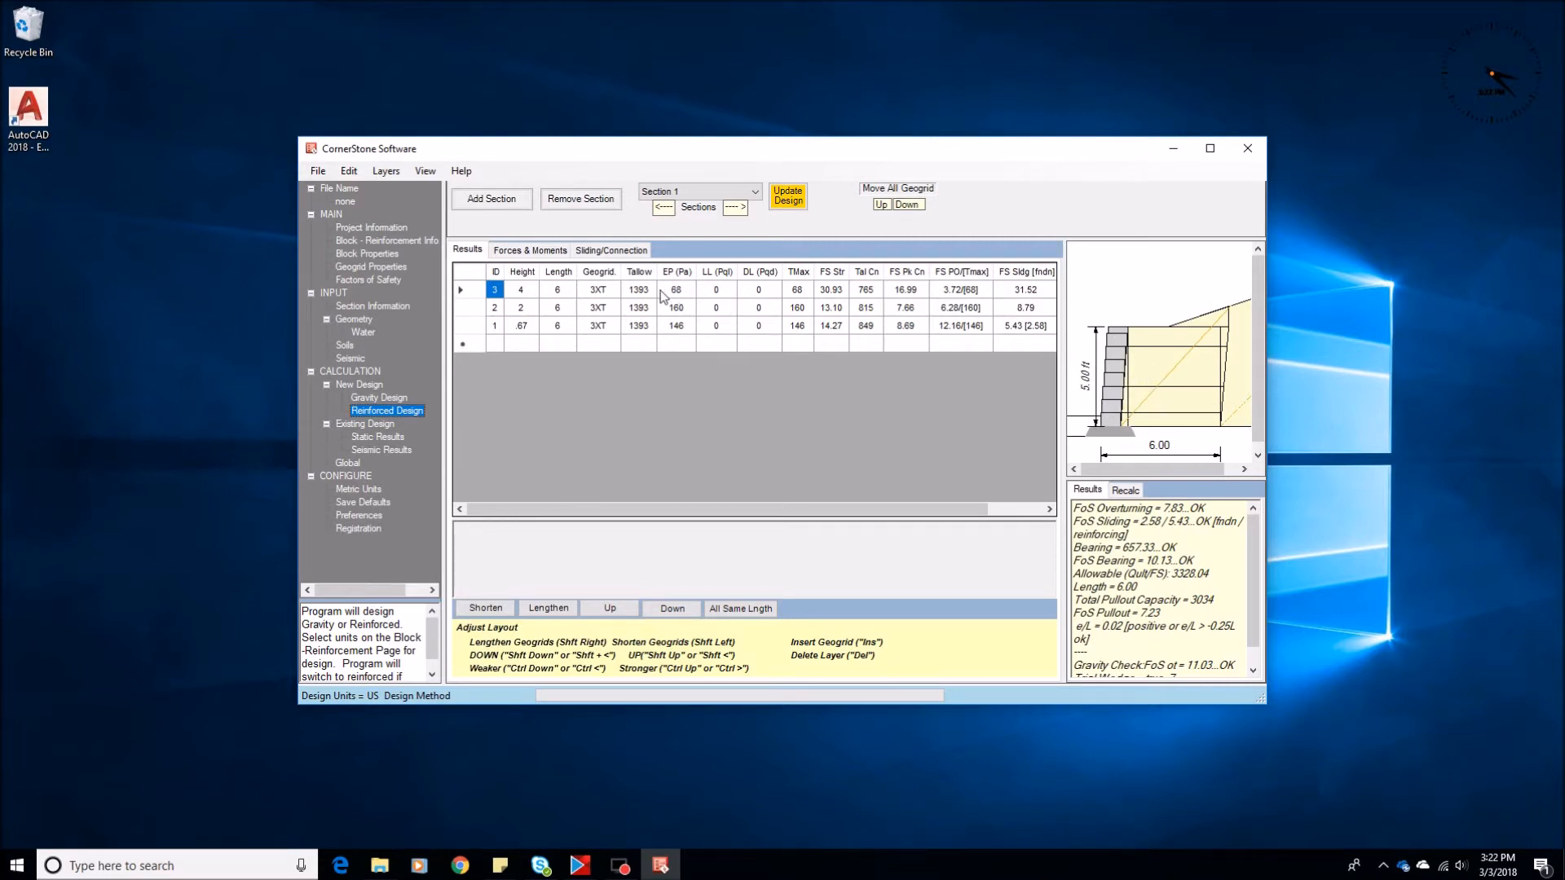
Return to the section geometry and set the slope angle back to 0 degrees
{"action": "left_click", "coordinate": [352, 319]}
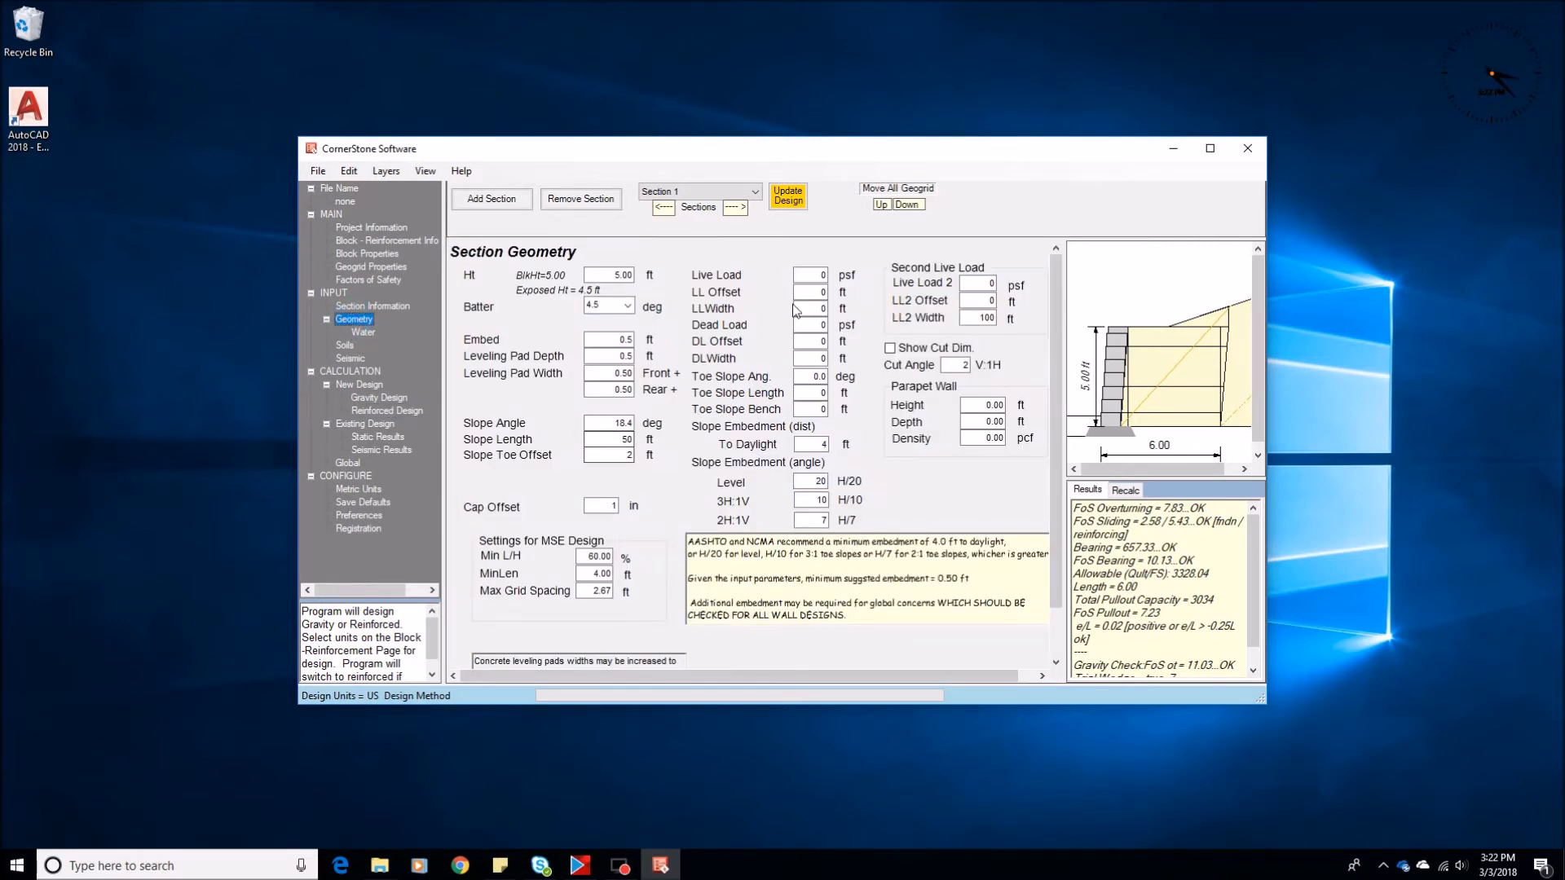
{"action": "left_click", "coordinate": [611, 423]}
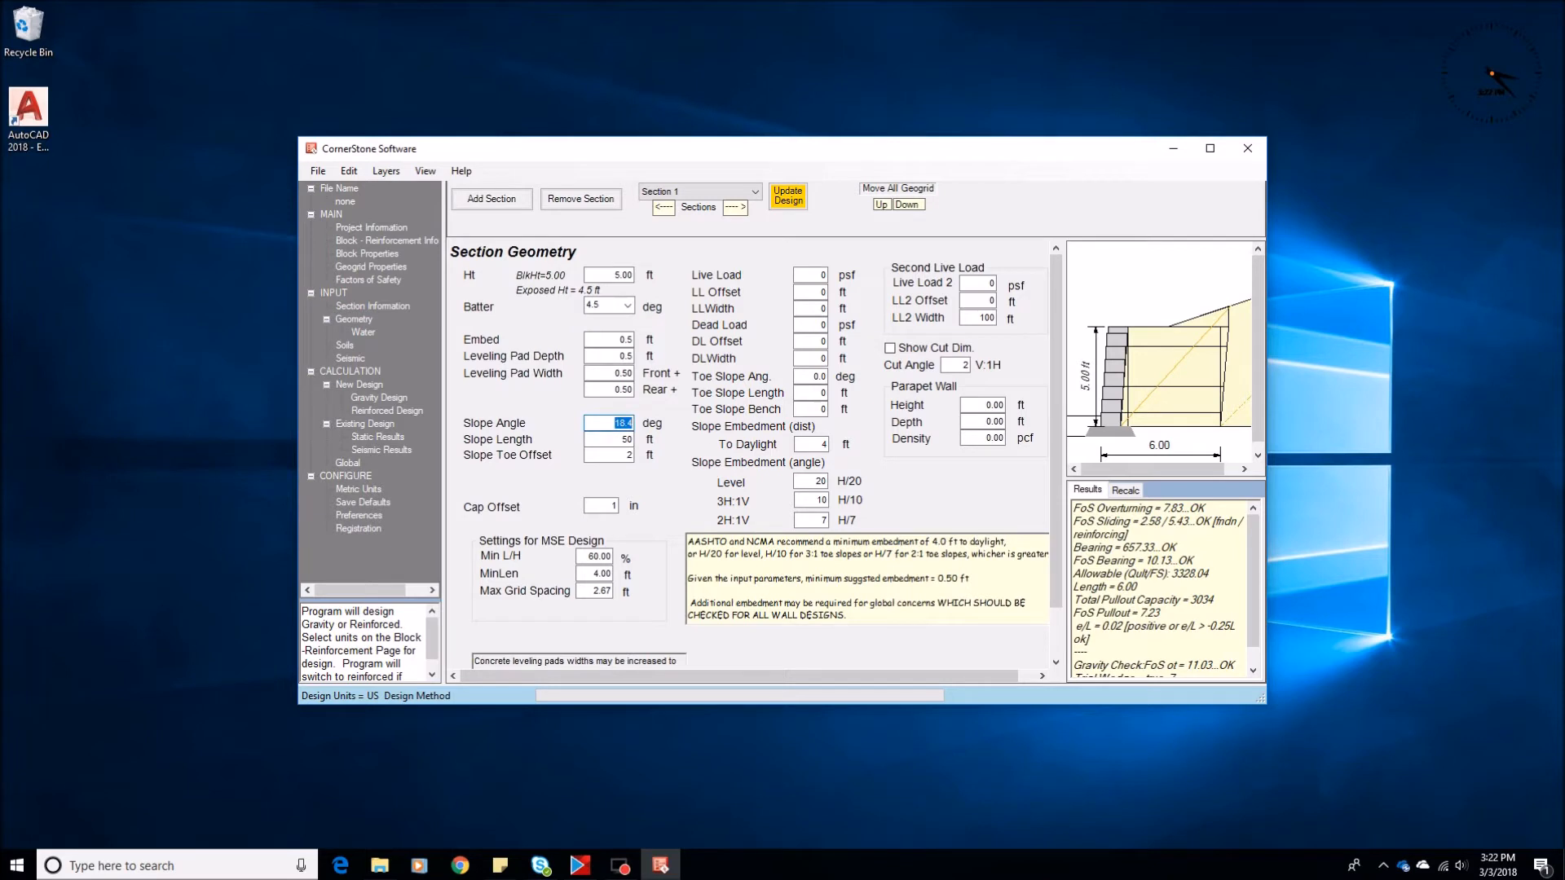
{"action": "type", "text": "0"}
{"action": "left_click", "coordinate": [611, 441]}
Add a live load on top of the backfill and calculate the gravity and reinforced designs
{"action": "left_click", "coordinate": [806, 273]}
{"action": "key", "text": "Tab"}
{"action": "key", "text": "Tab"}
{"action": "type", "text": "5"}
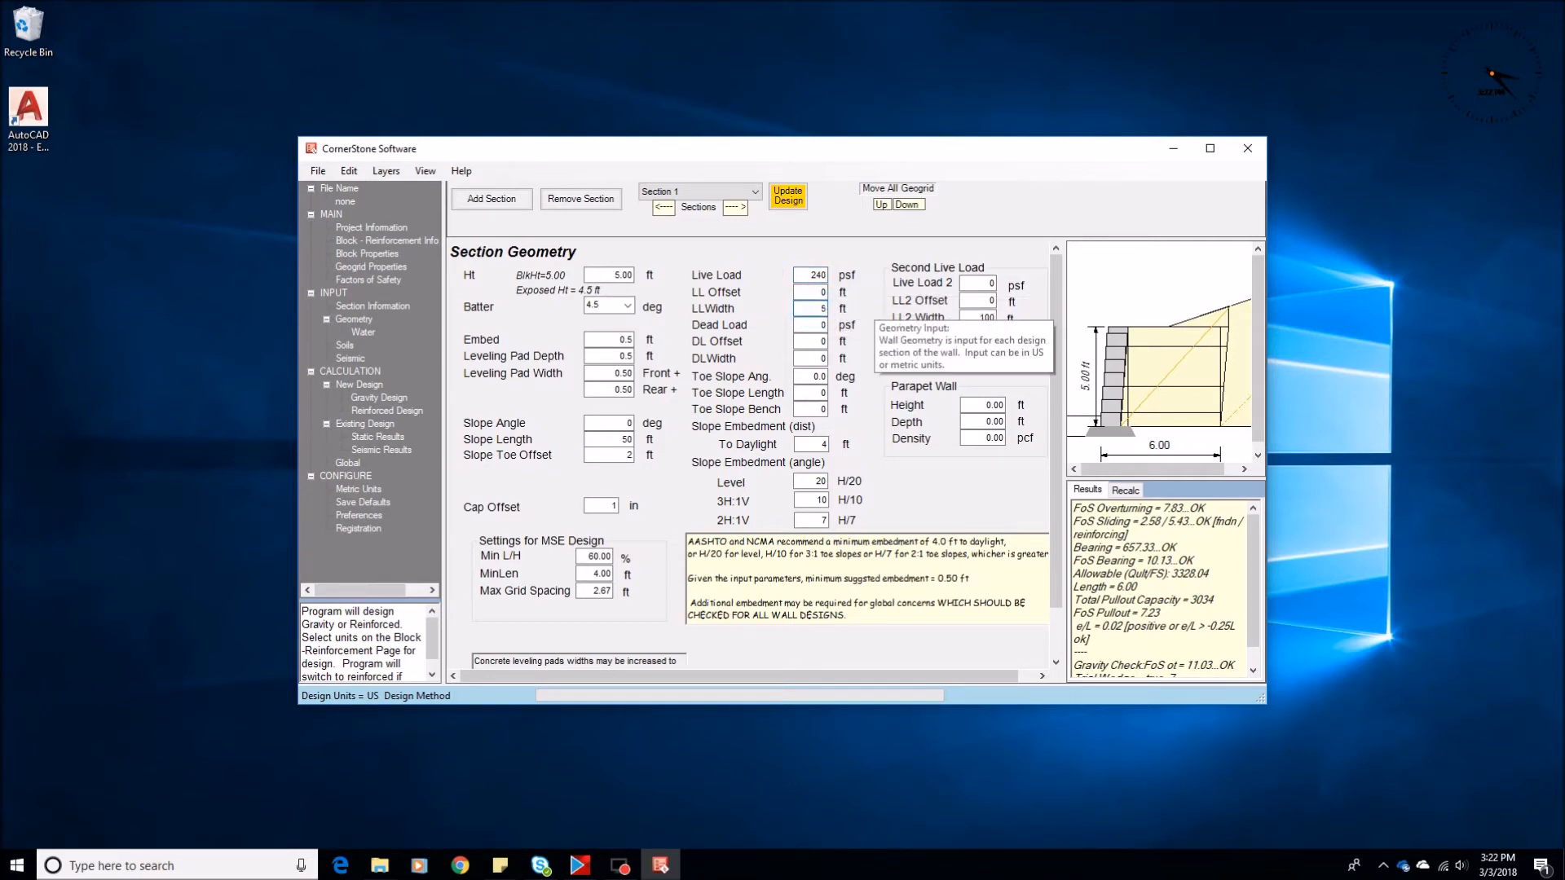
{"action": "left_click", "coordinate": [379, 399]}
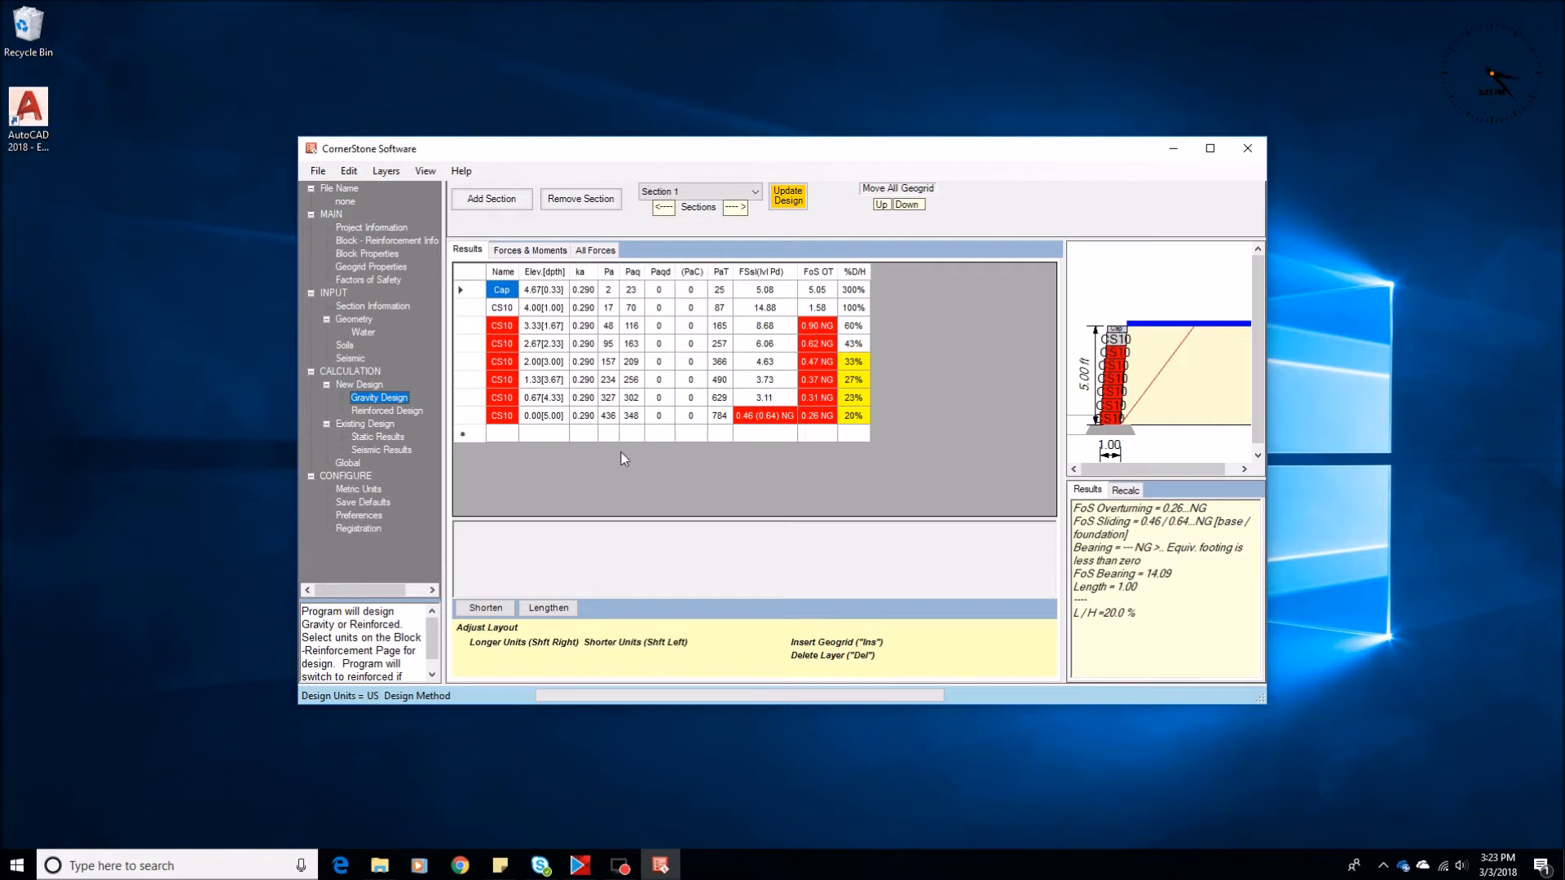
{"action": "left_click", "coordinate": [388, 412]}
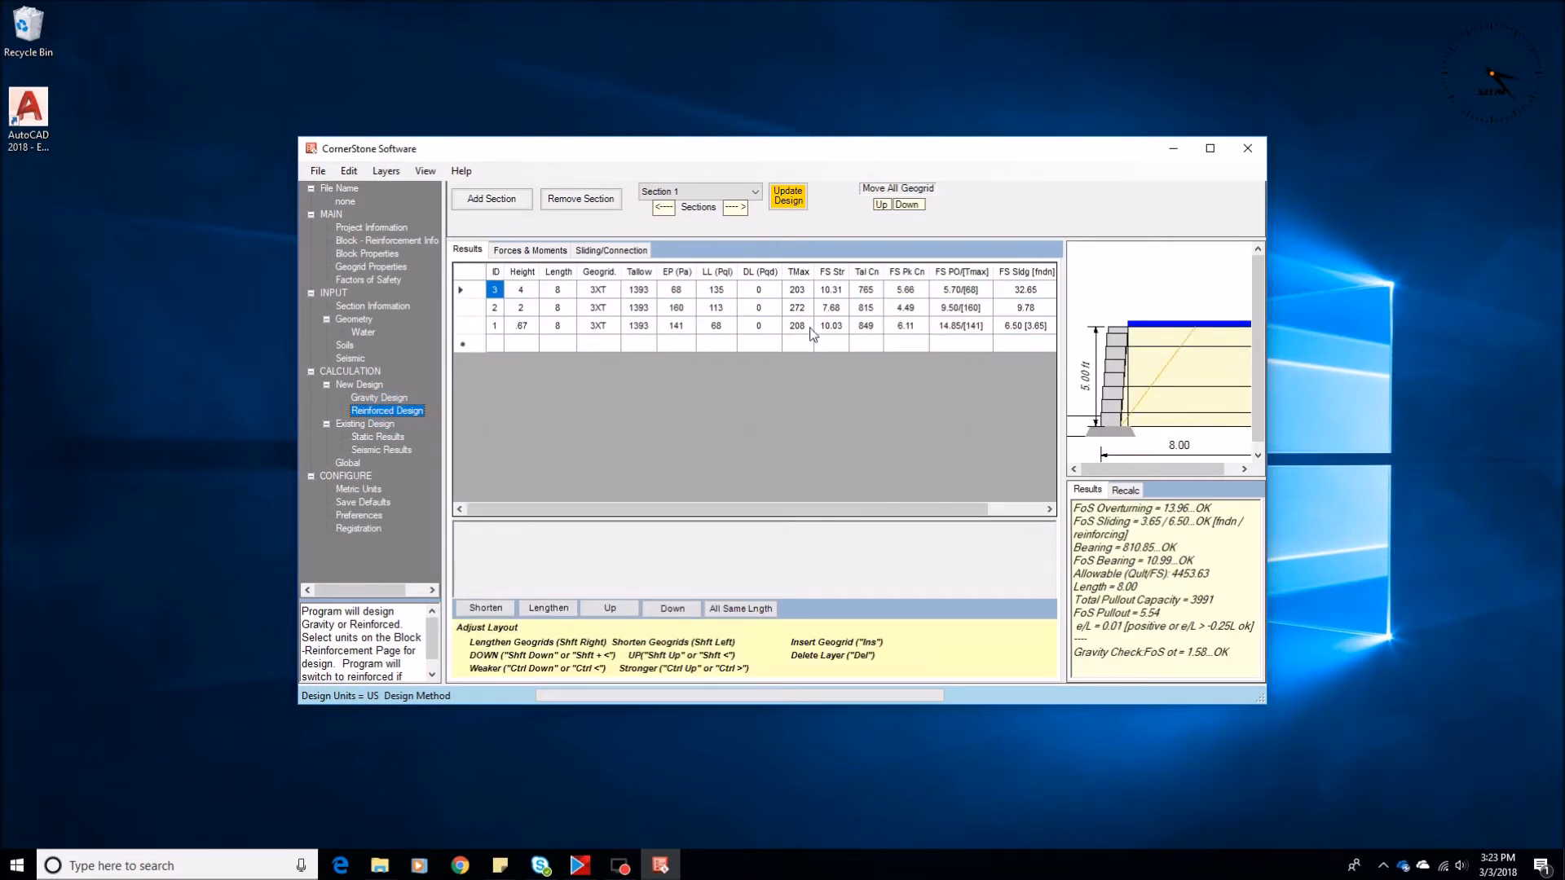
Calculate the reinforced design with the live load set to 0 psf, and again with it set to 240 psf
{"action": "left_click", "coordinate": [352, 319]}
{"action": "double_click", "coordinate": [811, 275]}
{"action": "type", "text": "0"}
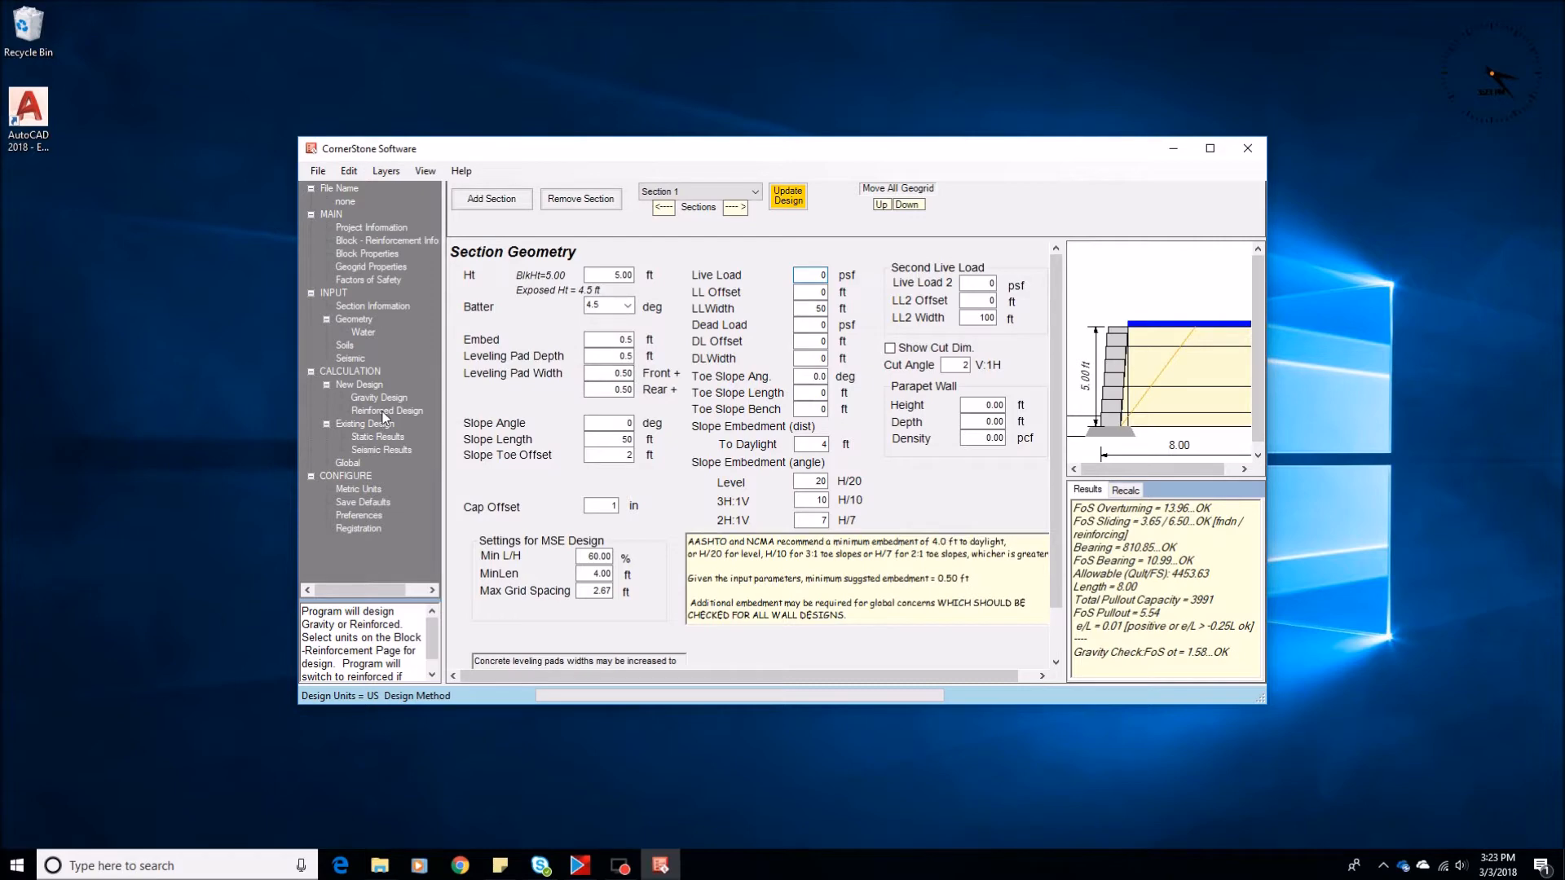
{"action": "left_click", "coordinate": [386, 411]}
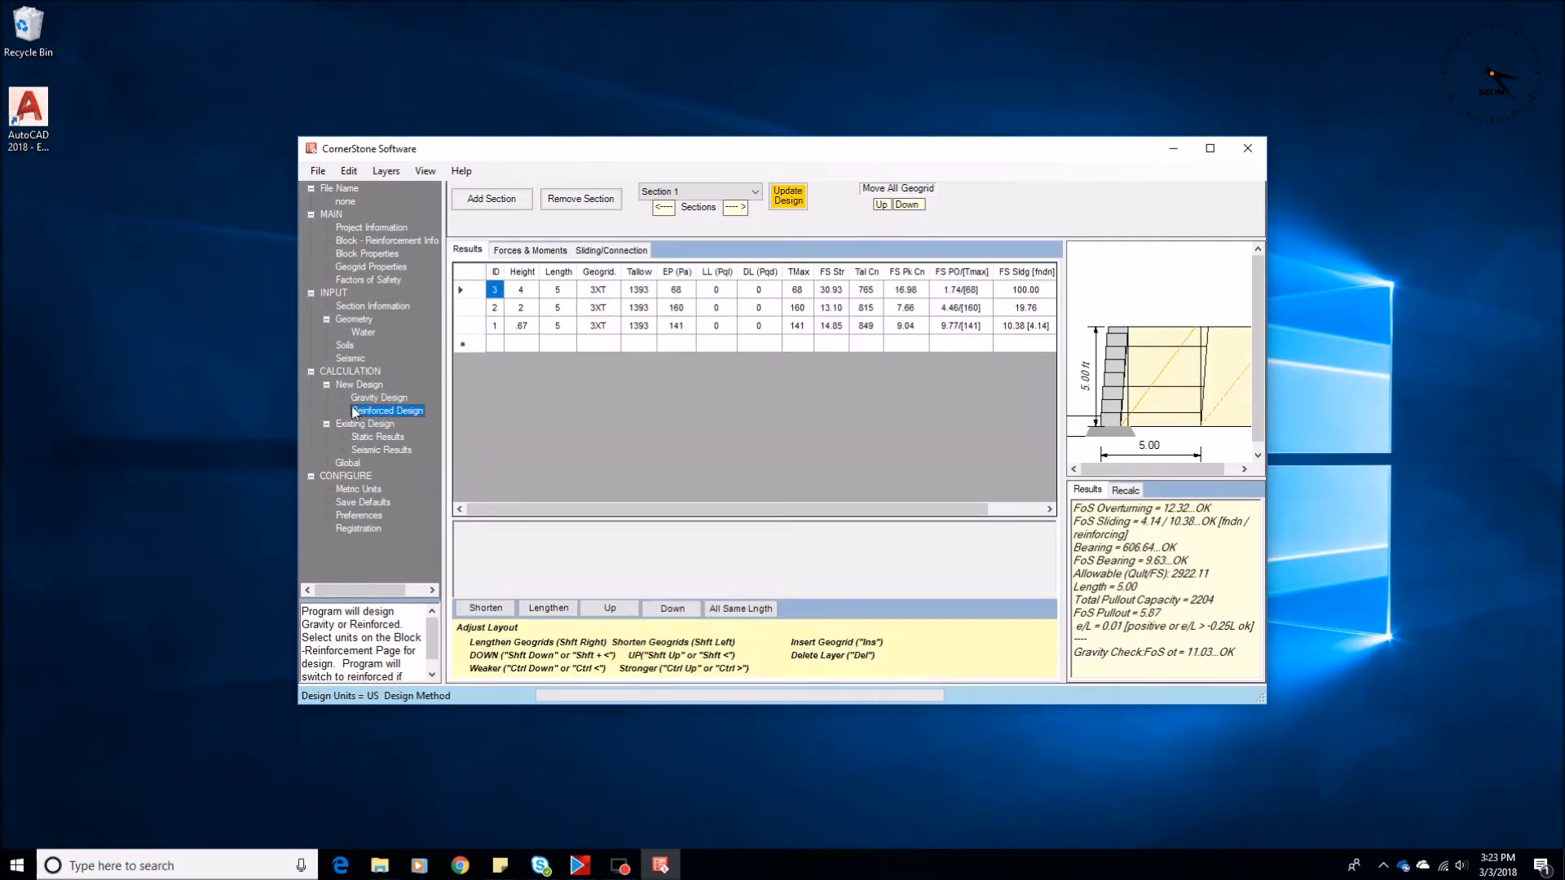
{"action": "left_click", "coordinate": [356, 320]}
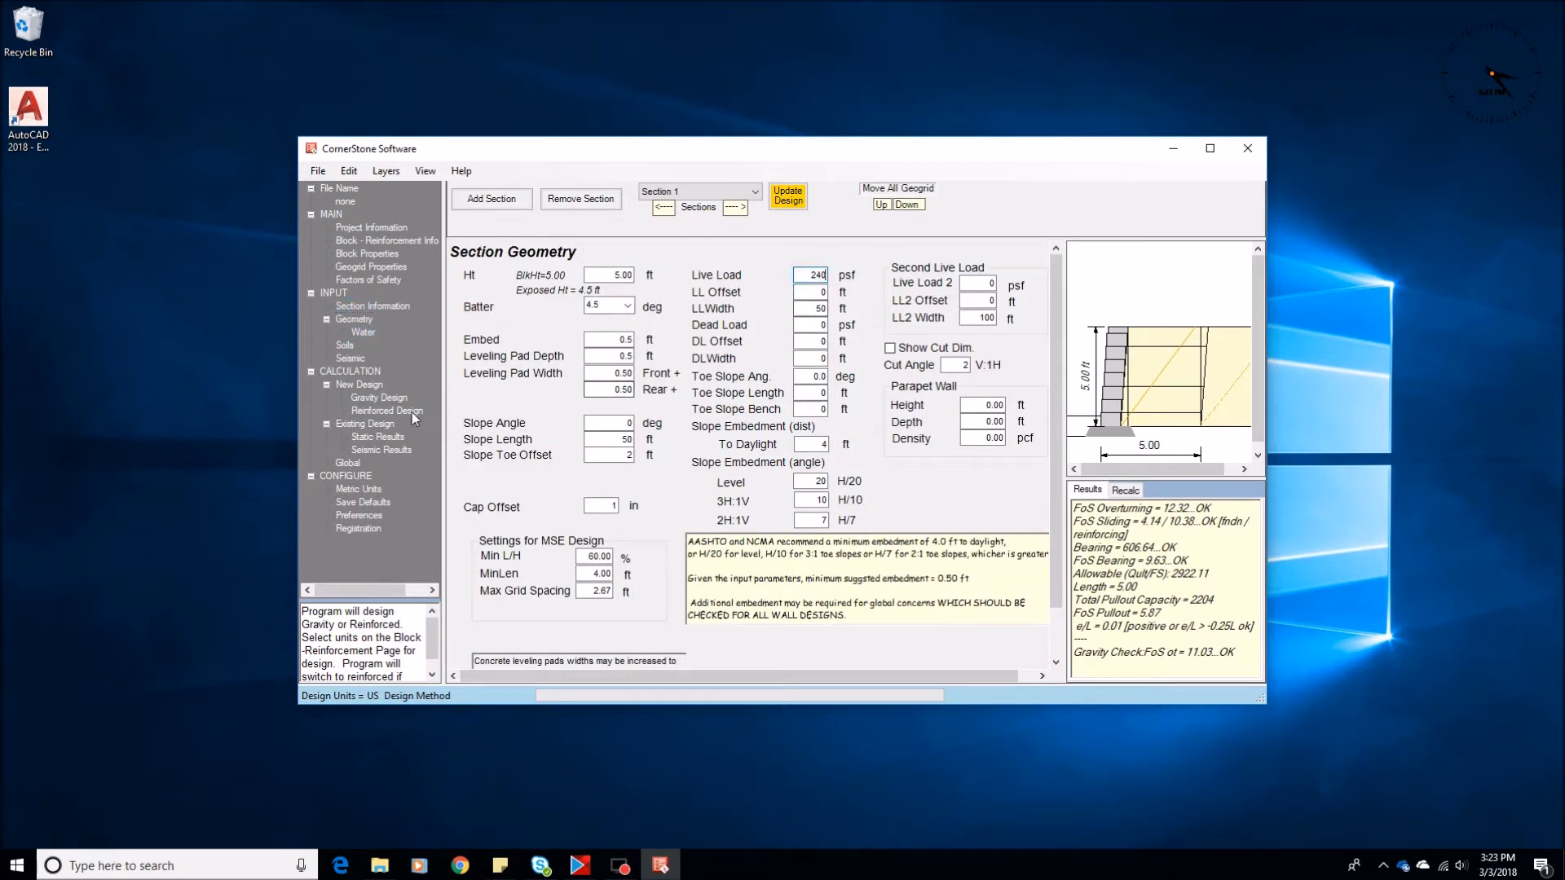
{"action": "left_click", "coordinate": [393, 409]}
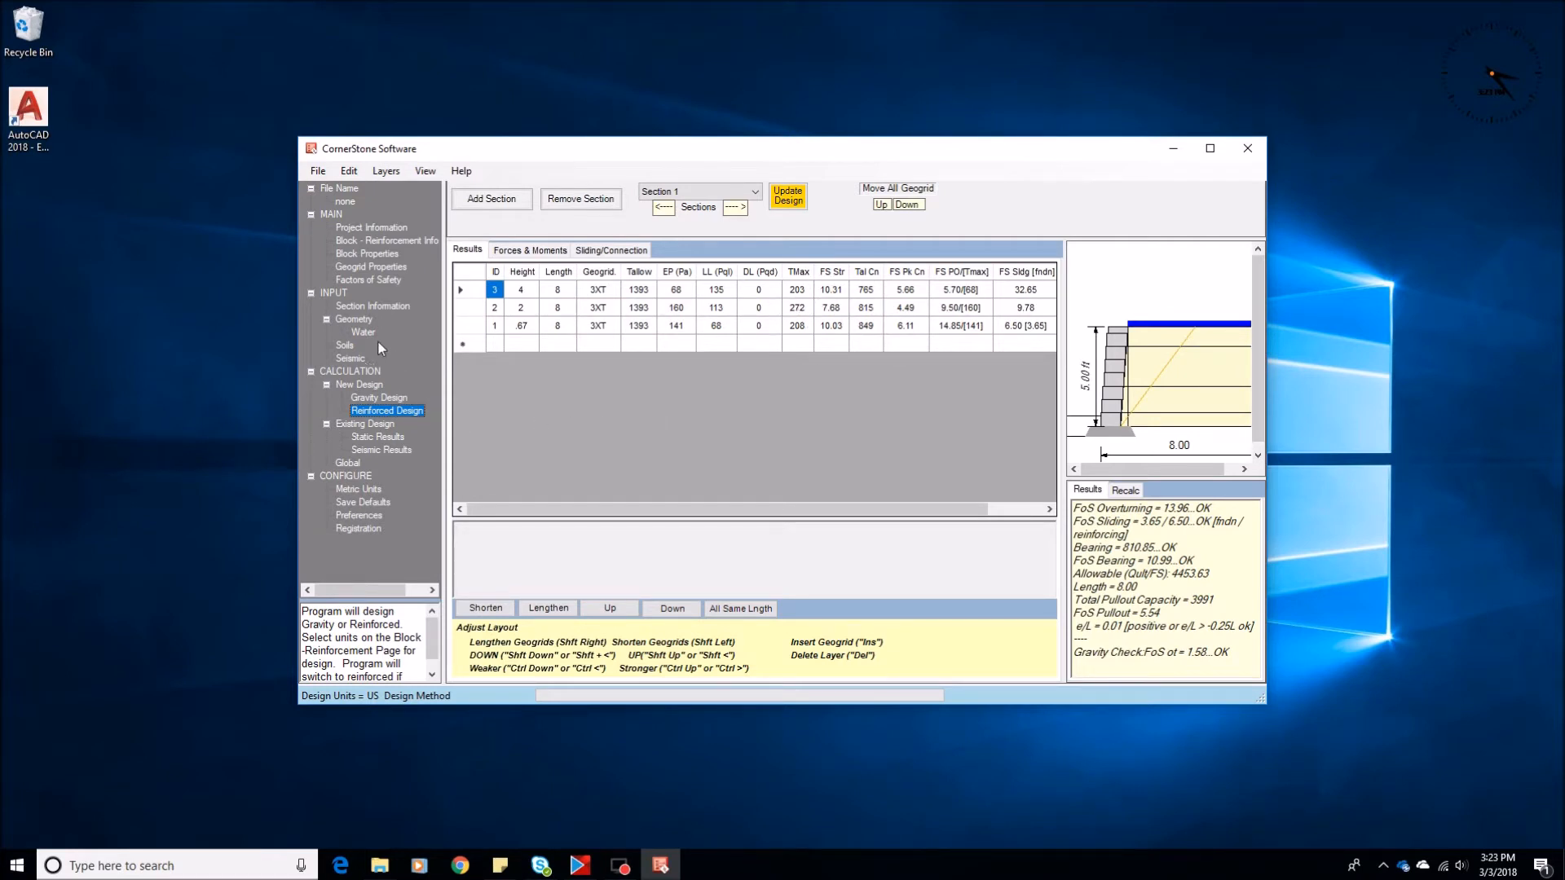
Calculate the reinforced design with the live load offset set to 3 ft, and again with it set to 2 ft
{"action": "left_click", "coordinate": [358, 319]}
{"action": "left_click", "coordinate": [810, 292]}
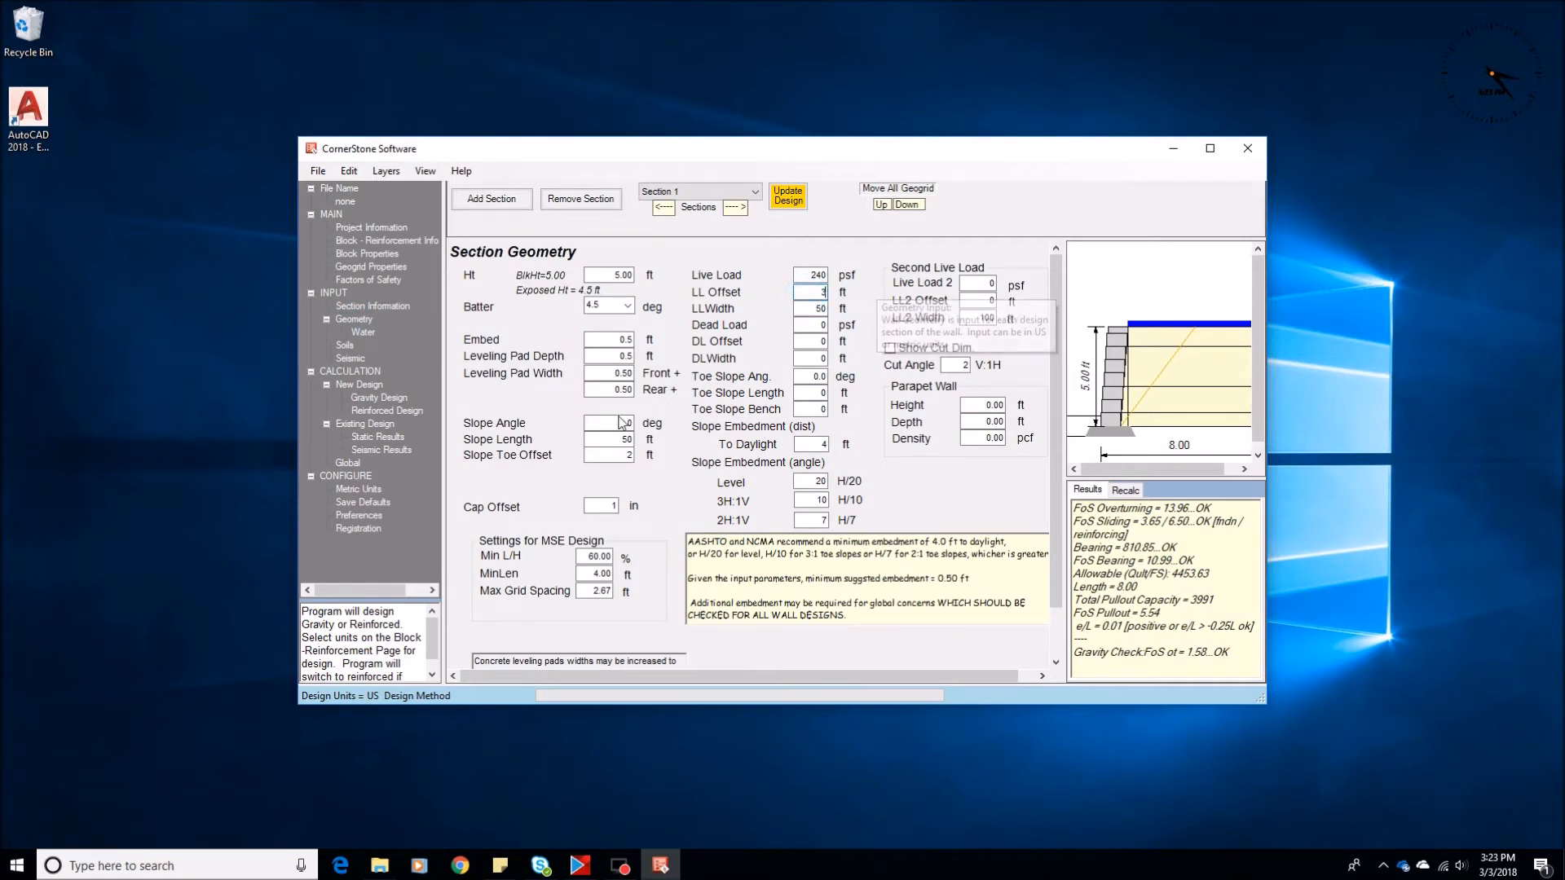
{"action": "left_click", "coordinate": [382, 411]}
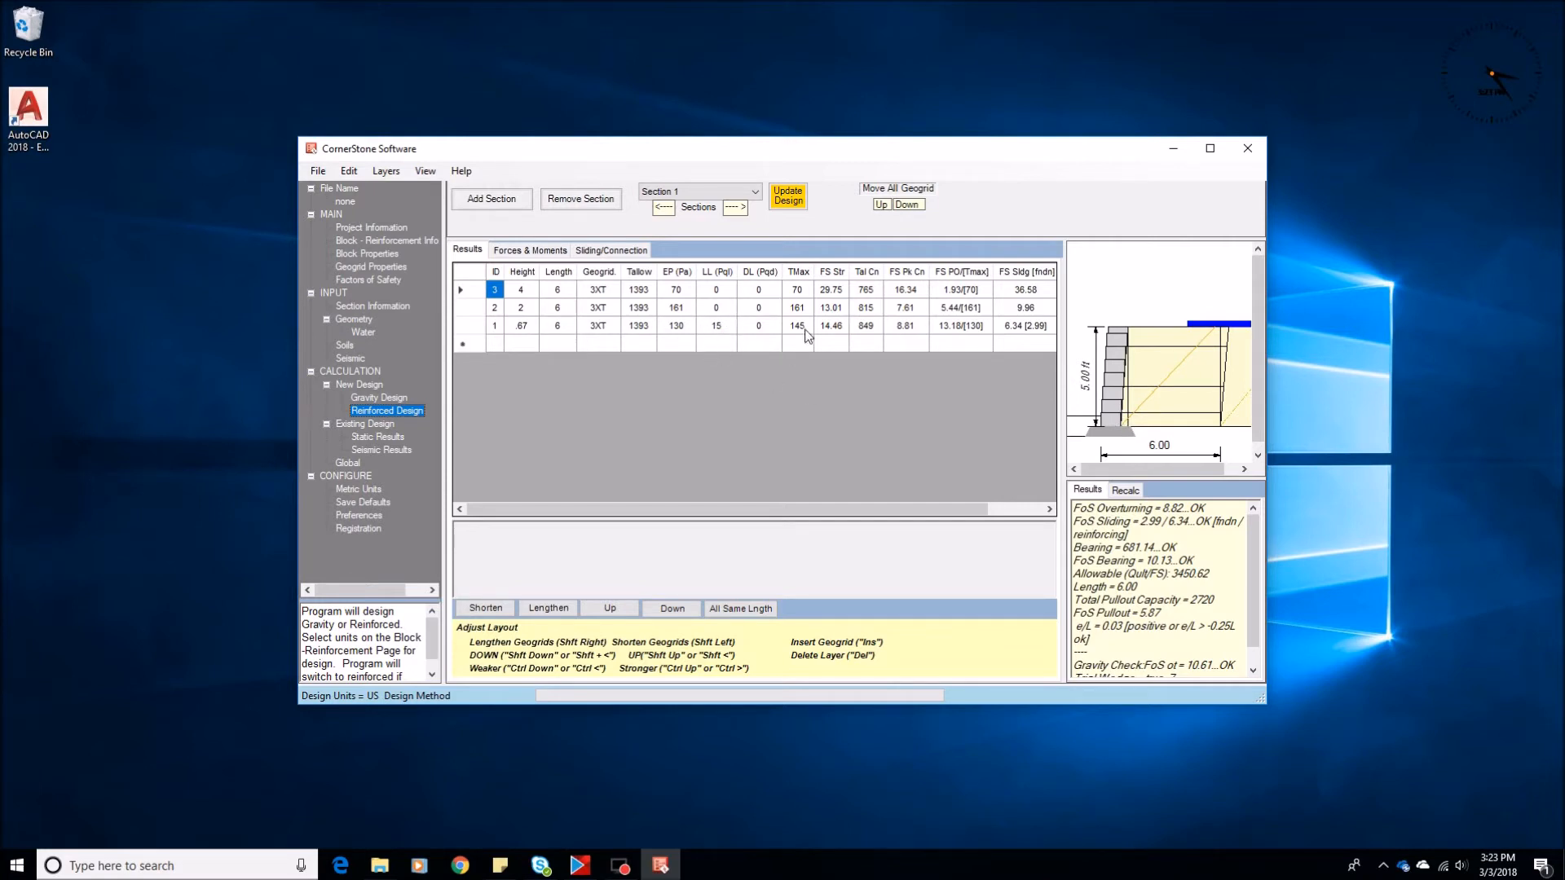
{"action": "left_click", "coordinate": [354, 320]}
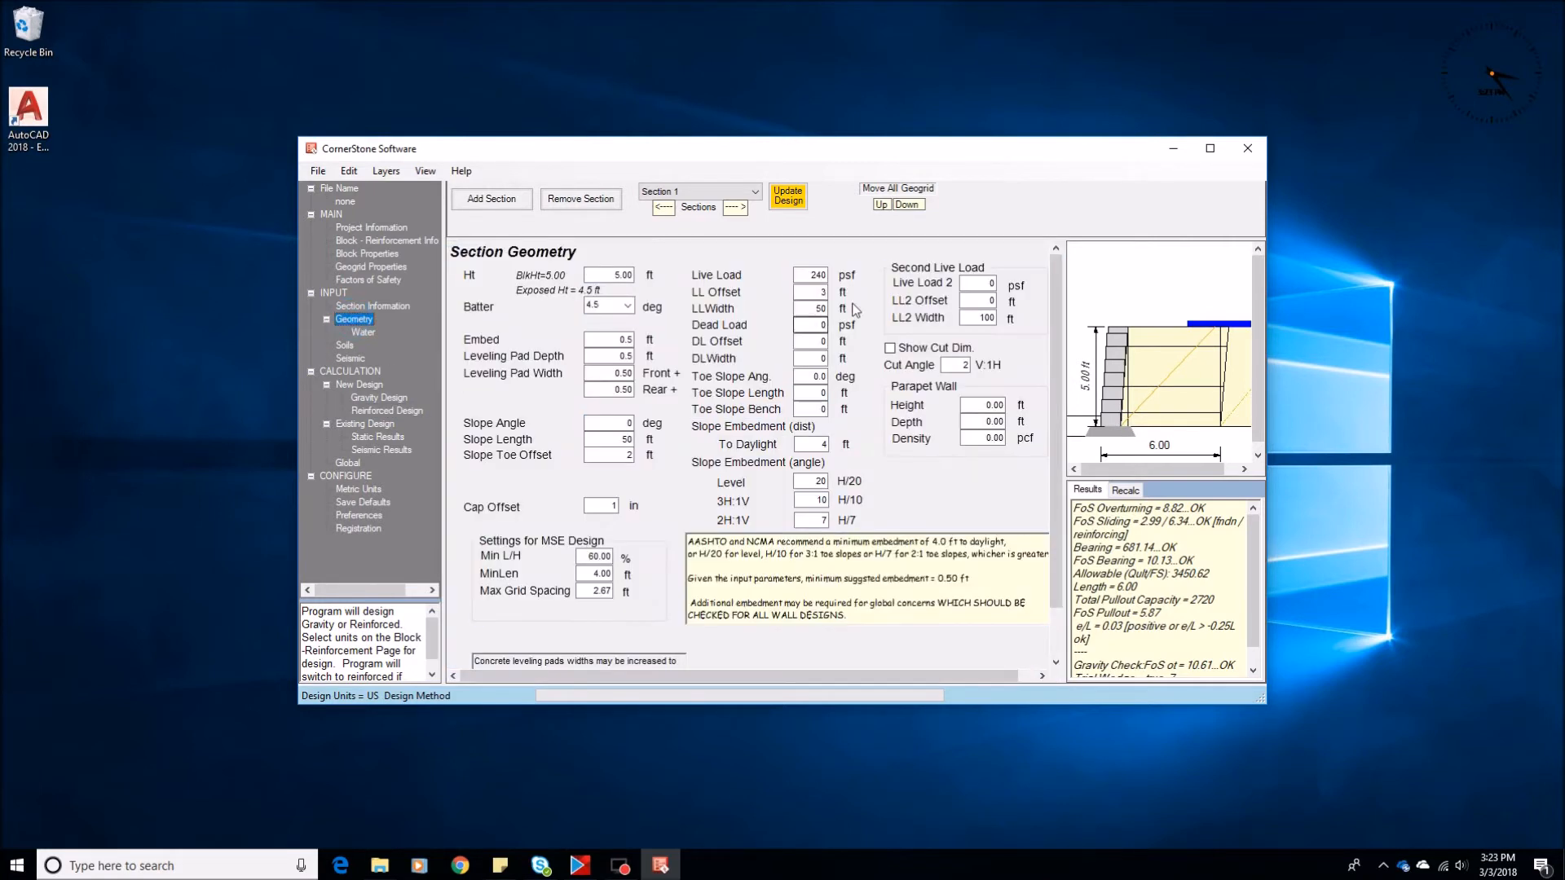
{"action": "left_click", "coordinate": [815, 292]}
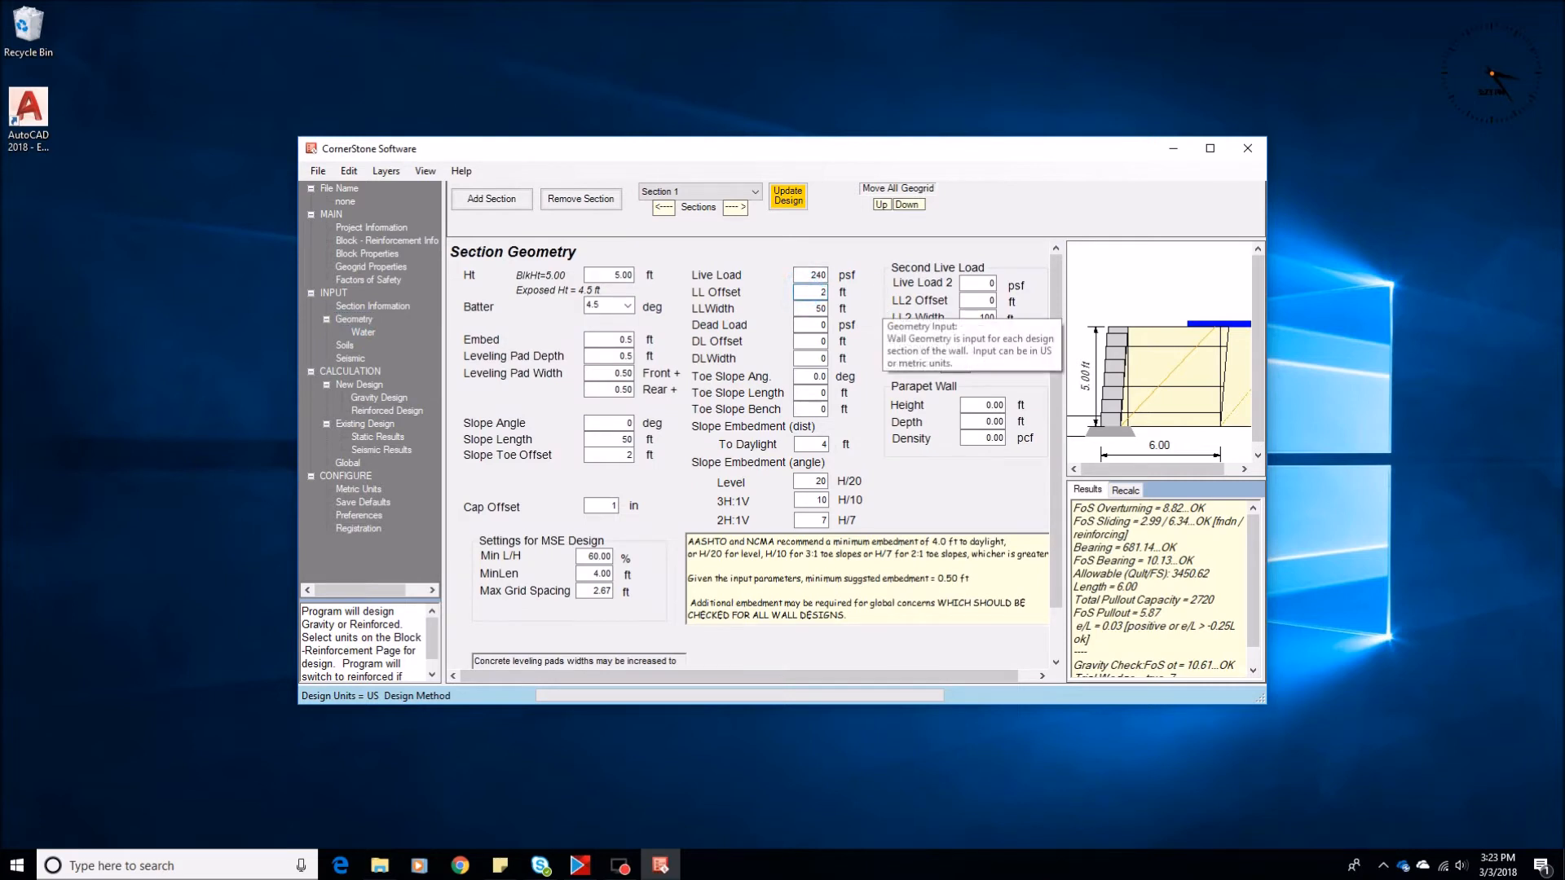
{"action": "left_click", "coordinate": [375, 411]}
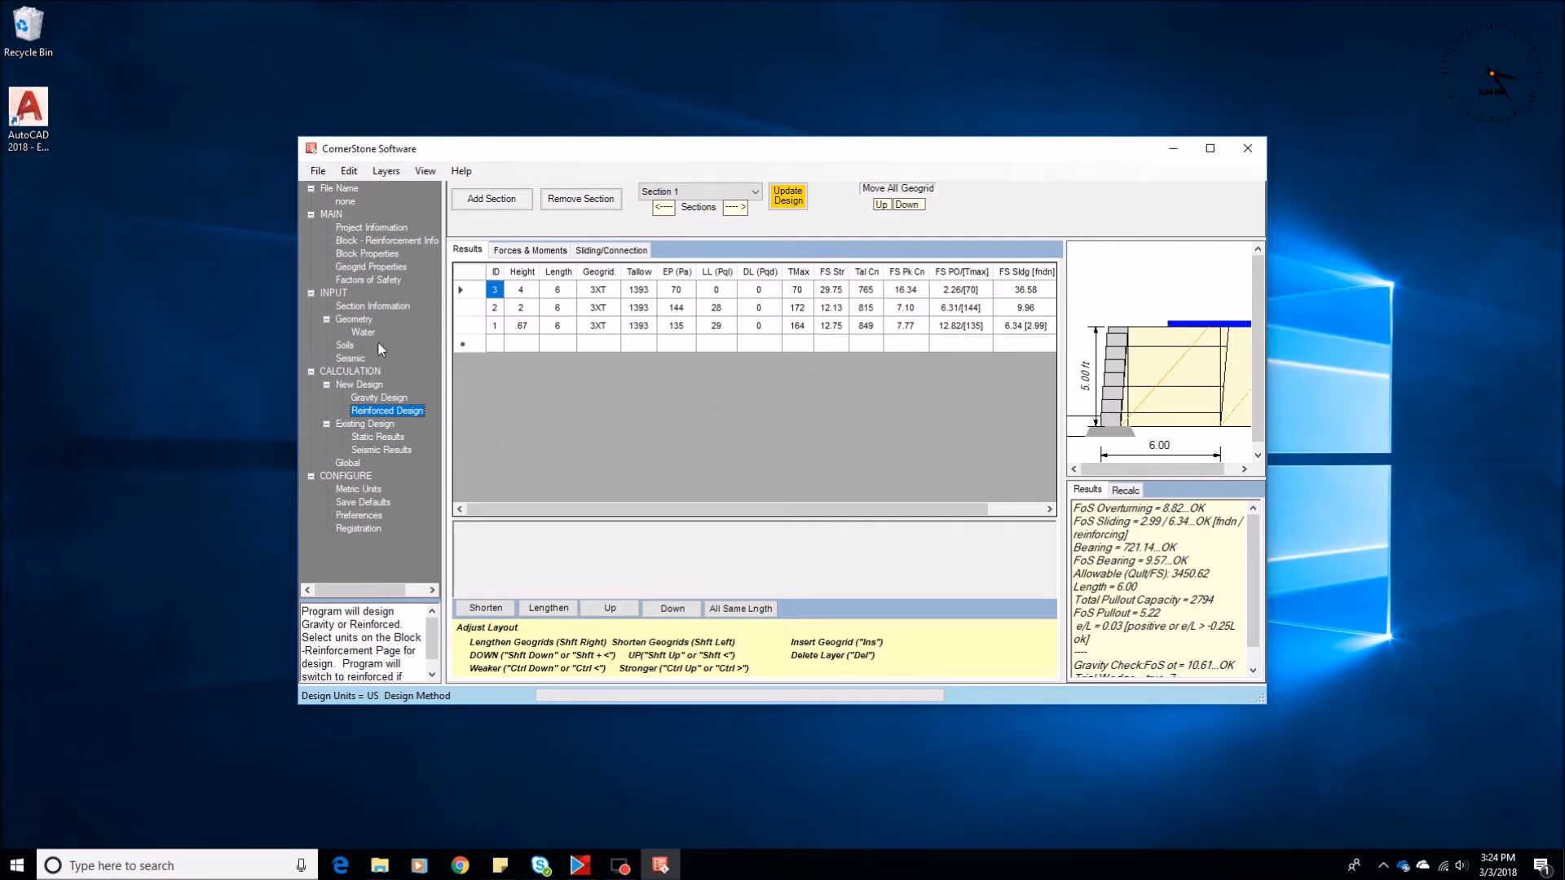
Set the live load offset to 10 ft, calculate the reinforced design and display the section in the global stability view
{"action": "left_click", "coordinate": [357, 322]}
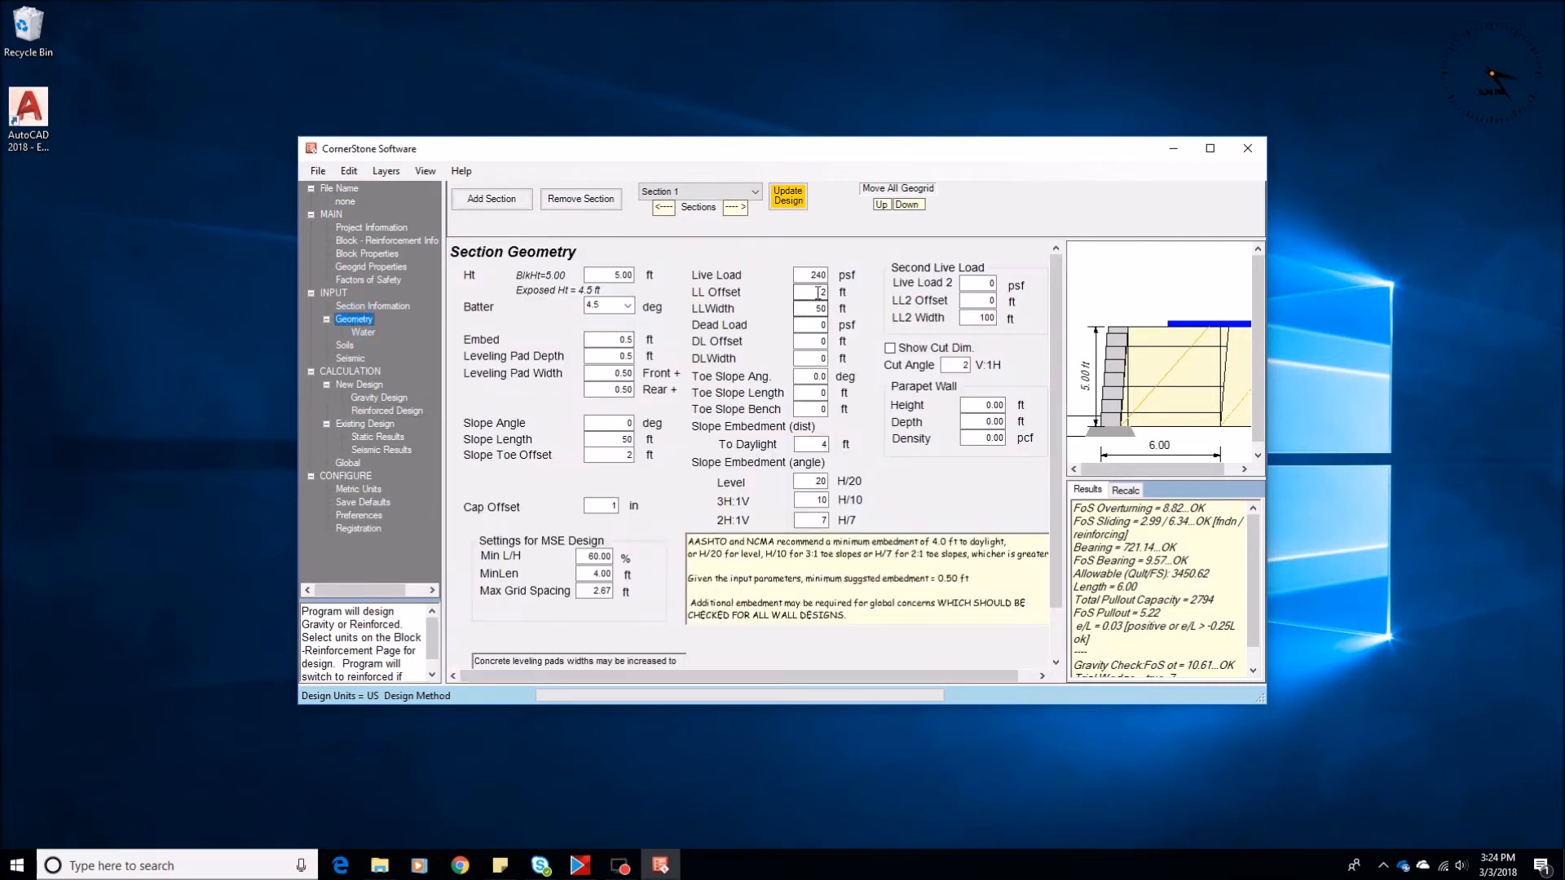
{"action": "double_click", "coordinate": [811, 295]}
{"action": "type", "text": "10"}
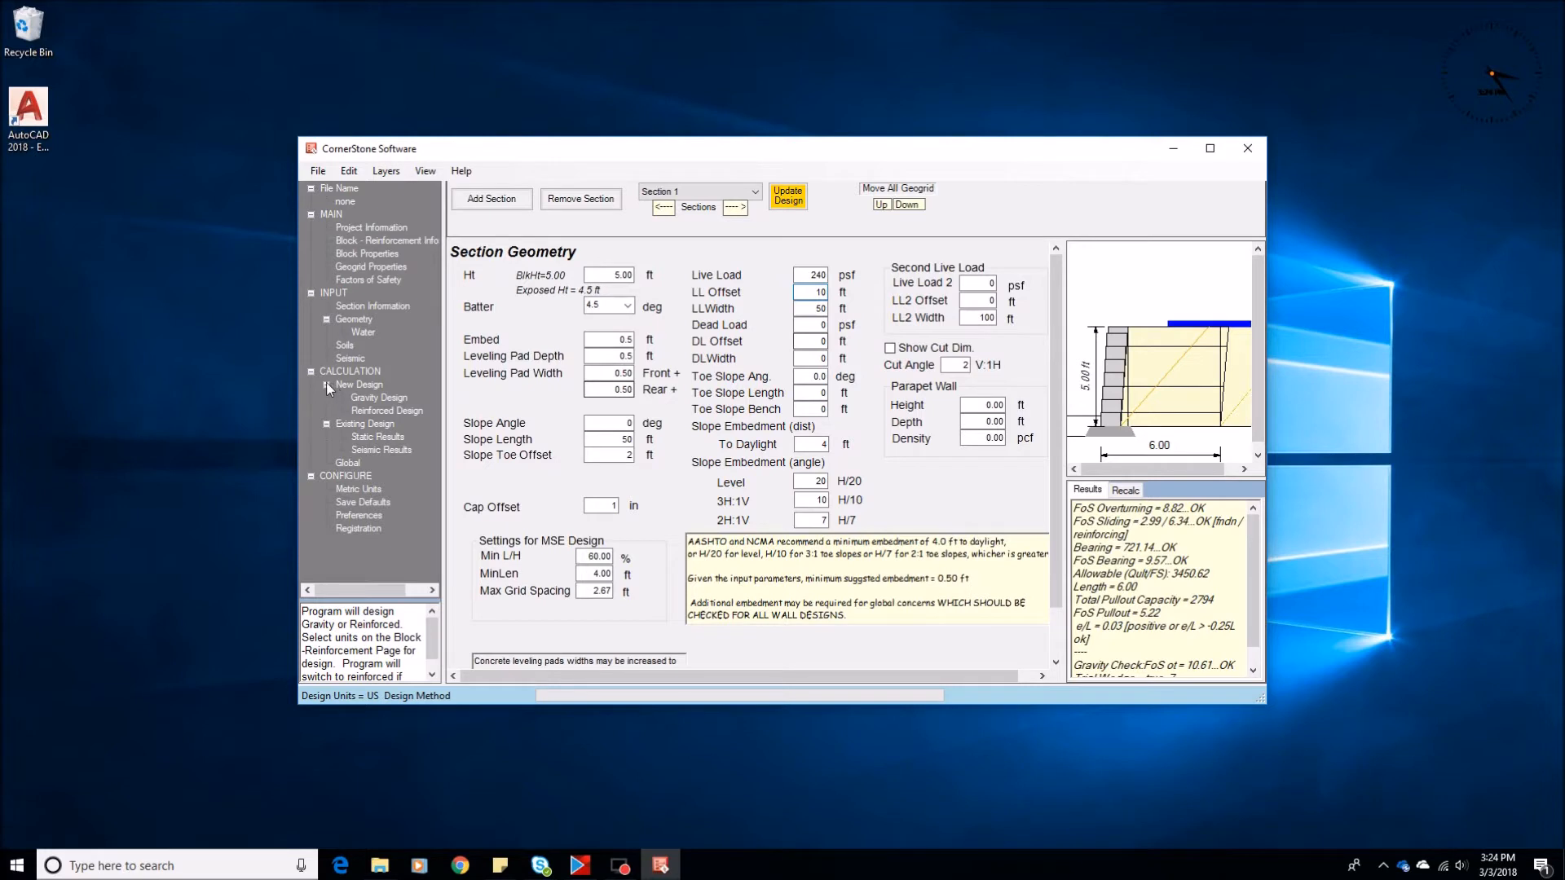
{"action": "left_click", "coordinate": [377, 412]}
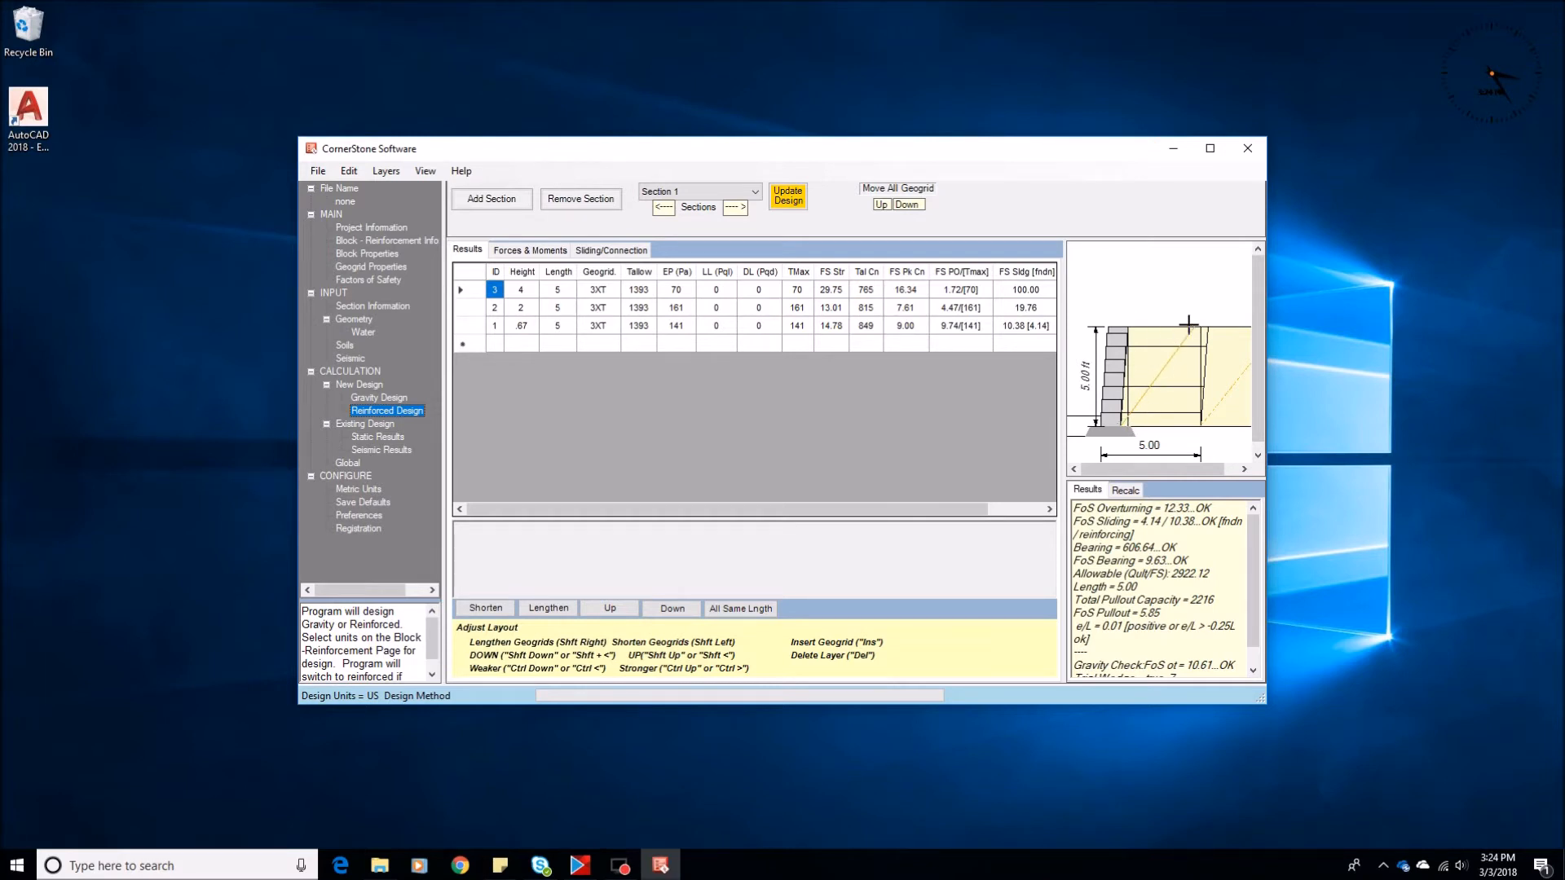
{"action": "left_click", "coordinate": [348, 463]}
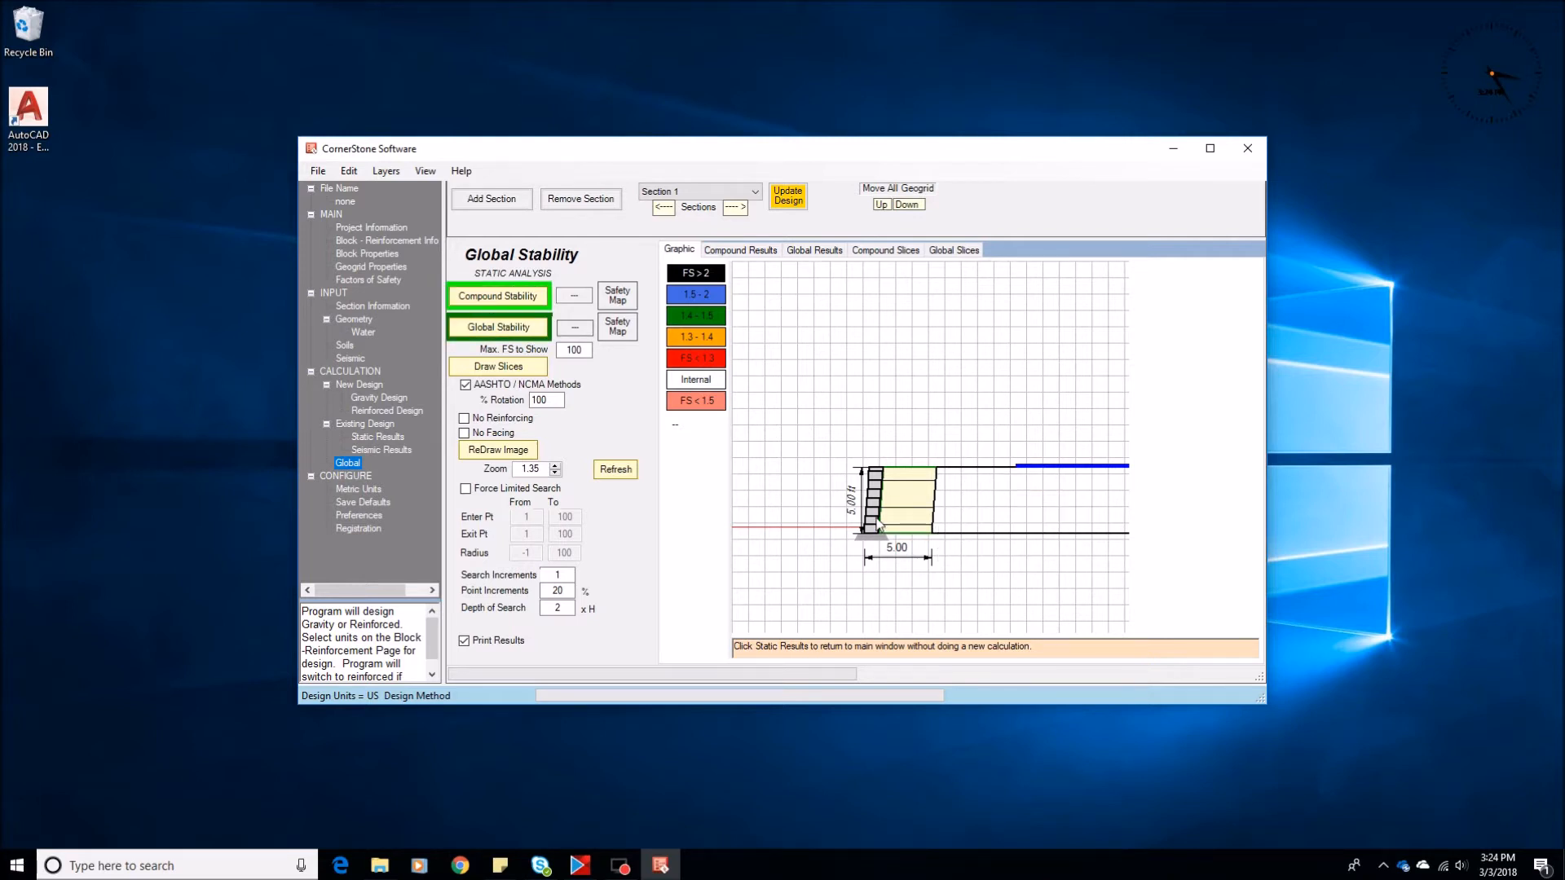
Set the live load offset back to 0 ft in the section geometry and calculate the reinforced design
{"action": "left_click", "coordinate": [353, 318]}
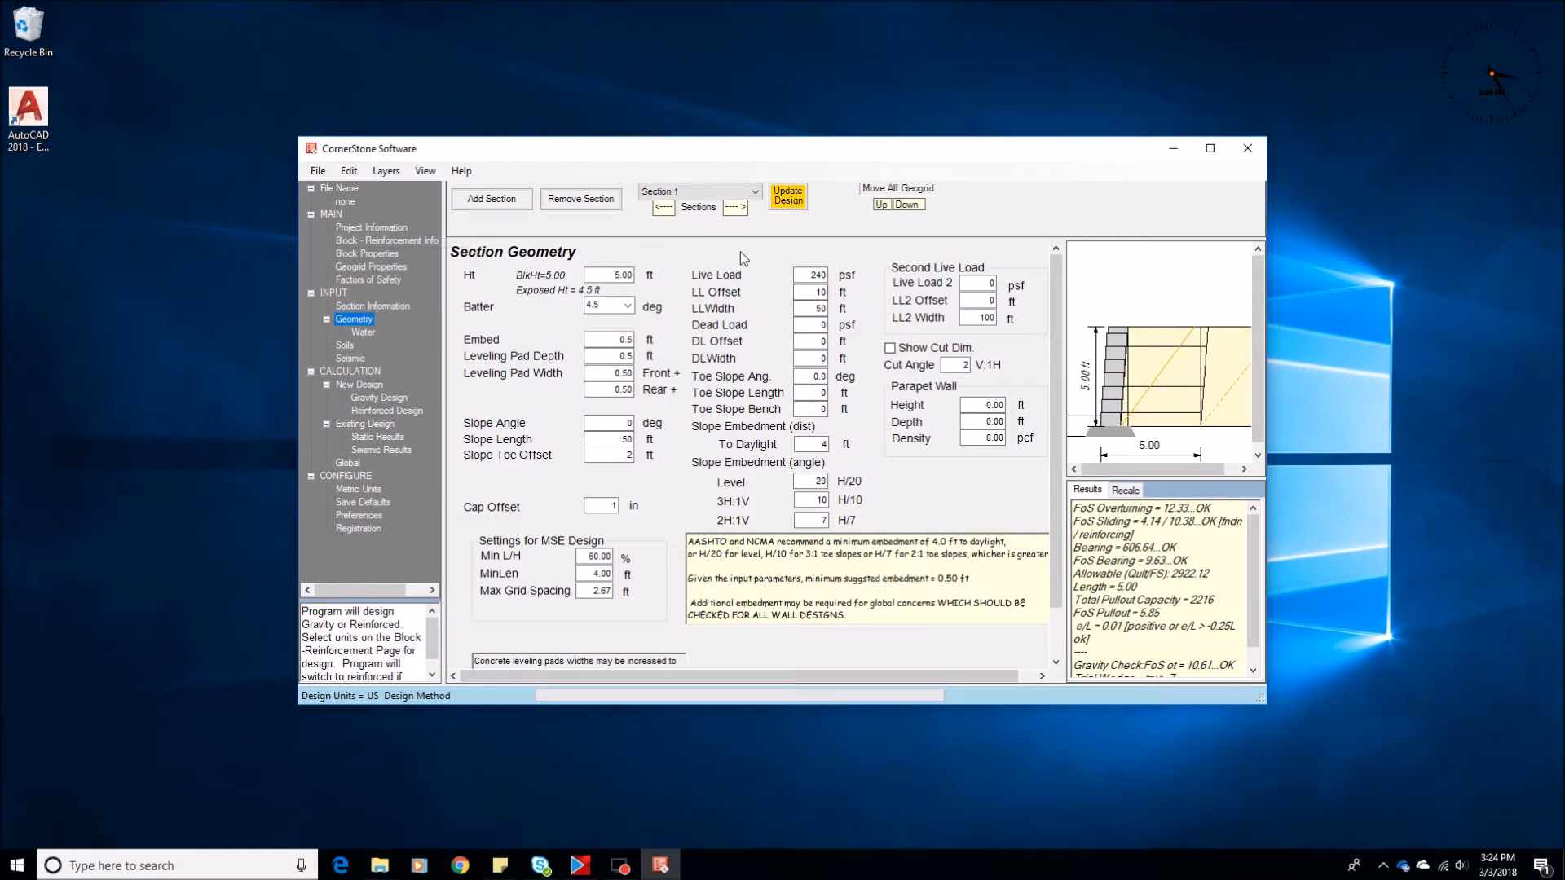
{"action": "double_click", "coordinate": [809, 291]}
{"action": "type", "text": "0"}
{"action": "left_click", "coordinate": [375, 415]}
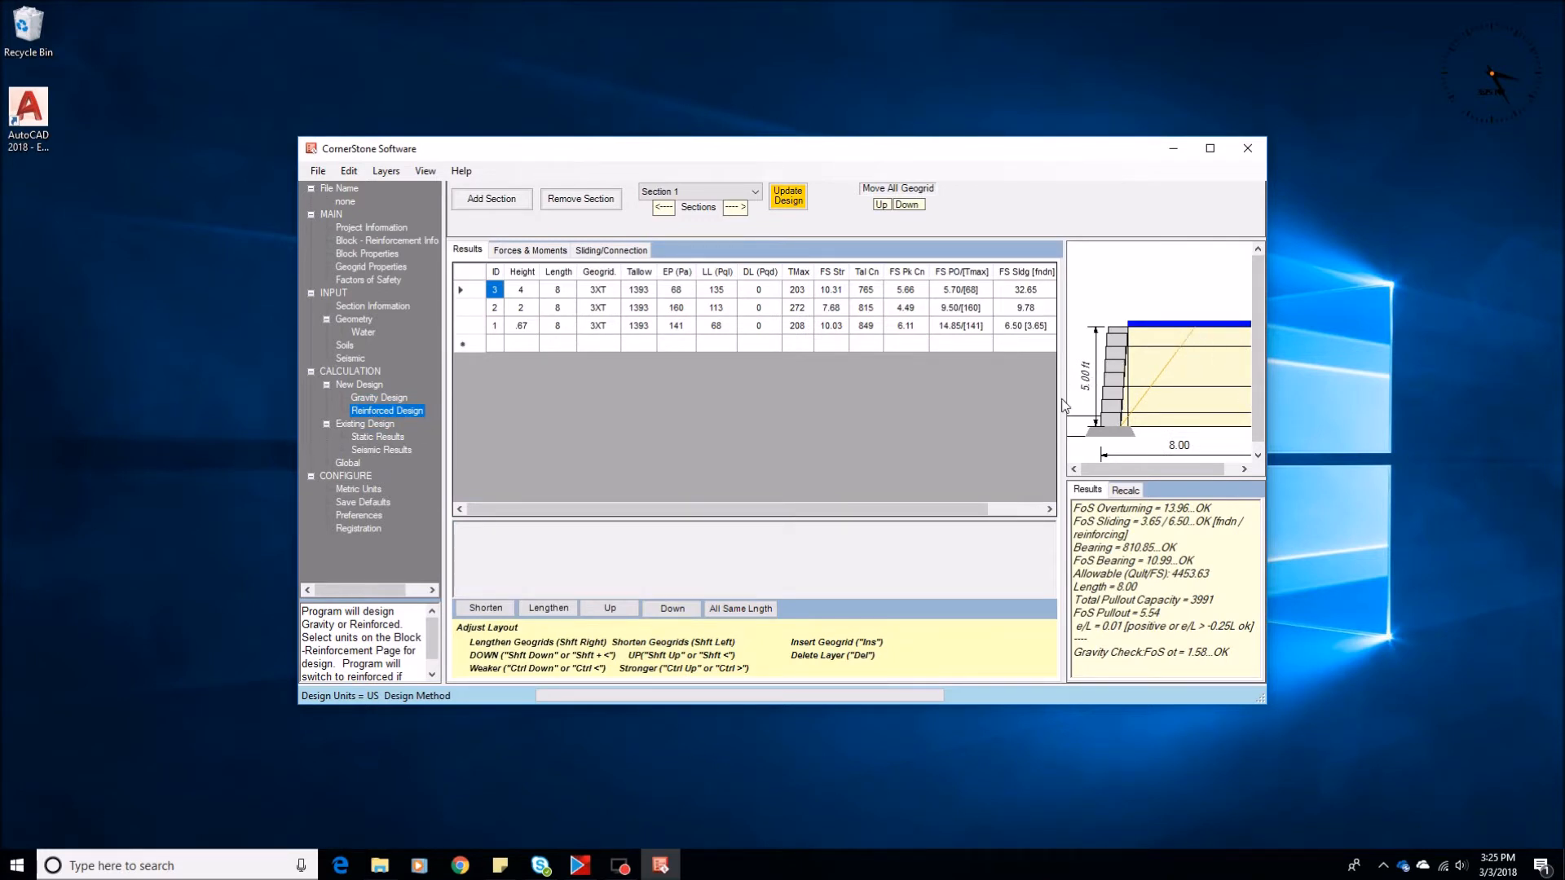
Enlarge the wall drawing and examine the section in the global stability view and the soil properties
{"action": "left_click_drag", "start_coordinate": [1064, 400], "coordinate": [927, 411]}
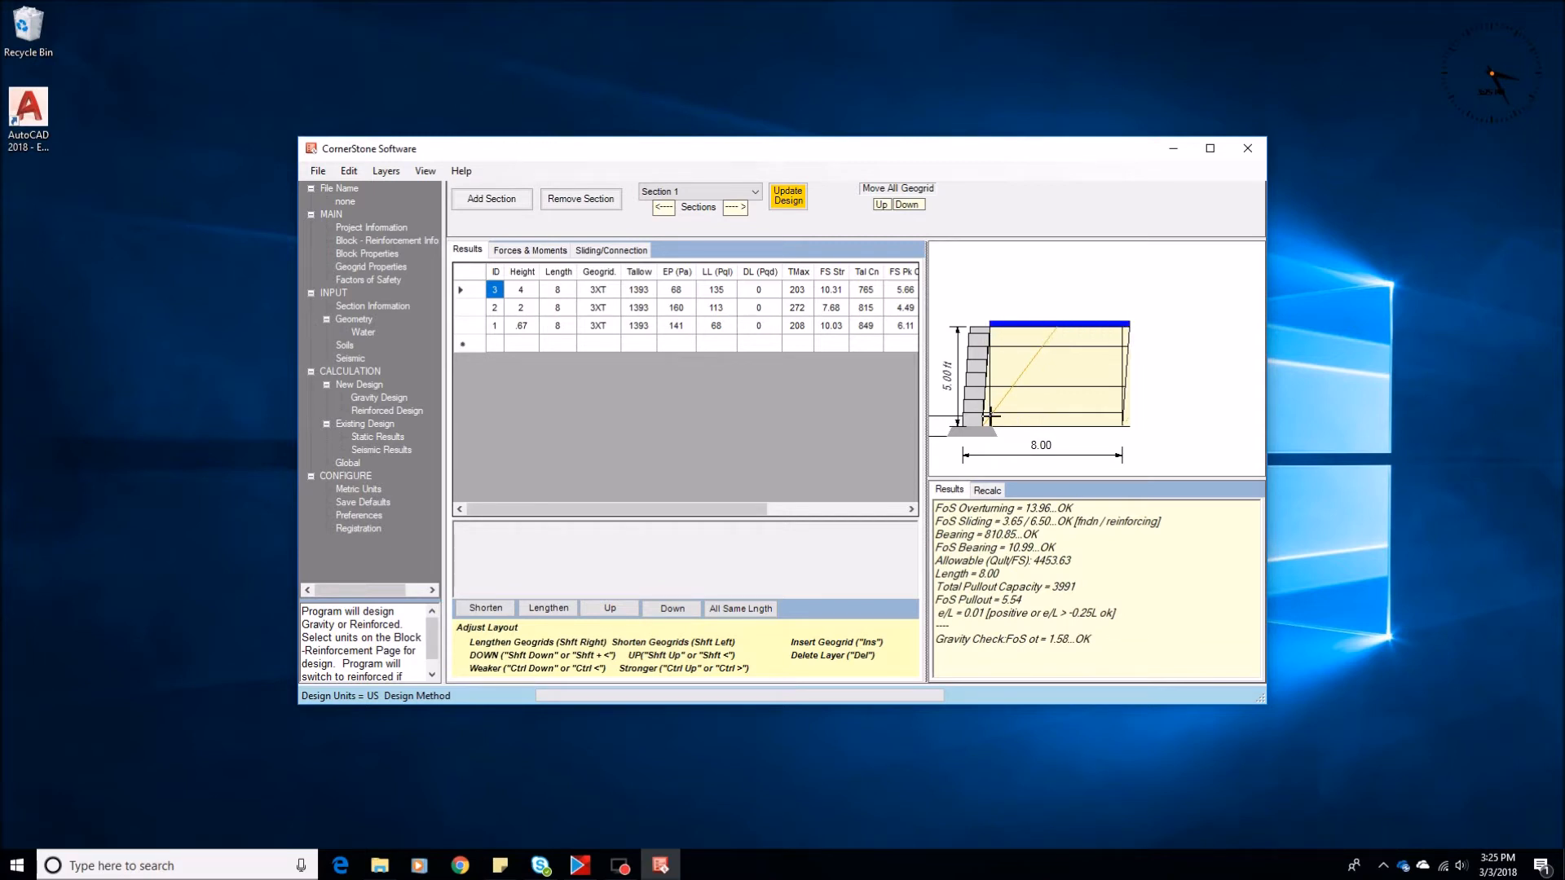
{"action": "left_click", "coordinate": [348, 463]}
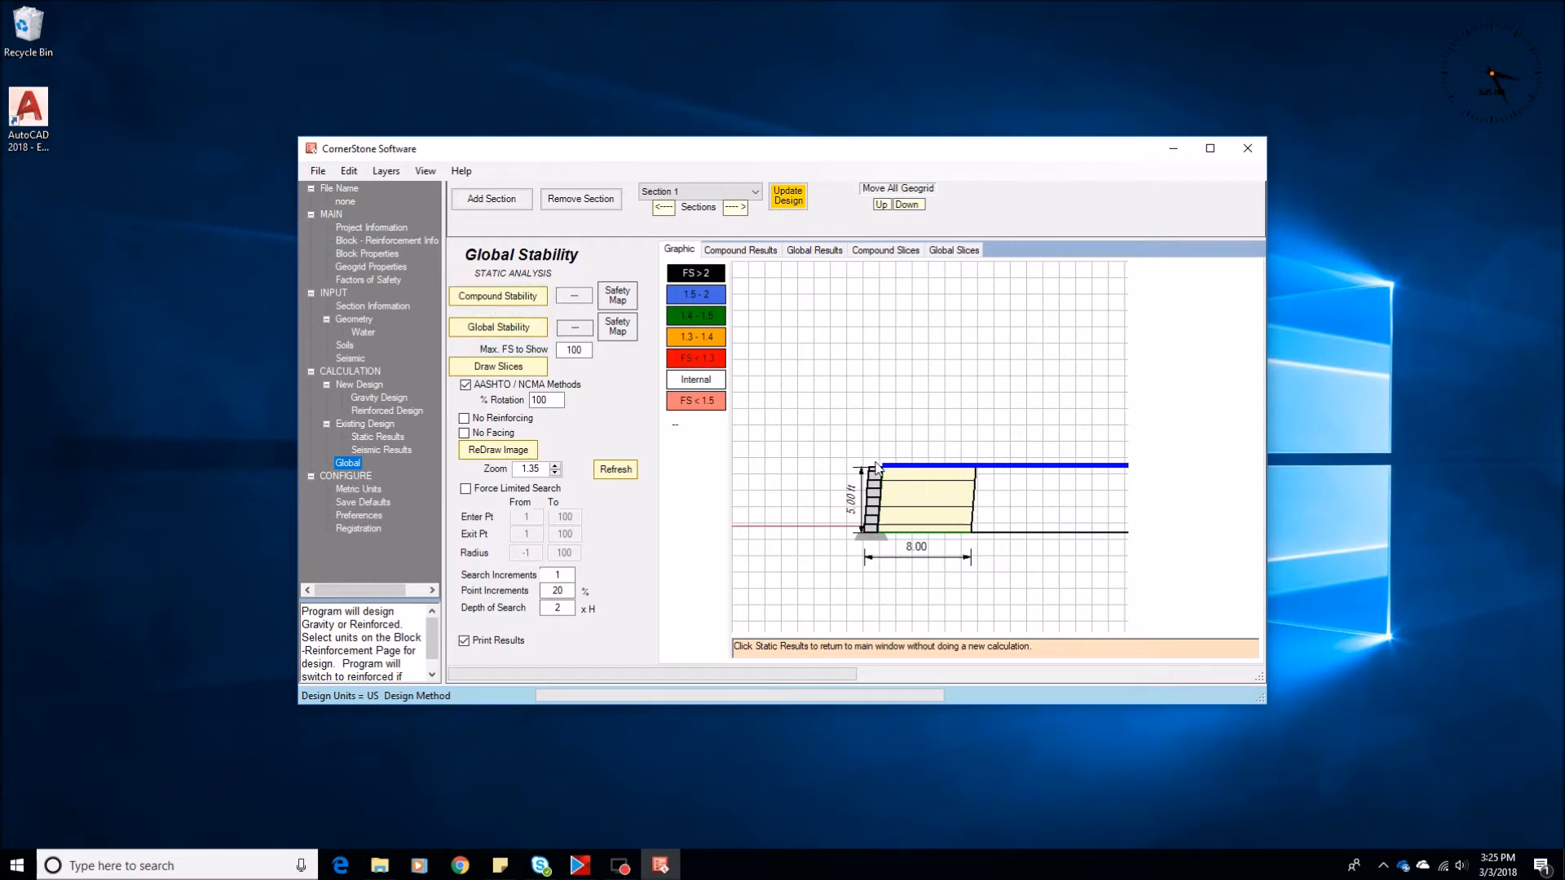
{"action": "left_click", "coordinate": [344, 345]}
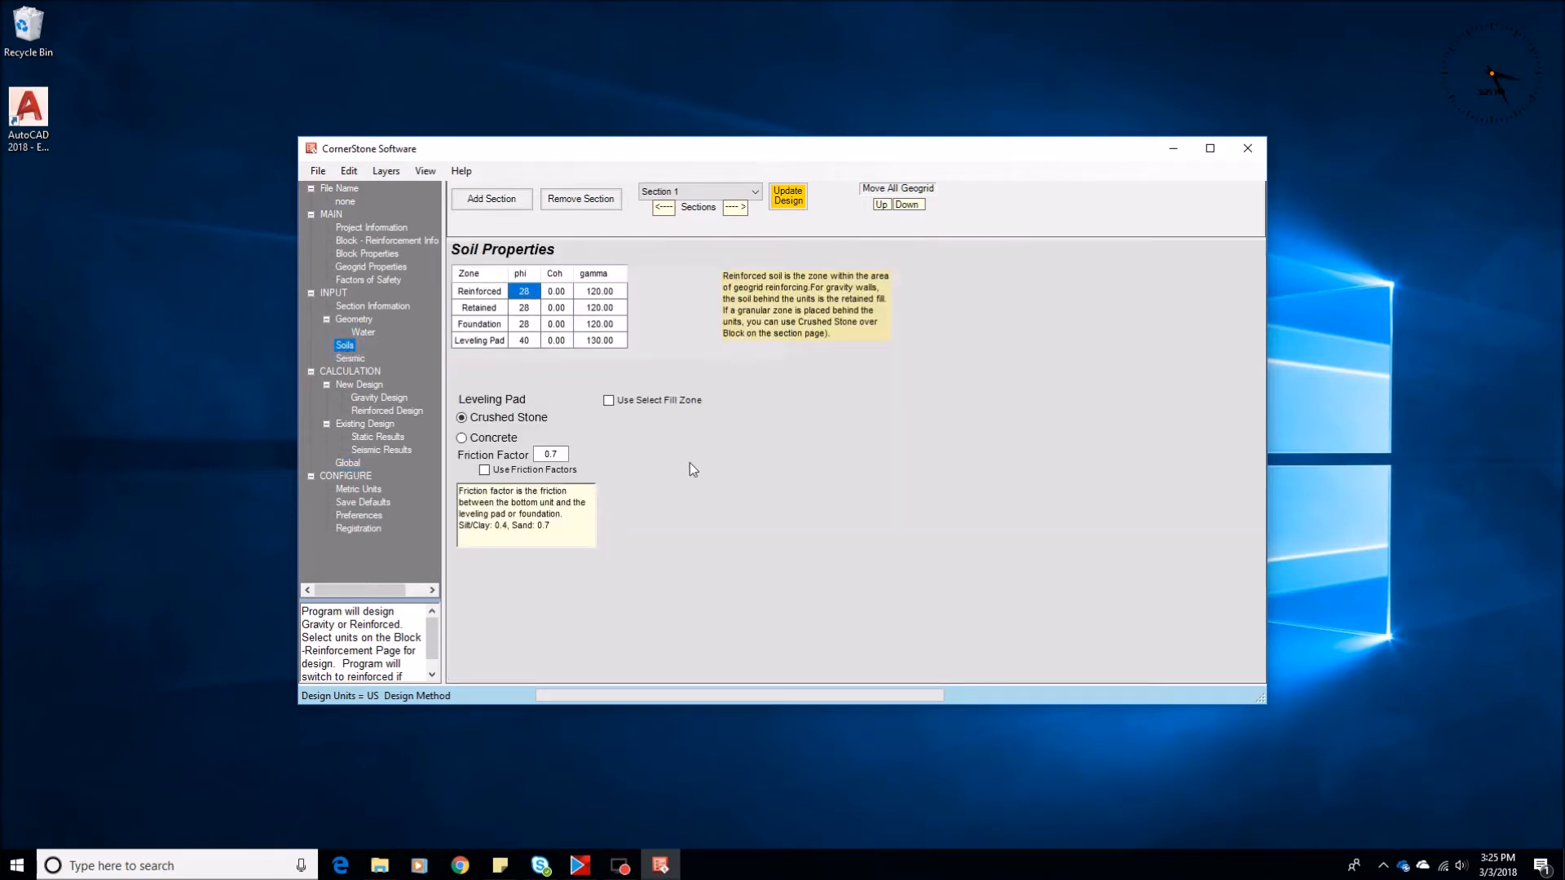
Remove the live load by setting it to 0 psf in the section geometry and calculate the reinforced design
{"action": "left_click", "coordinate": [354, 320]}
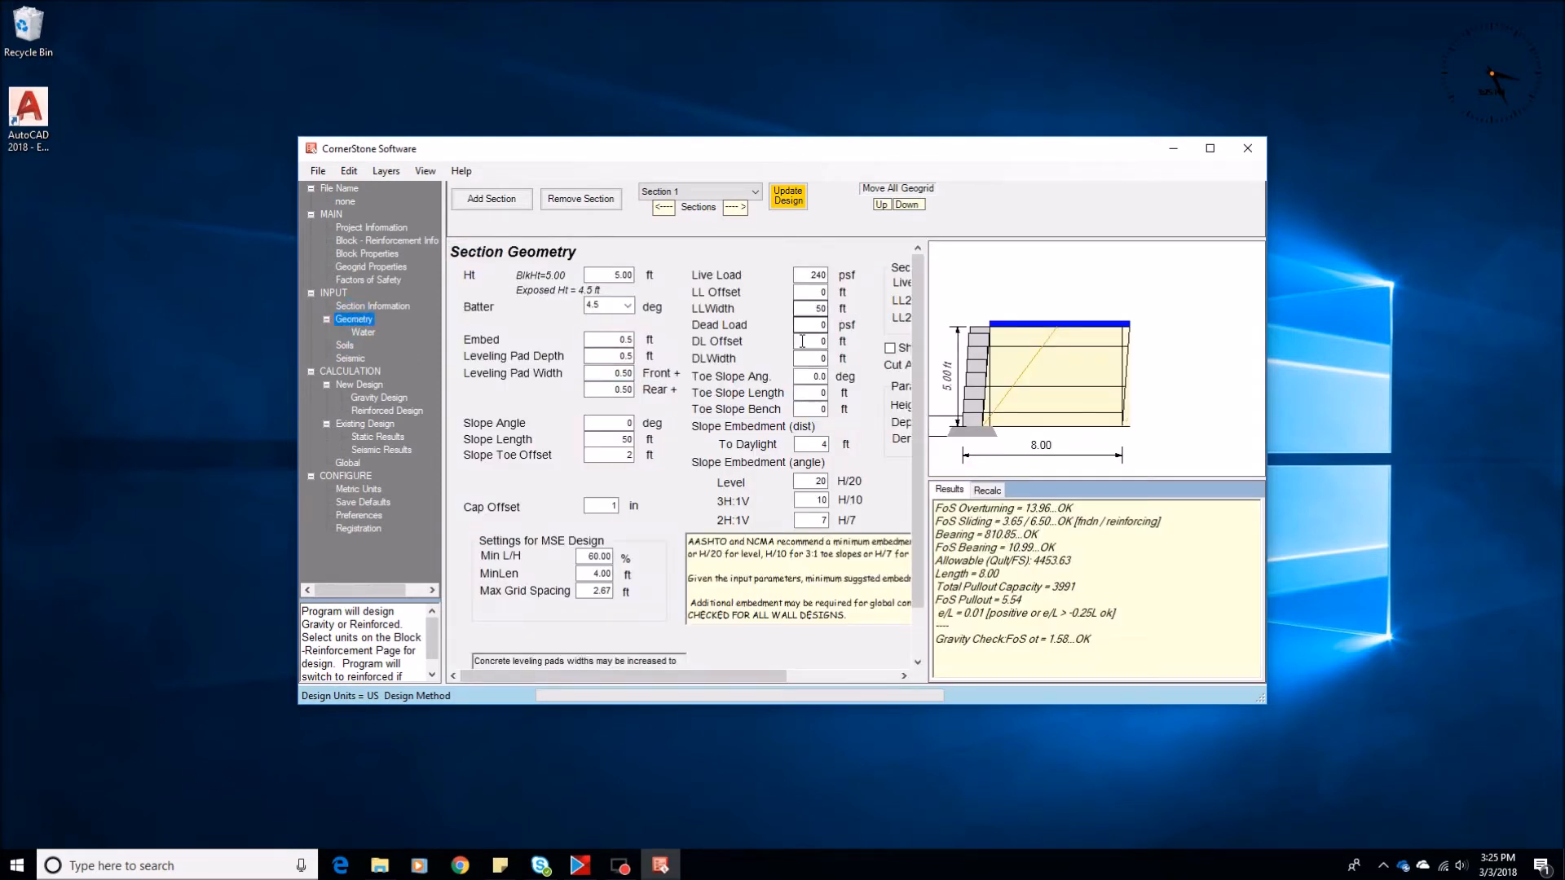
{"action": "left_click", "coordinate": [807, 275]}
{"action": "left_click", "coordinate": [387, 411]}
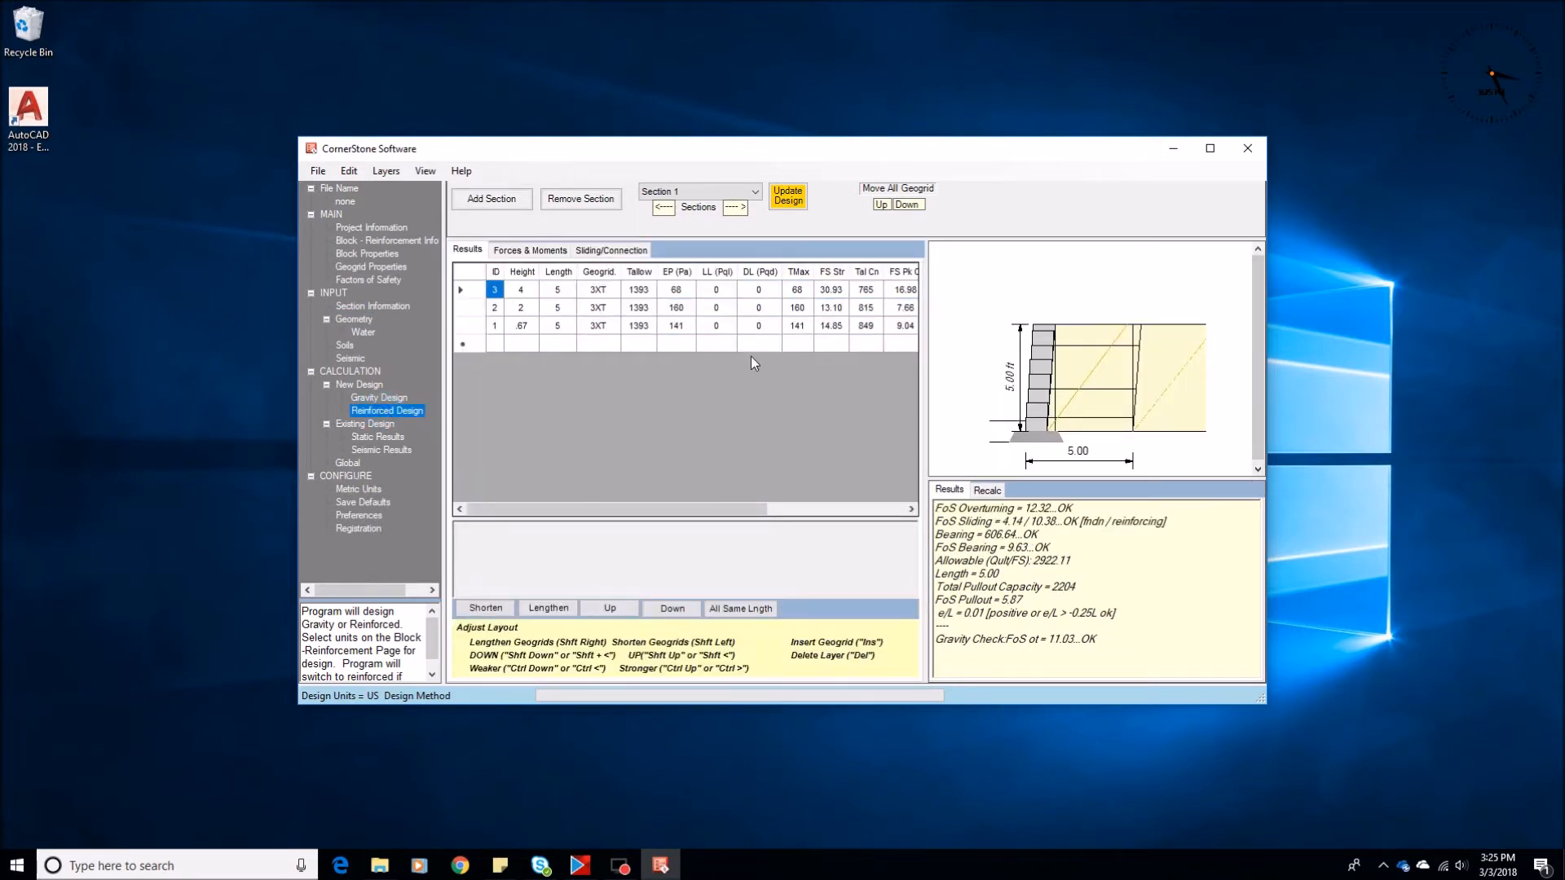
Apply a 200 psf dead load with a 50 ft width to the section and calculate the reinforced design
{"action": "left_click", "coordinate": [356, 323]}
{"action": "left_click", "coordinate": [811, 325]}
{"action": "type", "text": "200"}
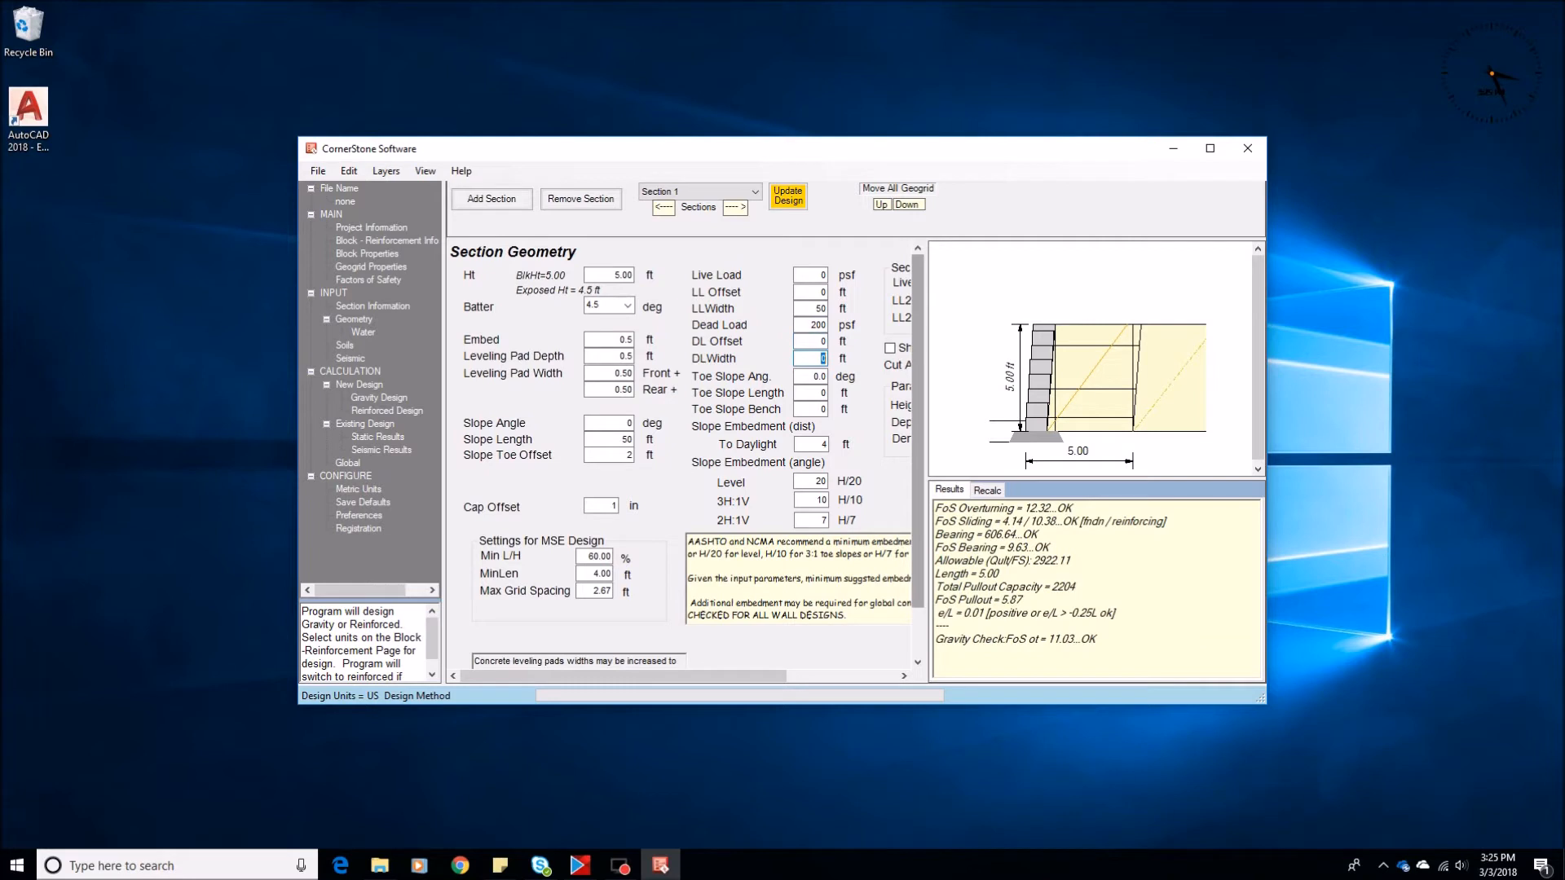
{"action": "left_click", "coordinate": [368, 410]}
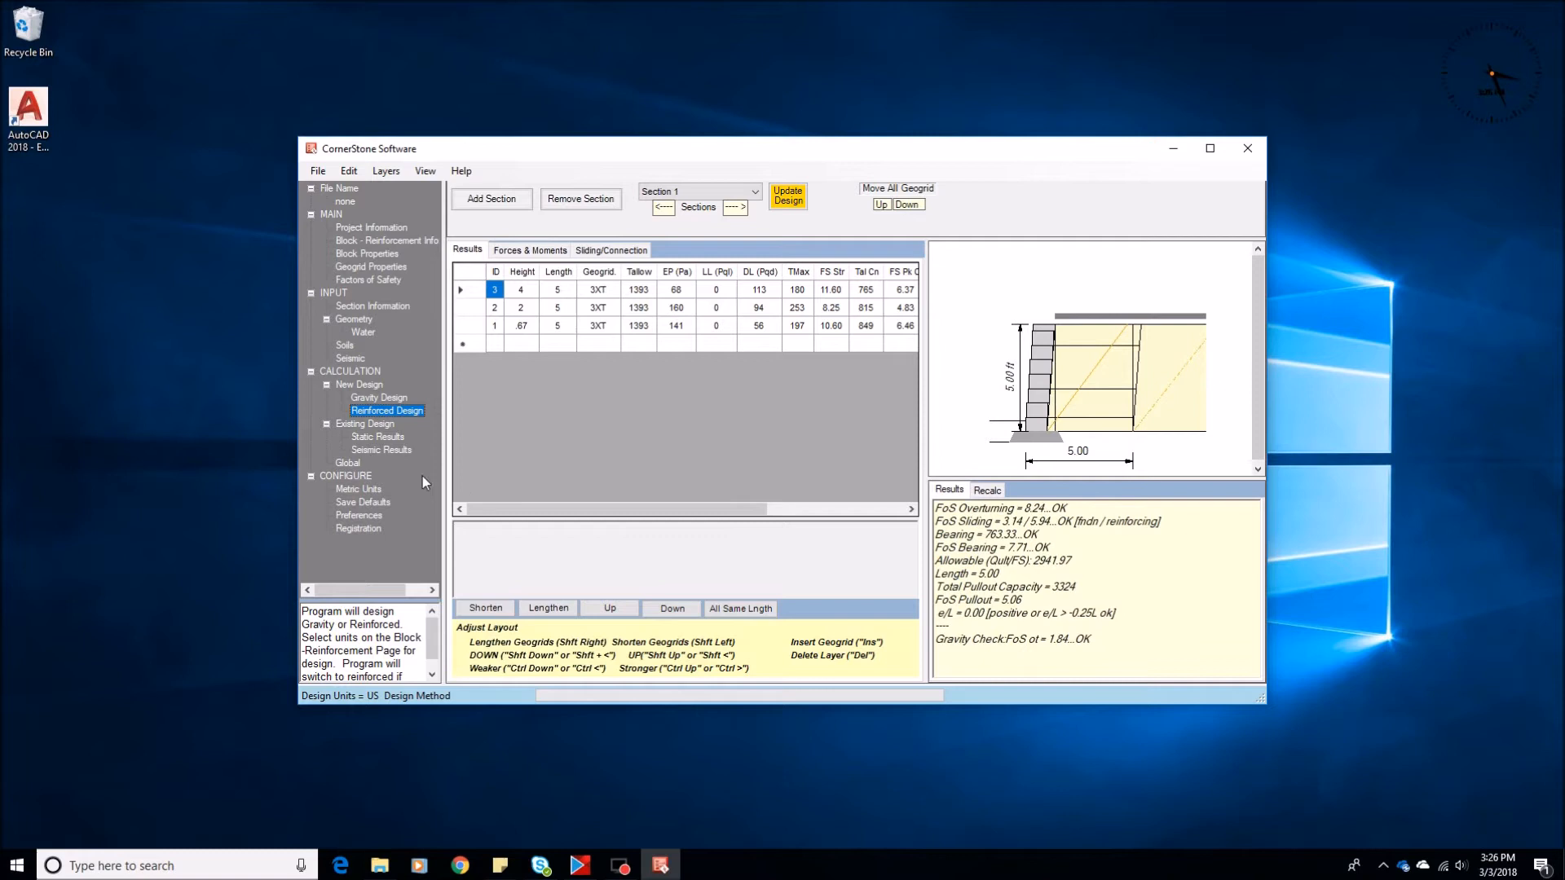
Set the toe slope angle to 18 degrees and the toe slope length to 5 ft in the section geometry
{"action": "left_click", "coordinate": [354, 320]}
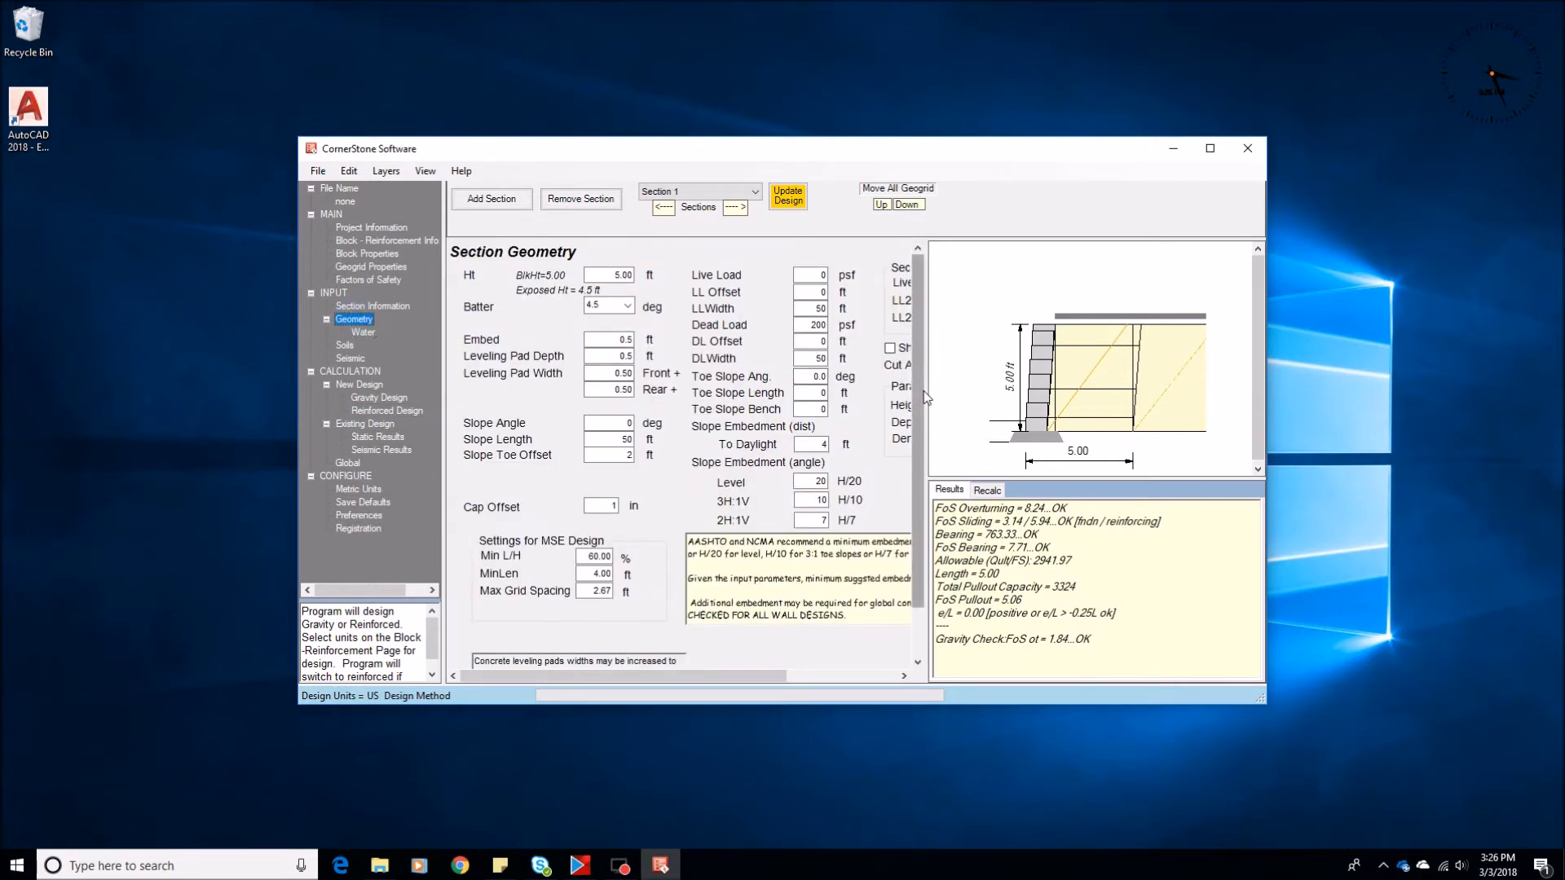
{"action": "left_click_drag", "start_coordinate": [925, 390], "coordinate": [1111, 390]}
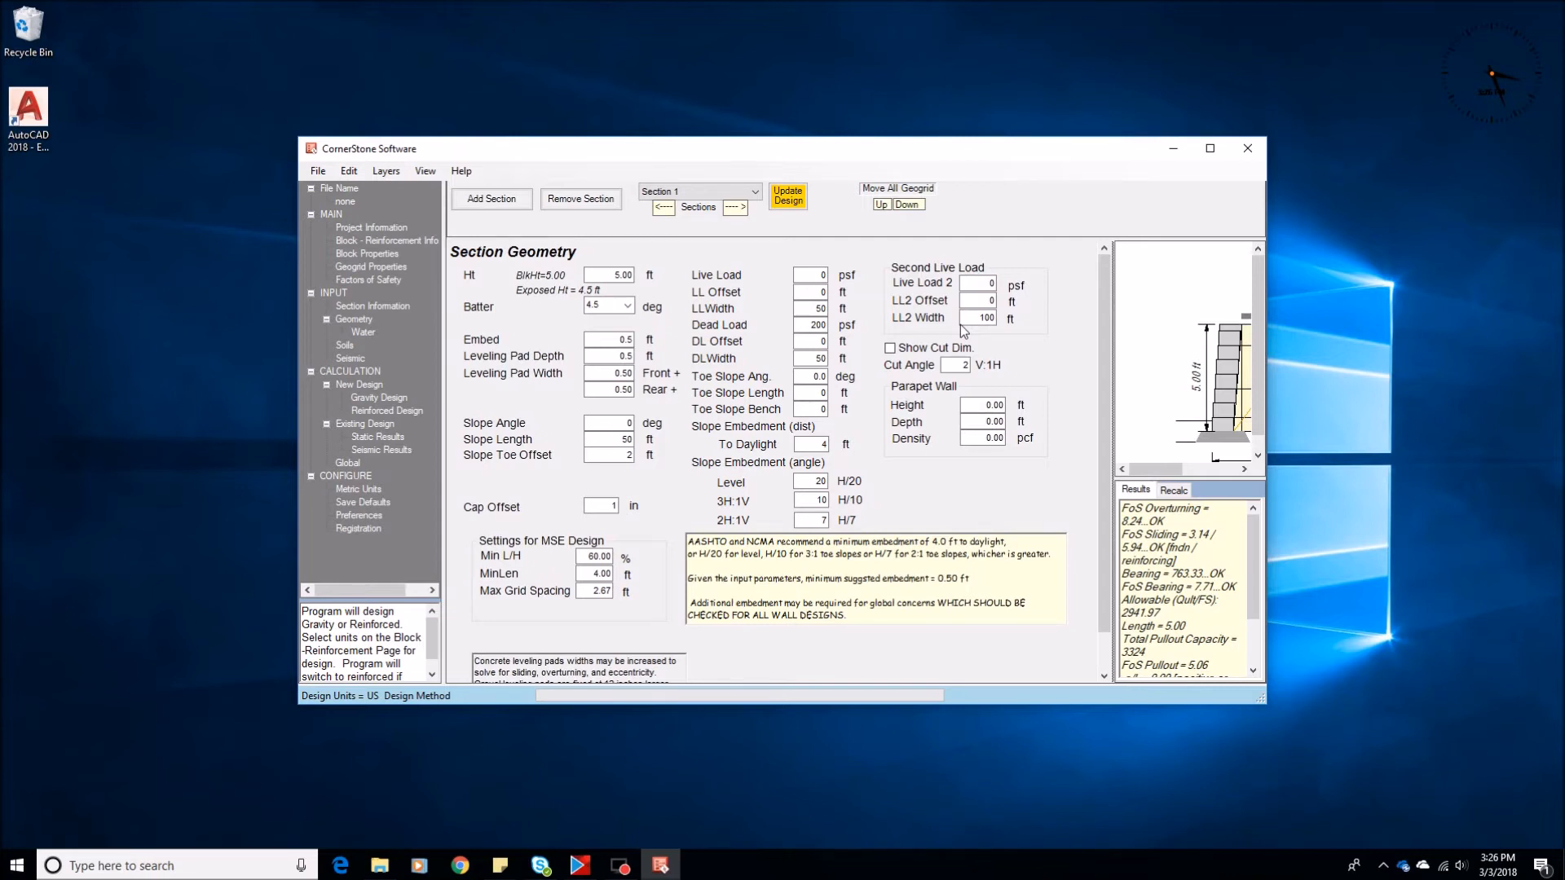
{"action": "double_click", "coordinate": [804, 377]}
{"action": "type", "text": "18"}
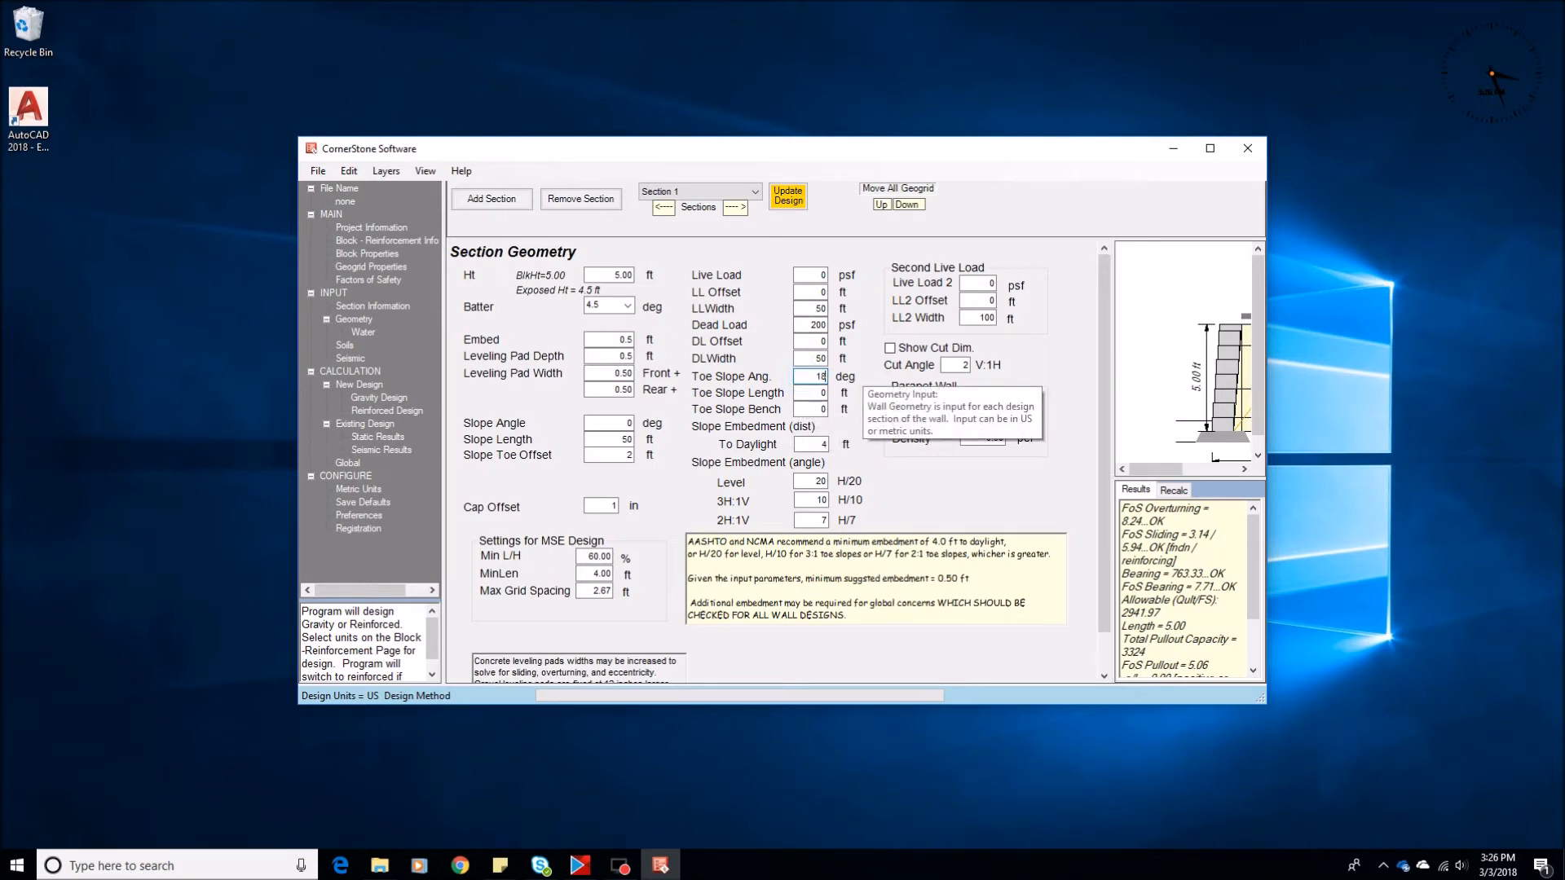
{"action": "key", "text": "Tab"}
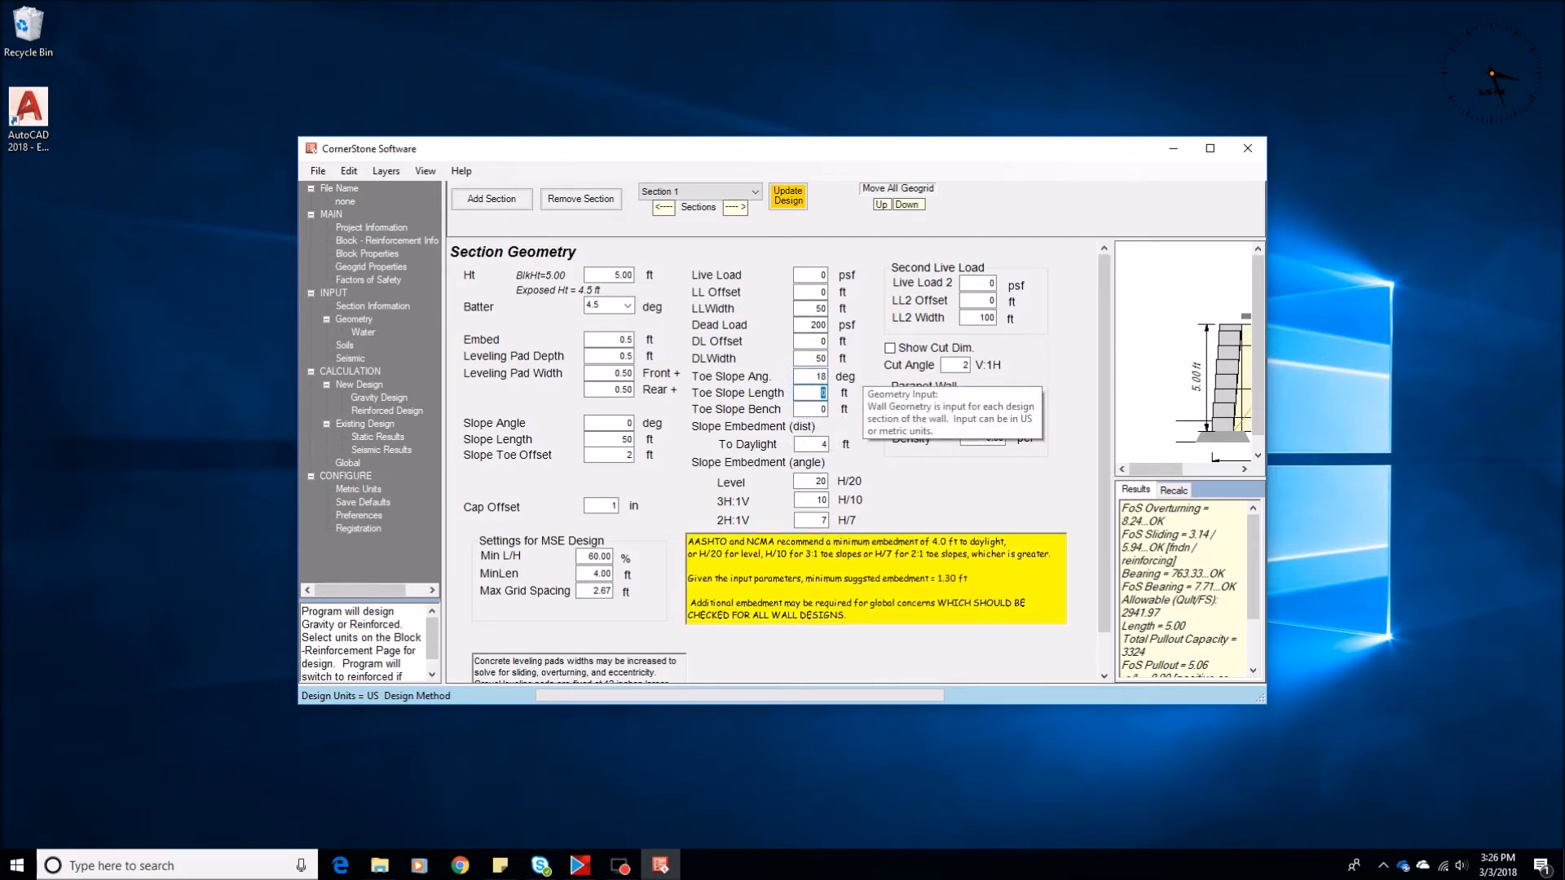
{"action": "type", "text": "5"}
{"action": "key", "text": "Tab"}
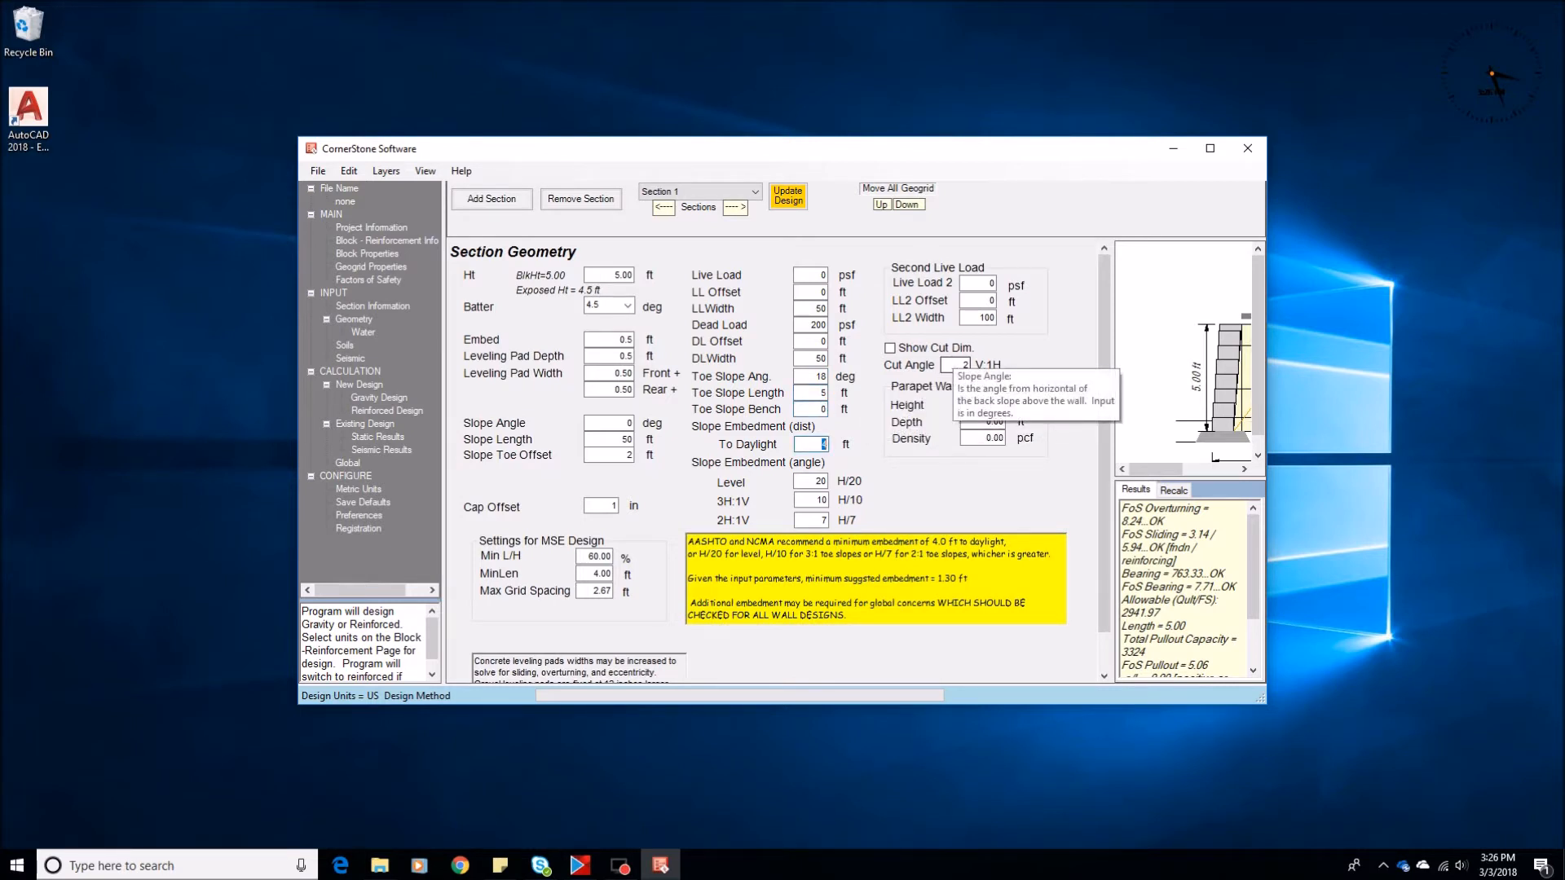
Calculate the reinforced design with the toe slope and display the section in the global stability view
{"action": "left_click_drag", "start_coordinate": [949, 396], "coordinate": [884, 399]}
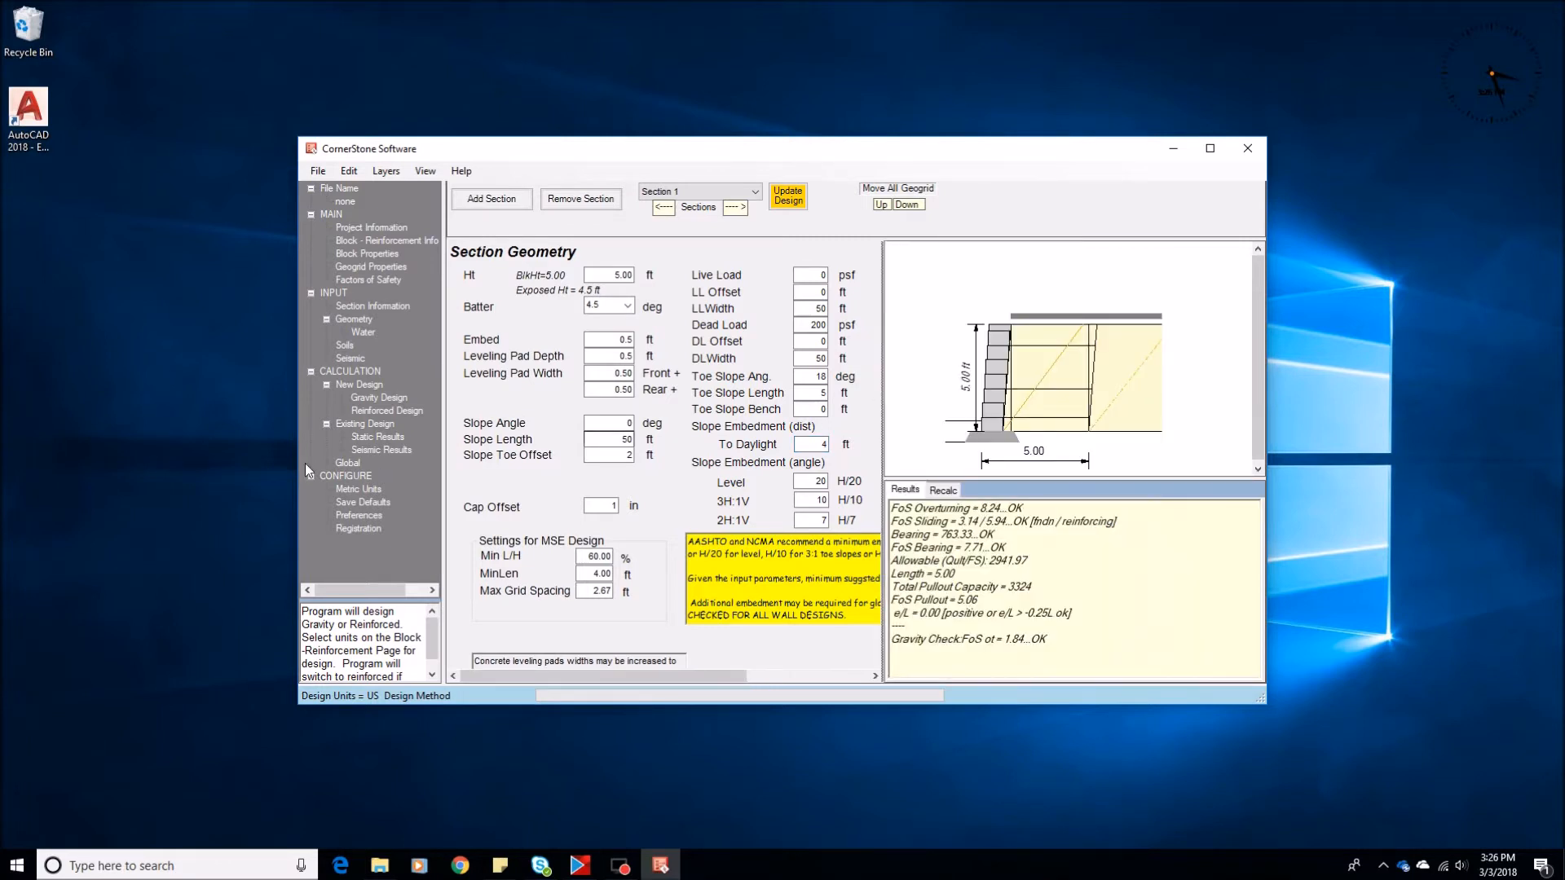
{"action": "left_click", "coordinate": [370, 411]}
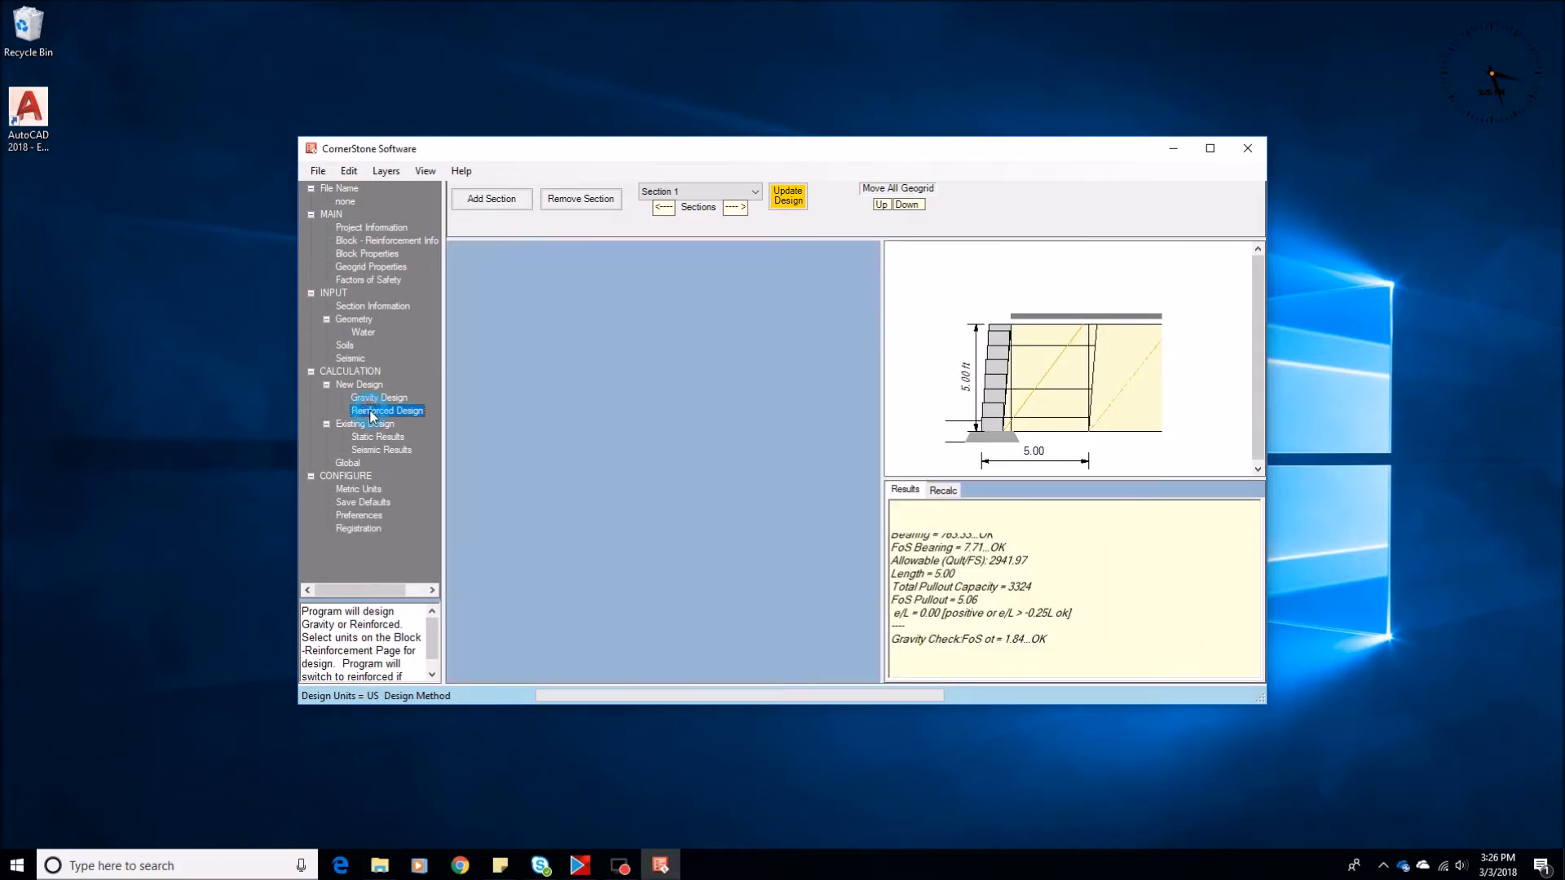
{"action": "left_click", "coordinate": [352, 463]}
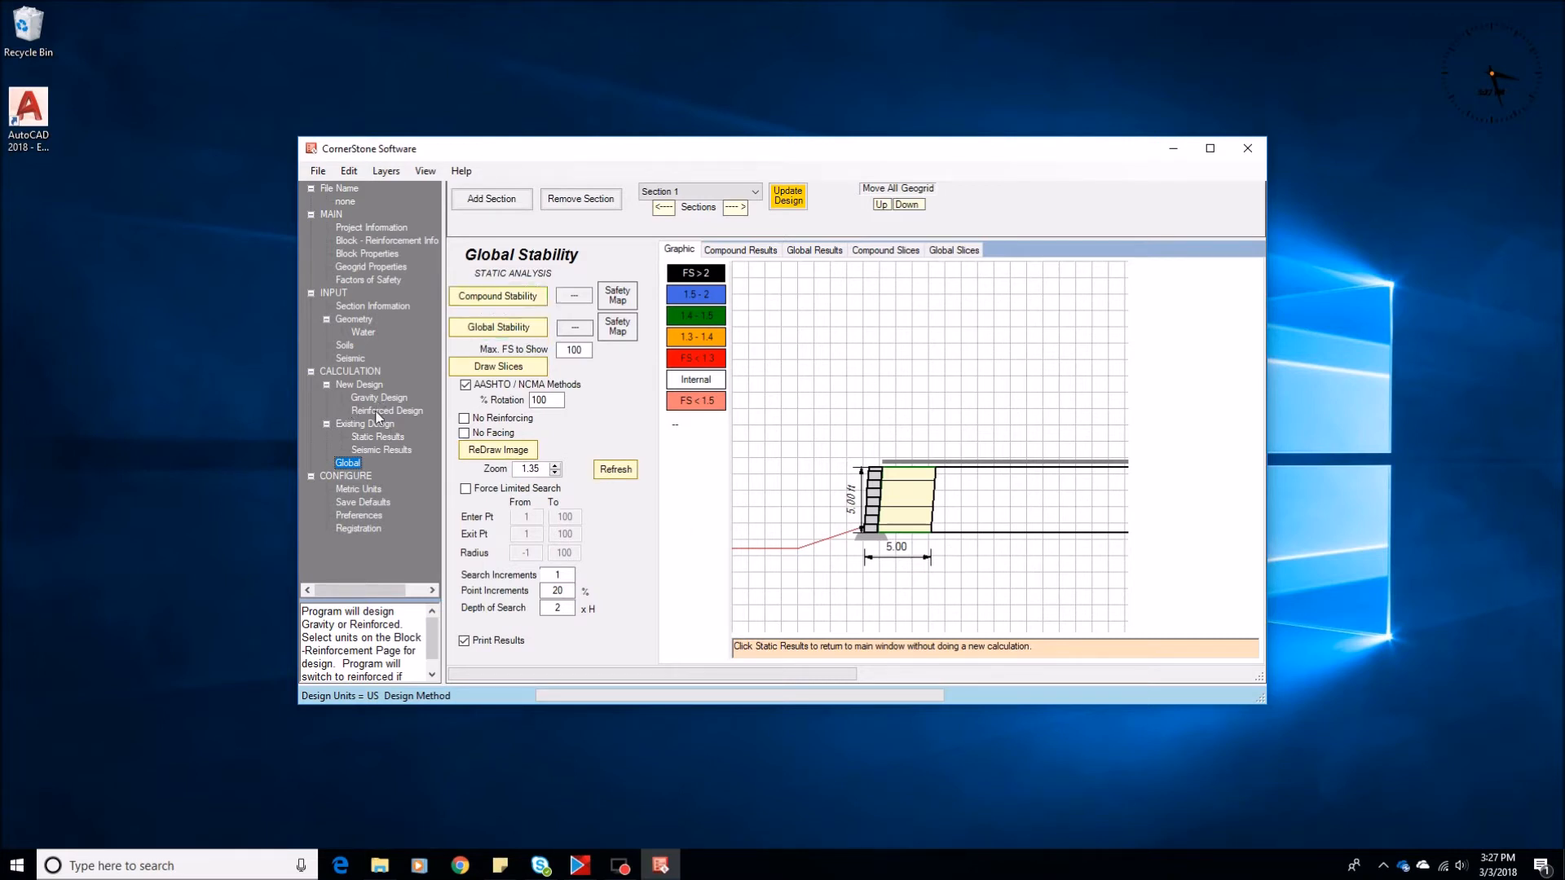
Review the static results of the existing design and run the global stability analysis for the wall with the toe slope
{"action": "left_click", "coordinate": [378, 437]}
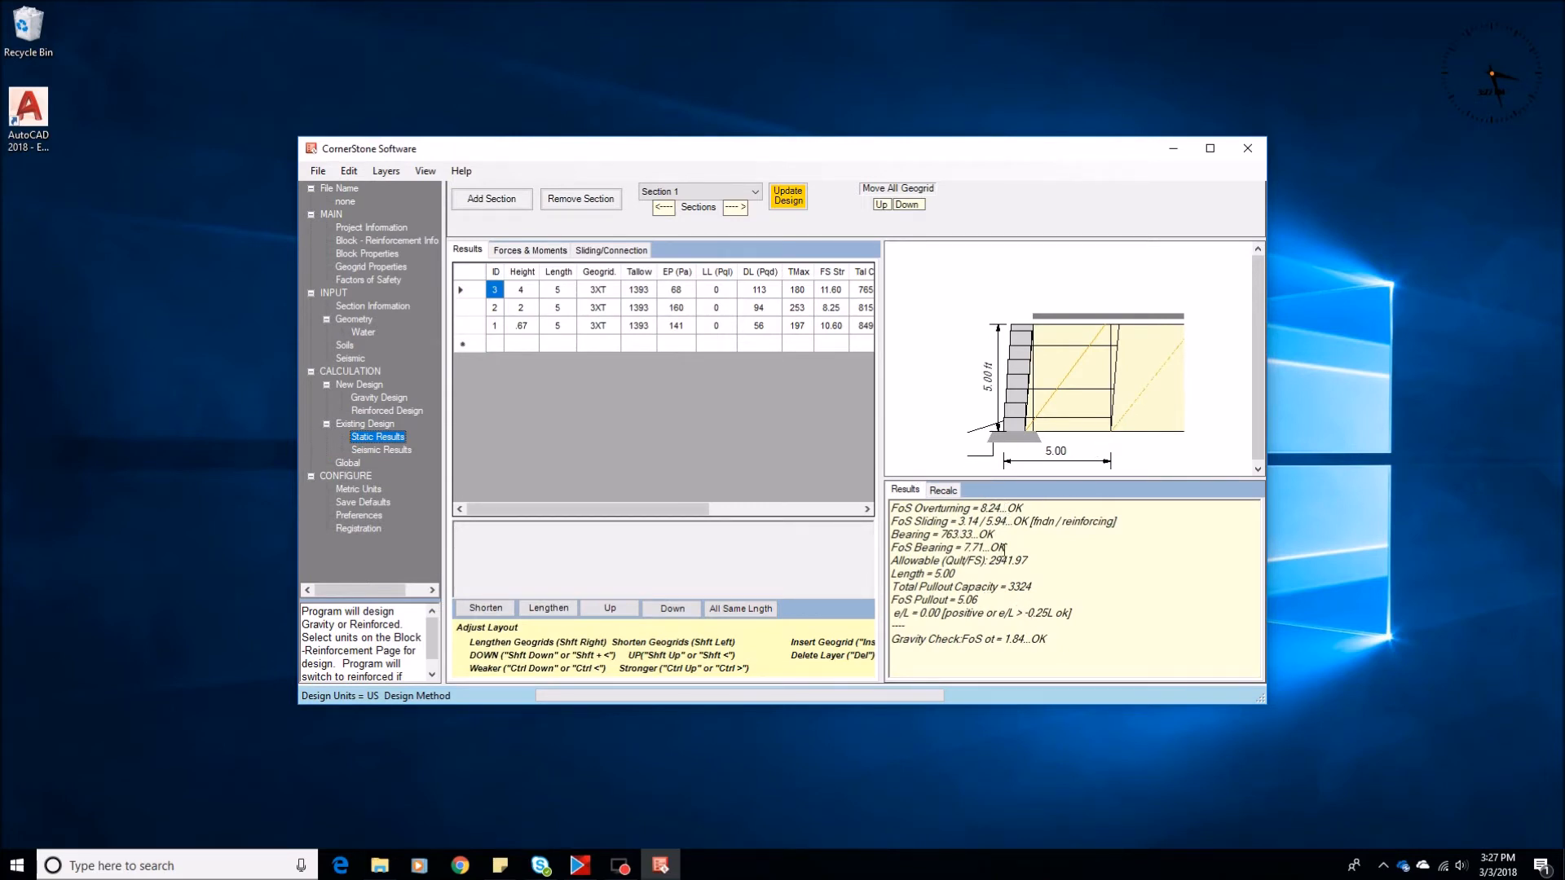
{"action": "left_click", "coordinate": [347, 463]}
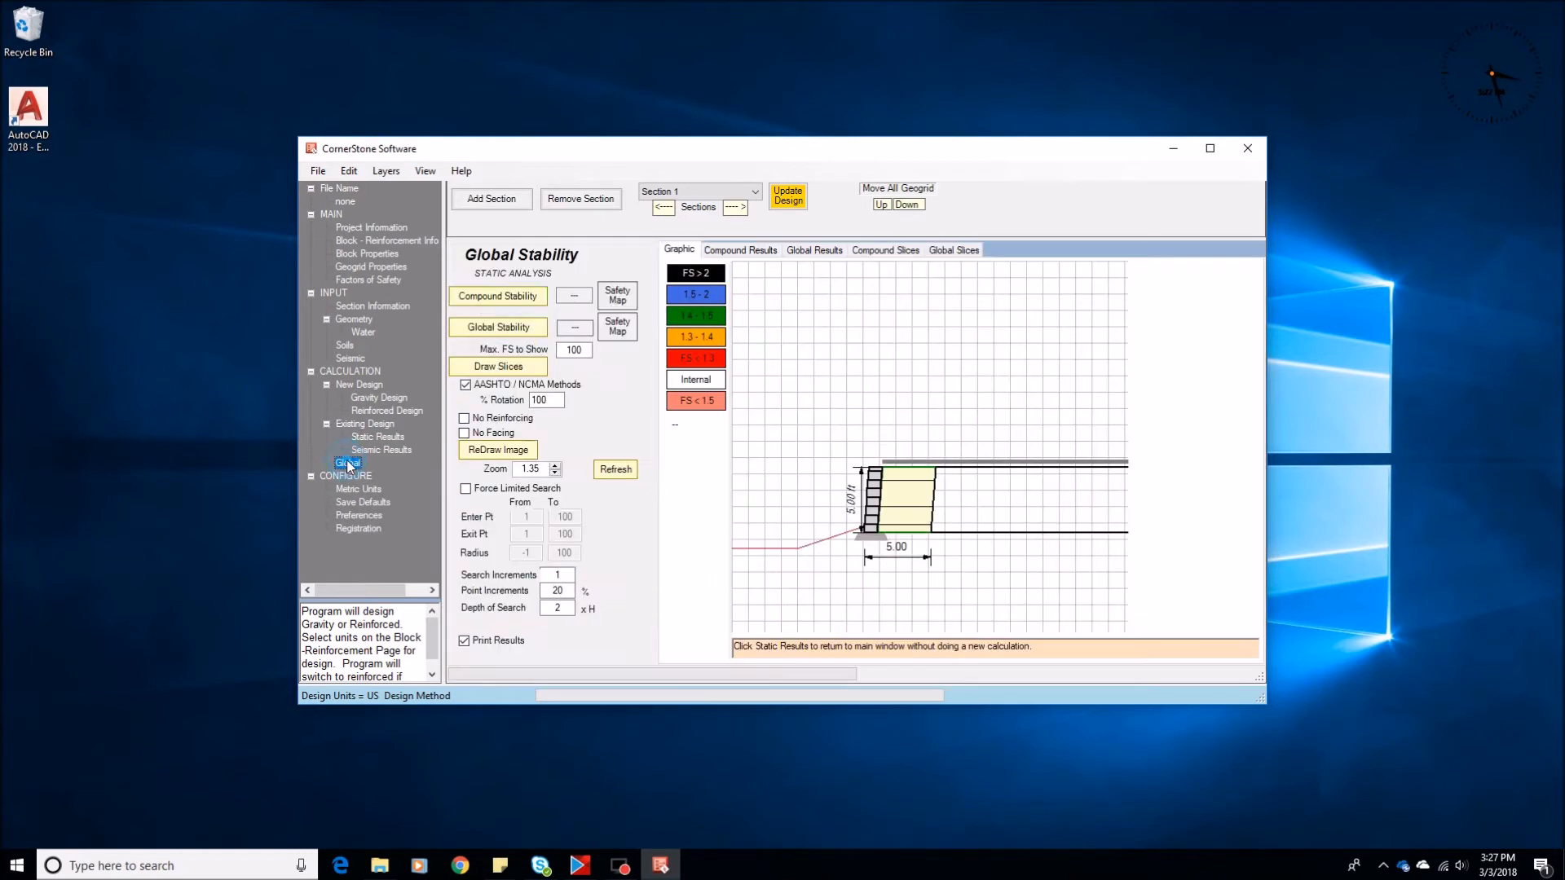
{"action": "left_click", "coordinate": [497, 329]}
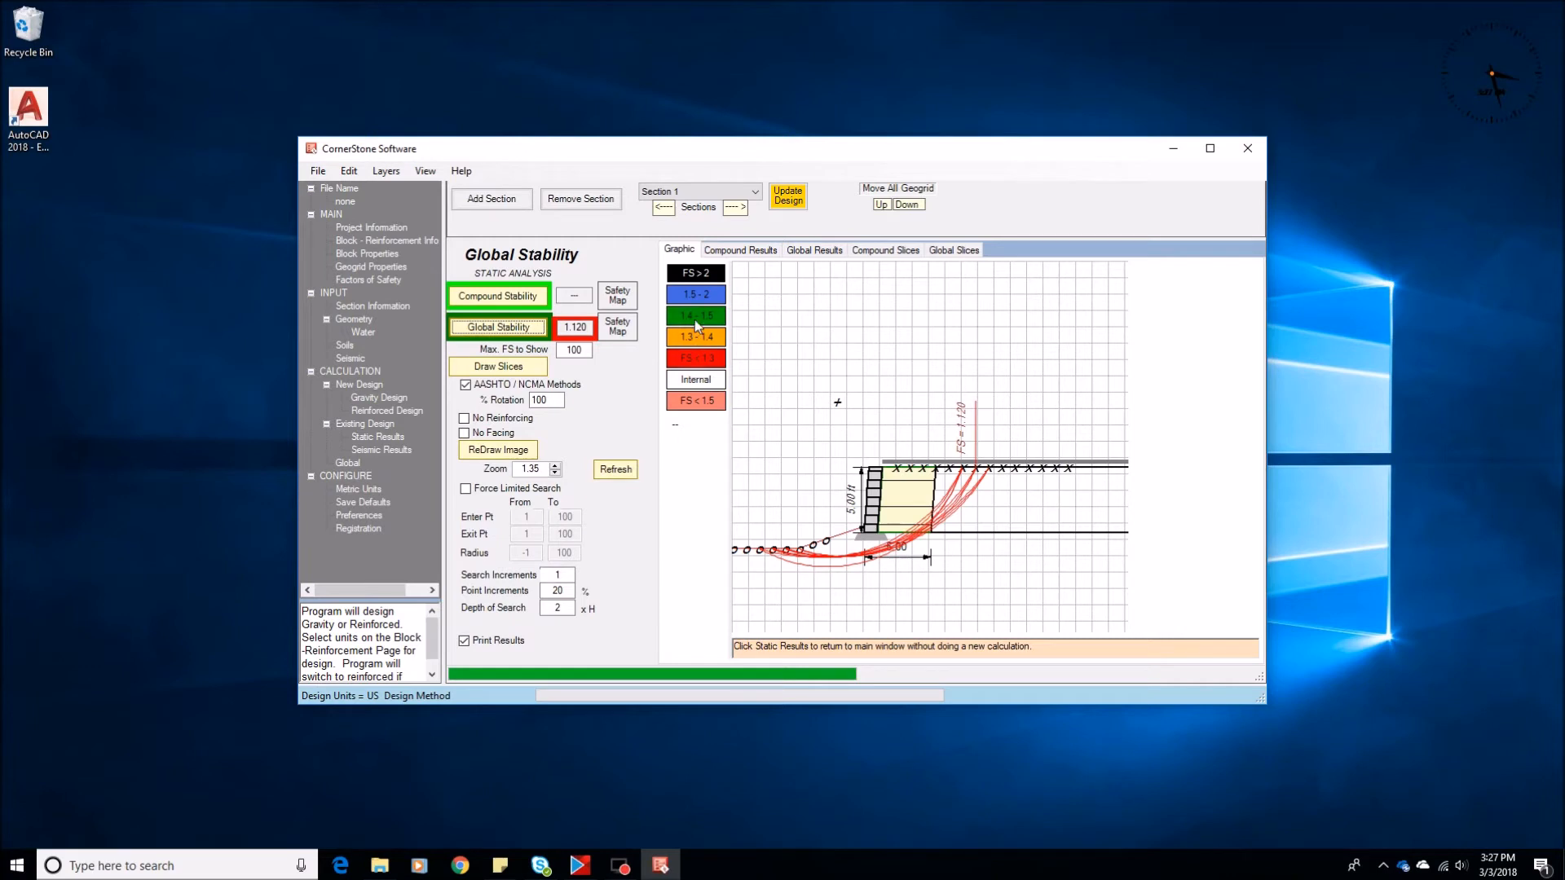
Set the toe slope angle to 0 degrees, update the design and rerun the global stability analysis
{"action": "left_click", "coordinate": [353, 319]}
{"action": "double_click", "coordinate": [806, 375]}
{"action": "type", "text": "0"}
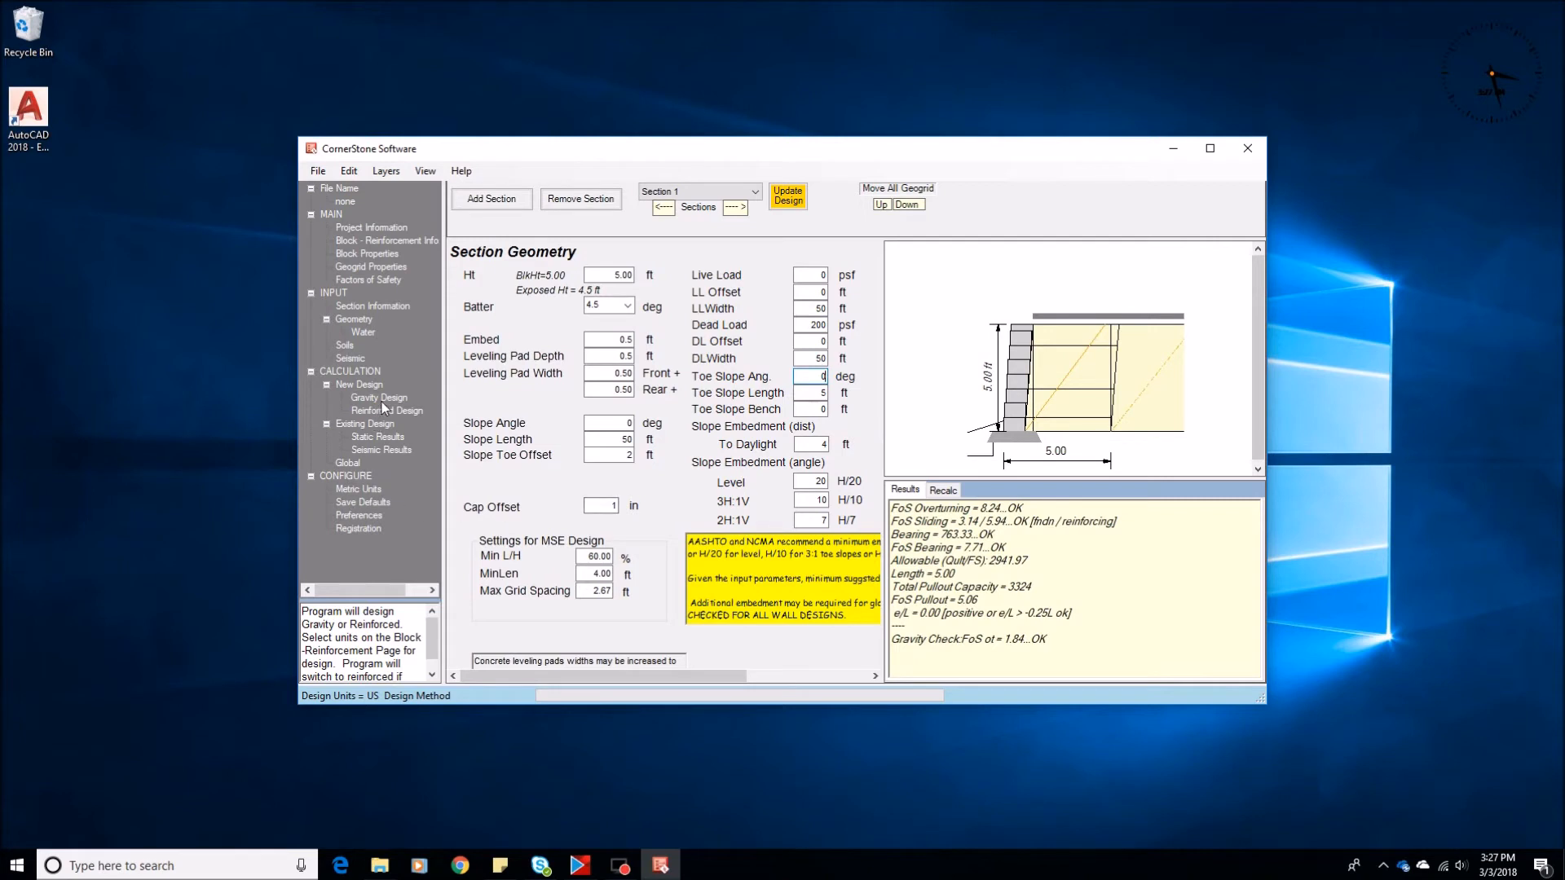
{"action": "left_click", "coordinate": [784, 197]}
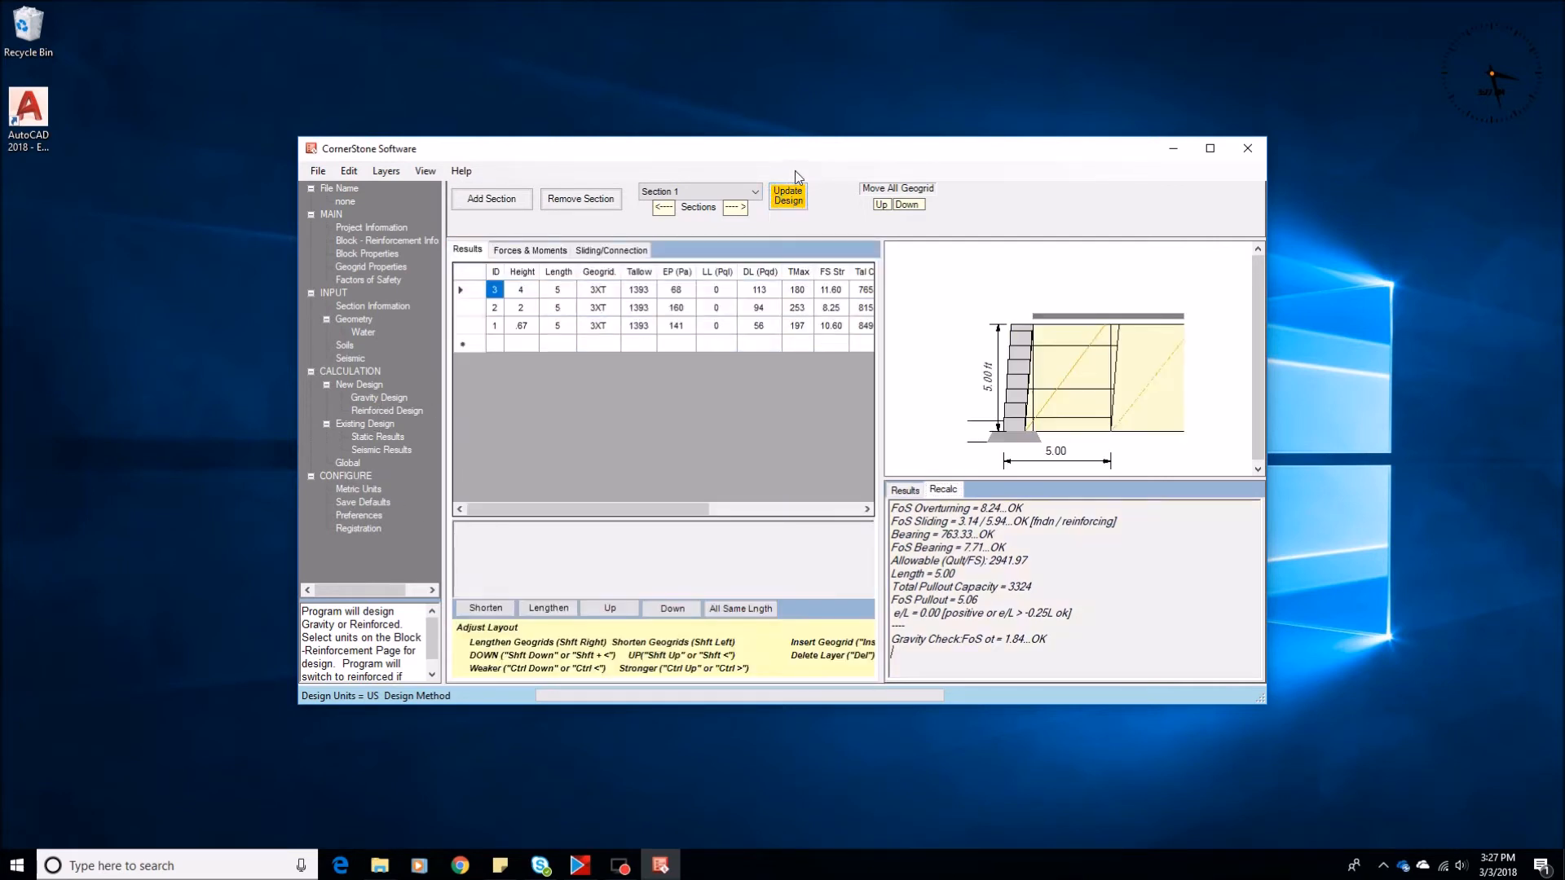
{"action": "left_click", "coordinate": [347, 463]}
{"action": "left_click", "coordinate": [494, 328]}
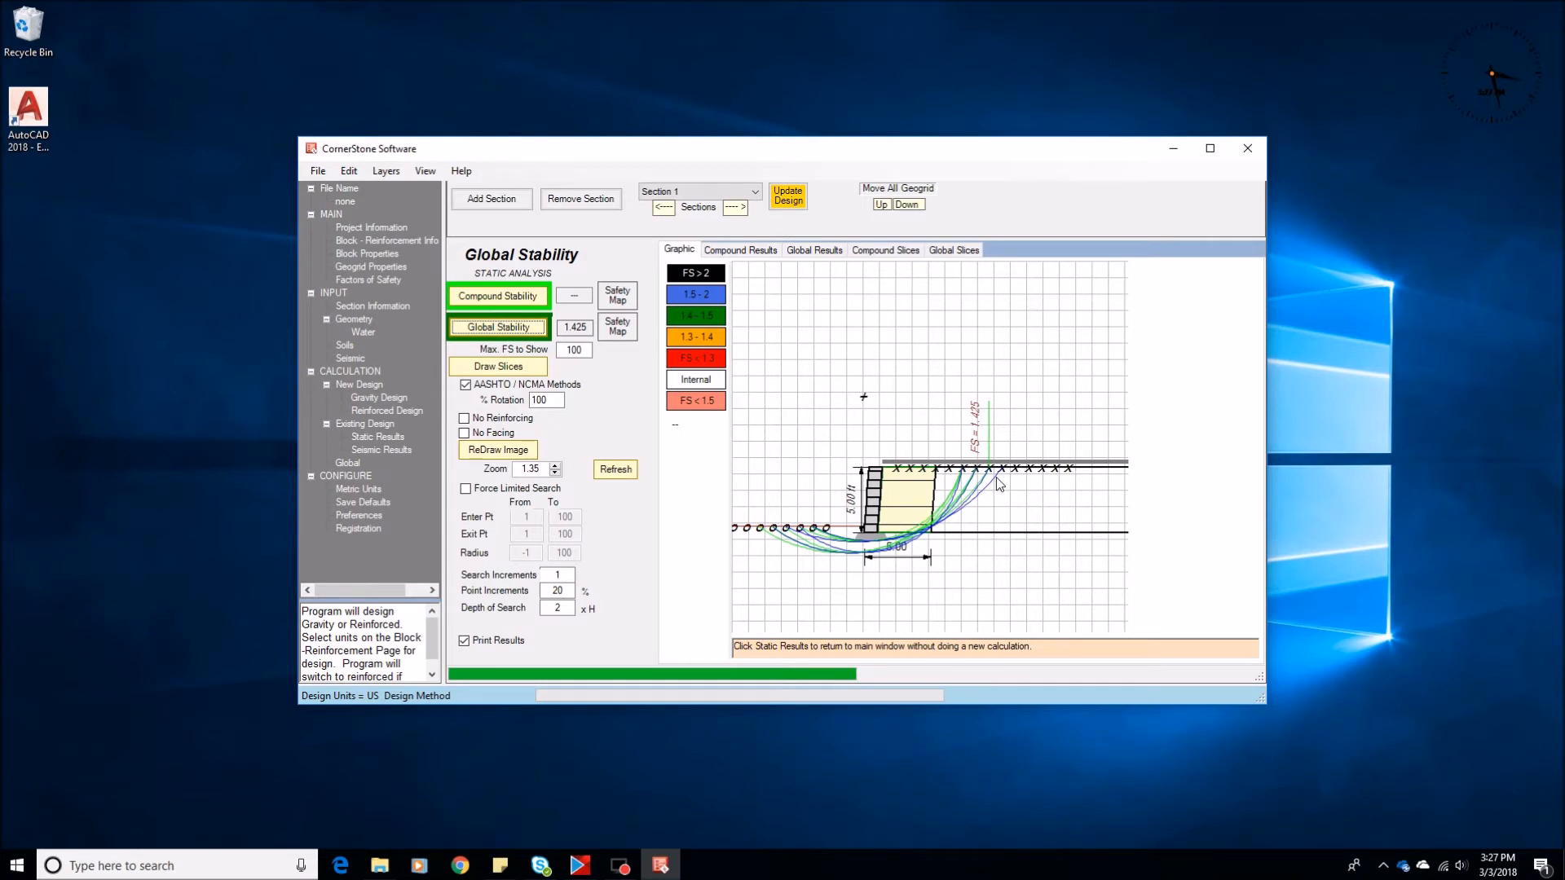
Set the toe slope angle to 18 degrees and the toe slope length to 20 ft in the section geometry
{"action": "left_click", "coordinate": [359, 320]}
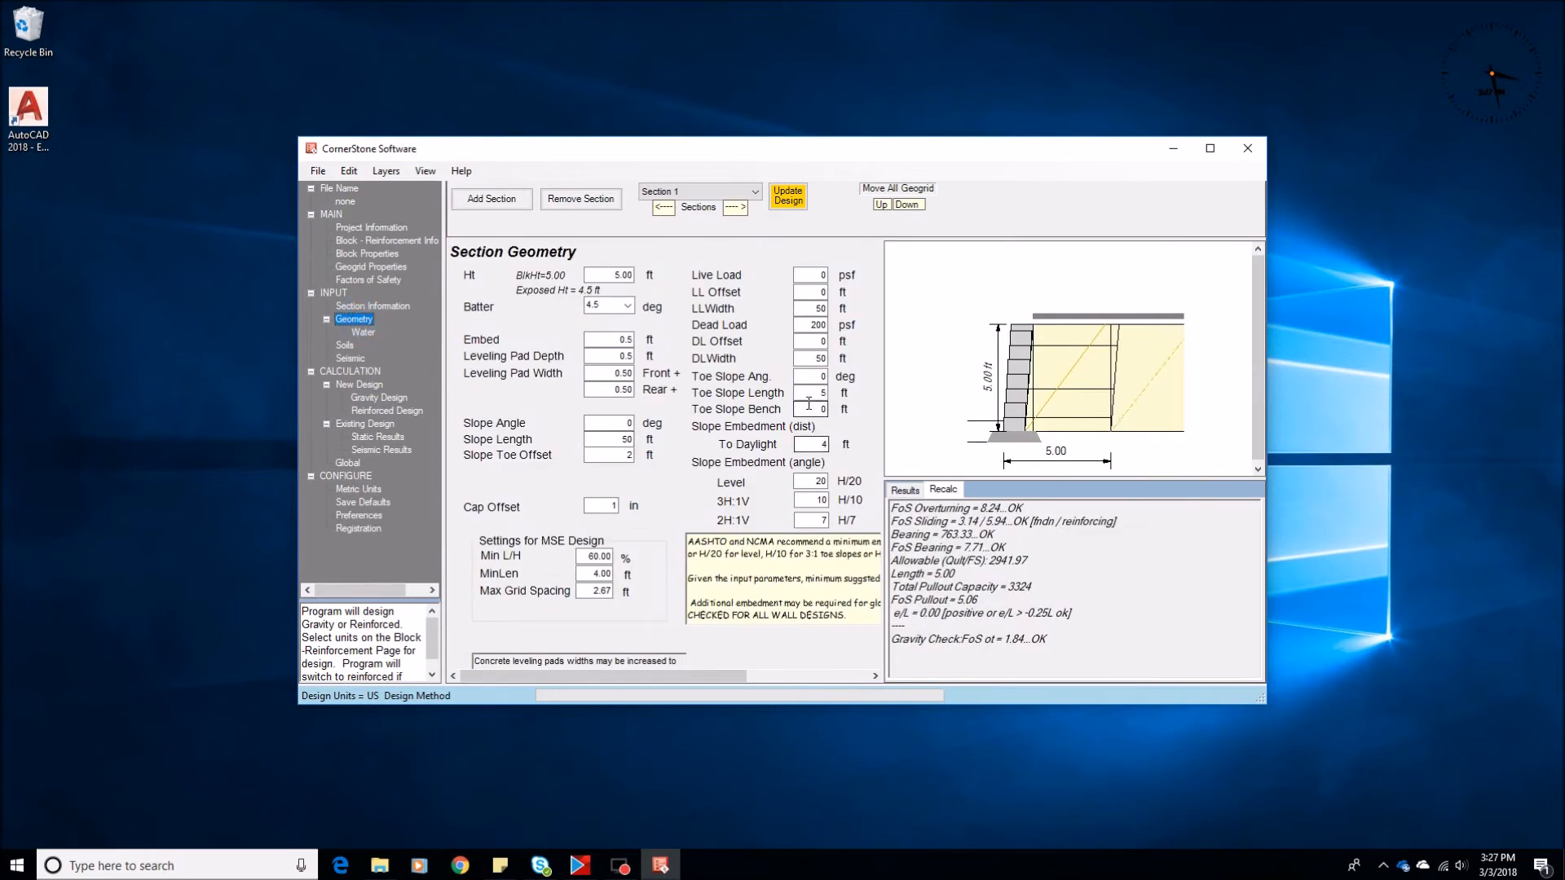
{"action": "left_click", "coordinate": [808, 377]}
{"action": "type", "text": "18"}
{"action": "left_click", "coordinate": [814, 393]}
{"action": "type", "text": "20"}
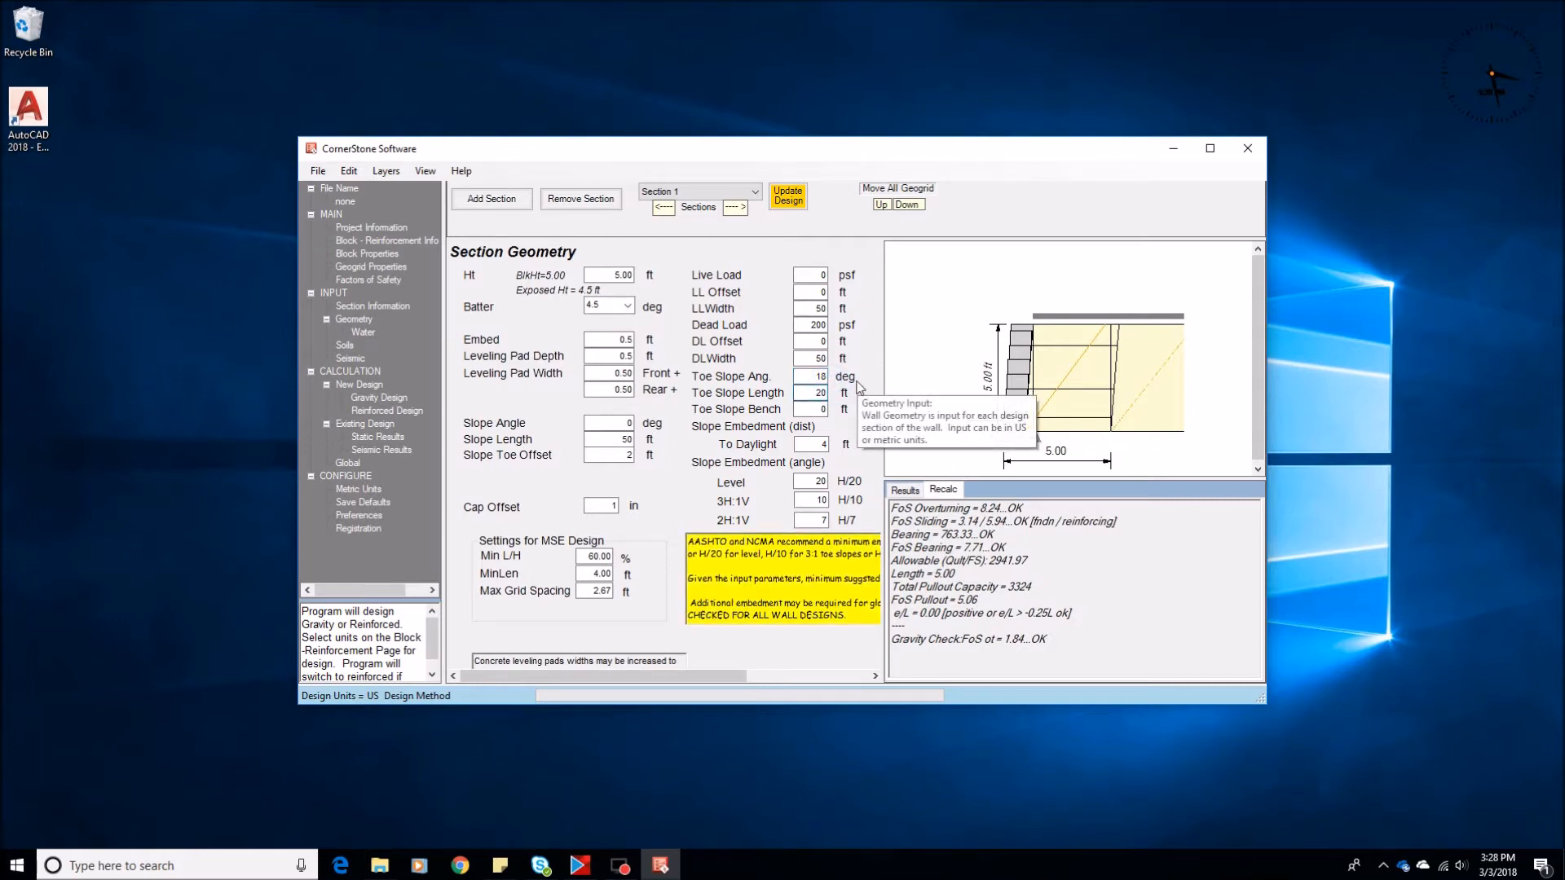
Update the design for the 20 ft toe slope and run the global stability analysis
{"action": "left_click", "coordinate": [789, 199]}
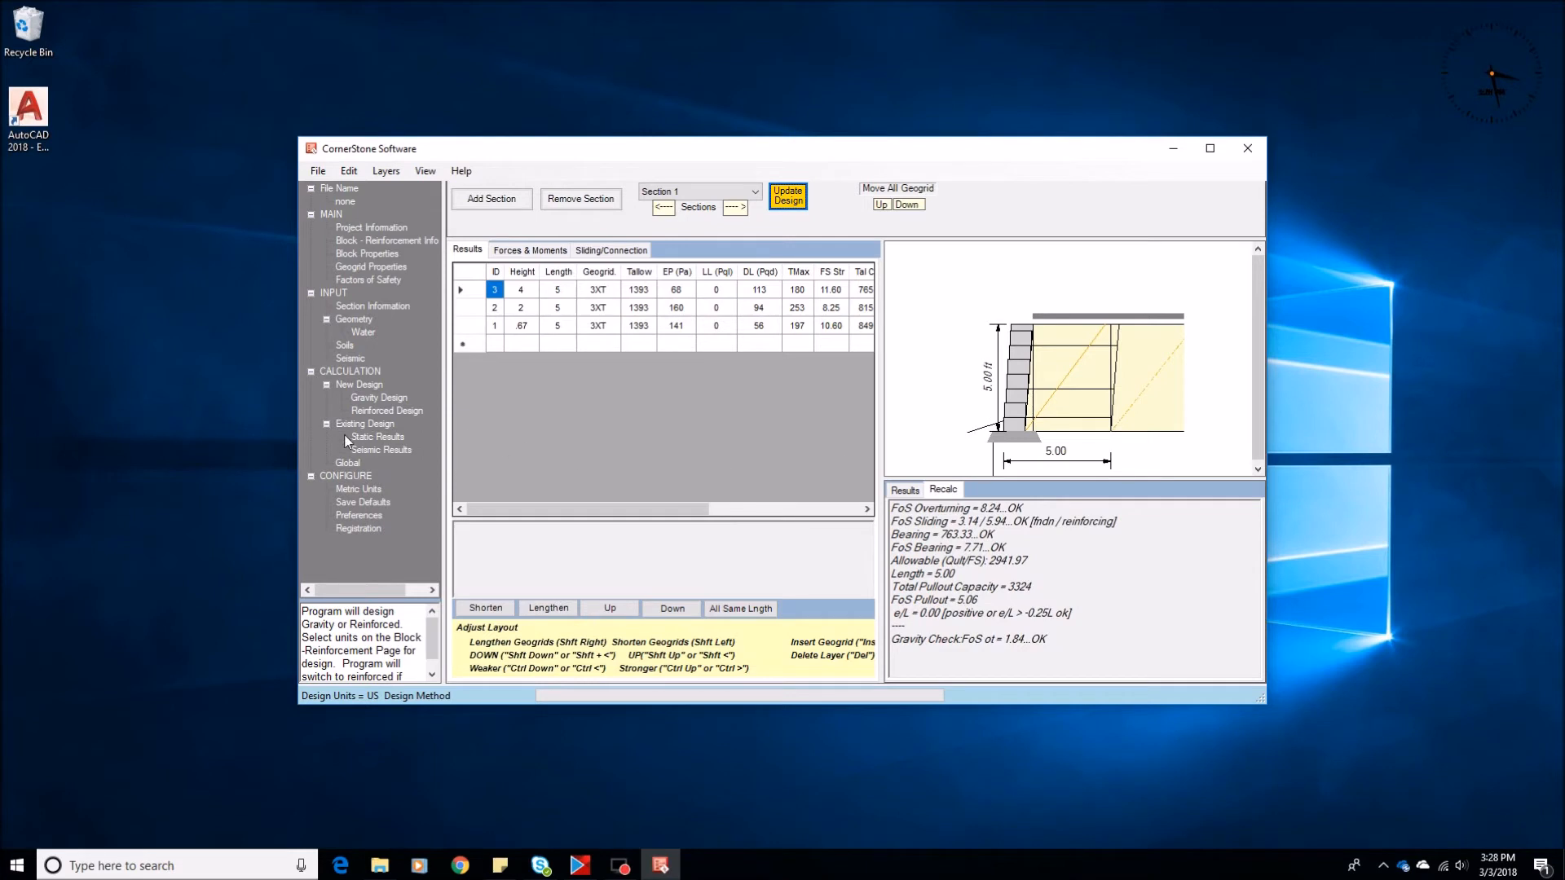
{"action": "left_click", "coordinate": [348, 463]}
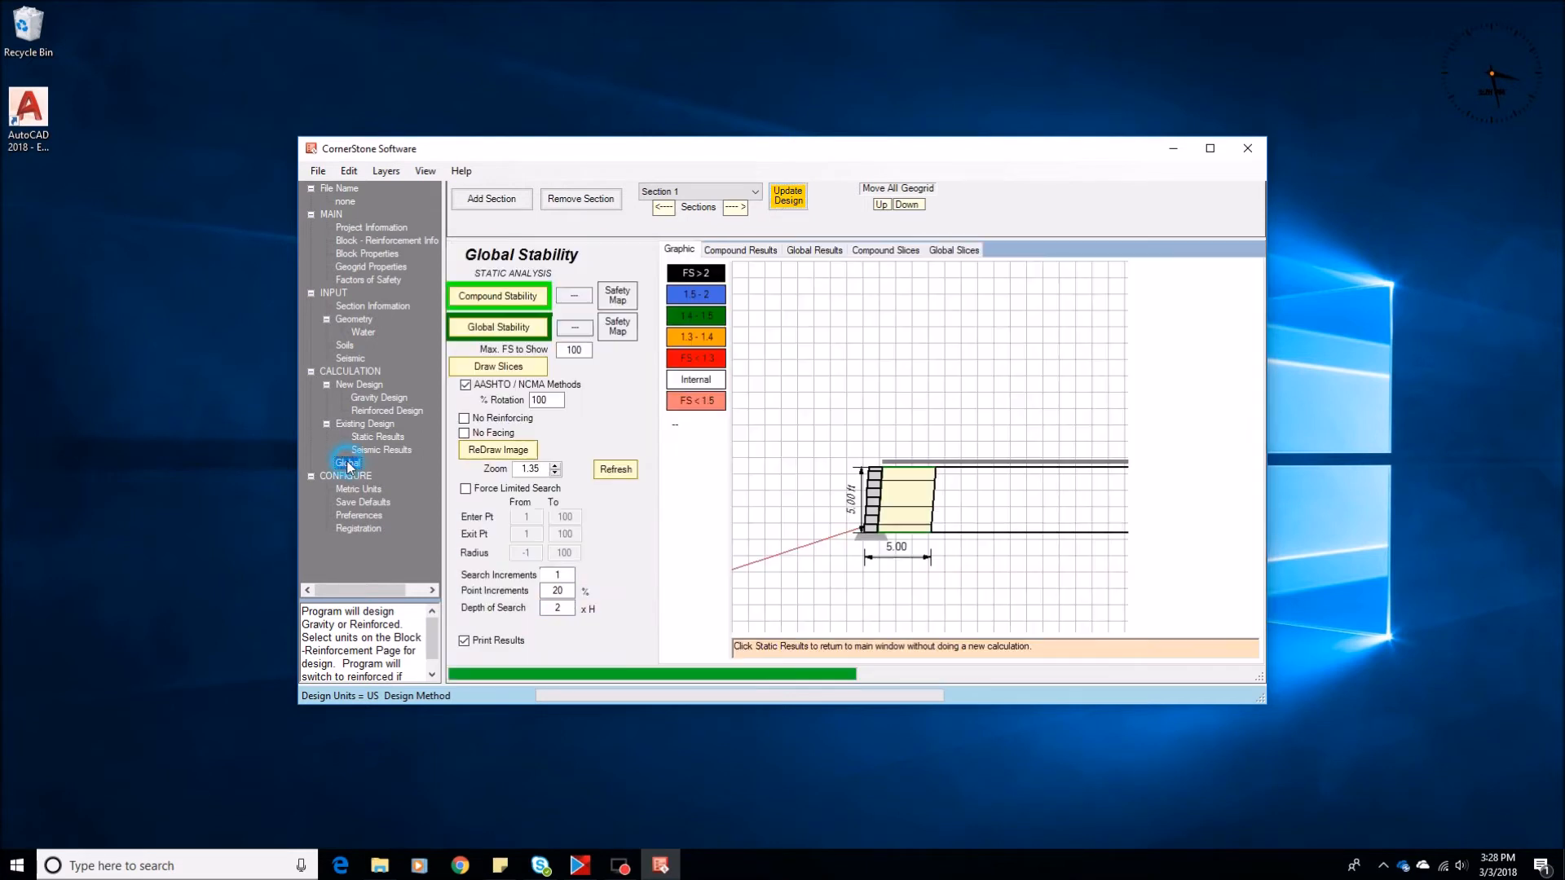
{"action": "left_click", "coordinate": [504, 330]}
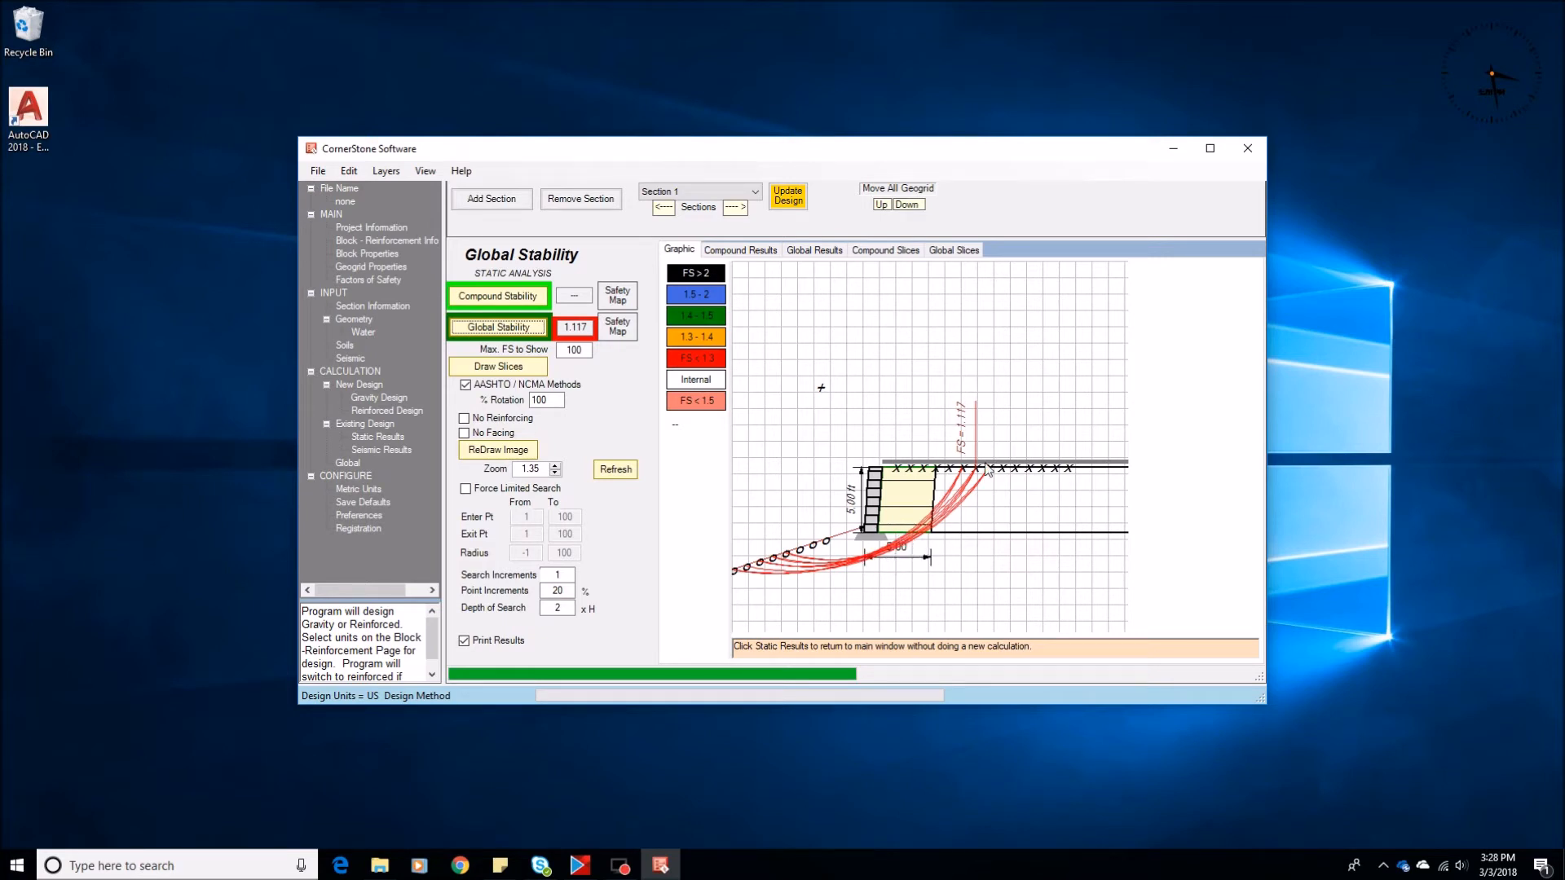
Lengthen all geogrid layers to 8 ft in the existing design's static results and rerun the global stability analysis
{"action": "left_click", "coordinate": [367, 441]}
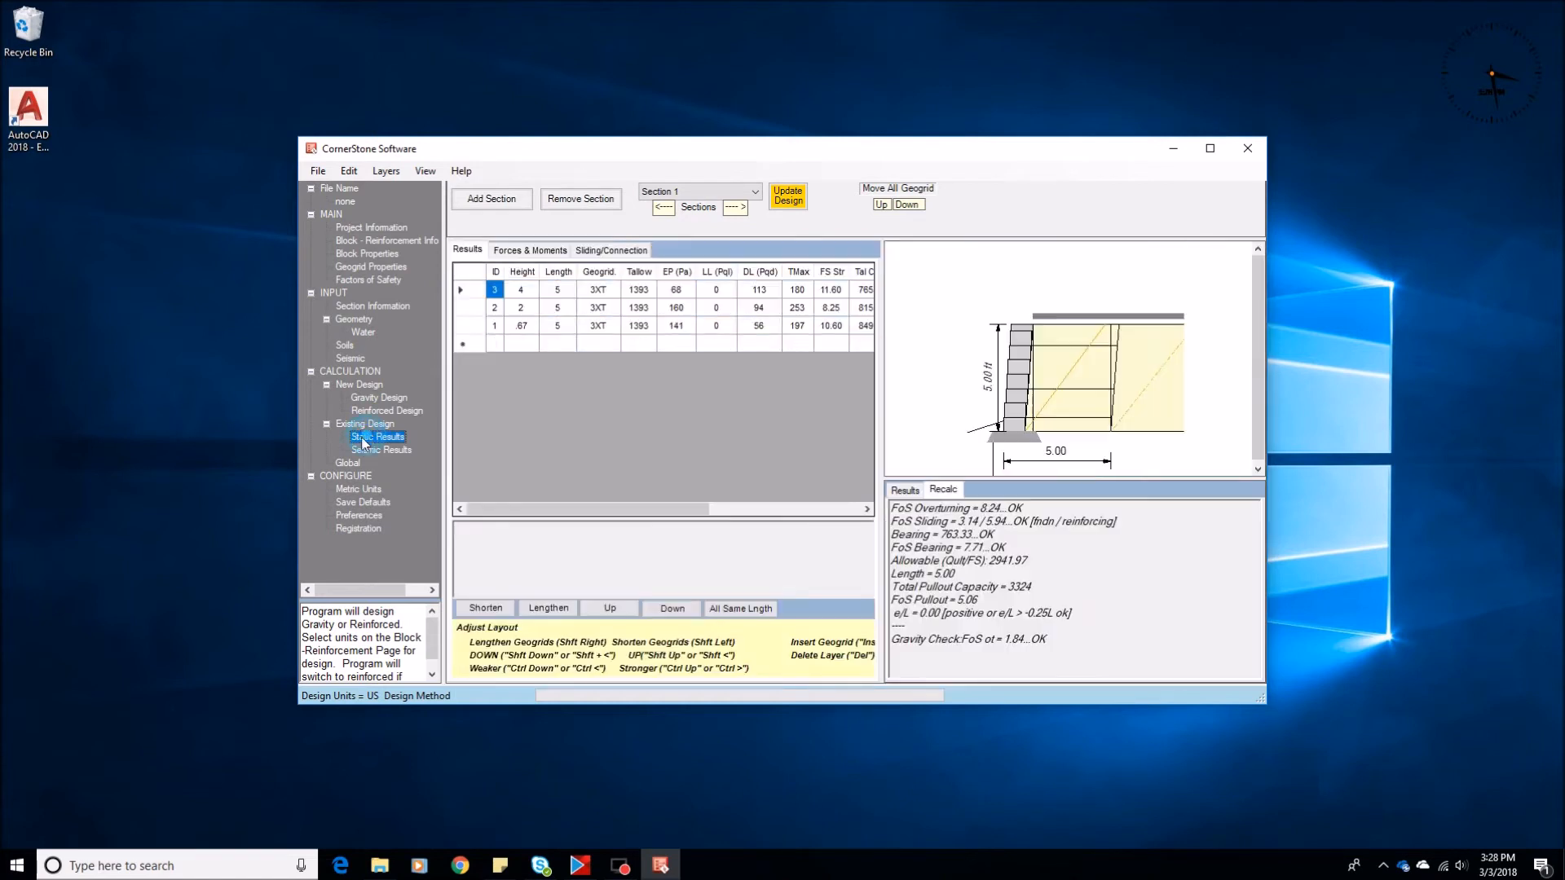
{"action": "left_click", "coordinate": [557, 327]}
{"action": "type", "text": "8"}
{"action": "key", "text": "Return"}
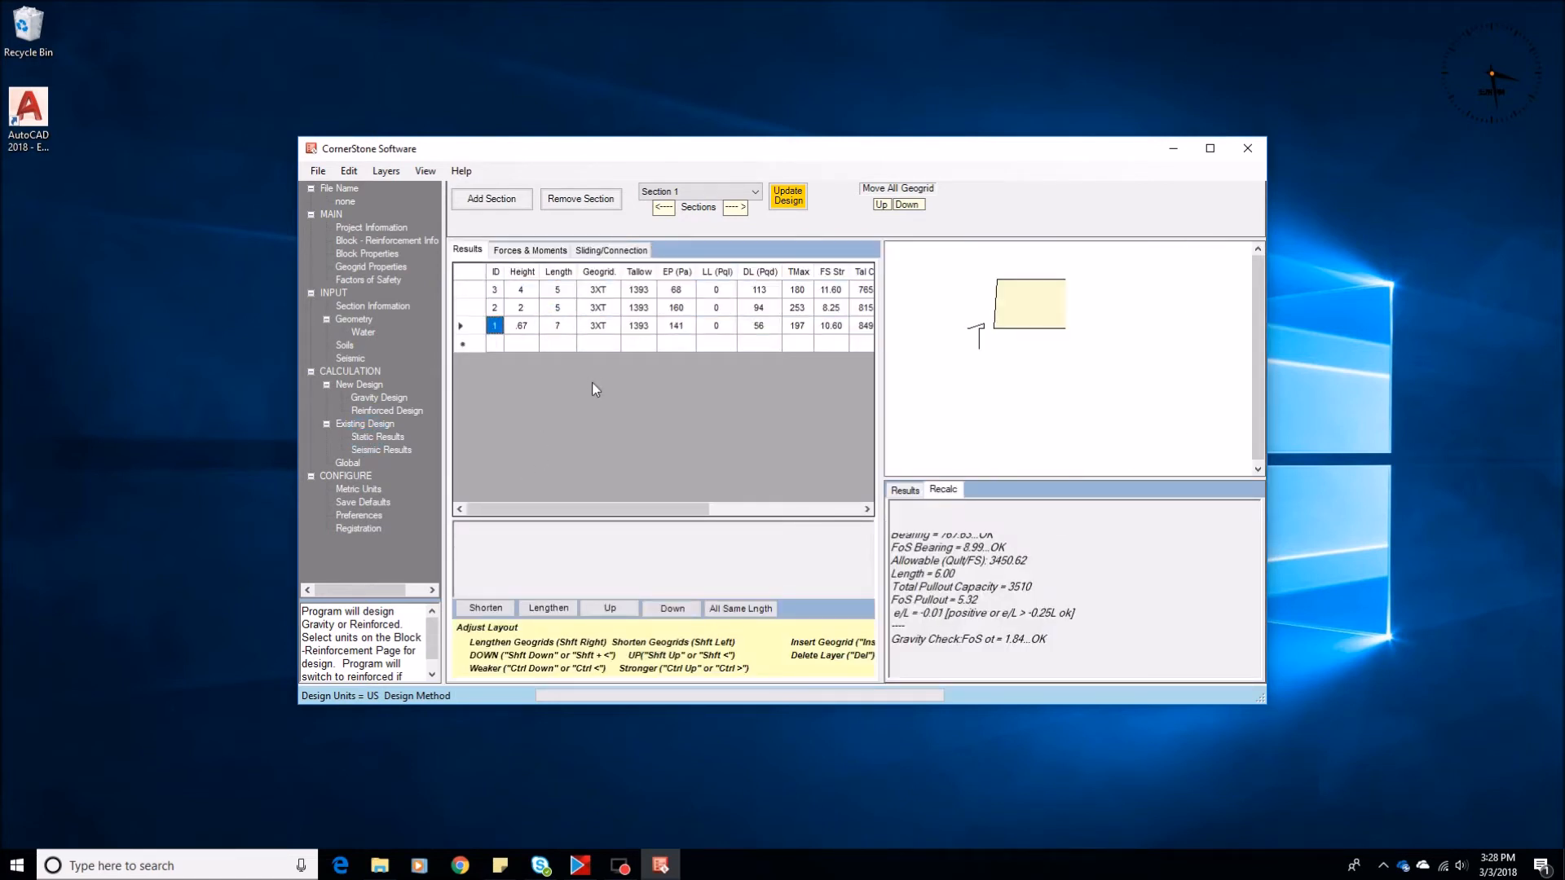
{"action": "key", "text": "shift+Right"}
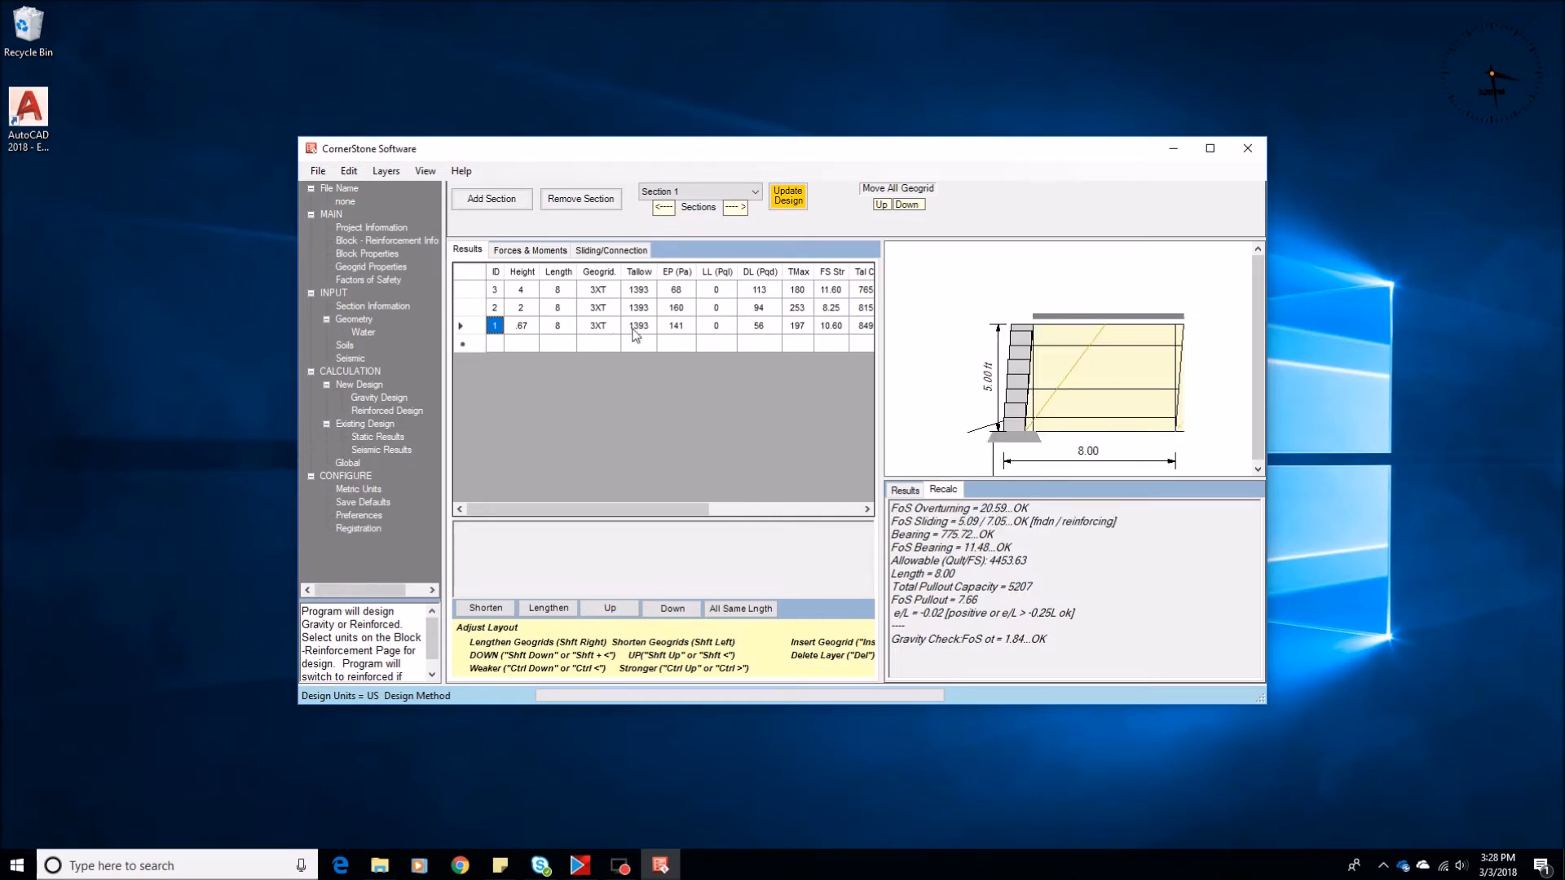
{"action": "left_click", "coordinate": [347, 465]}
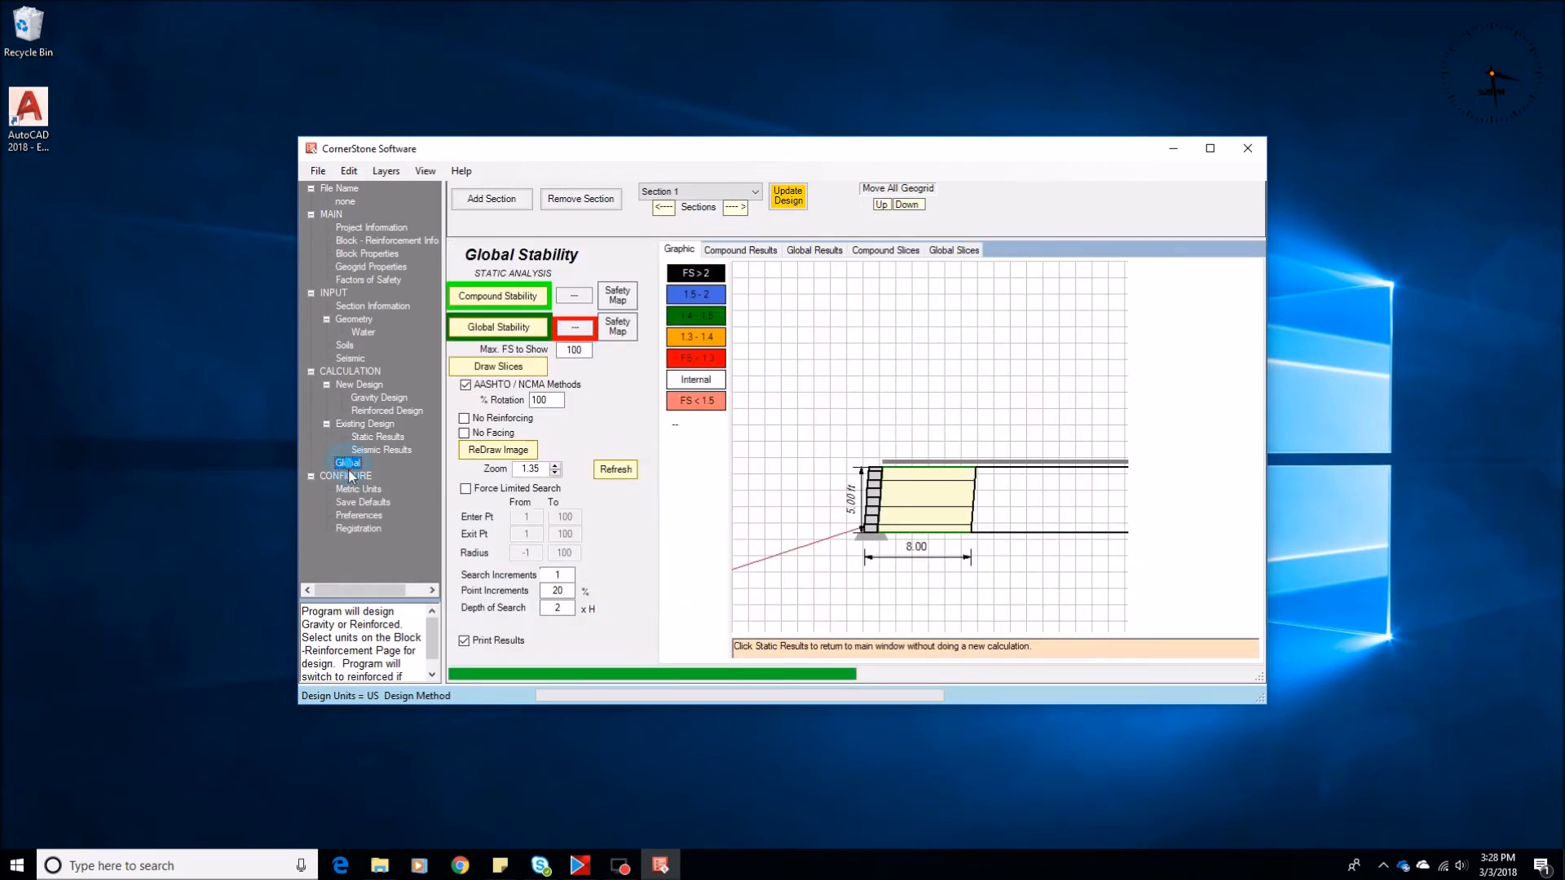
{"action": "left_click", "coordinate": [498, 328]}
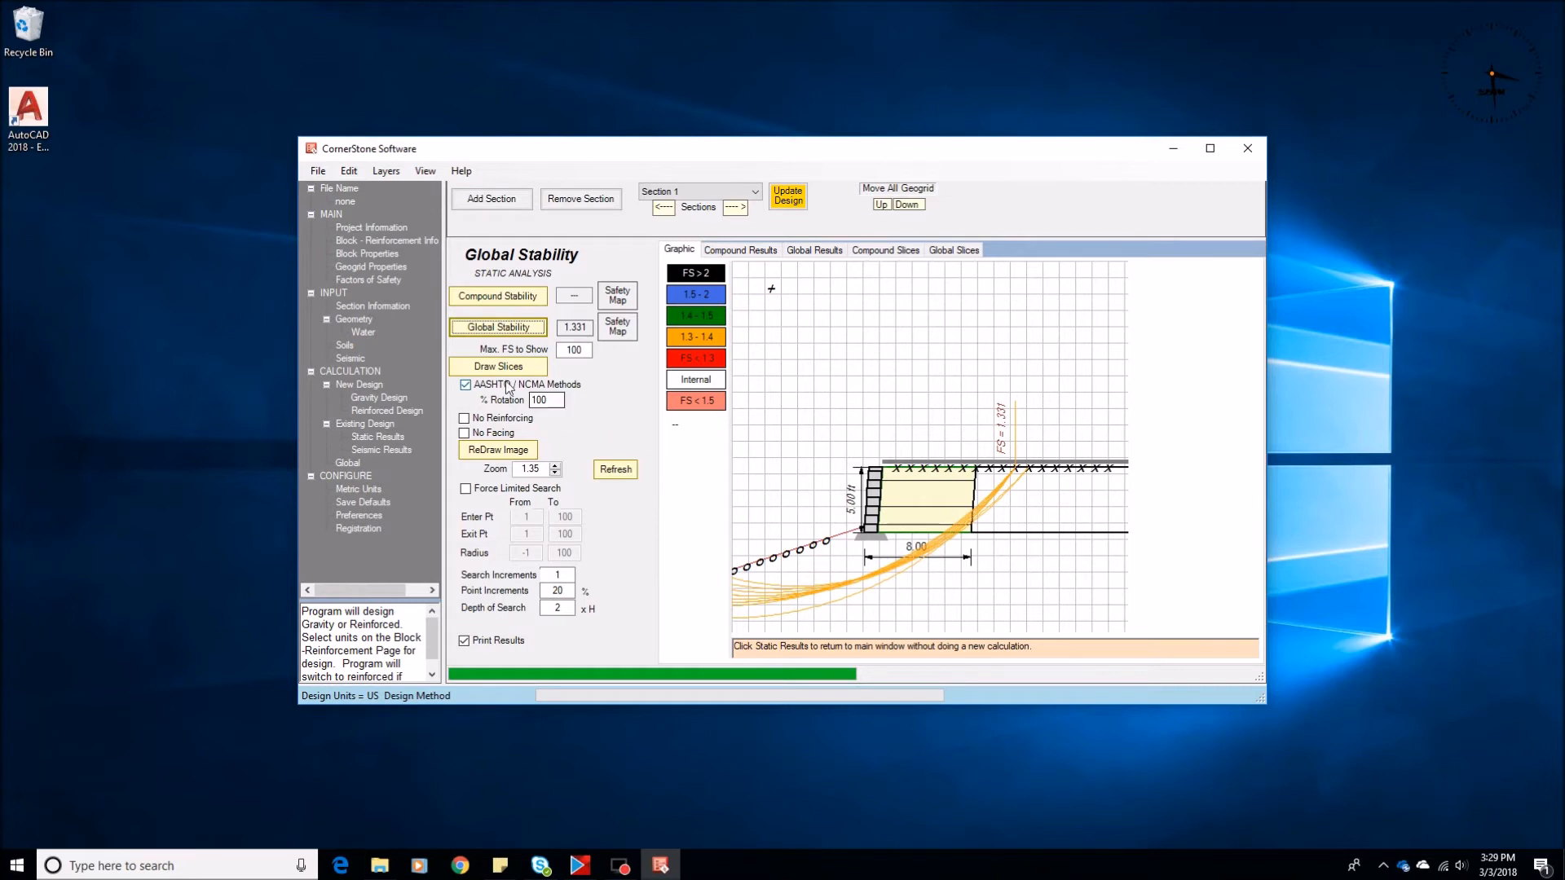
Recalculate the reinforced design to replace the lengthened geogrid layout and run the global stability analysis again
{"action": "left_click", "coordinate": [376, 411]}
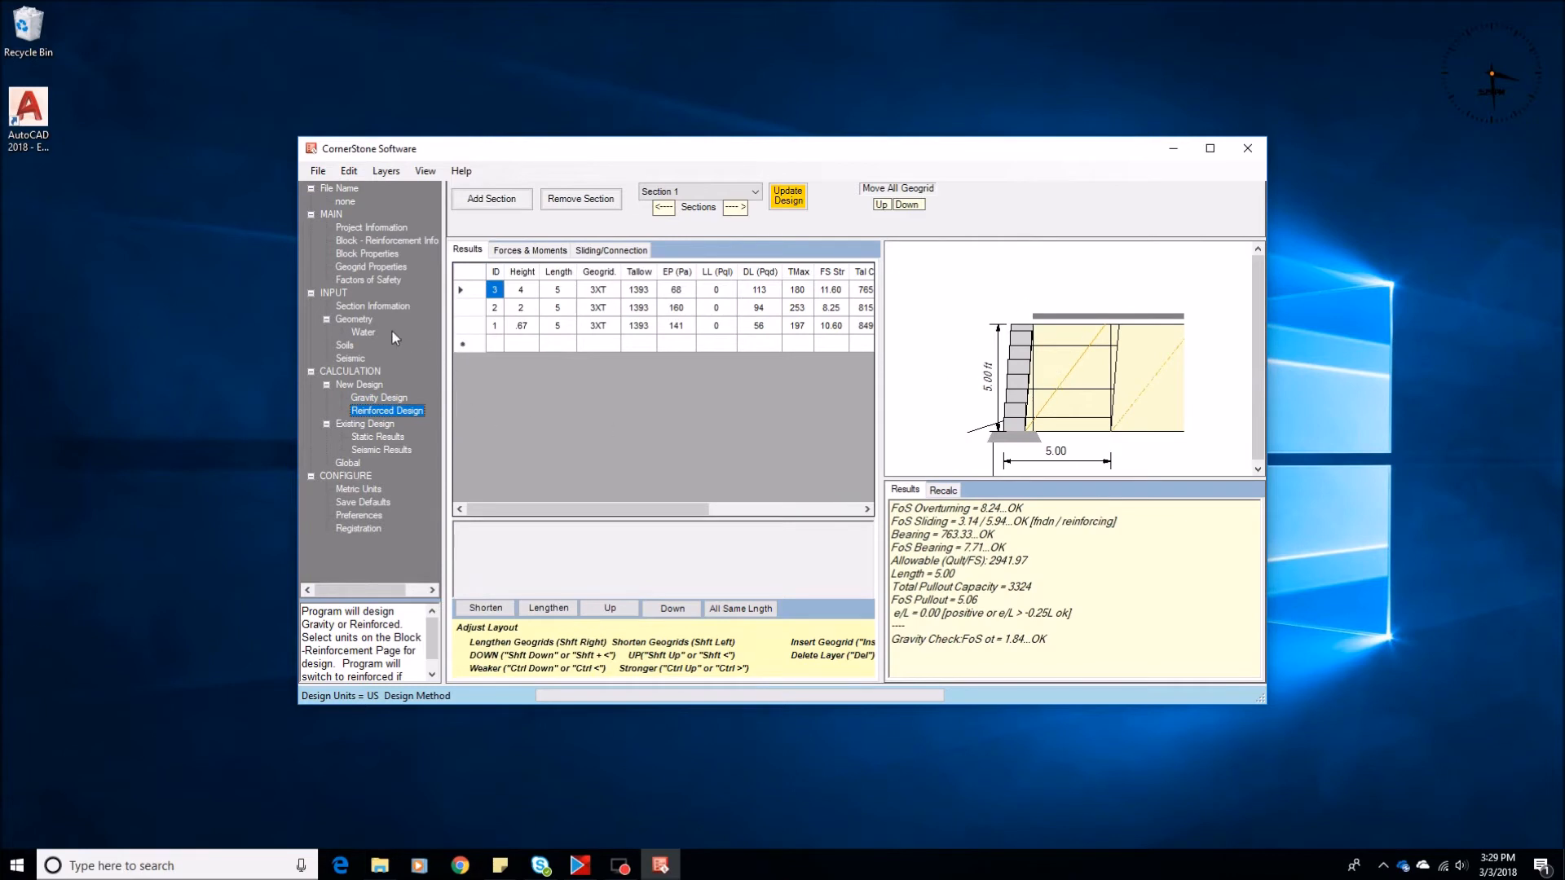
{"action": "left_click", "coordinate": [348, 462]}
{"action": "left_click", "coordinate": [493, 329]}
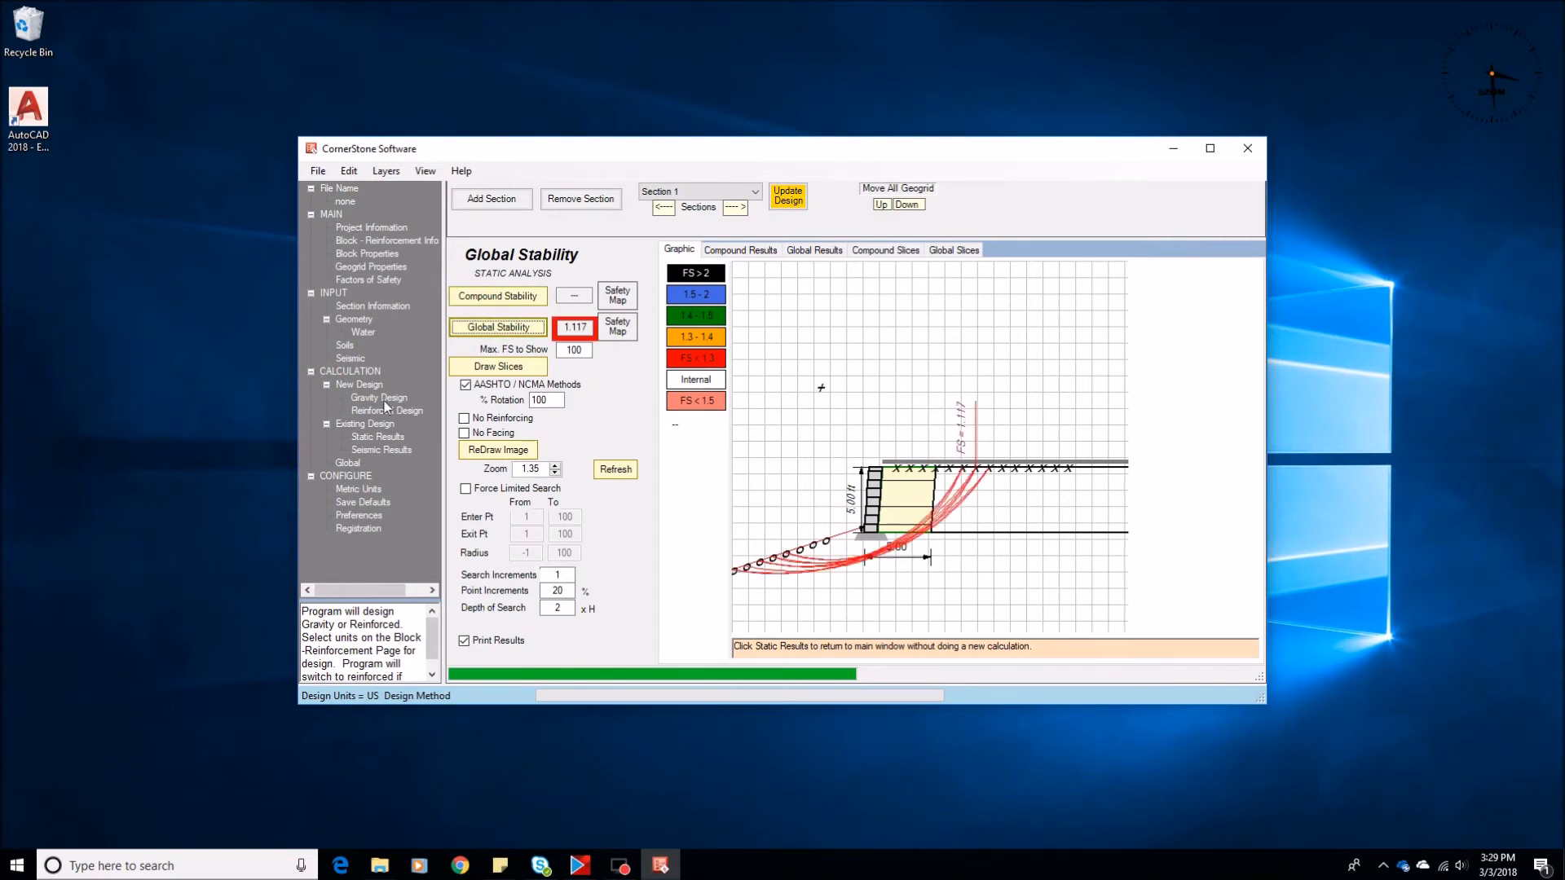
Set the cohesion of the retained and foundation soils to 50 in the soil properties
{"action": "left_click", "coordinate": [344, 346]}
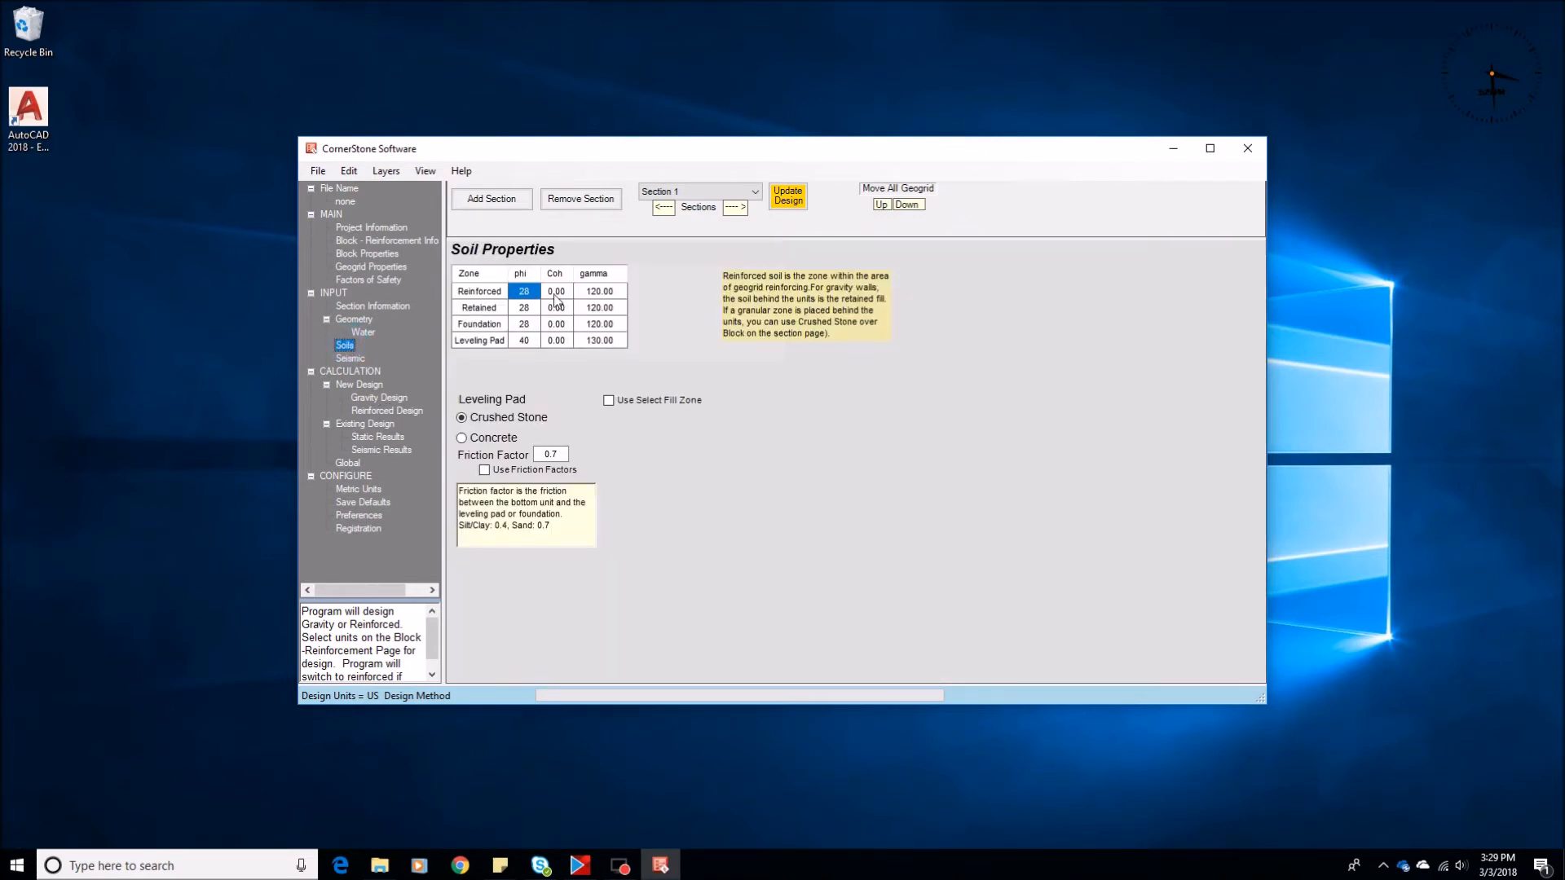
{"action": "left_click", "coordinate": [557, 308]}
{"action": "type", "text": "50"}
{"action": "key", "text": "Return"}
{"action": "type", "text": "50"}
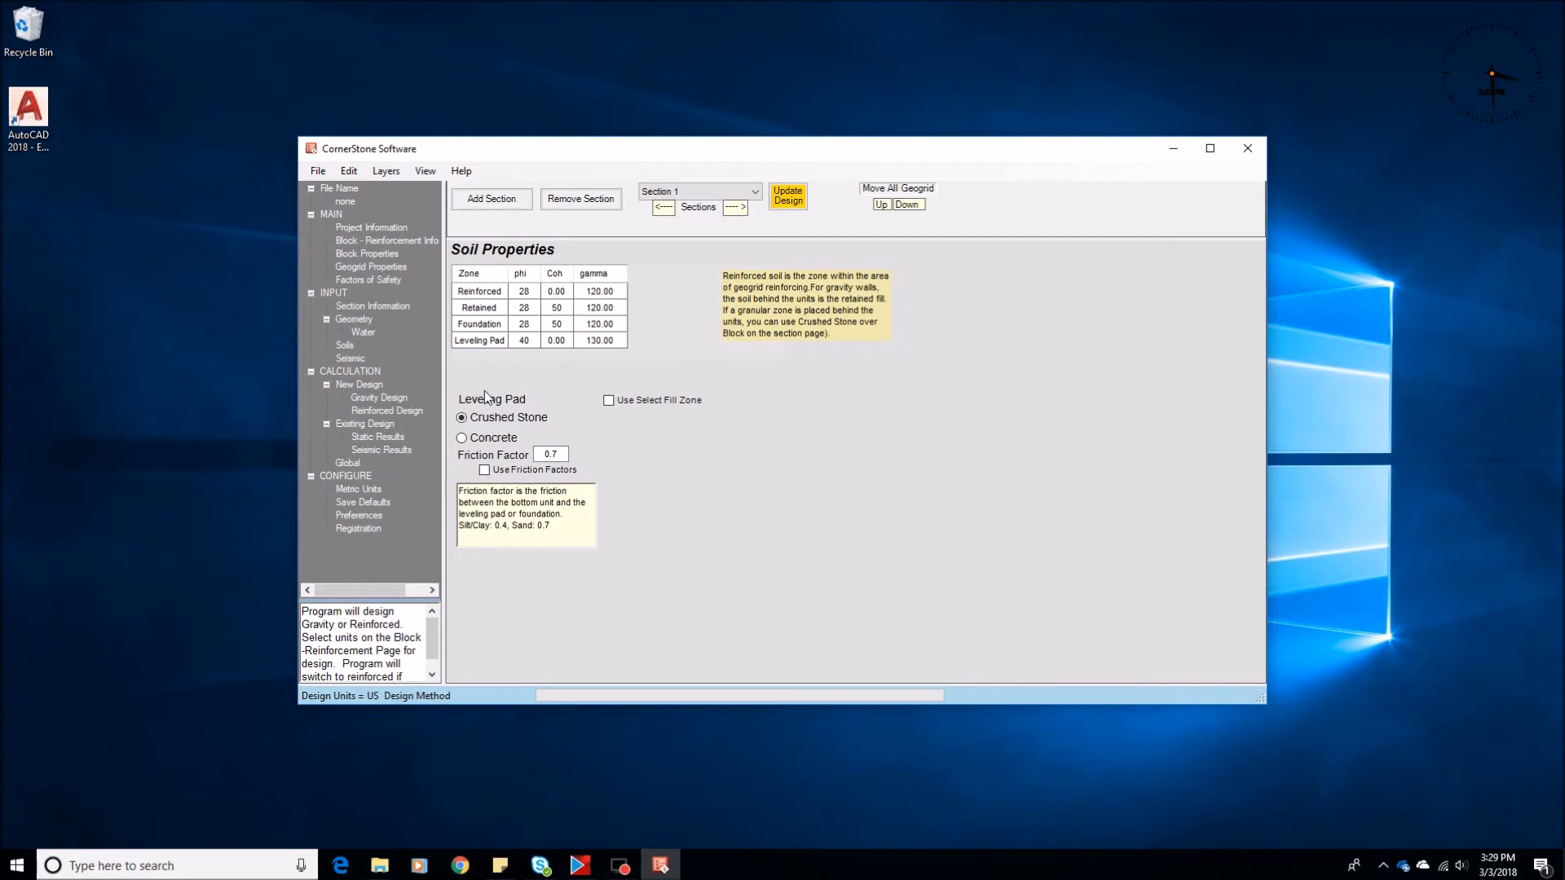
Calculate the reinforced design with the cohesive soils and run its global stability analysis
{"action": "left_click", "coordinate": [388, 411]}
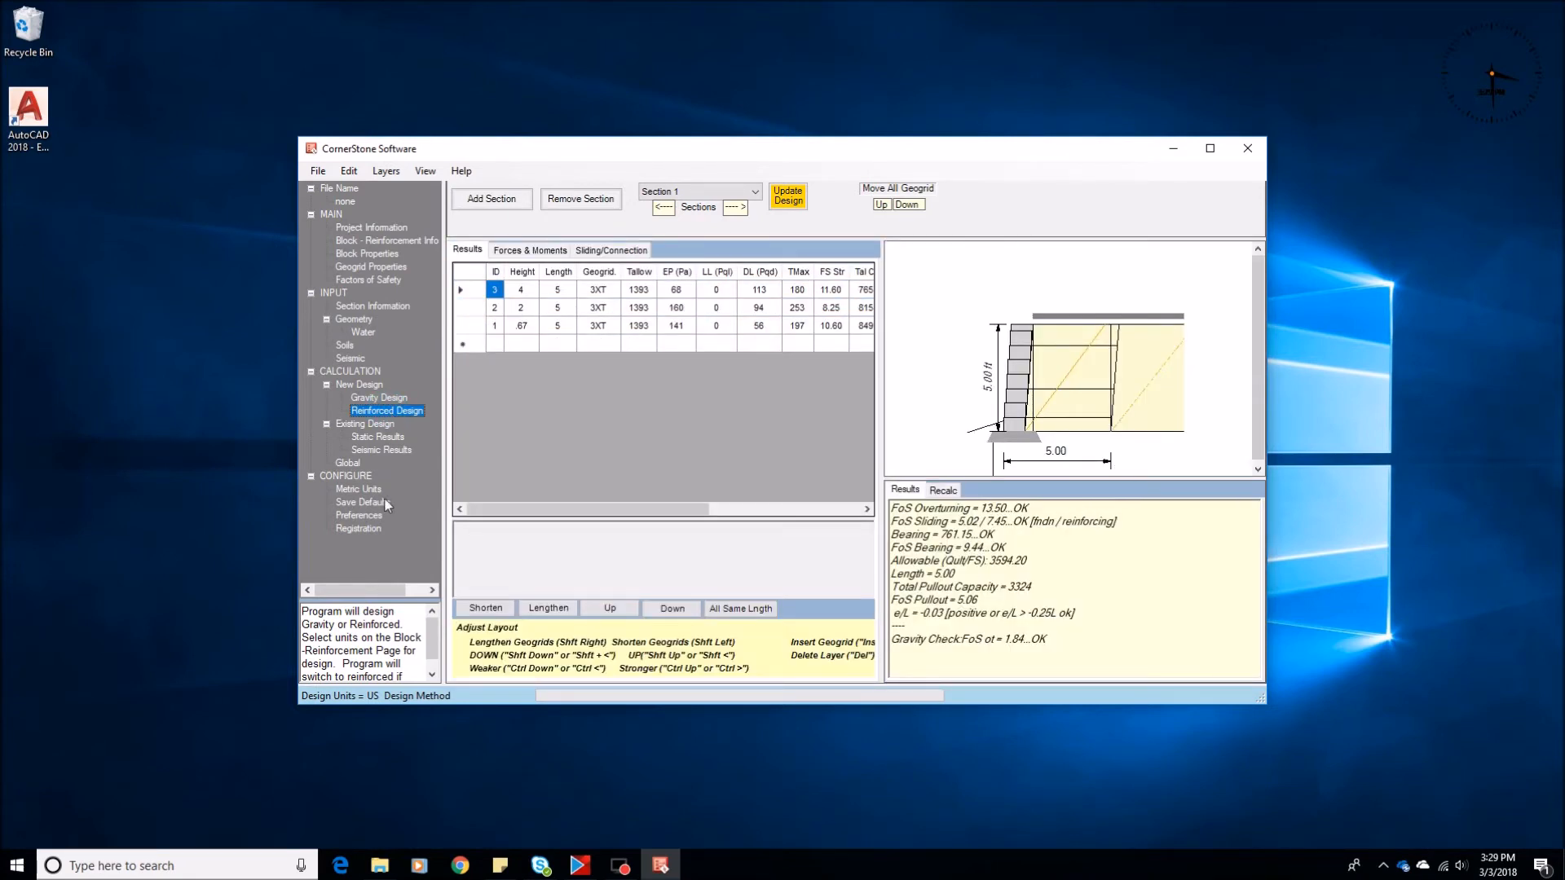
{"action": "left_click", "coordinate": [351, 464]}
{"action": "left_click", "coordinate": [500, 329]}
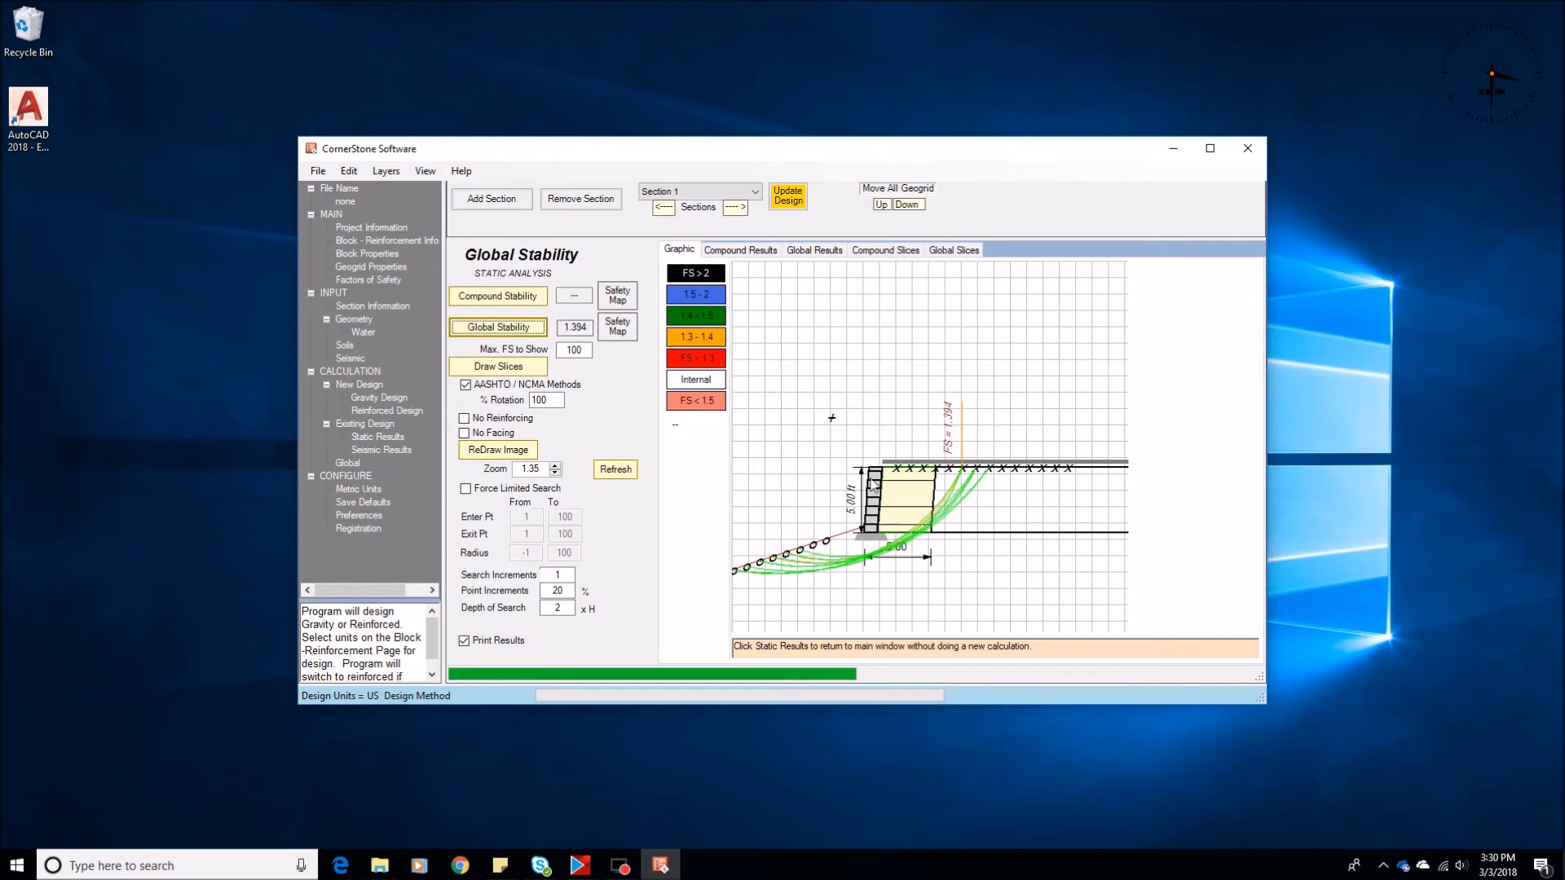
Set the toe slope angle to 0 degrees and back to 18 degrees to compare the embedment recommendations
{"action": "left_click", "coordinate": [355, 321]}
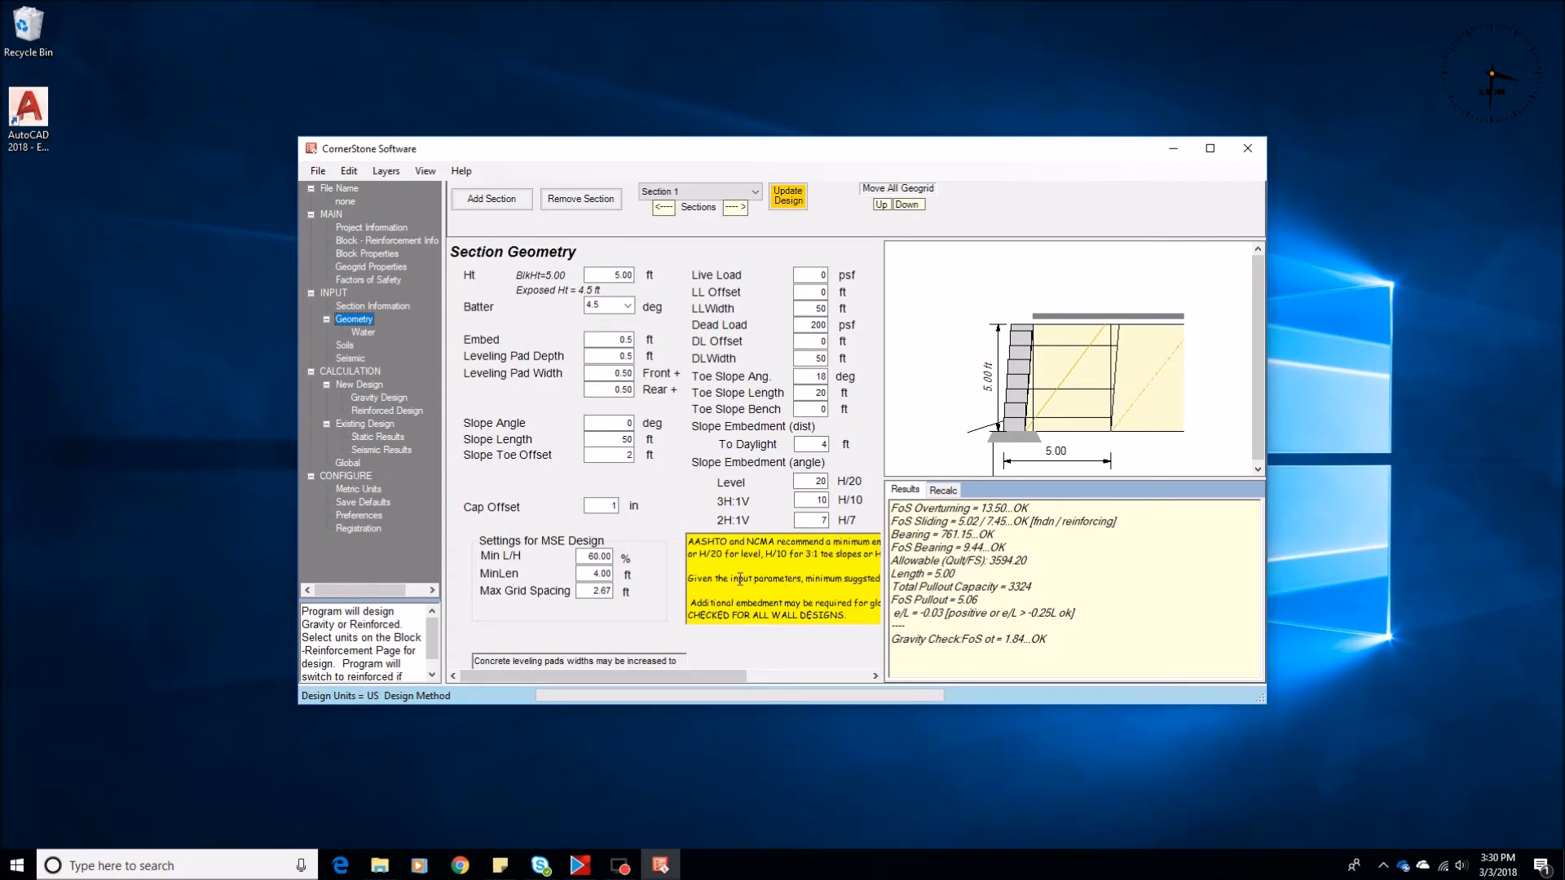
{"action": "double_click", "coordinate": [818, 375]}
{"action": "type", "text": "0"}
{"action": "key", "text": "Tab"}
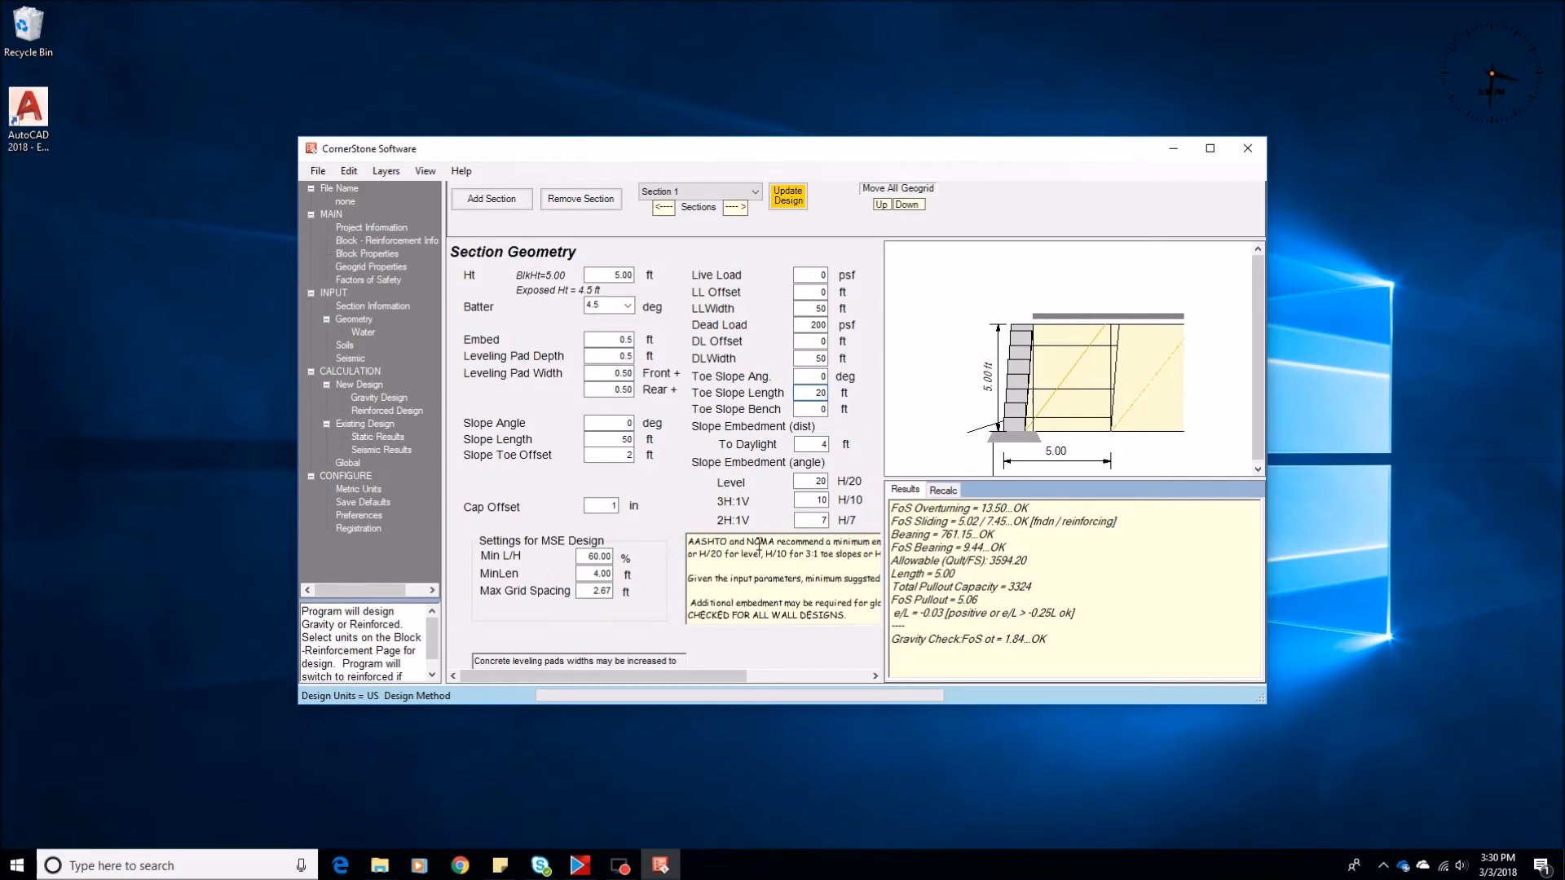
{"action": "double_click", "coordinate": [811, 376]}
{"action": "type", "text": "18"}
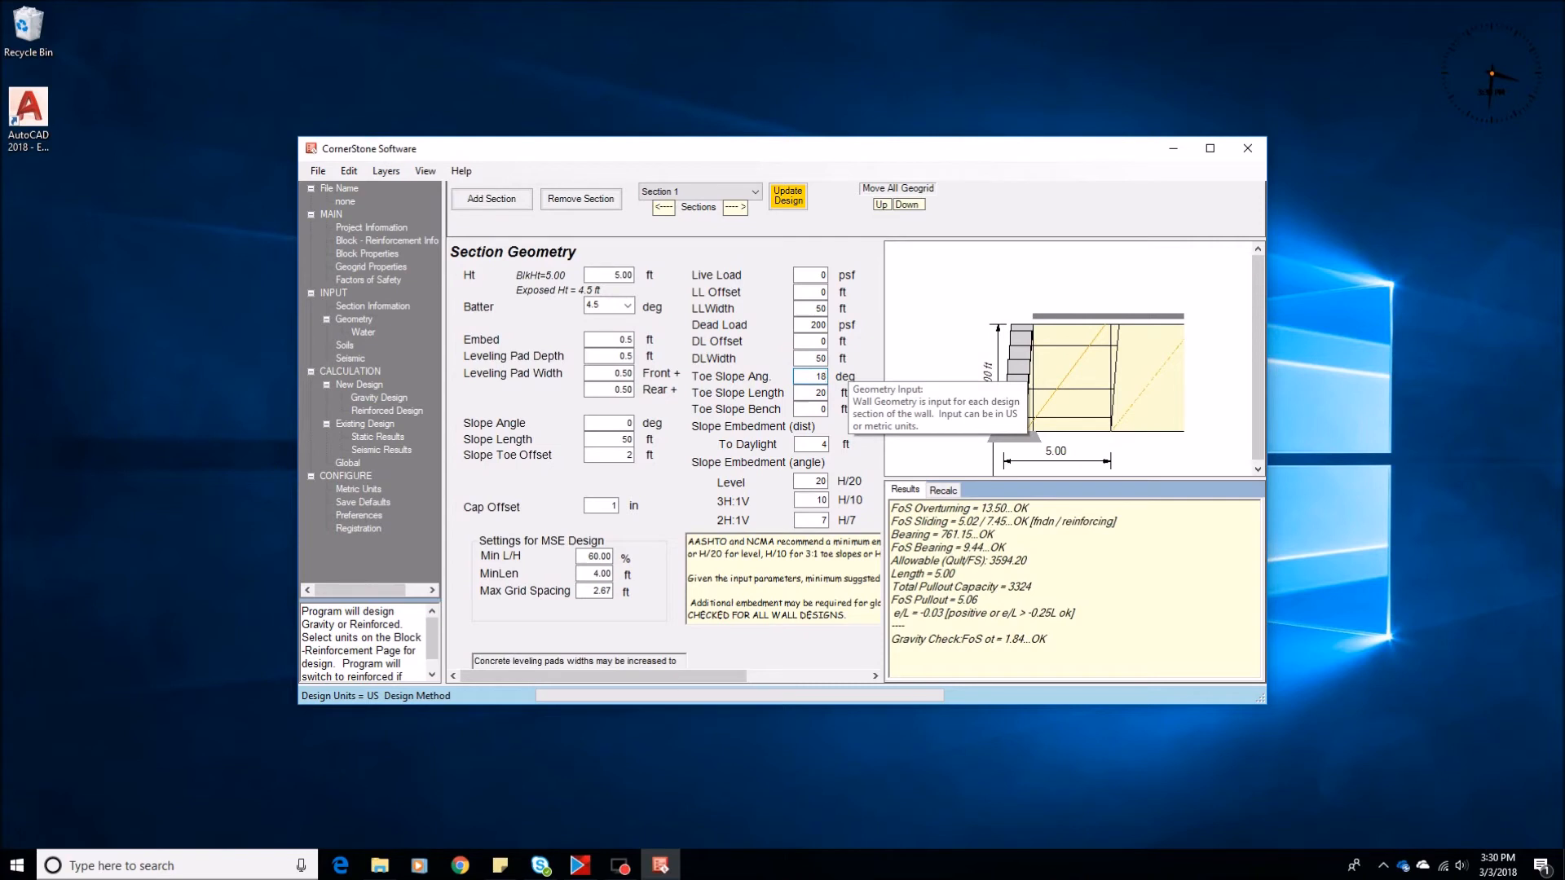
{"action": "key", "text": "Tab"}
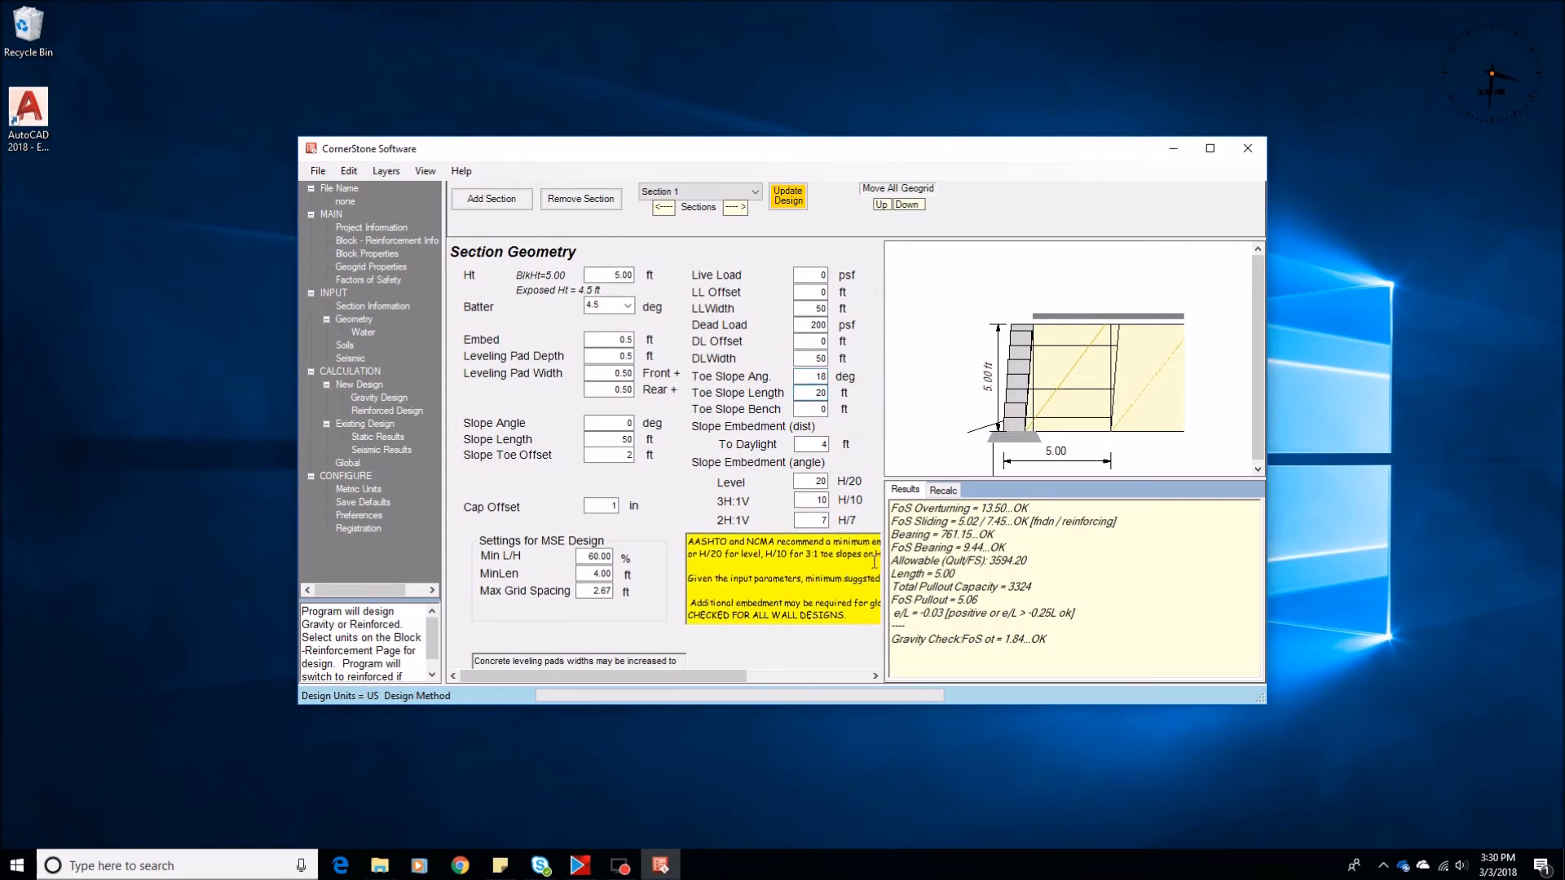
Examine the full minimum embedment recommendation and the slope embedment ratios in the section geometry
{"action": "left_click_drag", "start_coordinate": [881, 566], "coordinate": [1009, 565]}
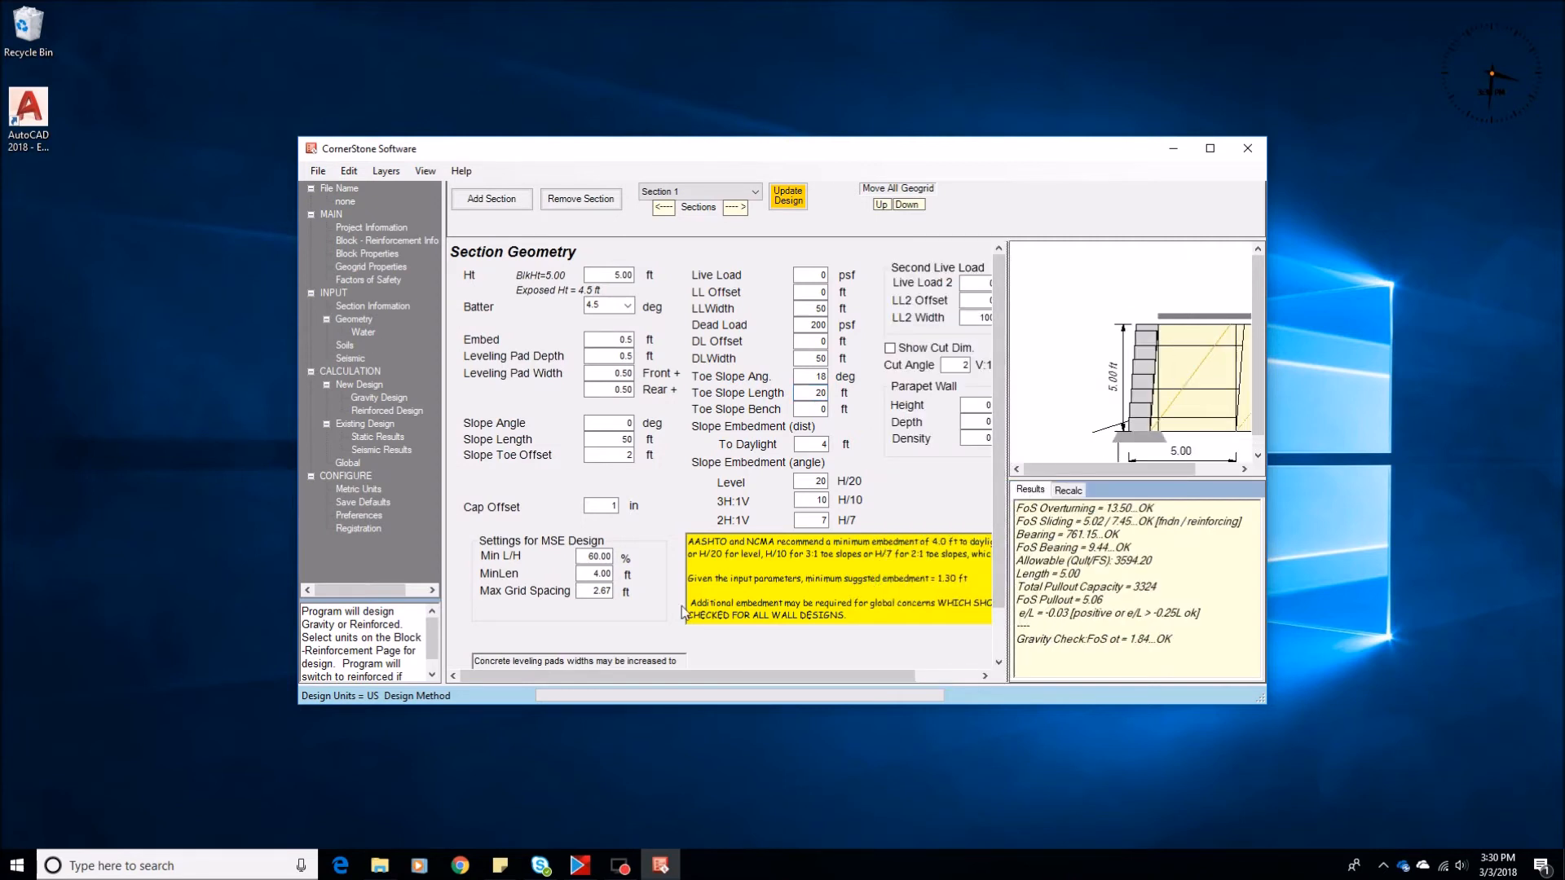
{"action": "left_click_drag", "start_coordinate": [970, 579], "coordinate": [601, 581]}
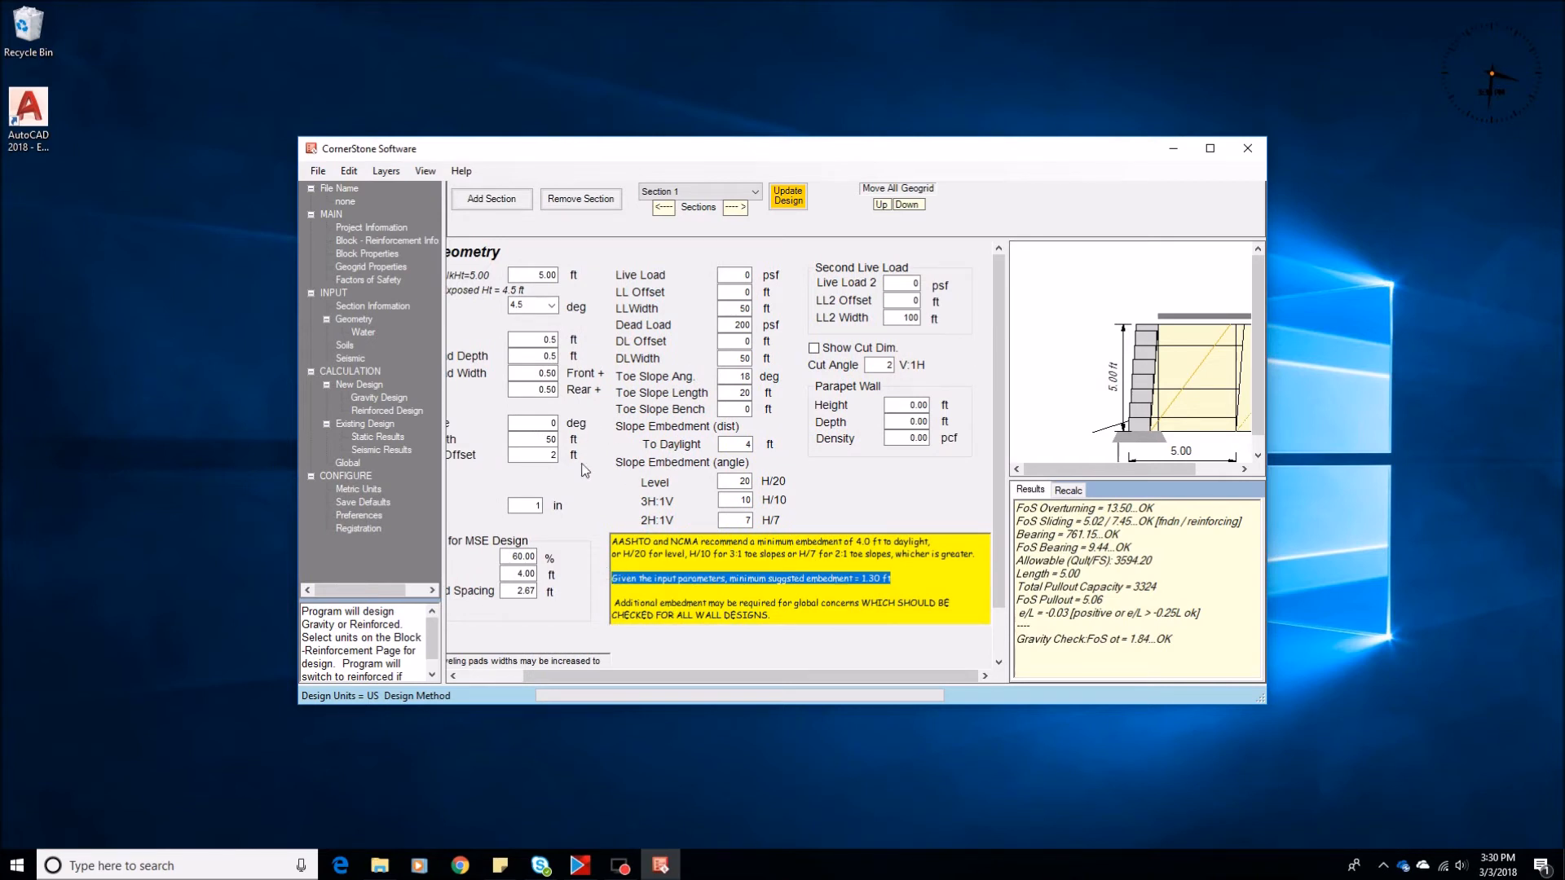
{"action": "left_click_drag", "start_coordinate": [578, 678], "coordinate": [431, 680]}
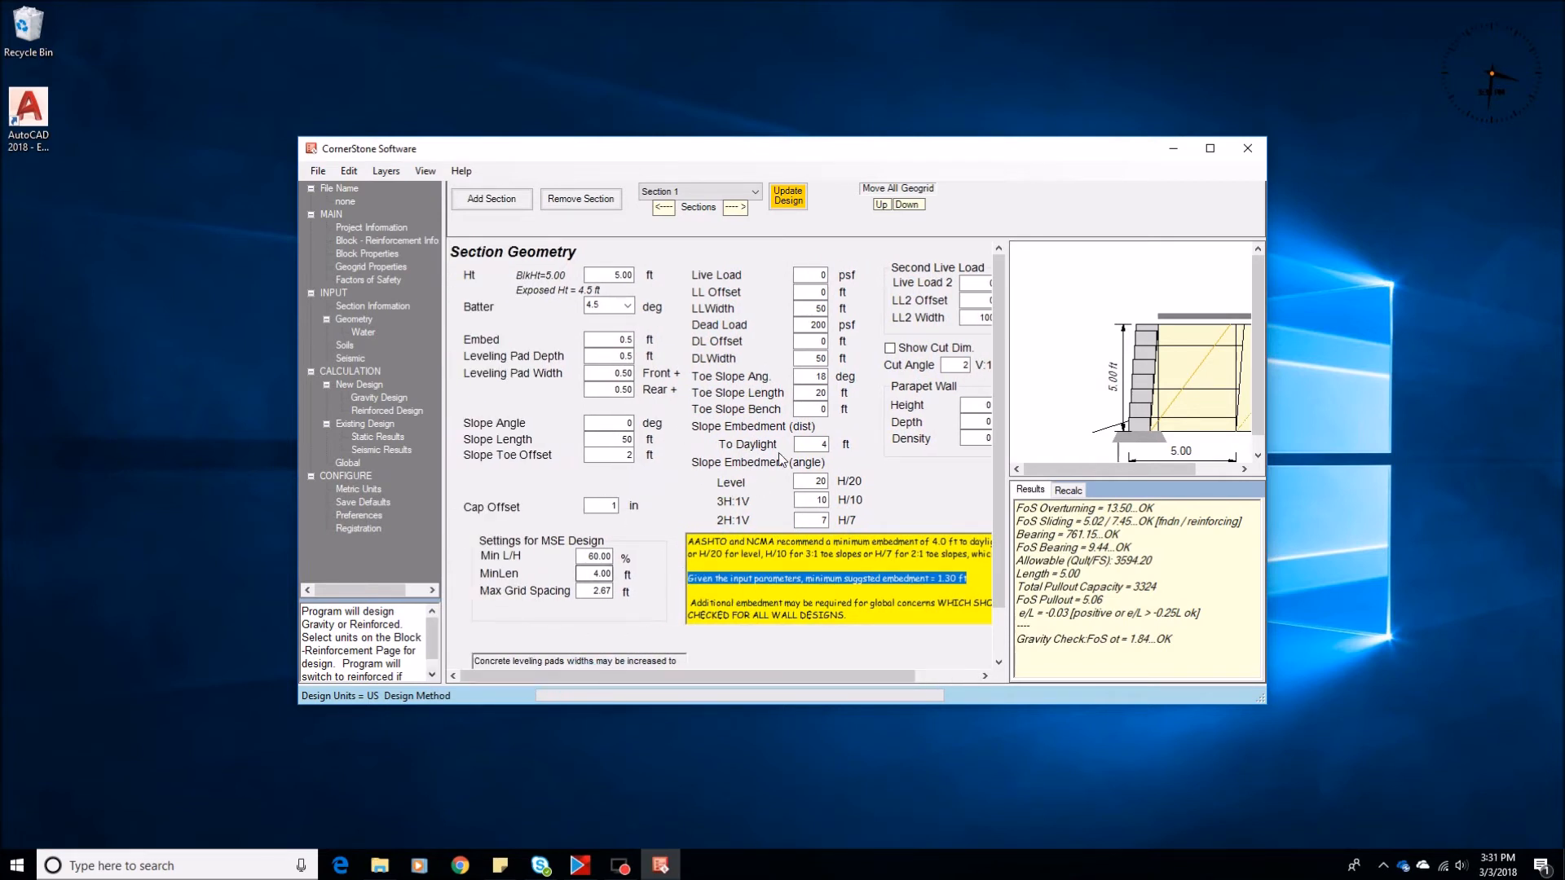
{"action": "mouse_move", "coordinate": [608, 268]}
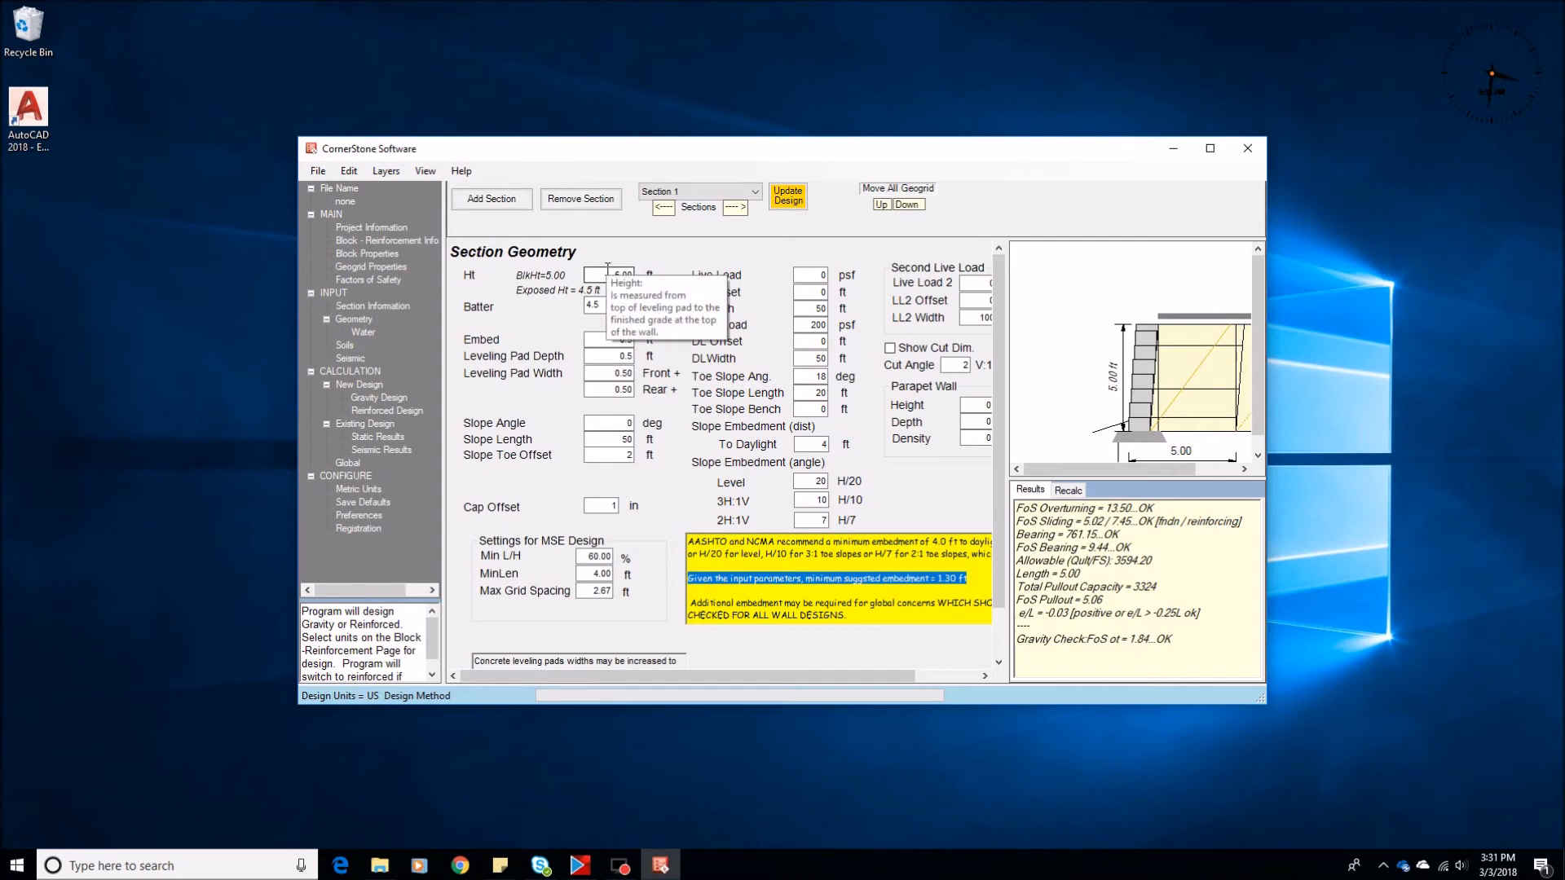
{"action": "left_click", "coordinate": [808, 520]}
{"action": "mouse_move", "coordinate": [886, 531]}
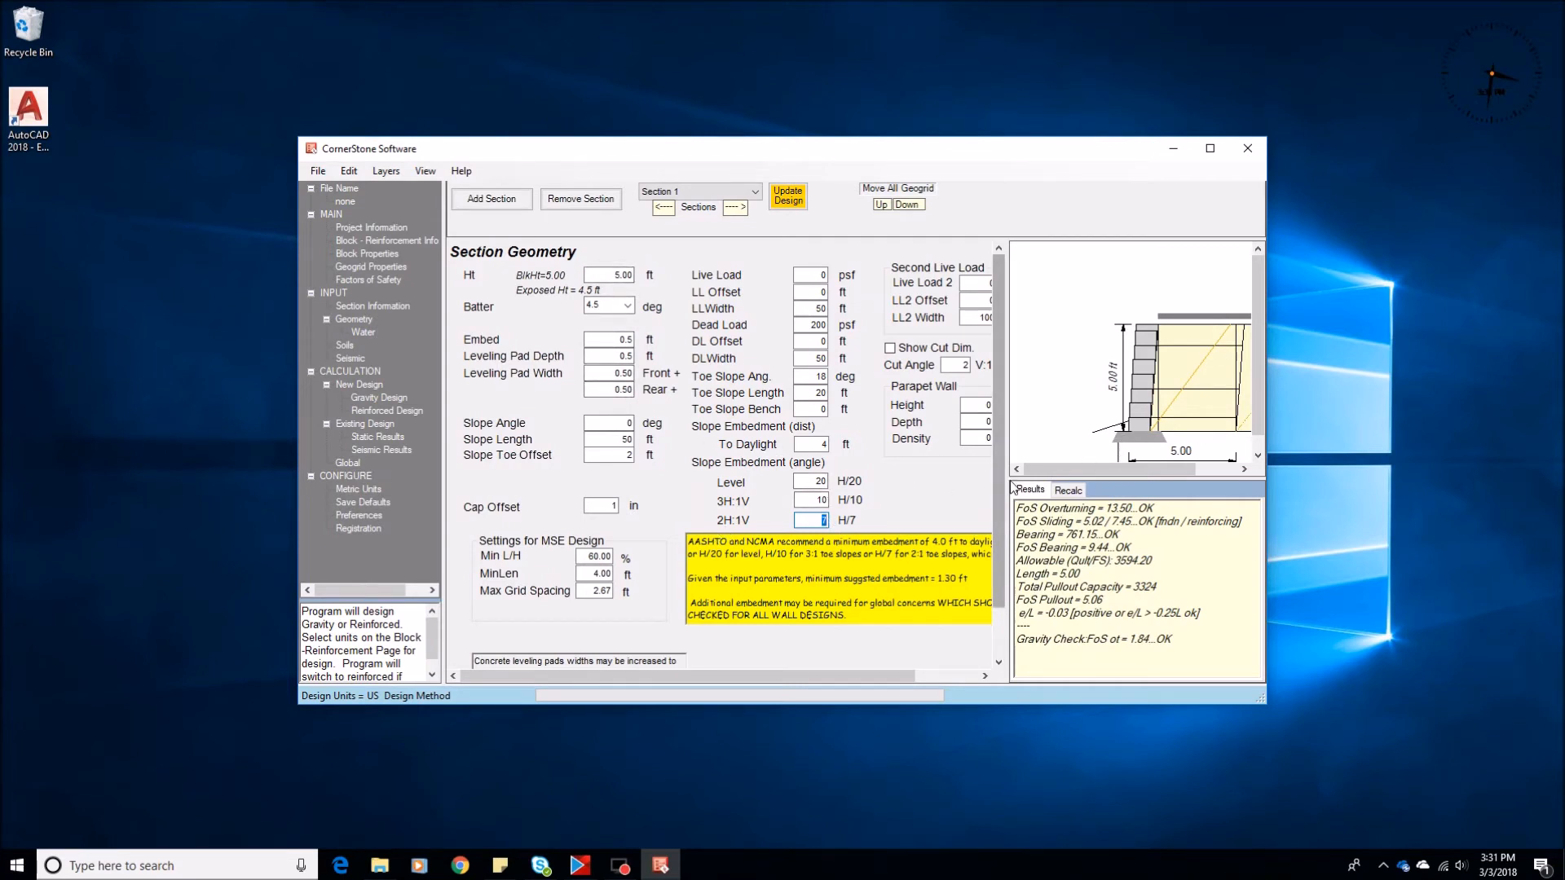
{"action": "mouse_move", "coordinate": [1008, 486]}
{"action": "left_mouse_down"}
{"action": "mouse_move", "coordinate": [1084, 492]}
{"action": "mouse_move", "coordinate": [1073, 525]}
{"action": "left_mouse_up"}
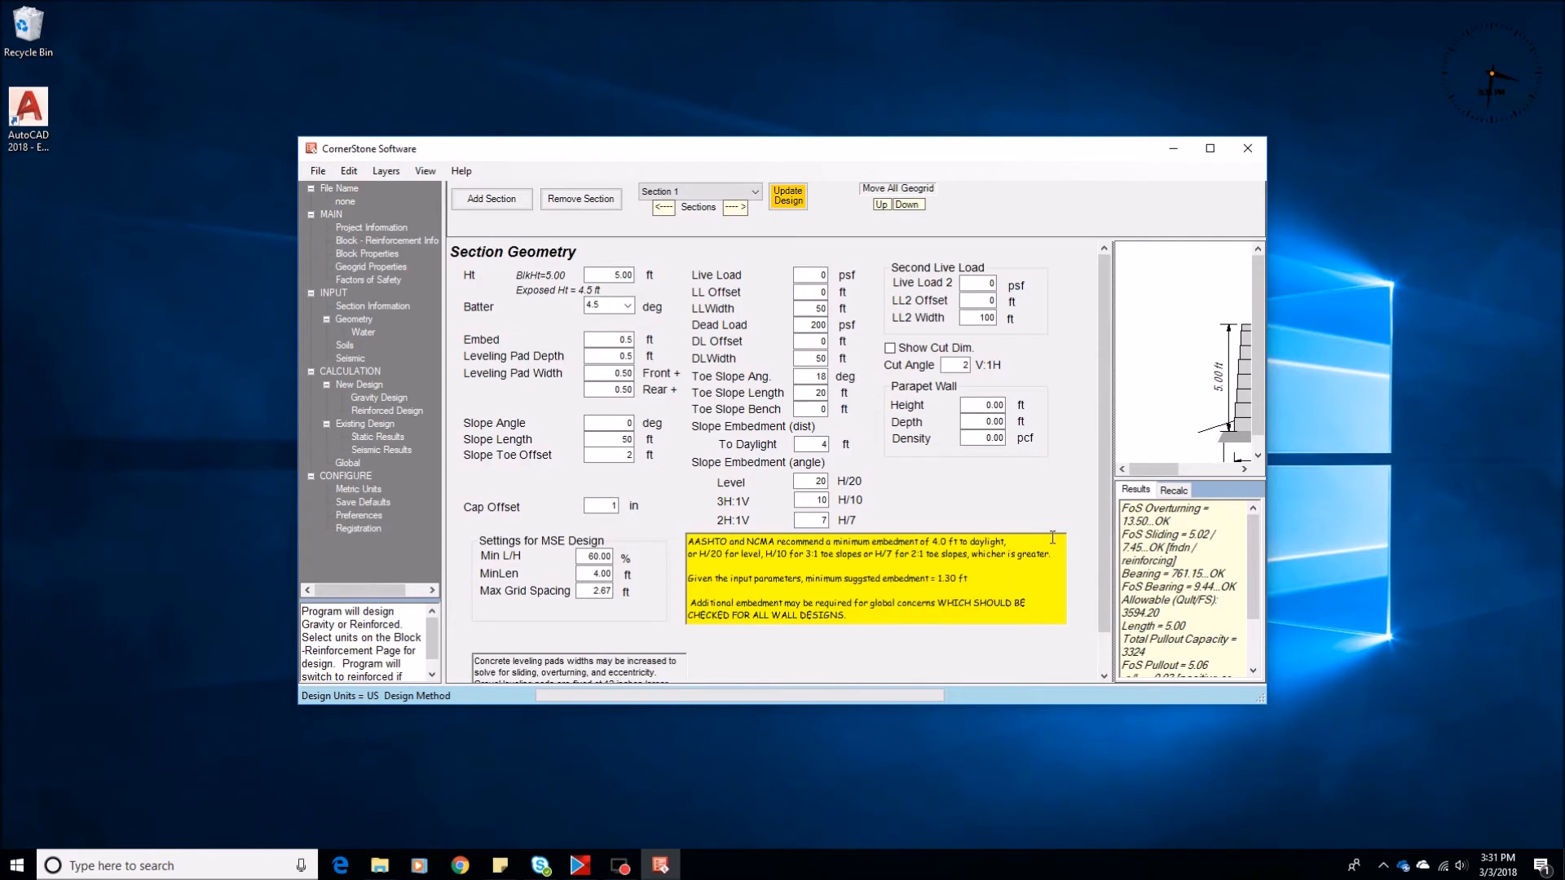
Review the leveling pad note and the minimum L/H in the MSE design settings
{"action": "scroll", "coordinate": [546, 579], "scroll_direction": "down", "scroll_amount": 1}
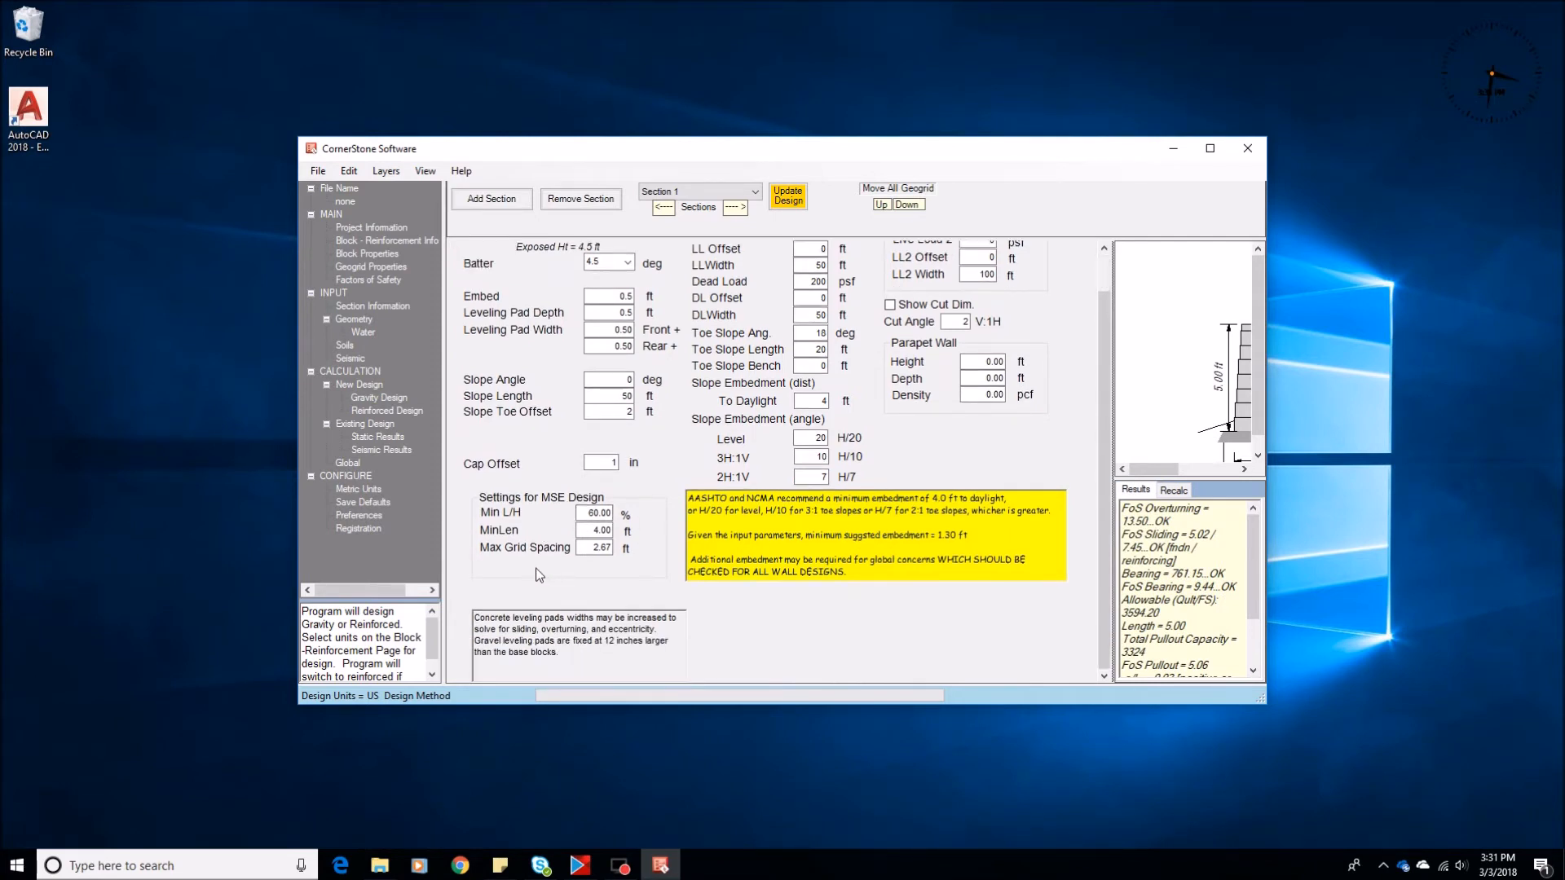
{"action": "scroll", "coordinate": [539, 574], "scroll_direction": "up", "scroll_amount": 1}
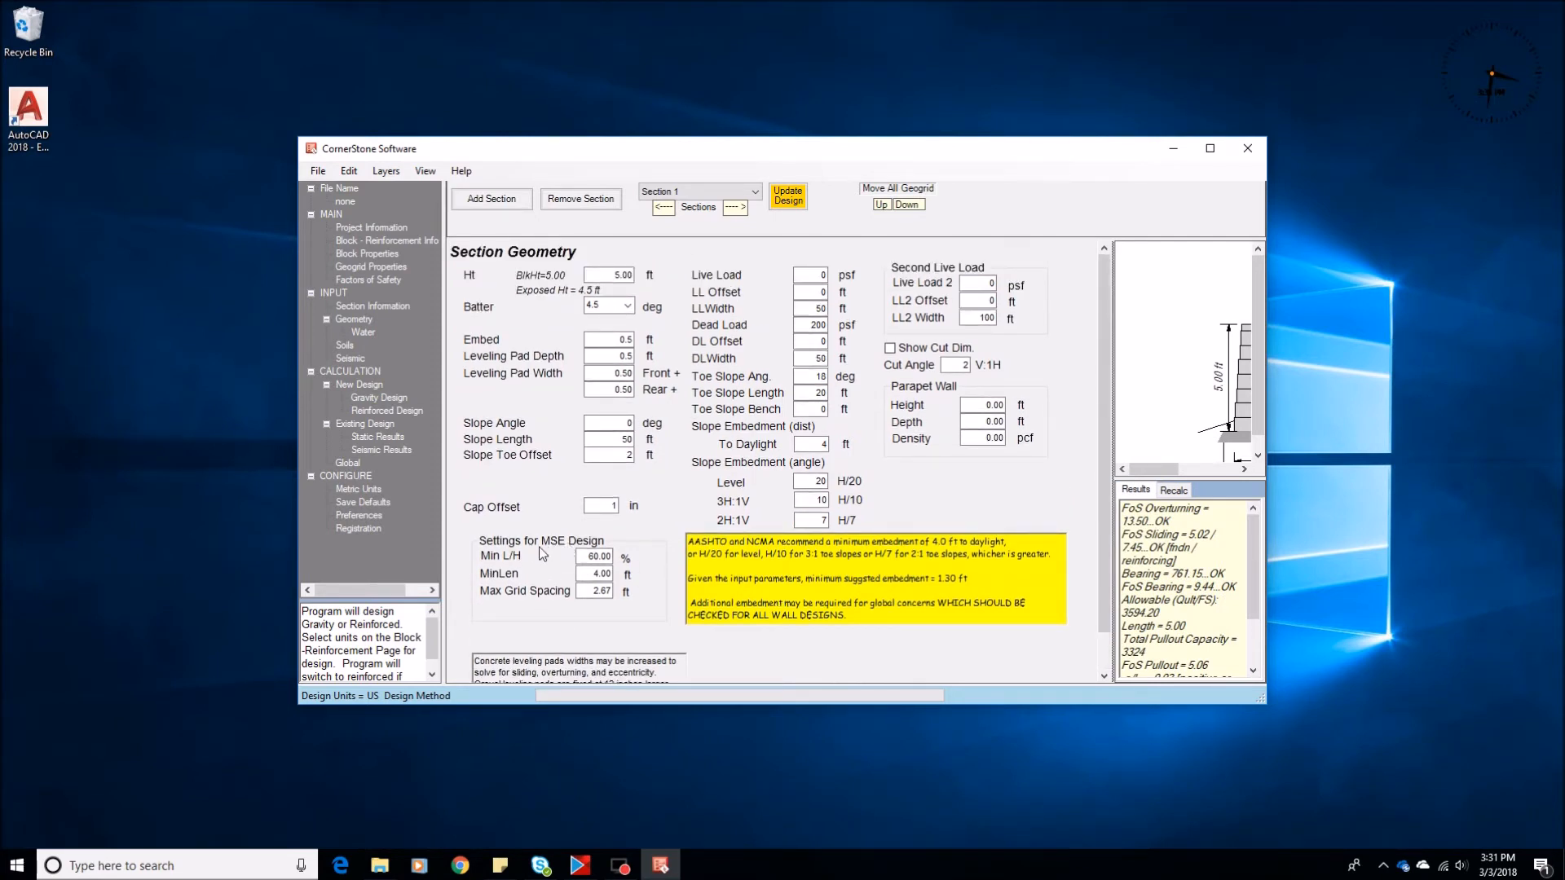
{"action": "left_click_drag", "start_coordinate": [581, 557], "coordinate": [644, 573]}
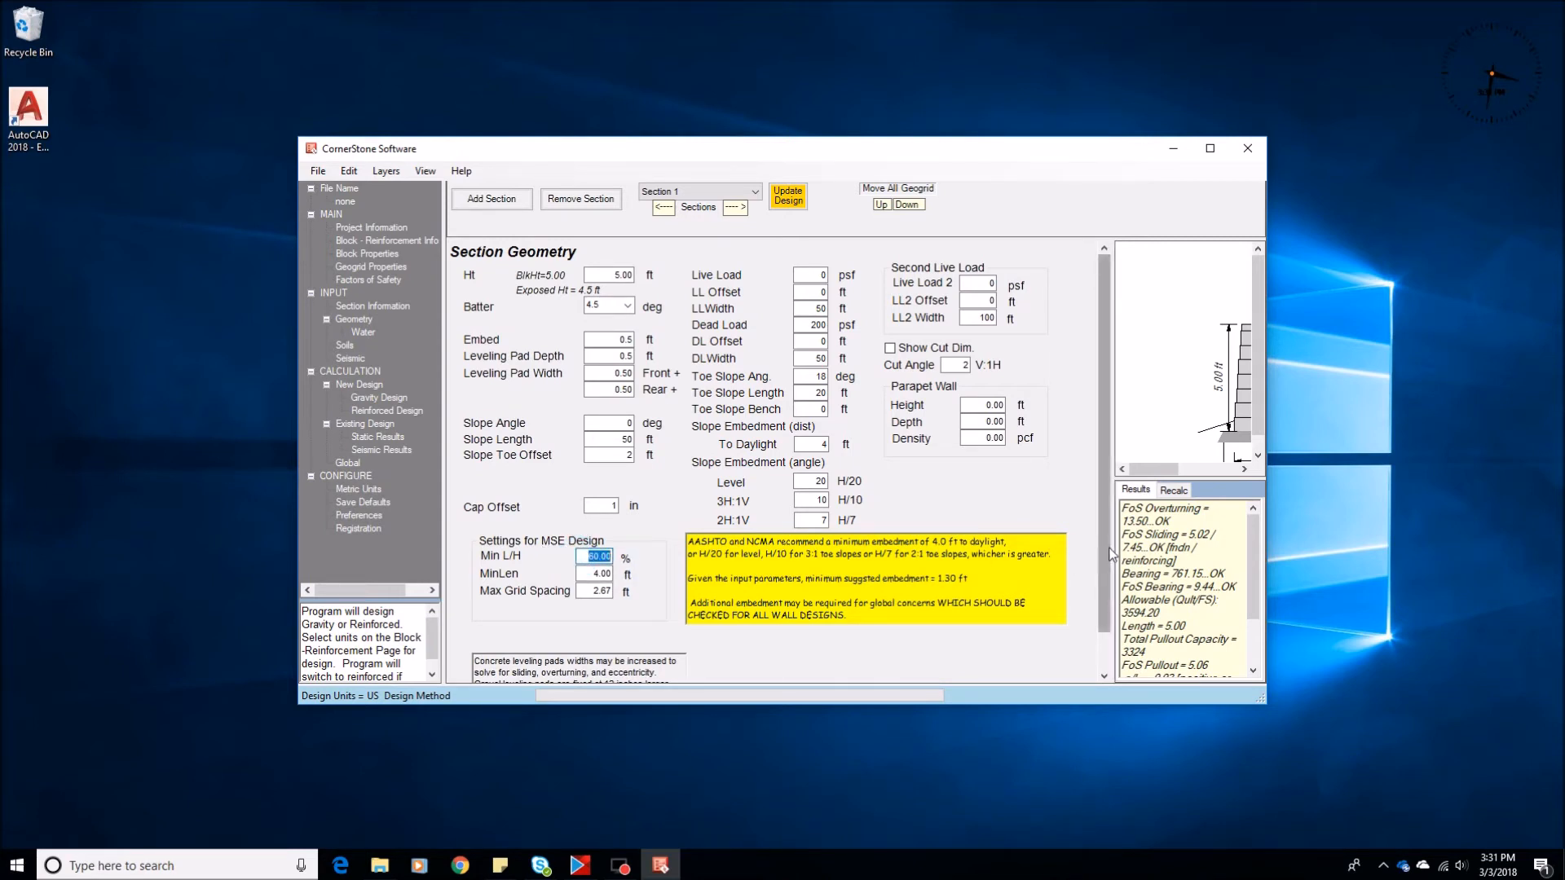
{"action": "left_click_drag", "start_coordinate": [1111, 554], "coordinate": [888, 551]}
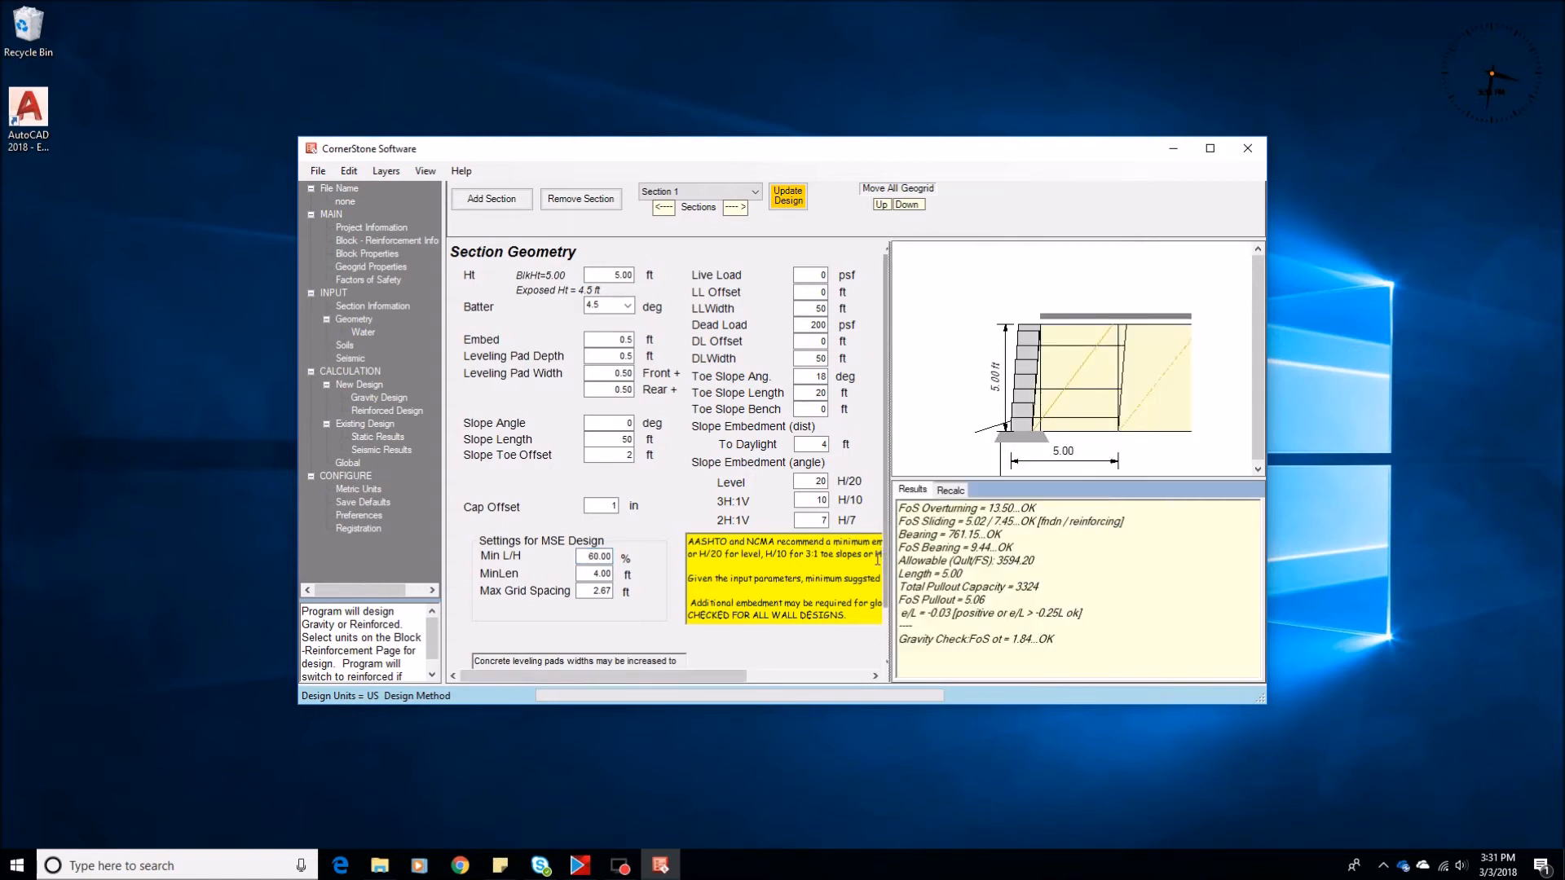
Change the section's design method to AASHTO_LRFD_2012
{"action": "left_click", "coordinate": [369, 306]}
{"action": "left_click", "coordinate": [675, 294]}
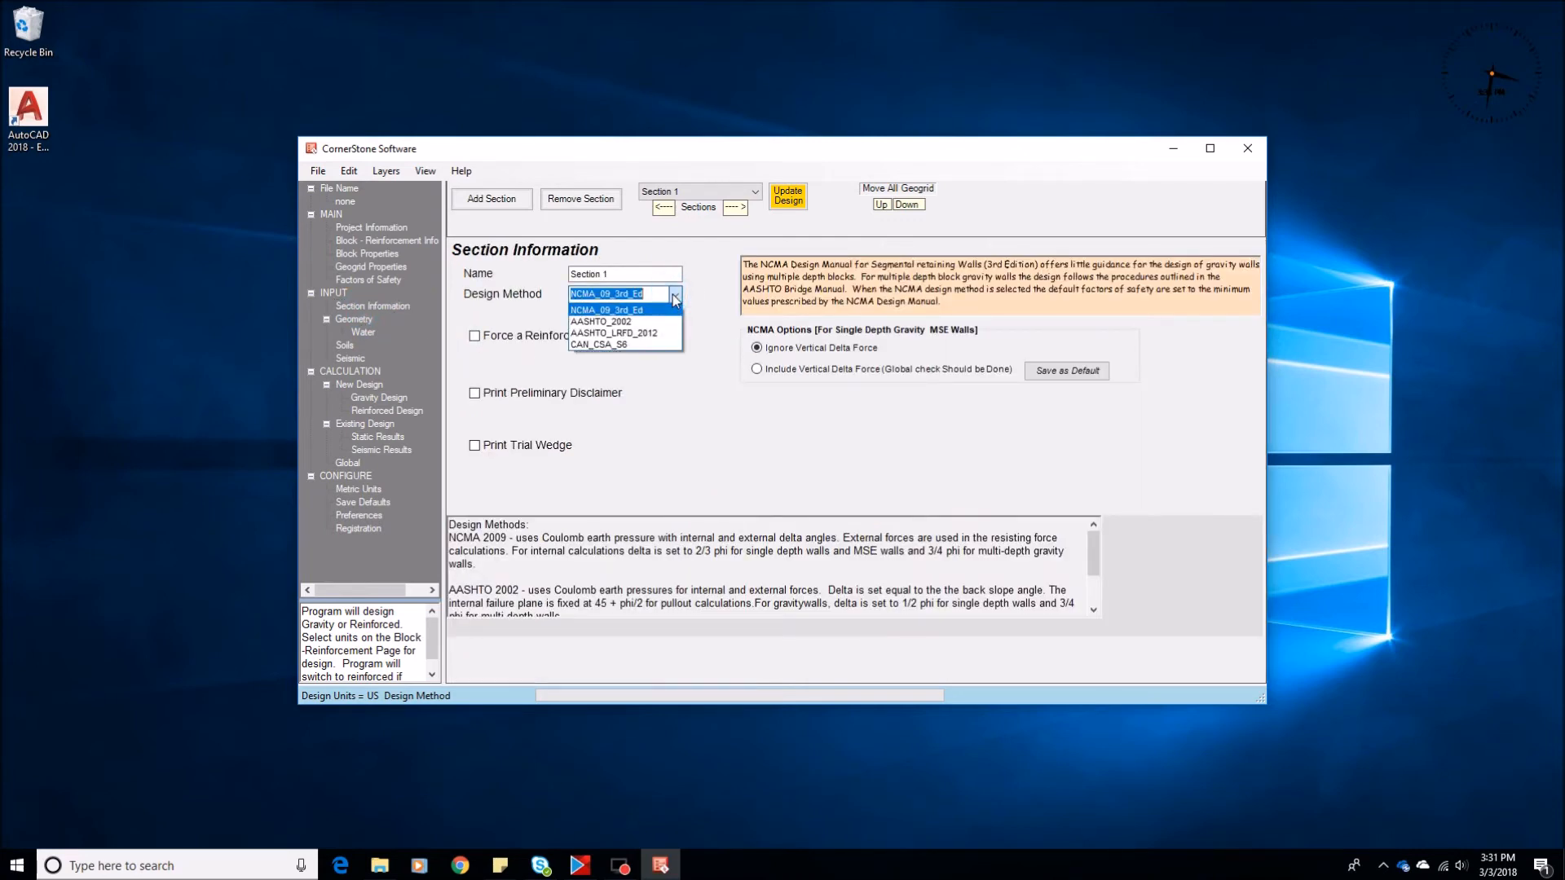
{"action": "left_click", "coordinate": [662, 334]}
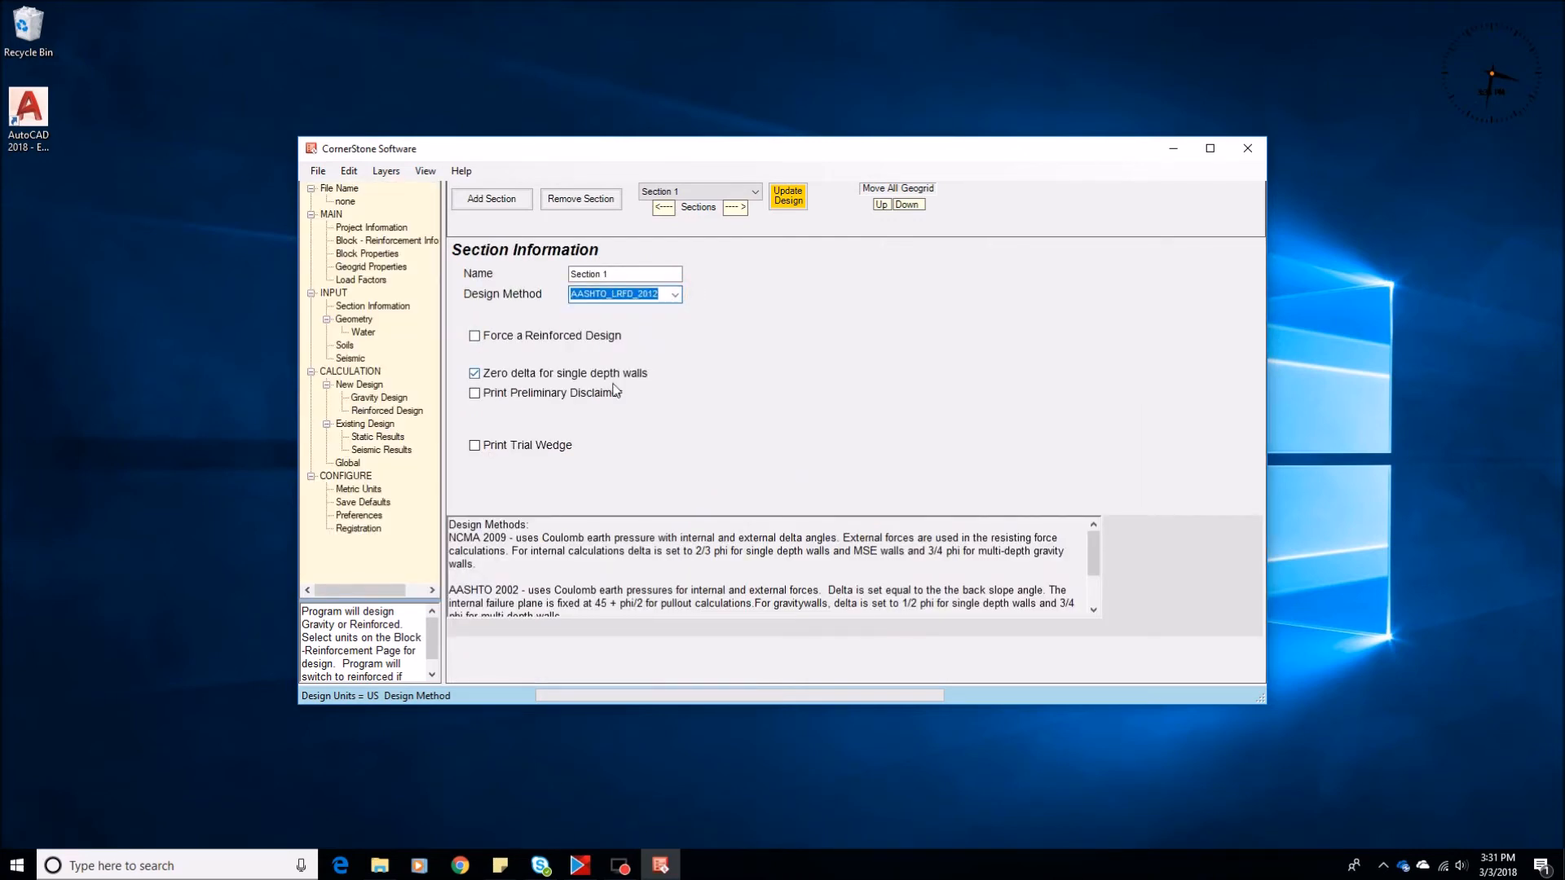
Check the minimum L/H for the AASHTO LRFD method in the section geometry and calculate the reinforced design
{"action": "left_click", "coordinate": [354, 320]}
{"action": "left_click", "coordinate": [586, 554]}
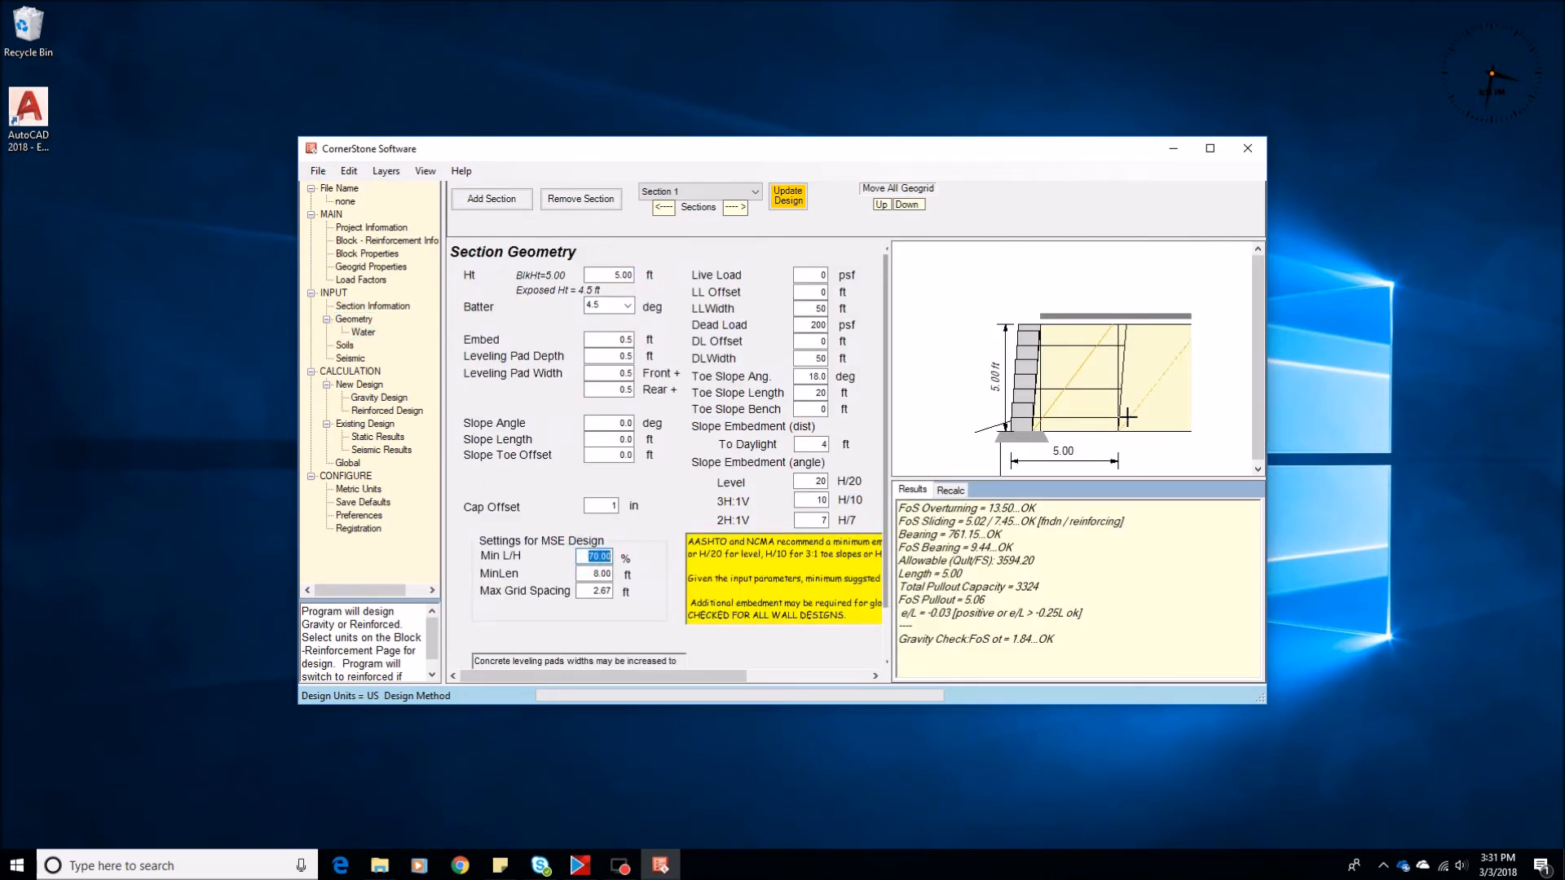
{"action": "left_click", "coordinate": [380, 412]}
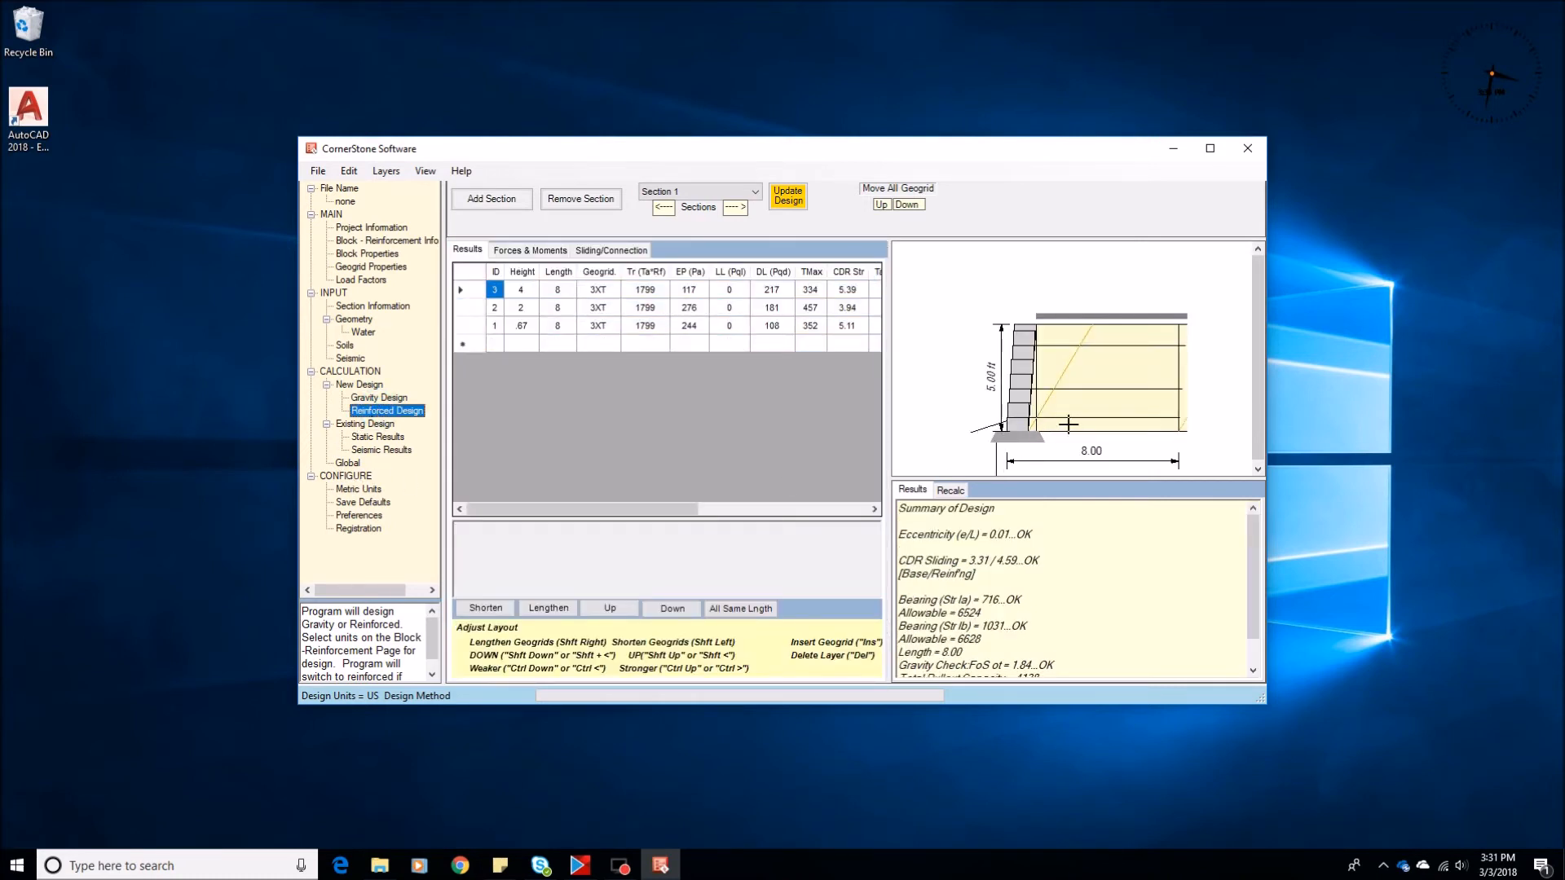
Enable the 0.7H From Back of Face preference and review the reinforced design results
{"action": "left_click", "coordinate": [355, 516]}
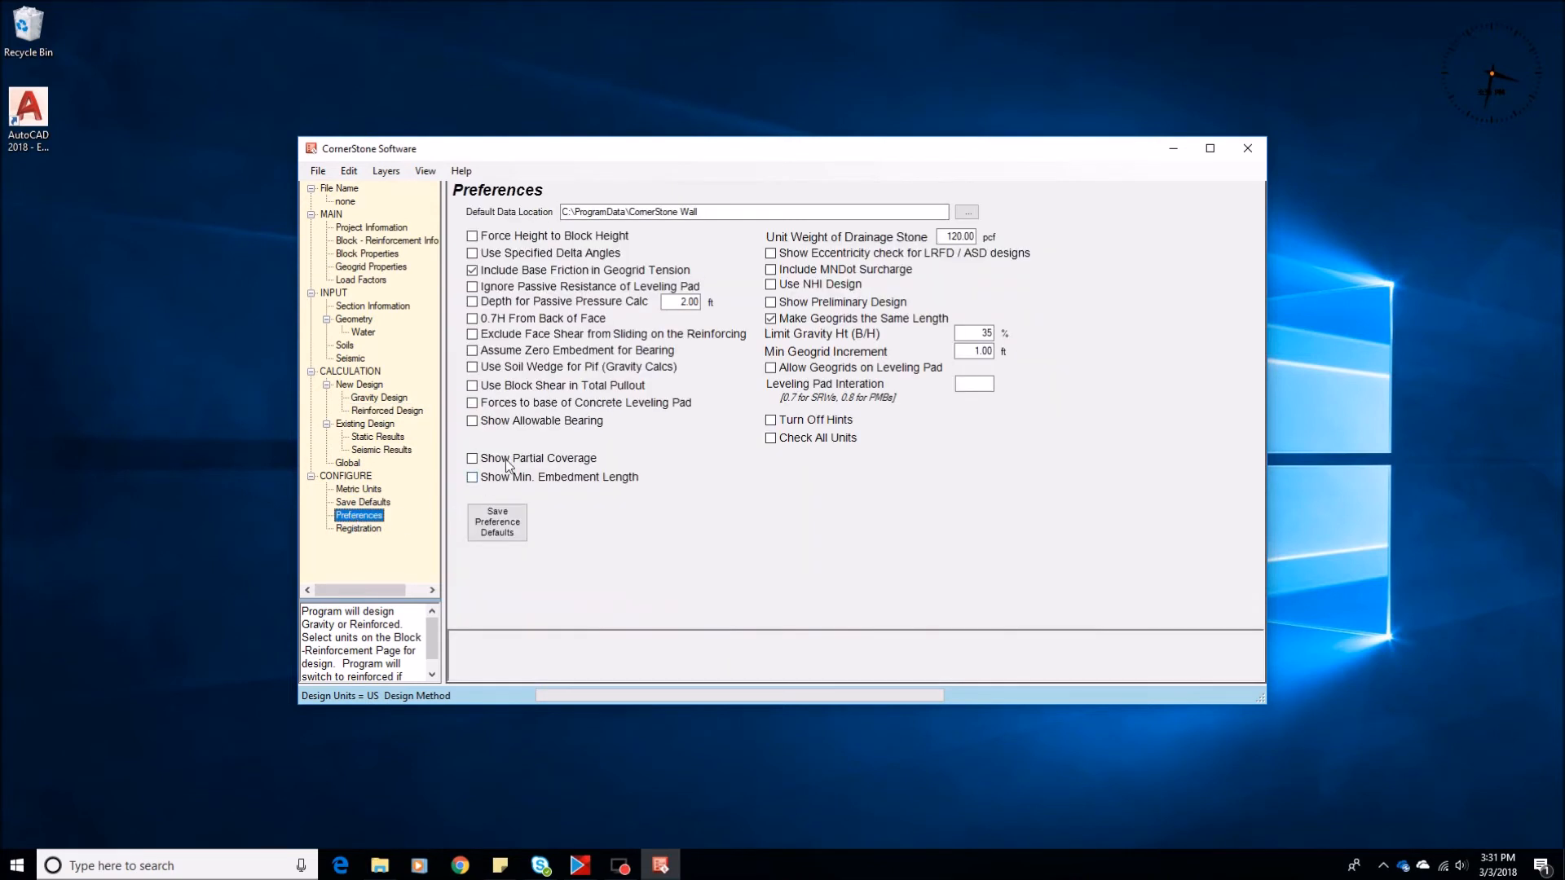
{"action": "left_click", "coordinate": [480, 320]}
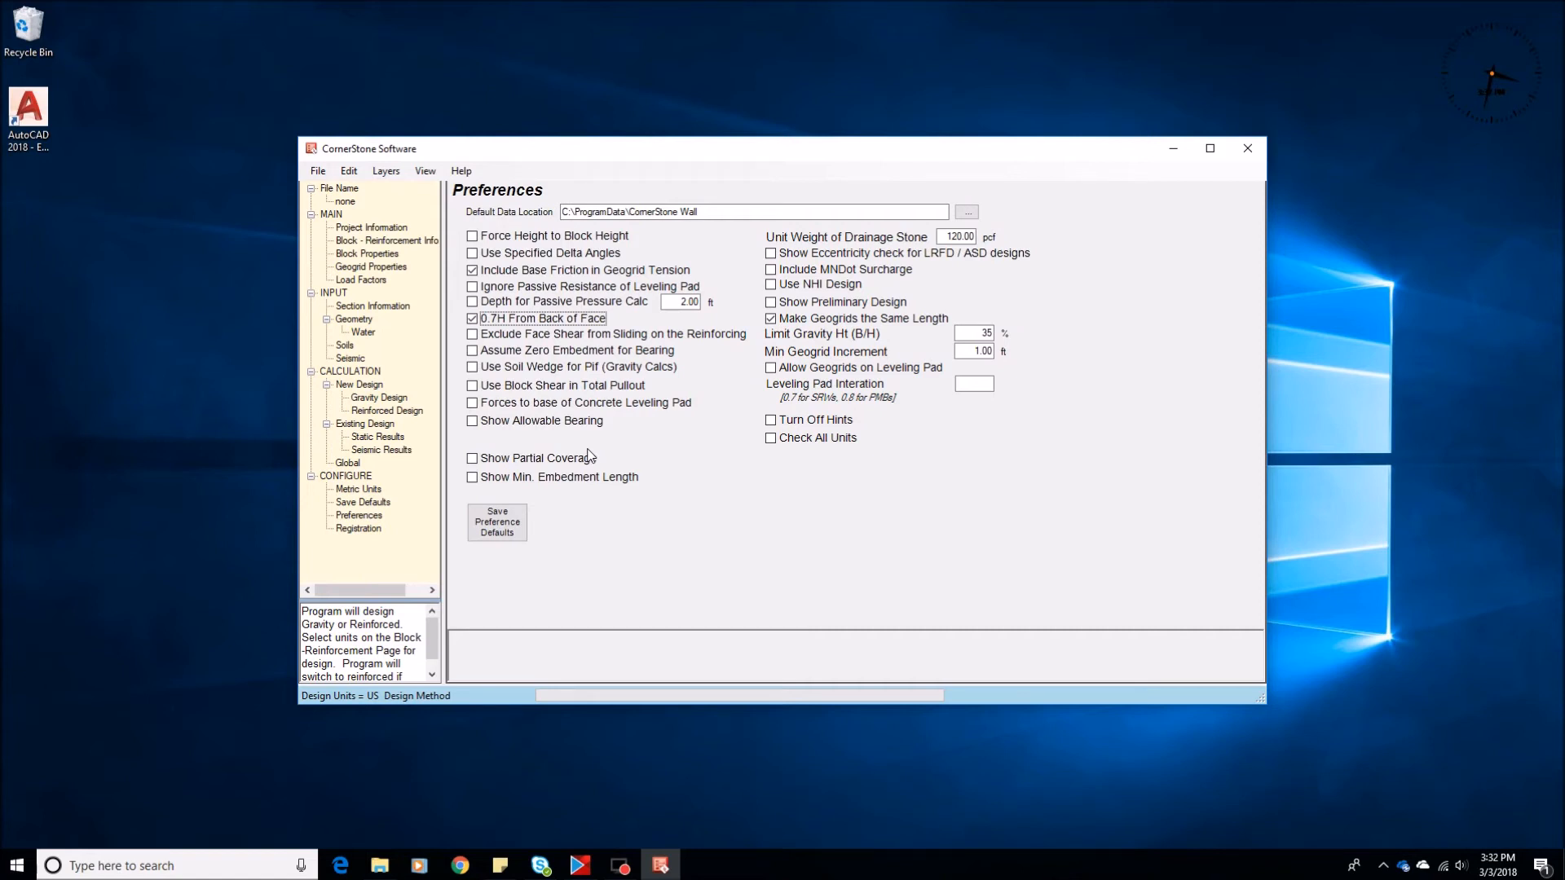
{"action": "left_click", "coordinate": [380, 413]}
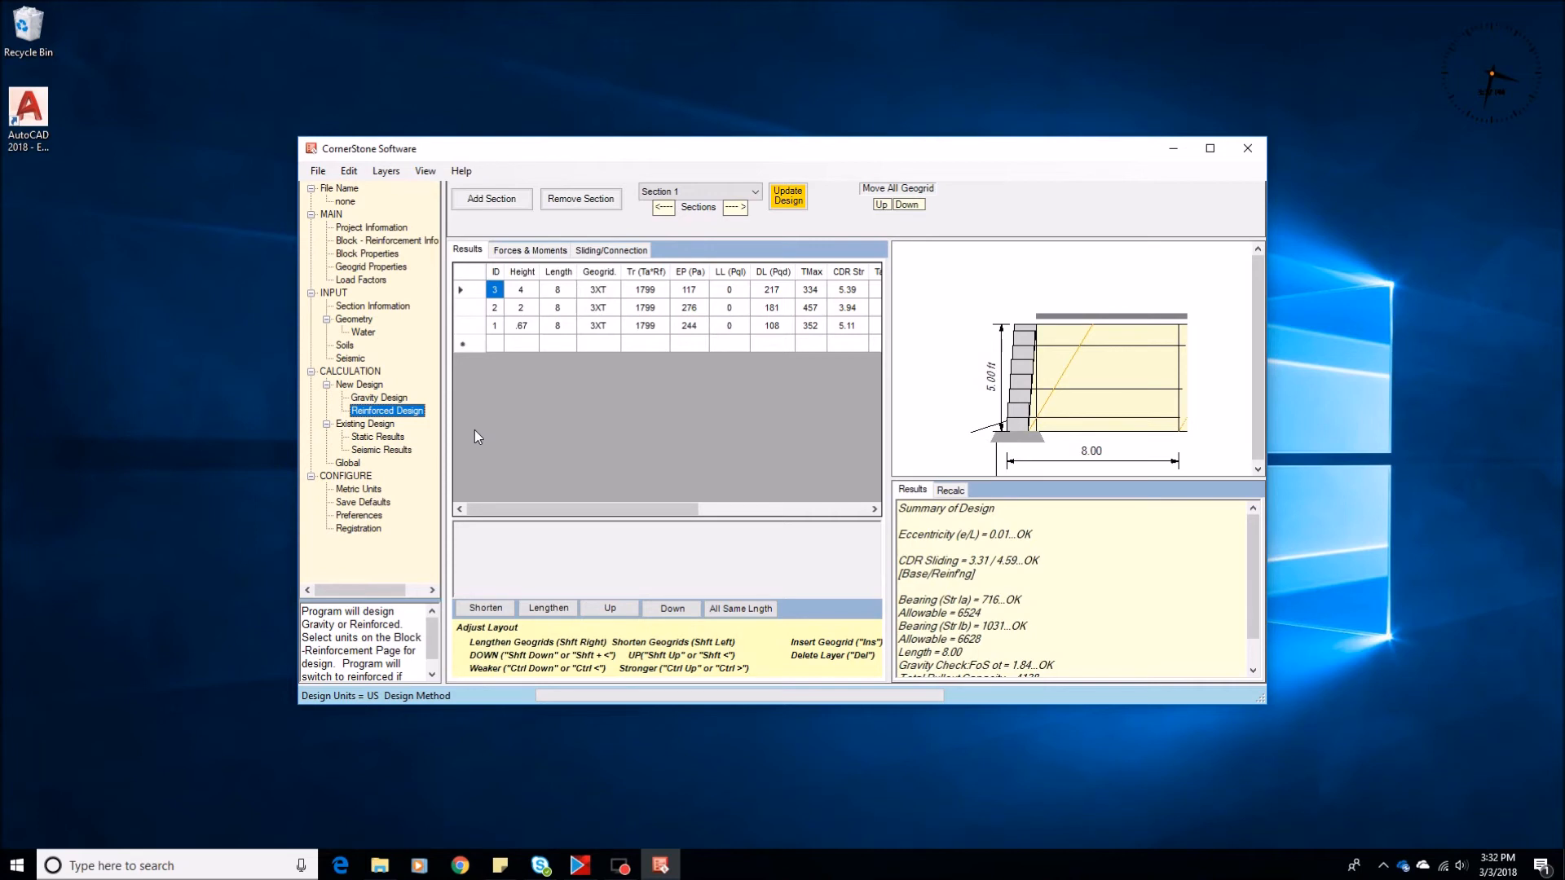
Check the MSE minimum length in the section geometry and change the section's design method to NCMA_09_3rd_Ed
{"action": "left_click", "coordinate": [358, 320]}
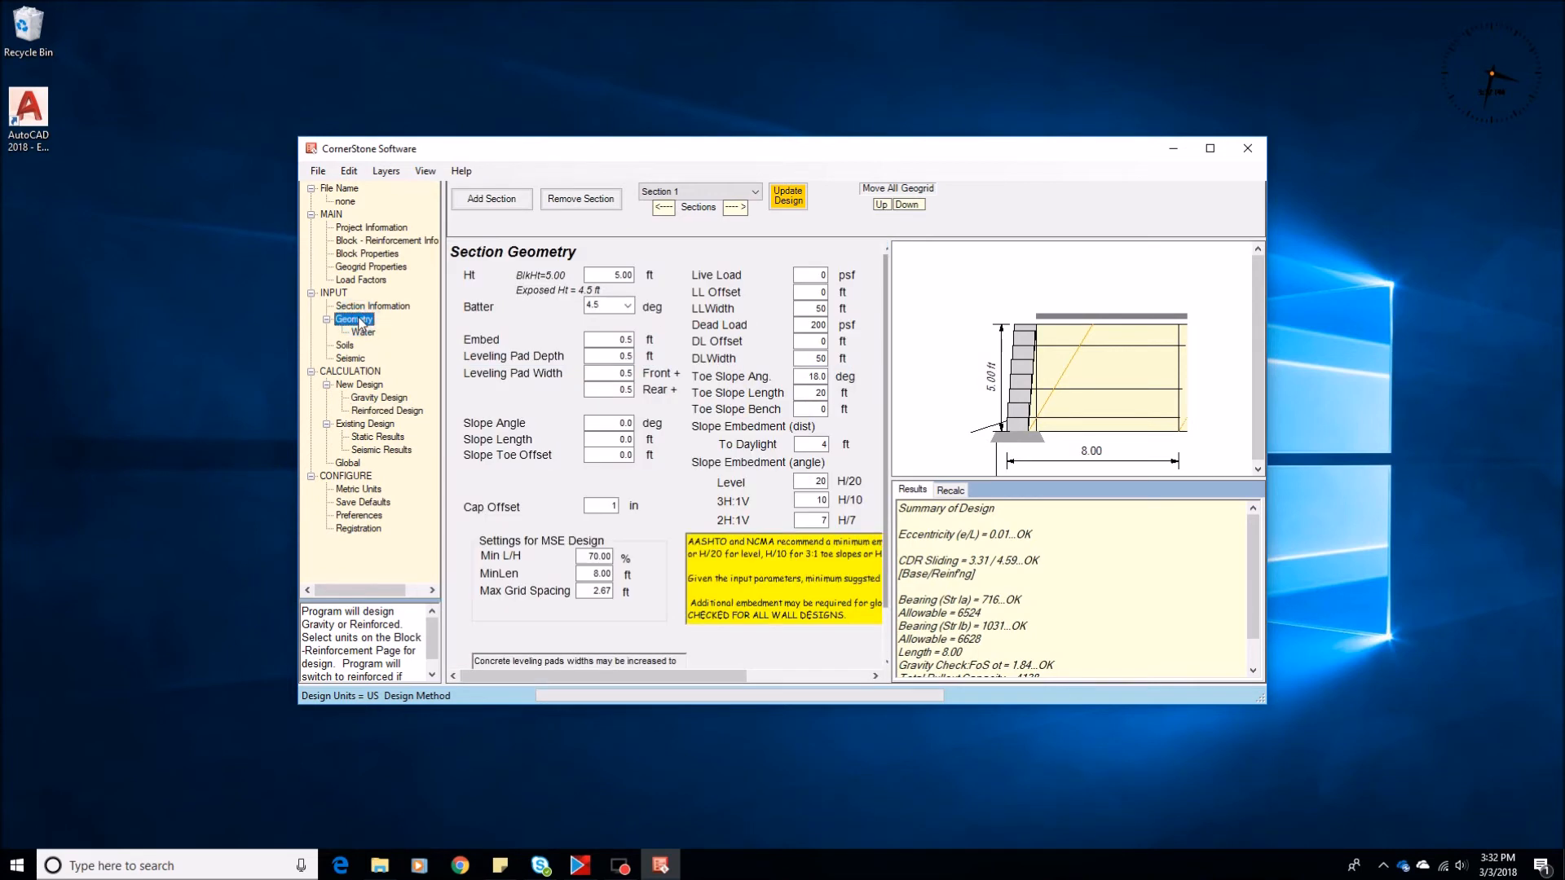
{"action": "left_click", "coordinate": [586, 572]}
{"action": "left_click", "coordinate": [371, 322]}
{"action": "left_click", "coordinate": [366, 305]}
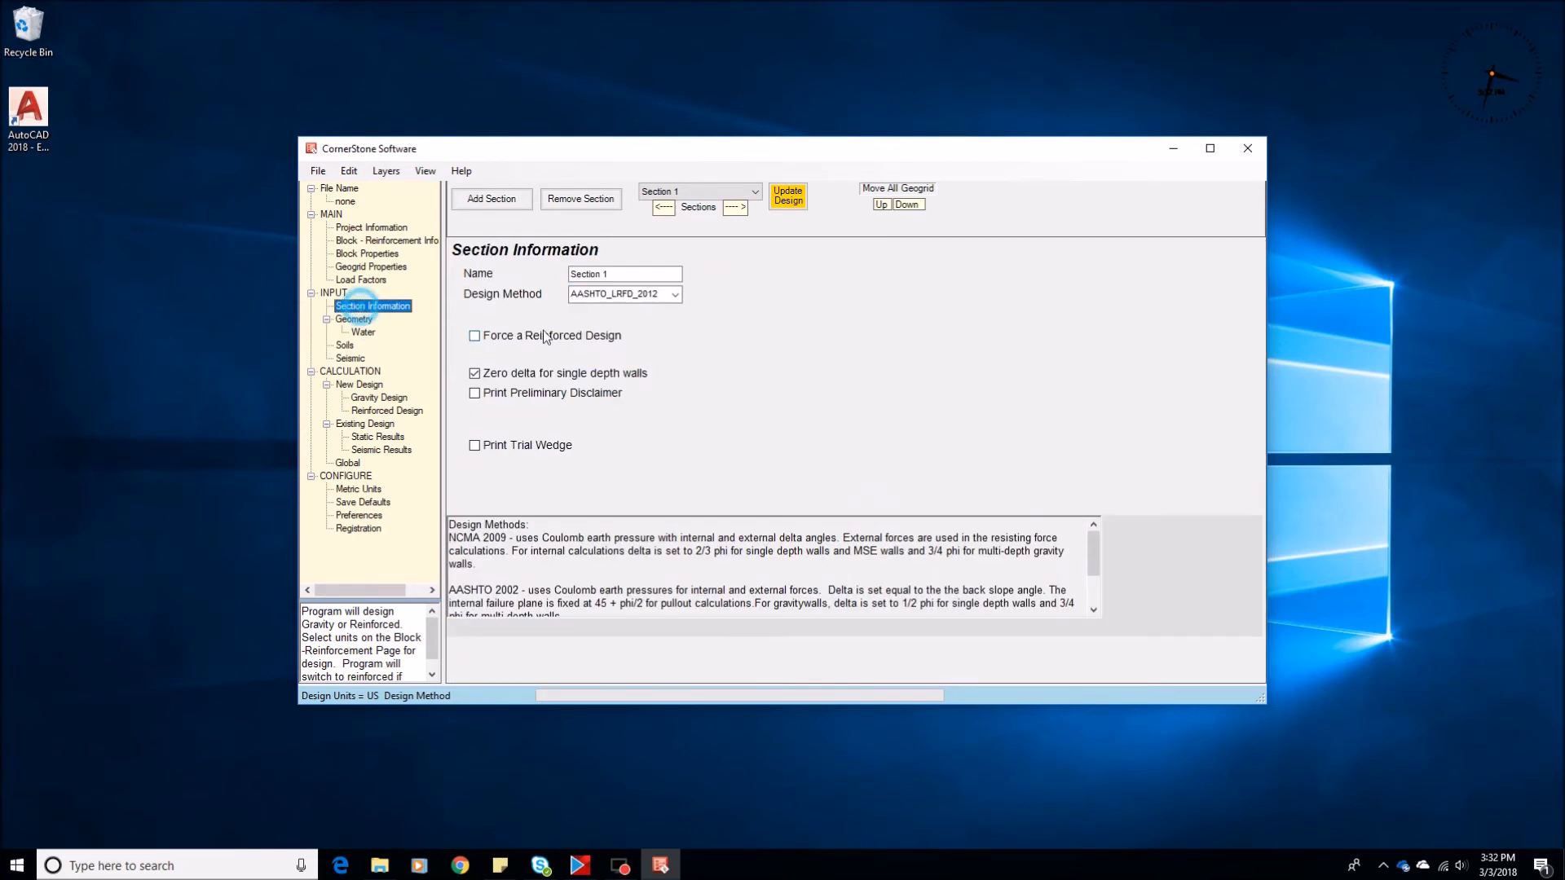
{"action": "left_click", "coordinate": [675, 295]}
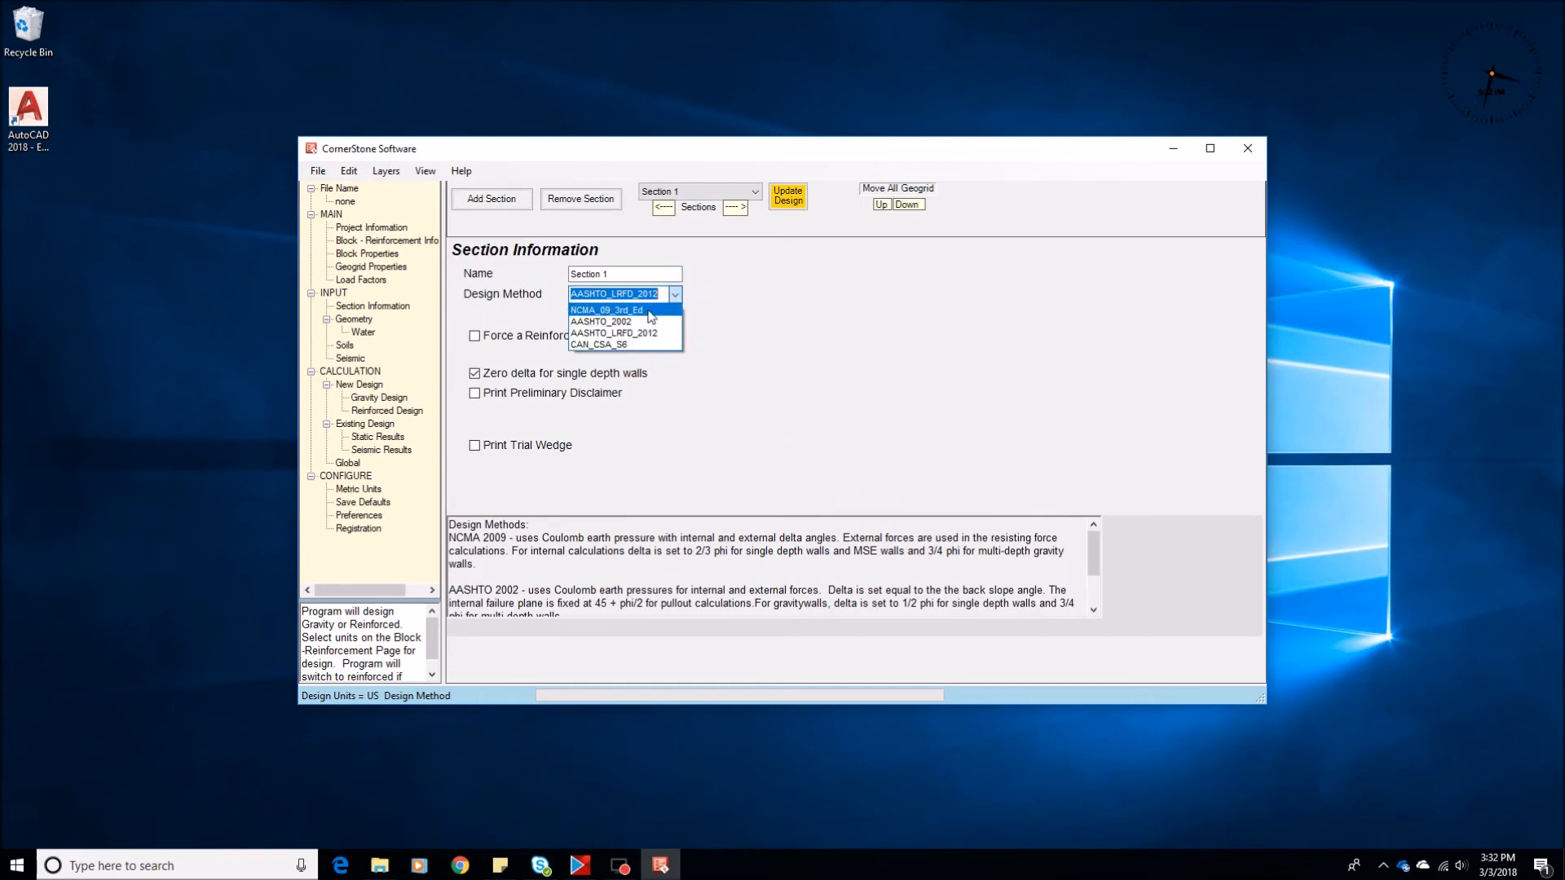
{"action": "left_click", "coordinate": [611, 310]}
Set the section's maximum grid spacing to 1.5 ft and calculate the reinforced design
{"action": "left_click", "coordinate": [357, 320]}
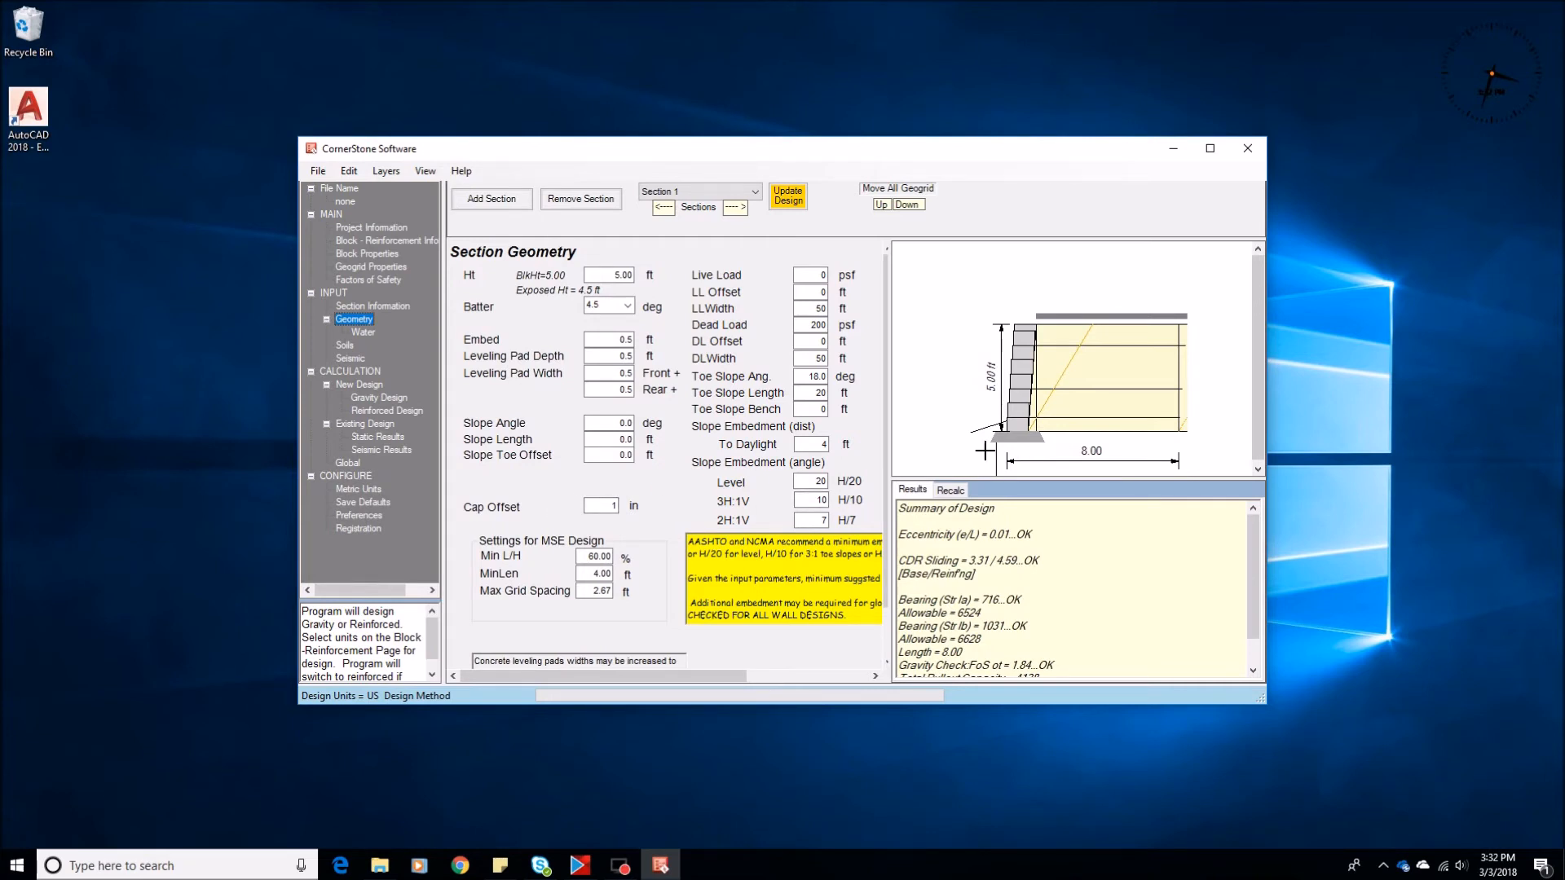
{"action": "left_click", "coordinate": [585, 595]}
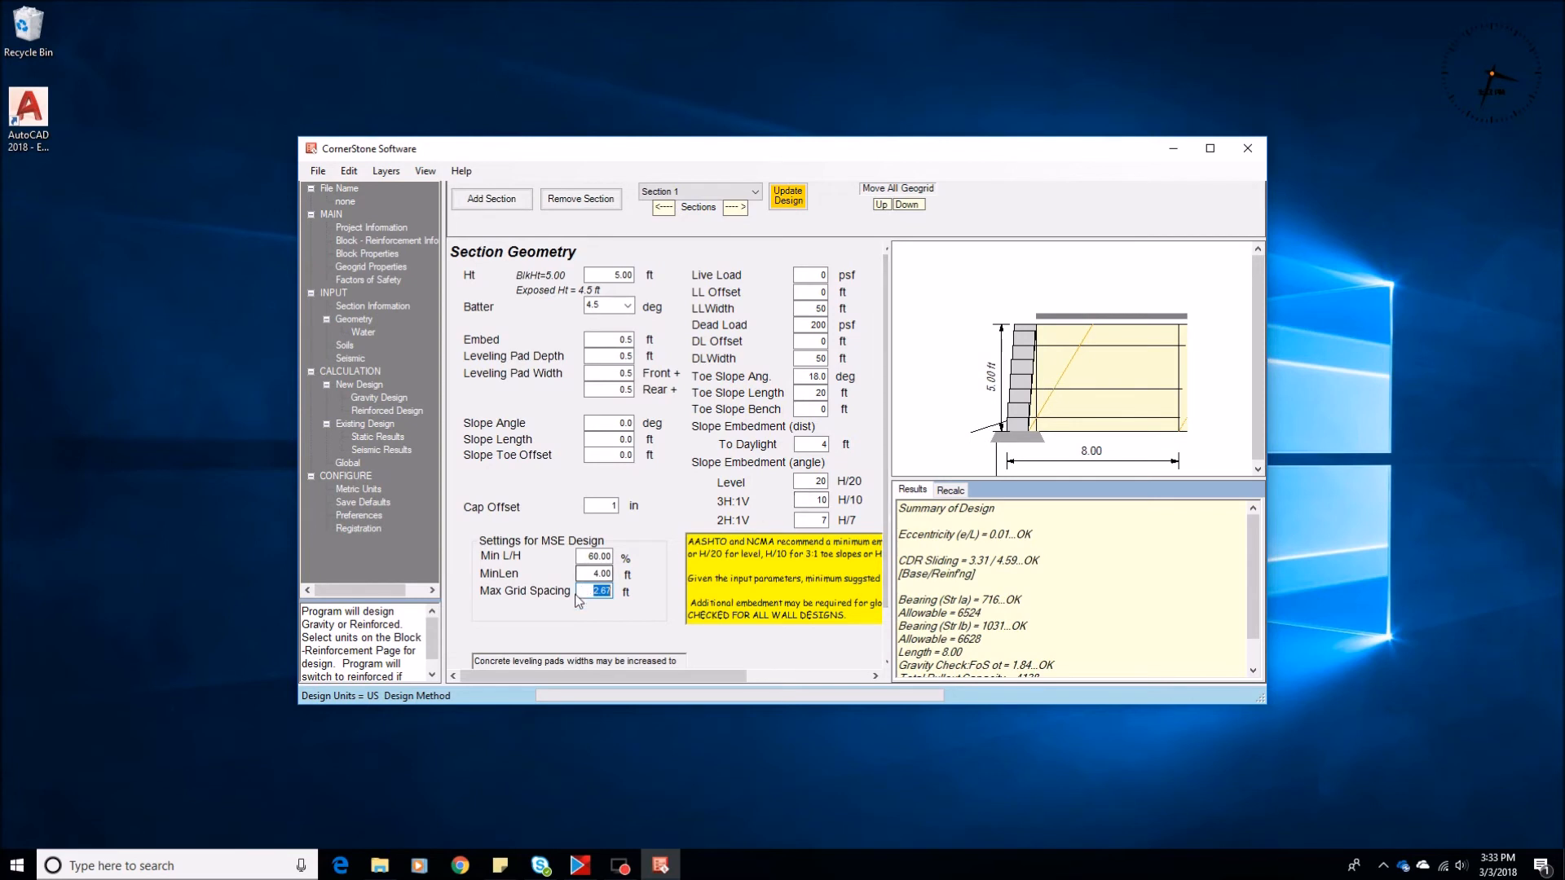
{"action": "type", "text": "1.5"}
{"action": "left_click", "coordinate": [383, 411]}
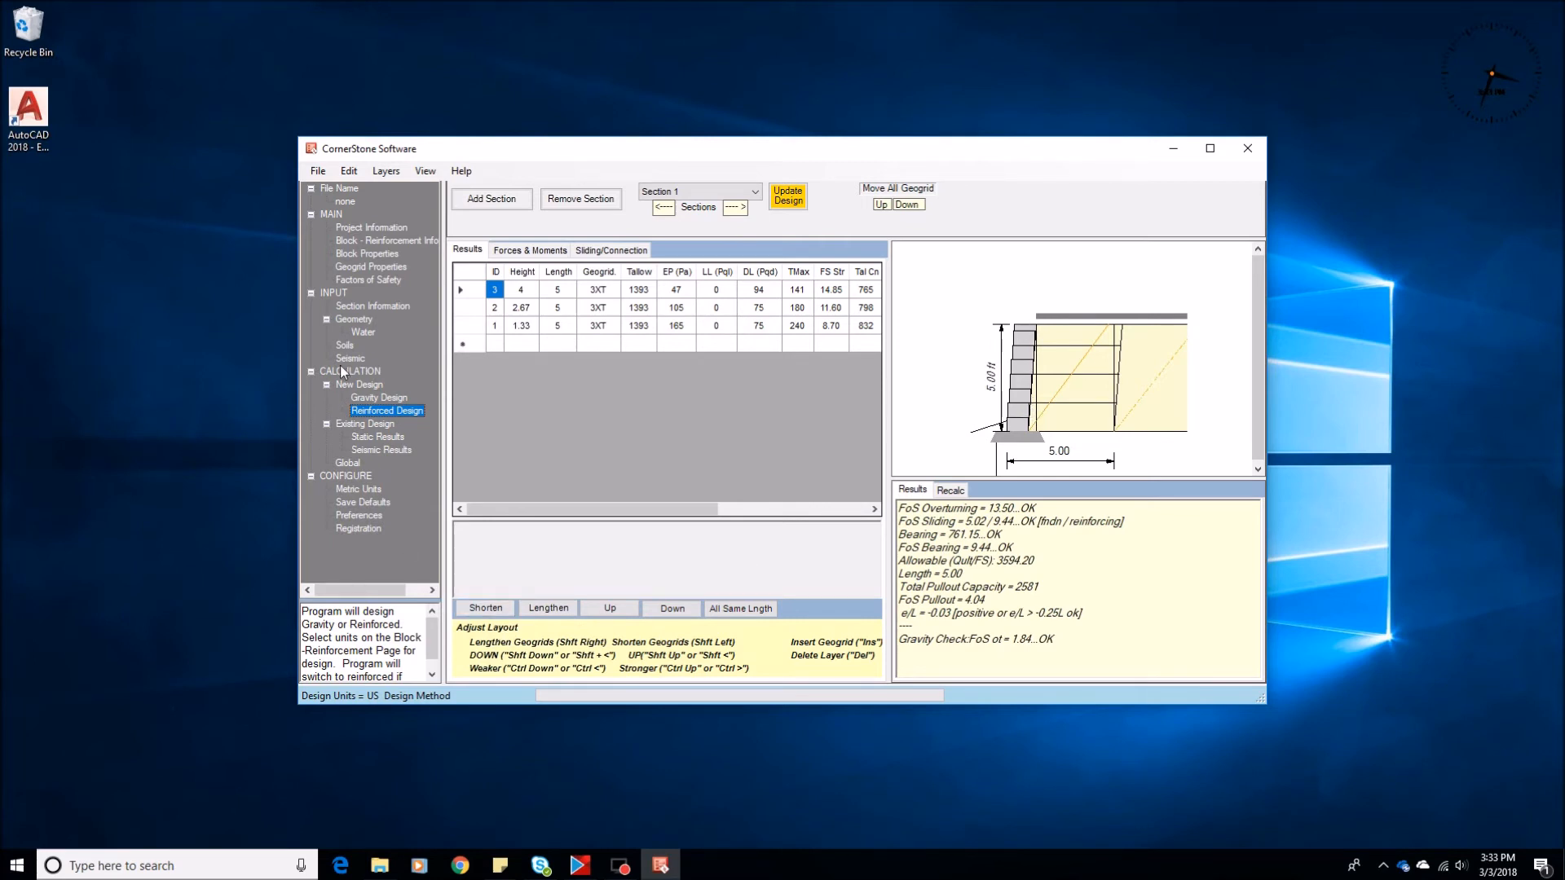
Set the maximum grid spacing to 10 ft and recalculate the reinforced design
{"action": "left_click", "coordinate": [351, 325]}
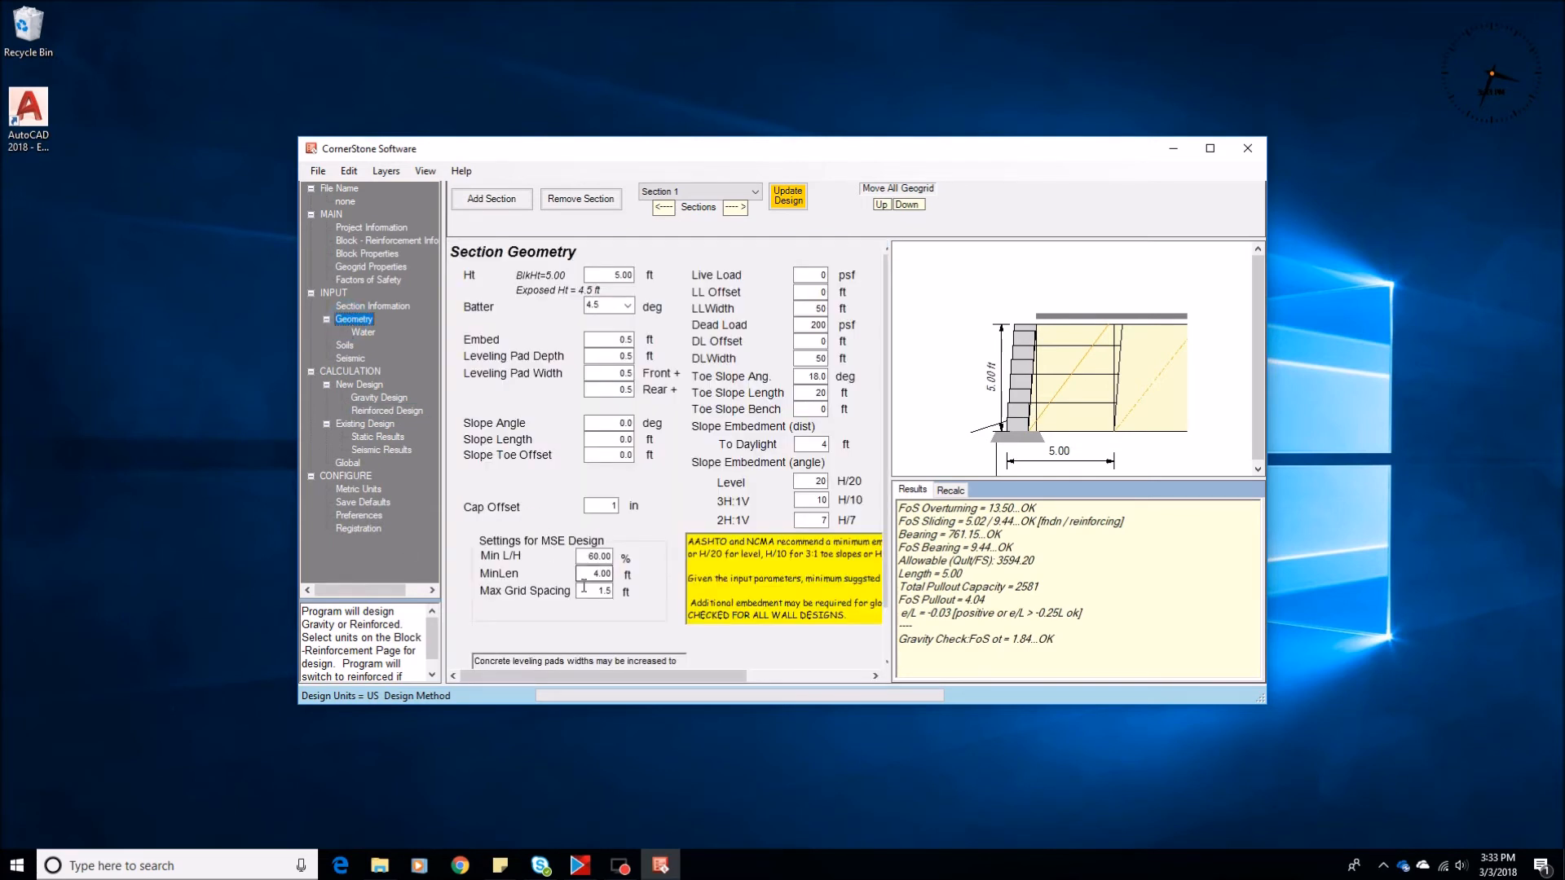
{"action": "left_click", "coordinate": [593, 591]}
{"action": "type", "text": "10"}
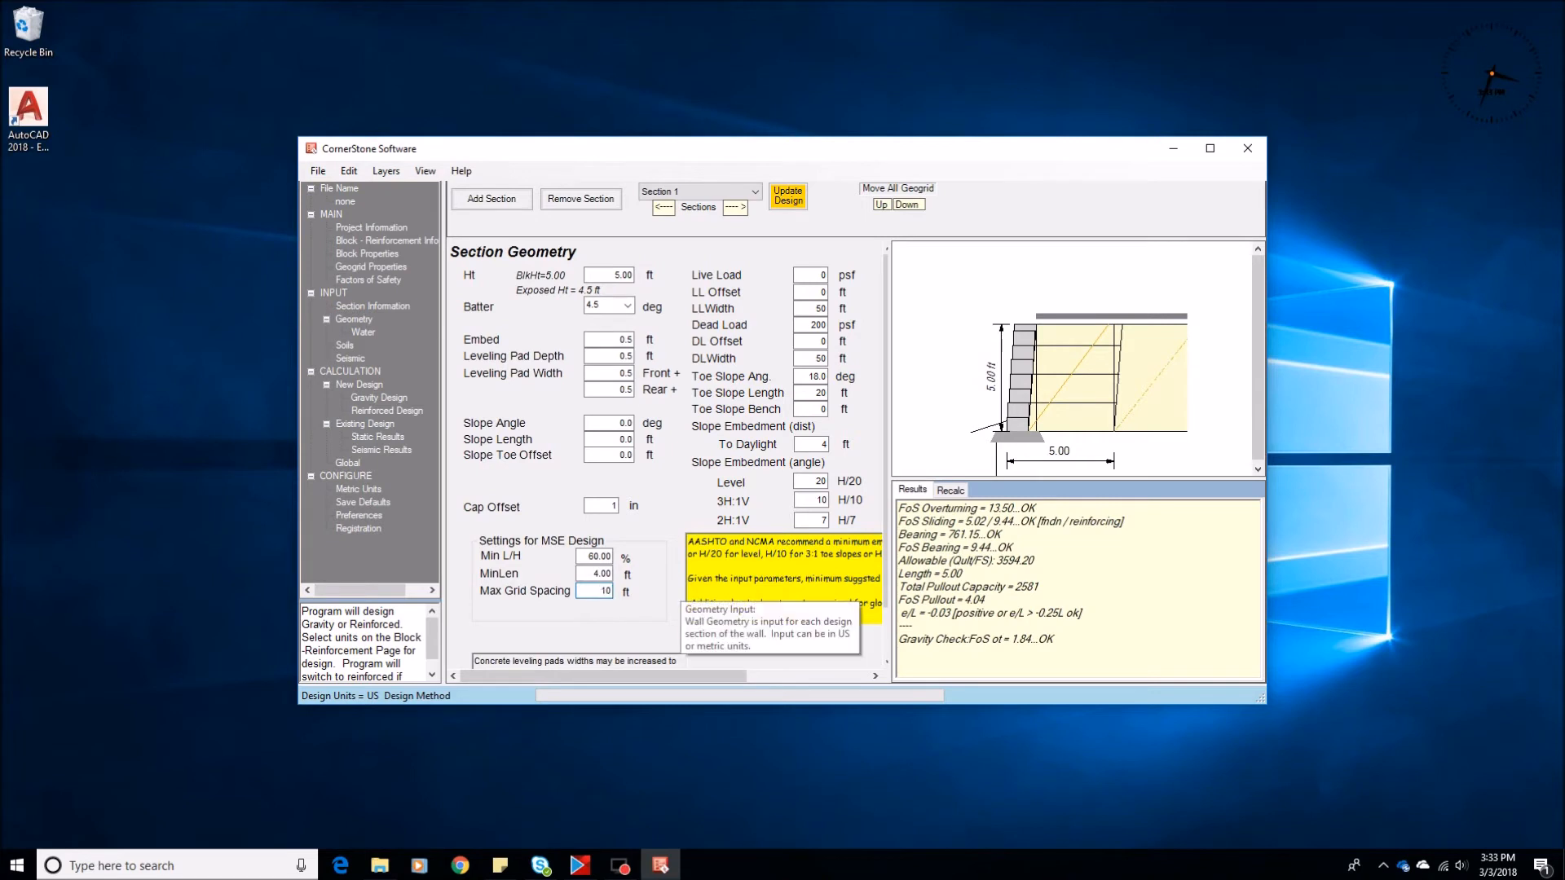
{"action": "left_click", "coordinate": [377, 412]}
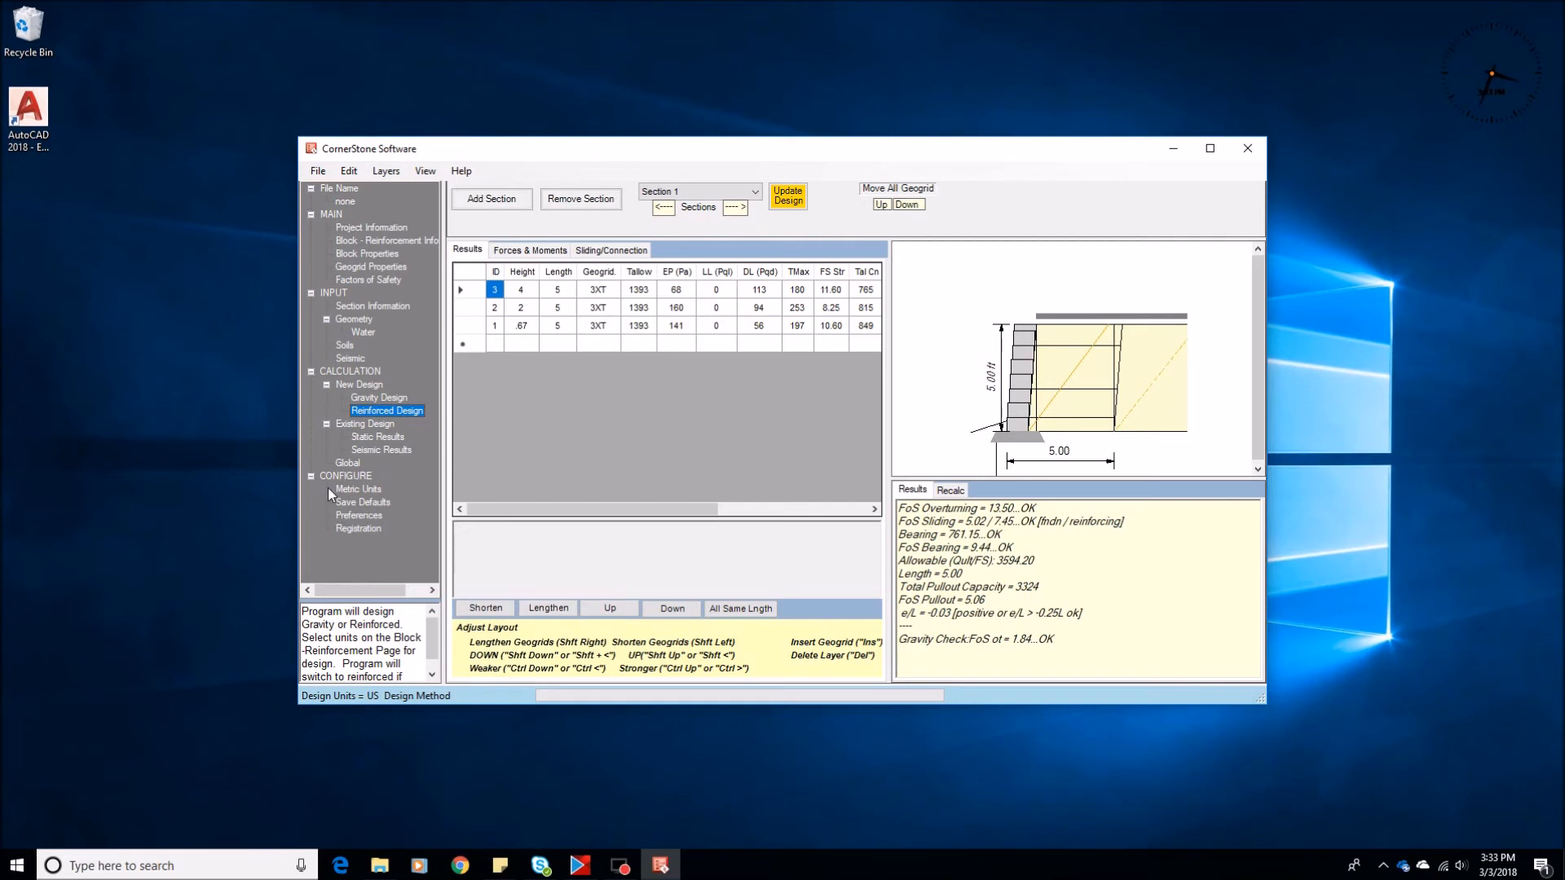
Delete the middle geogrid layer and check the pullout safety factors of the two remaining layers
{"action": "left_click", "coordinate": [520, 308]}
{"action": "key", "text": "Delete"}
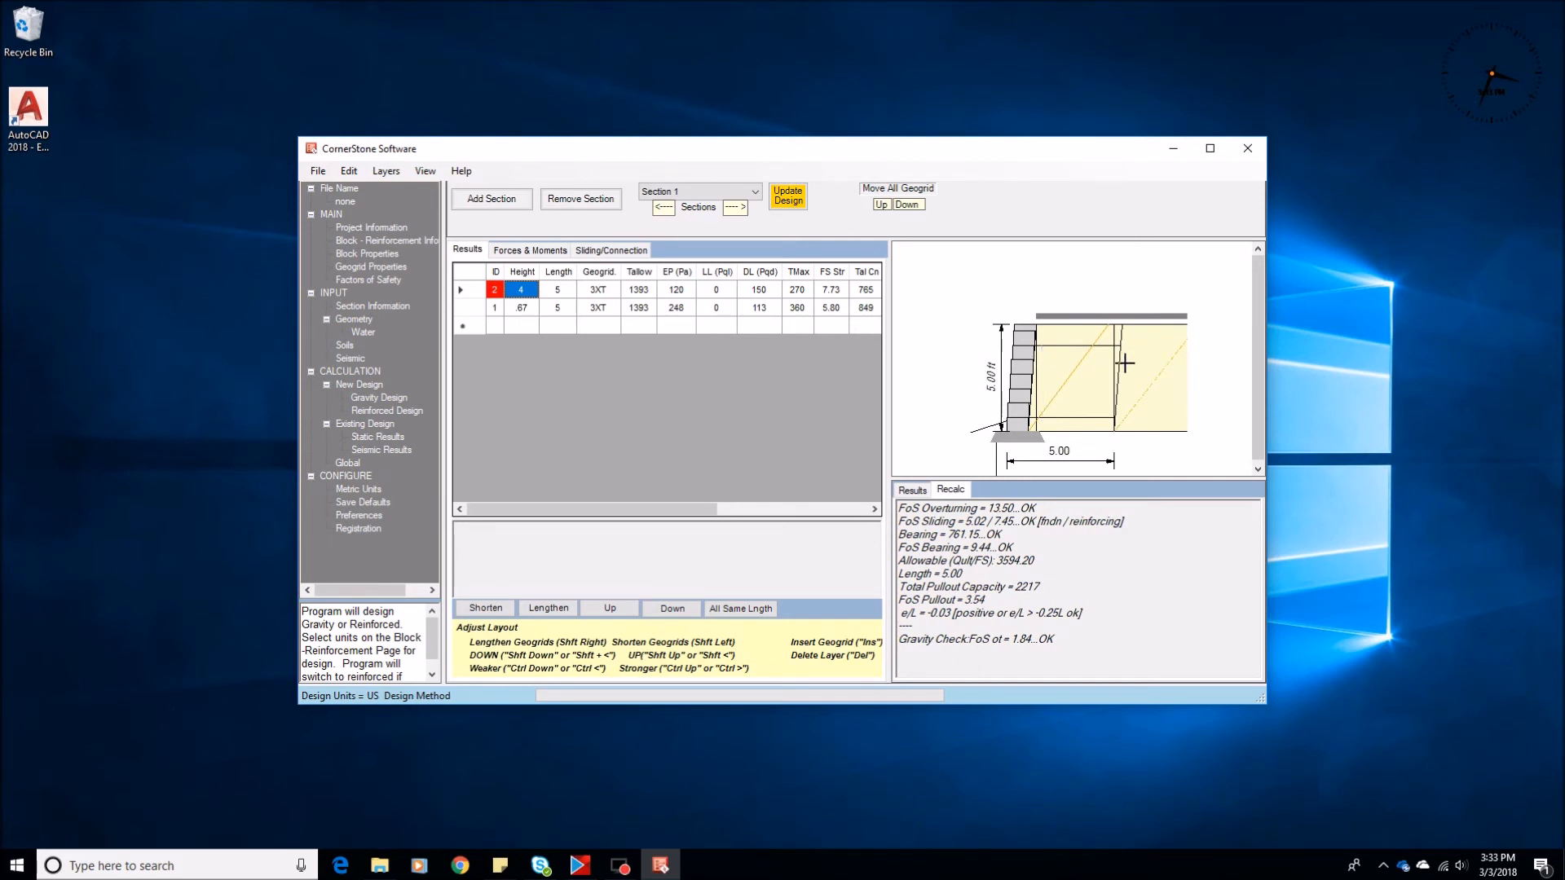
{"action": "left_click_drag", "start_coordinate": [668, 507], "coordinate": [819, 507]}
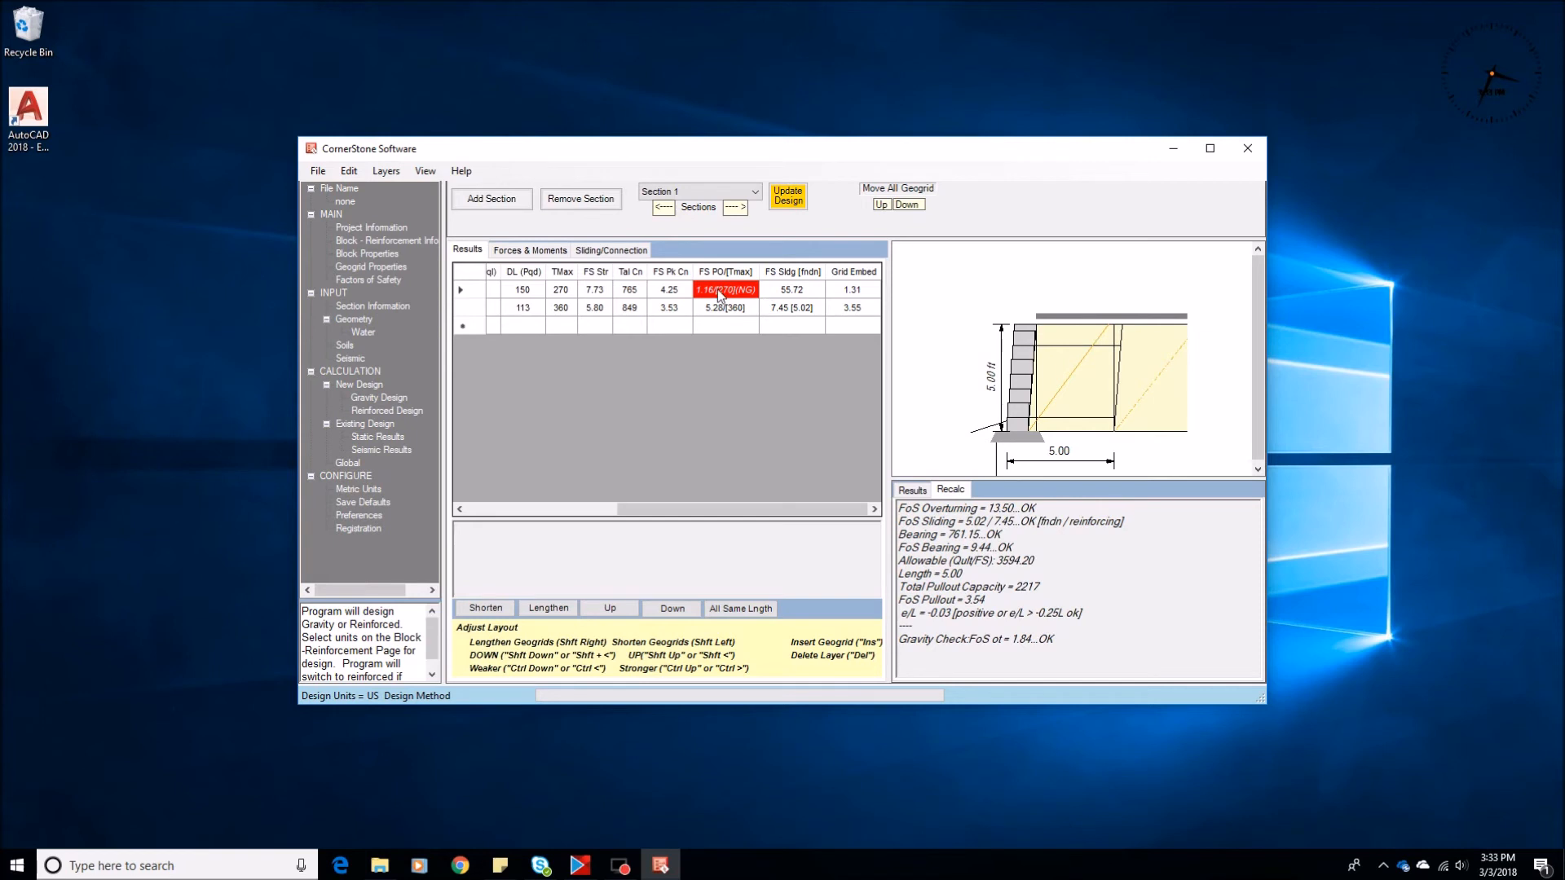
Set the section's dead load to 0 psf and recalculate the reinforced design
{"action": "left_click", "coordinate": [354, 320]}
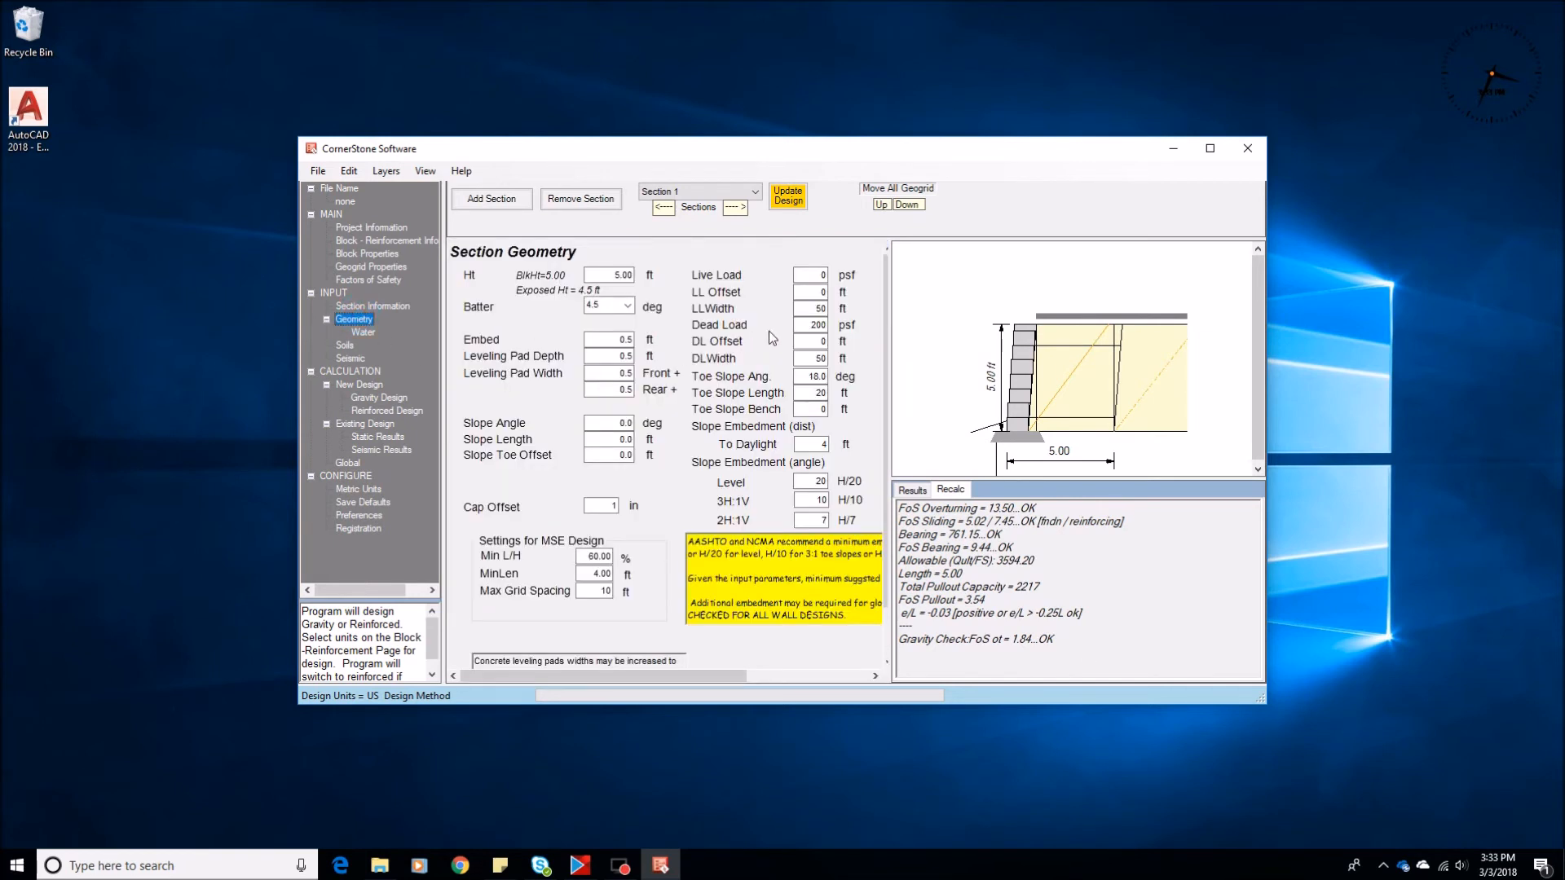
{"action": "double_click", "coordinate": [804, 325]}
{"action": "type", "text": "0"}
{"action": "left_click", "coordinate": [384, 411]}
{"action": "left_click_drag", "start_coordinate": [592, 510], "coordinate": [555, 504]}
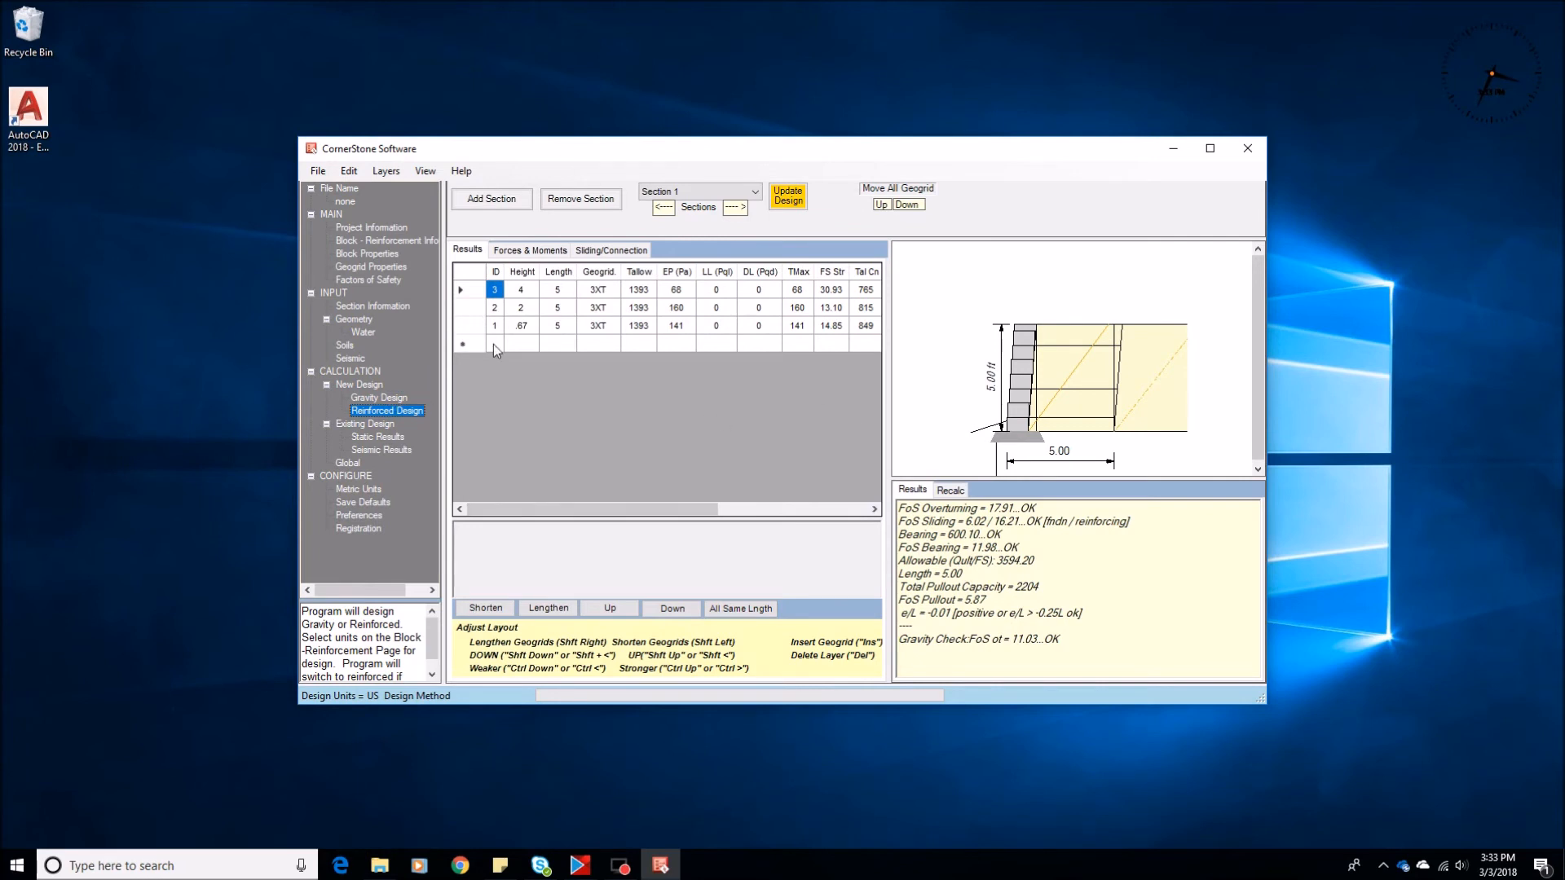
Remove the middle geogrid layer from the design without dead load and check the remaining layers' pullout
{"action": "left_click", "coordinate": [501, 310]}
{"action": "key", "text": "Delete"}
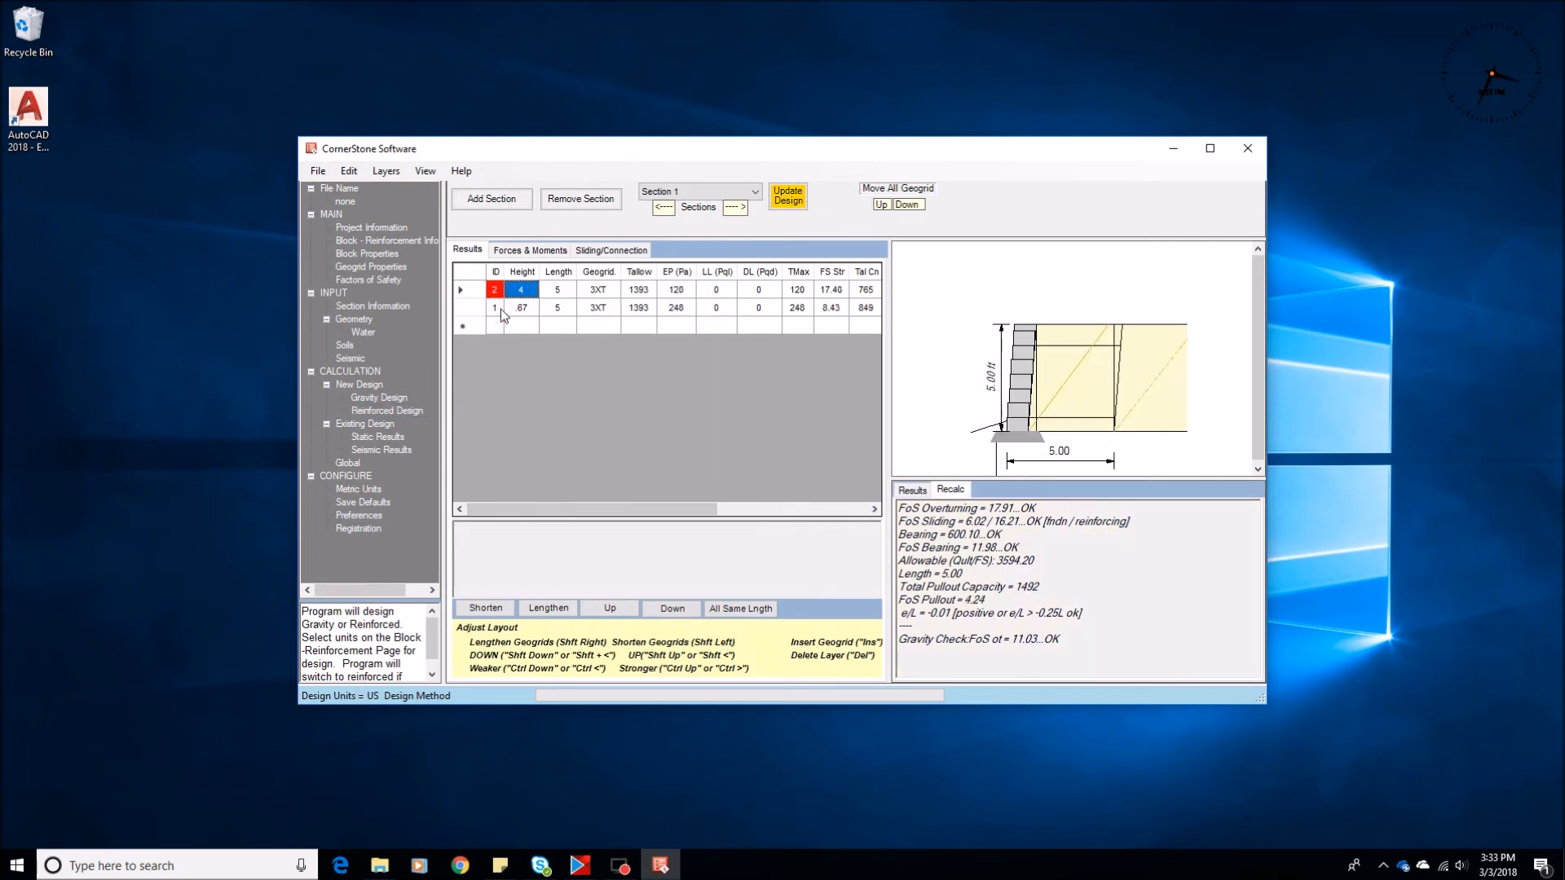
{"action": "left_click_drag", "start_coordinate": [581, 510], "coordinate": [832, 515]}
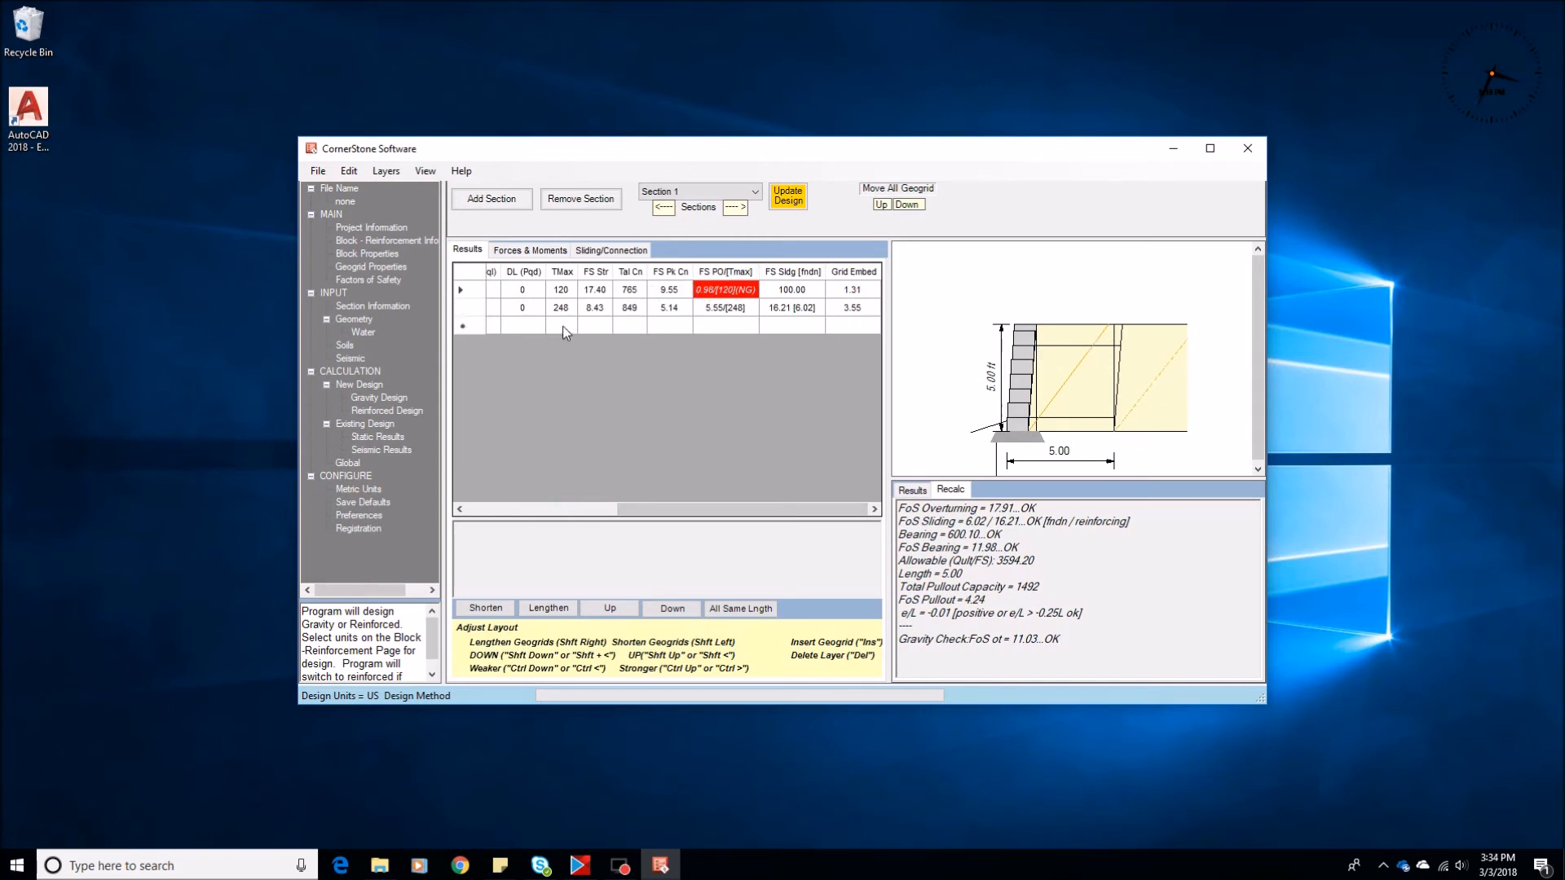
Raise the lower geogrid layer to 1.33 ft, lower the upper one to 3.33 ft, and check their pullout factors
{"action": "left_click", "coordinate": [529, 307]}
{"action": "key", "text": "shift+Up"}
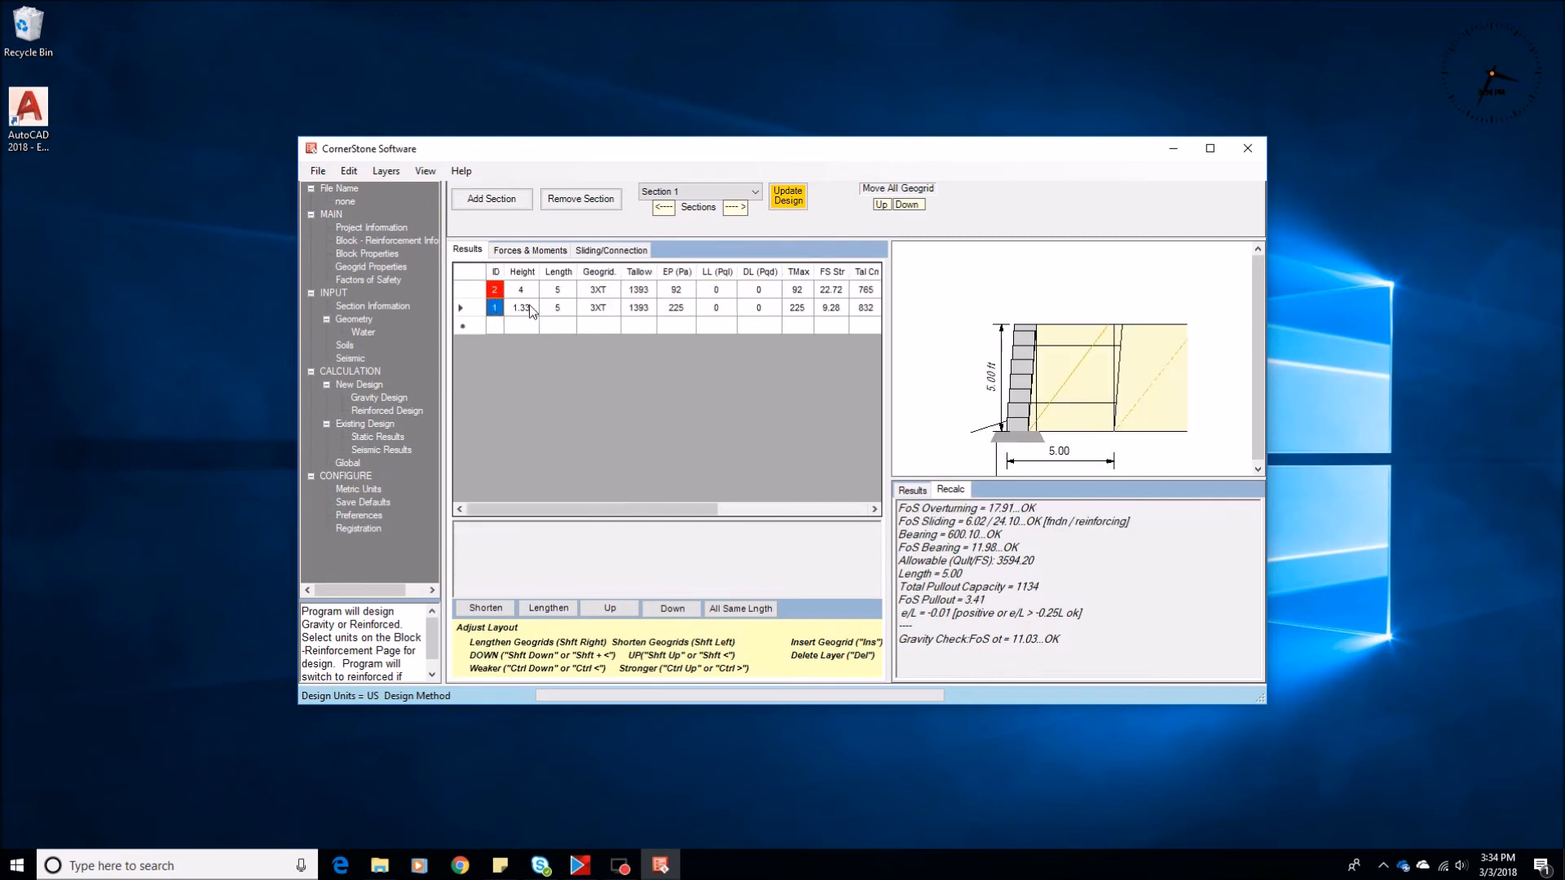
{"action": "key", "text": "Up"}
{"action": "key", "text": "shift+Down"}
{"action": "left_click_drag", "start_coordinate": [663, 509], "coordinate": [813, 508]}
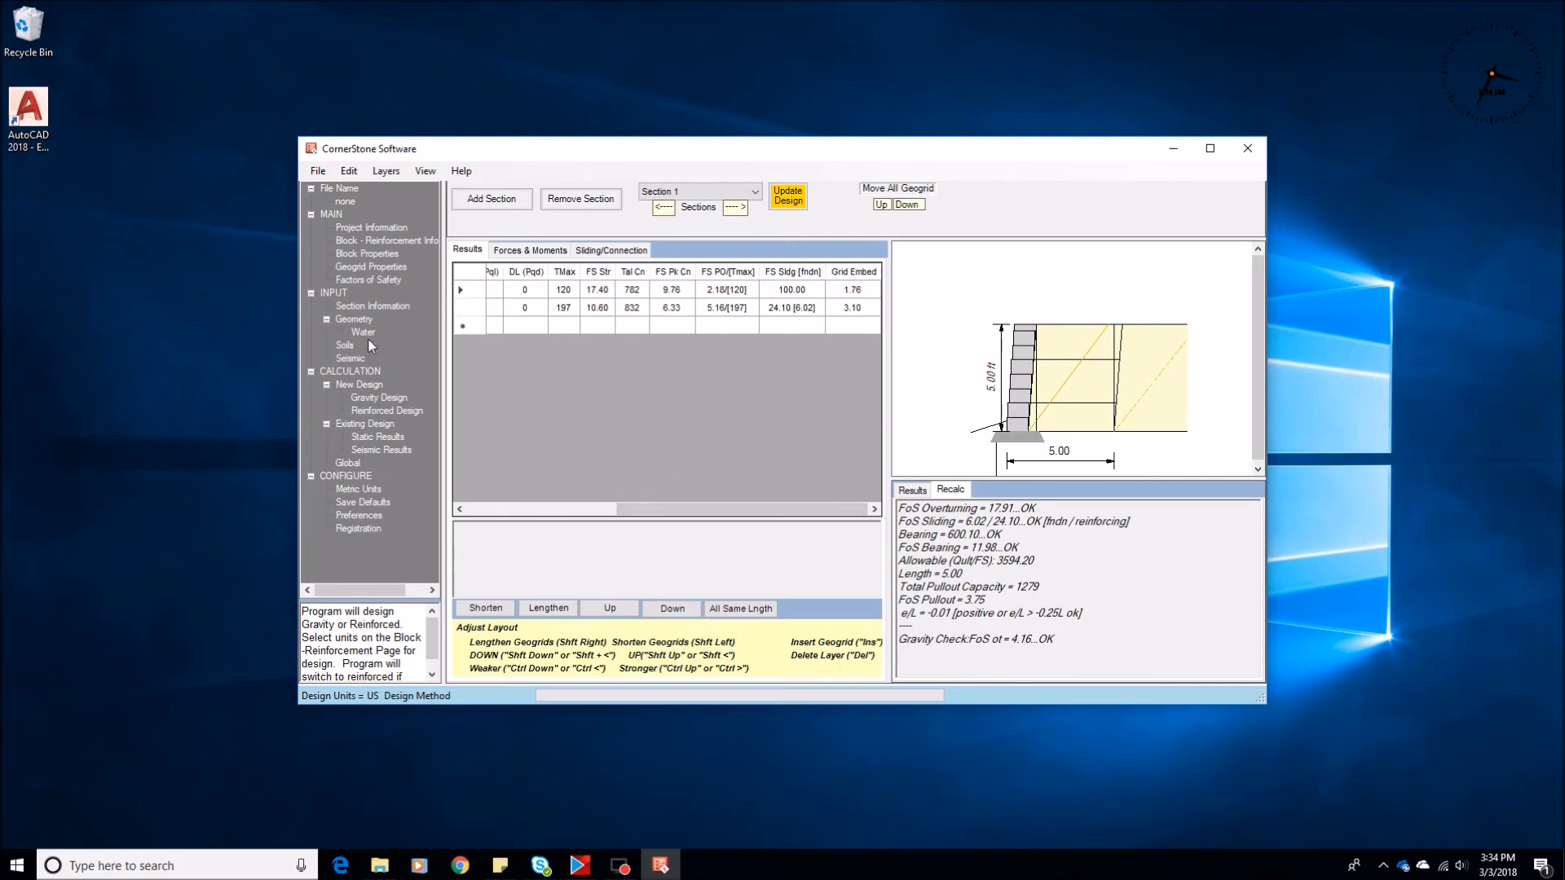
Enable the Show Allowable Bearing, Show Partial Coverage and Show Min. Embedment Length preferences
{"action": "left_click", "coordinate": [347, 319]}
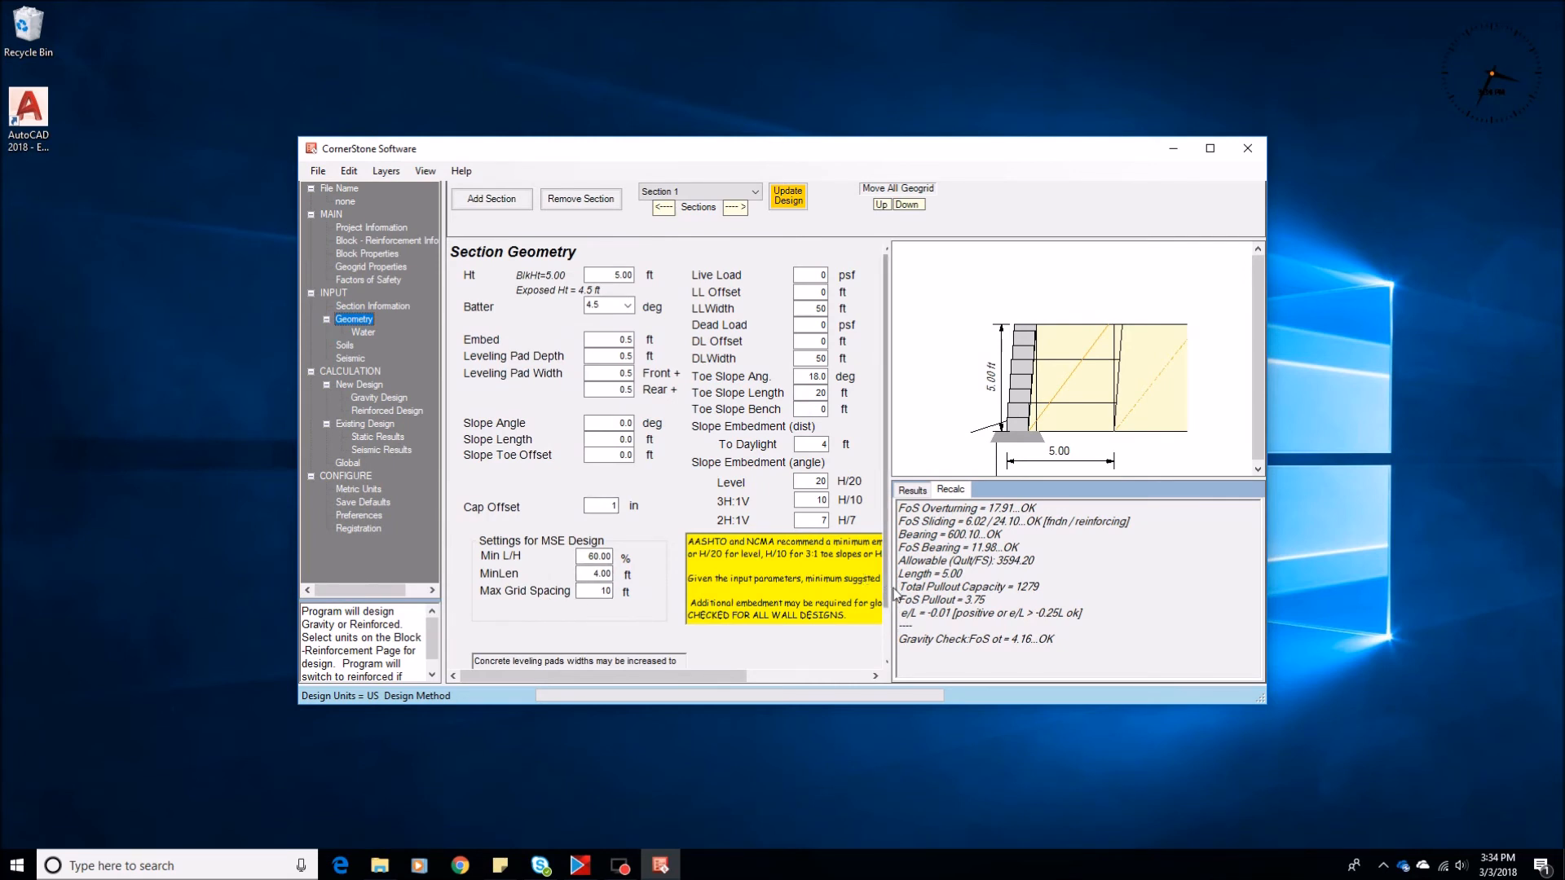
{"action": "left_click_drag", "start_coordinate": [889, 593], "coordinate": [995, 593]}
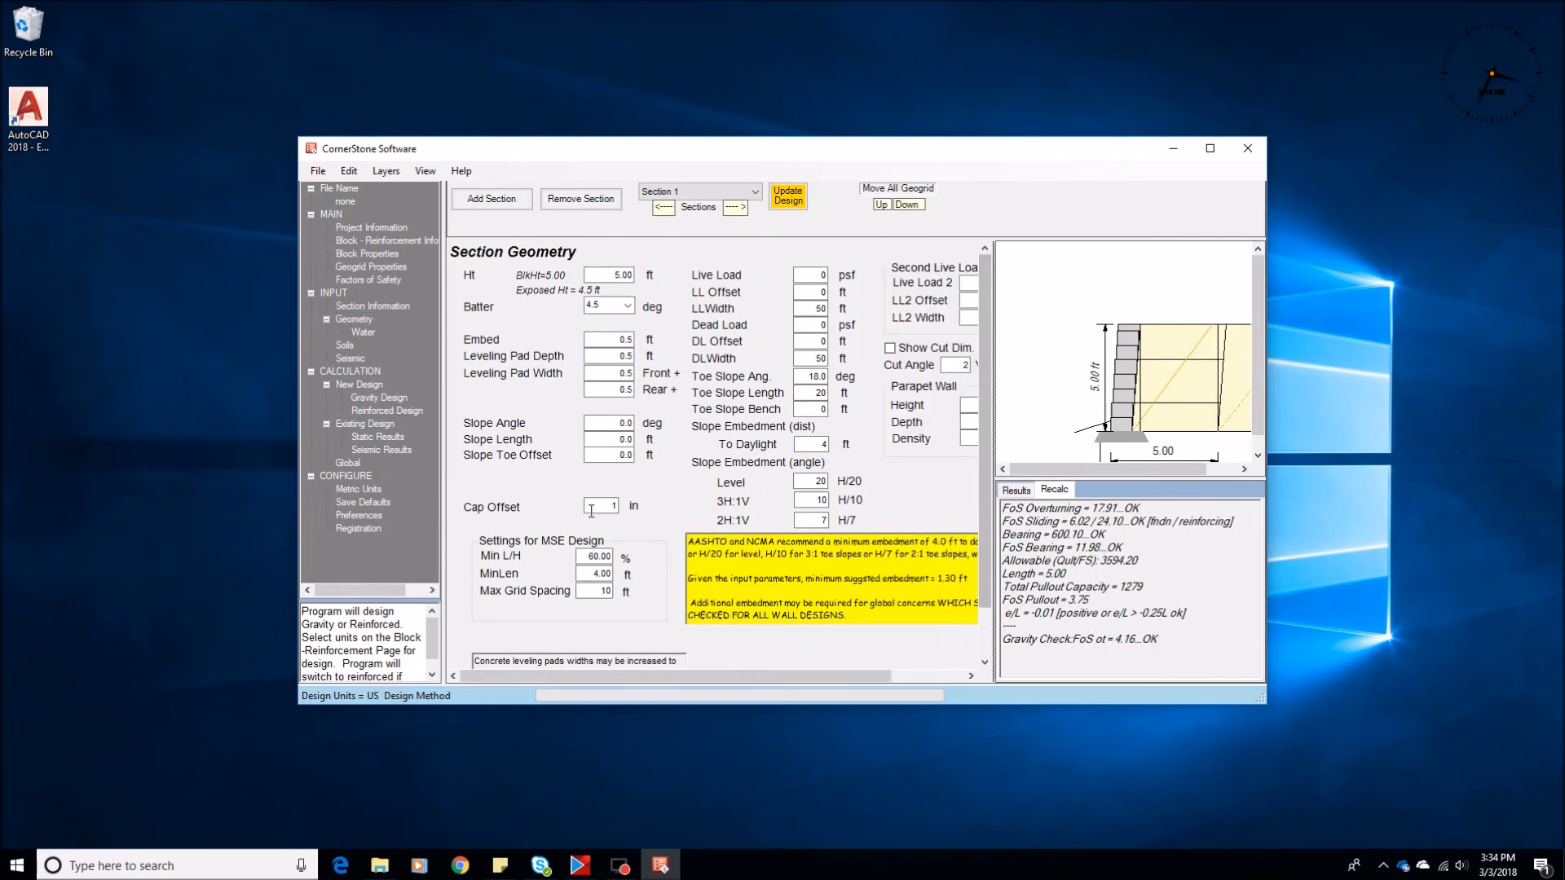
{"action": "left_click", "coordinate": [360, 517]}
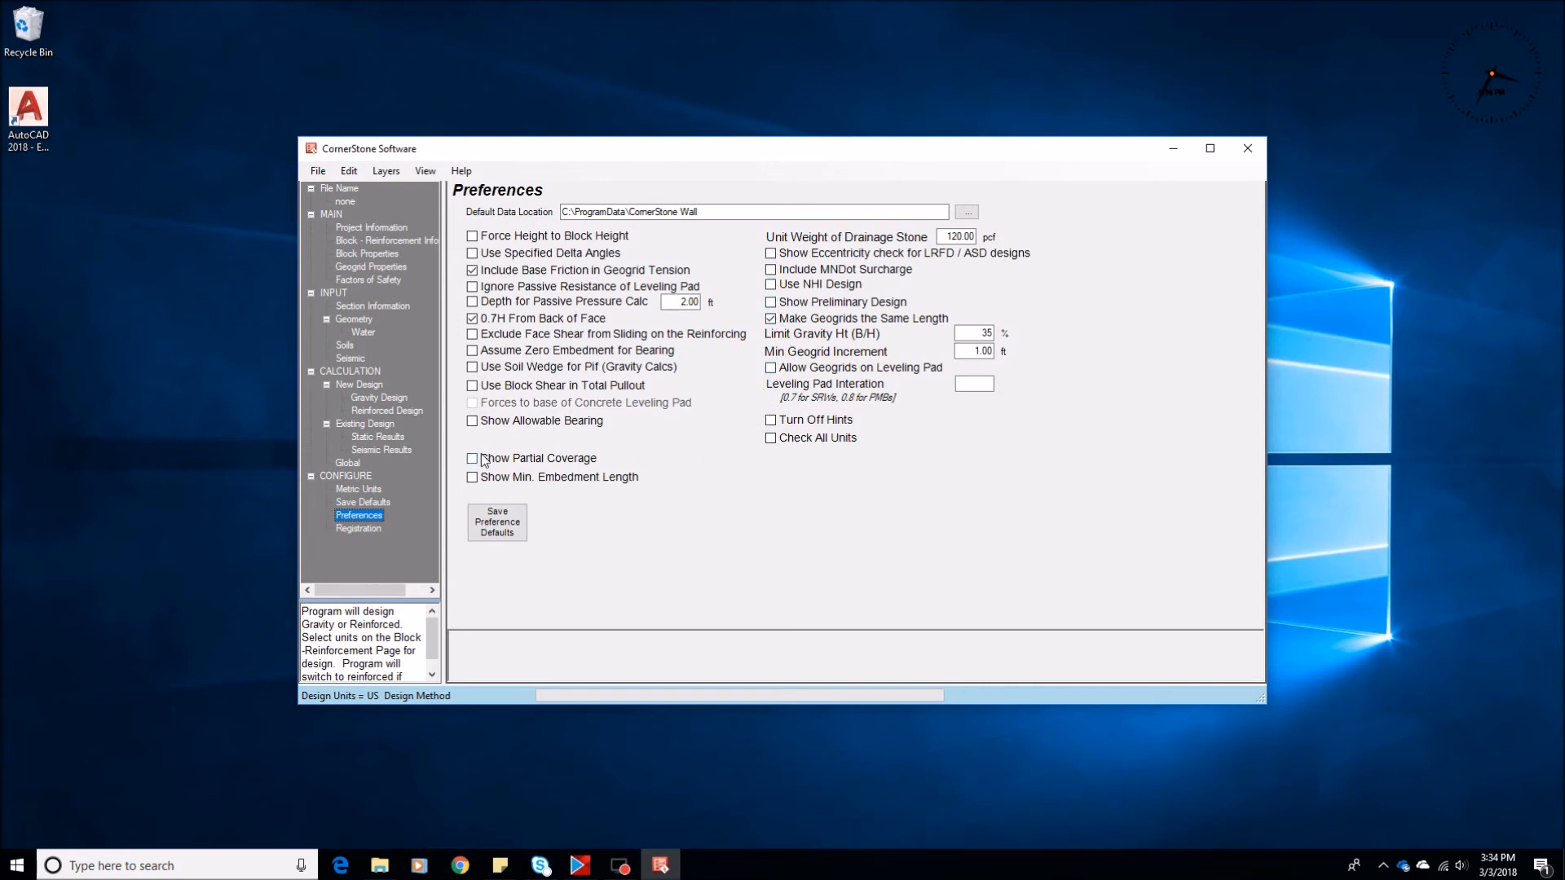
{"action": "left_click", "coordinate": [471, 424]}
{"action": "left_click", "coordinate": [472, 460]}
{"action": "left_click", "coordinate": [472, 478]}
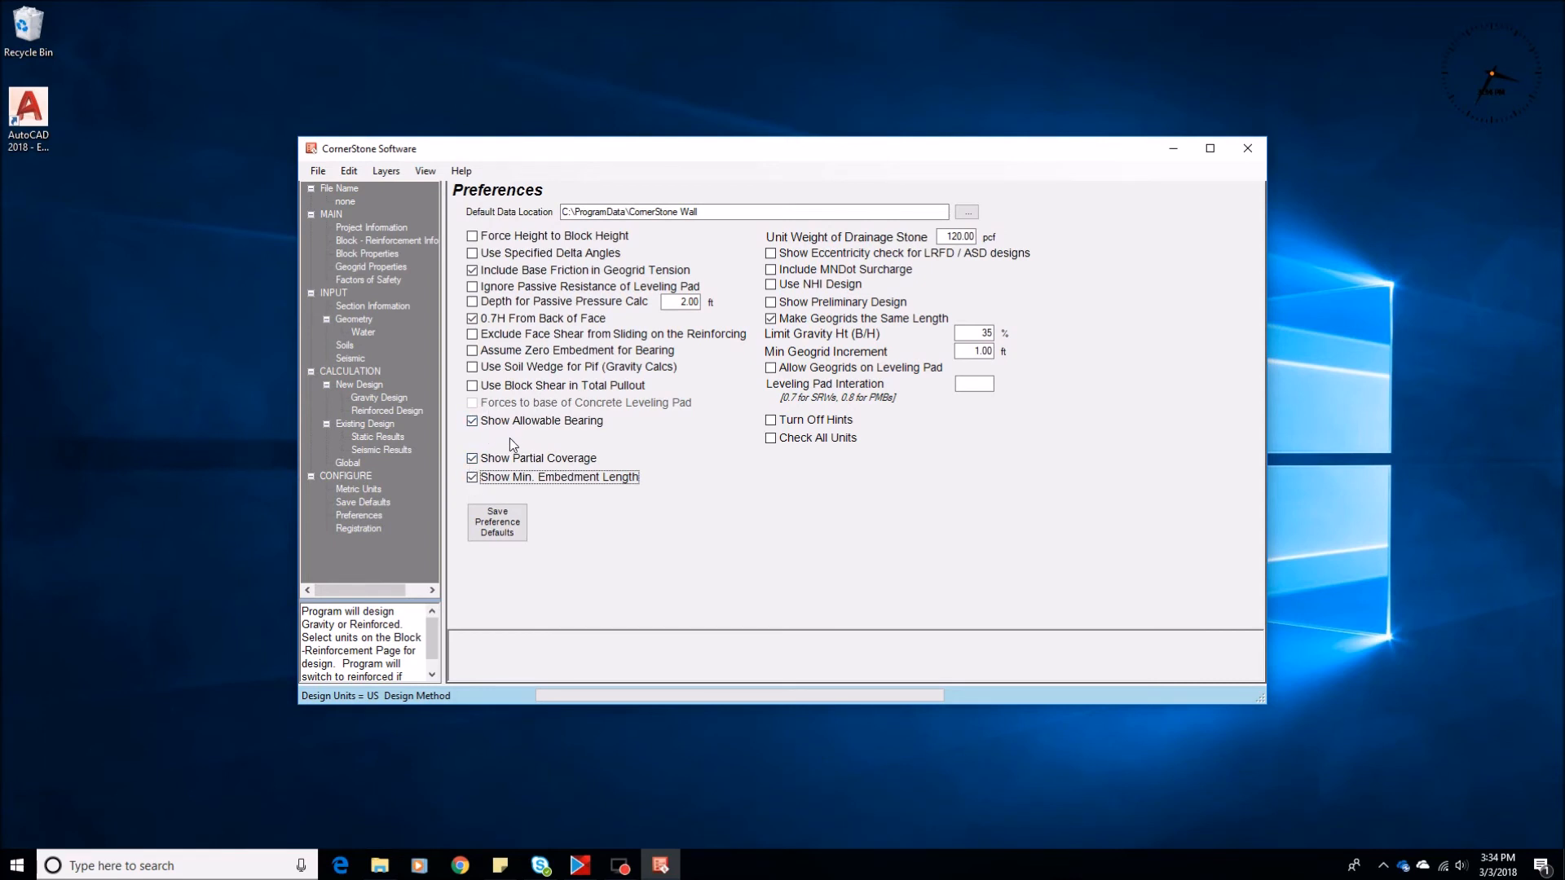
Set the section's percent coverage to 50% and update the existing design's static results
{"action": "left_click", "coordinate": [352, 320]}
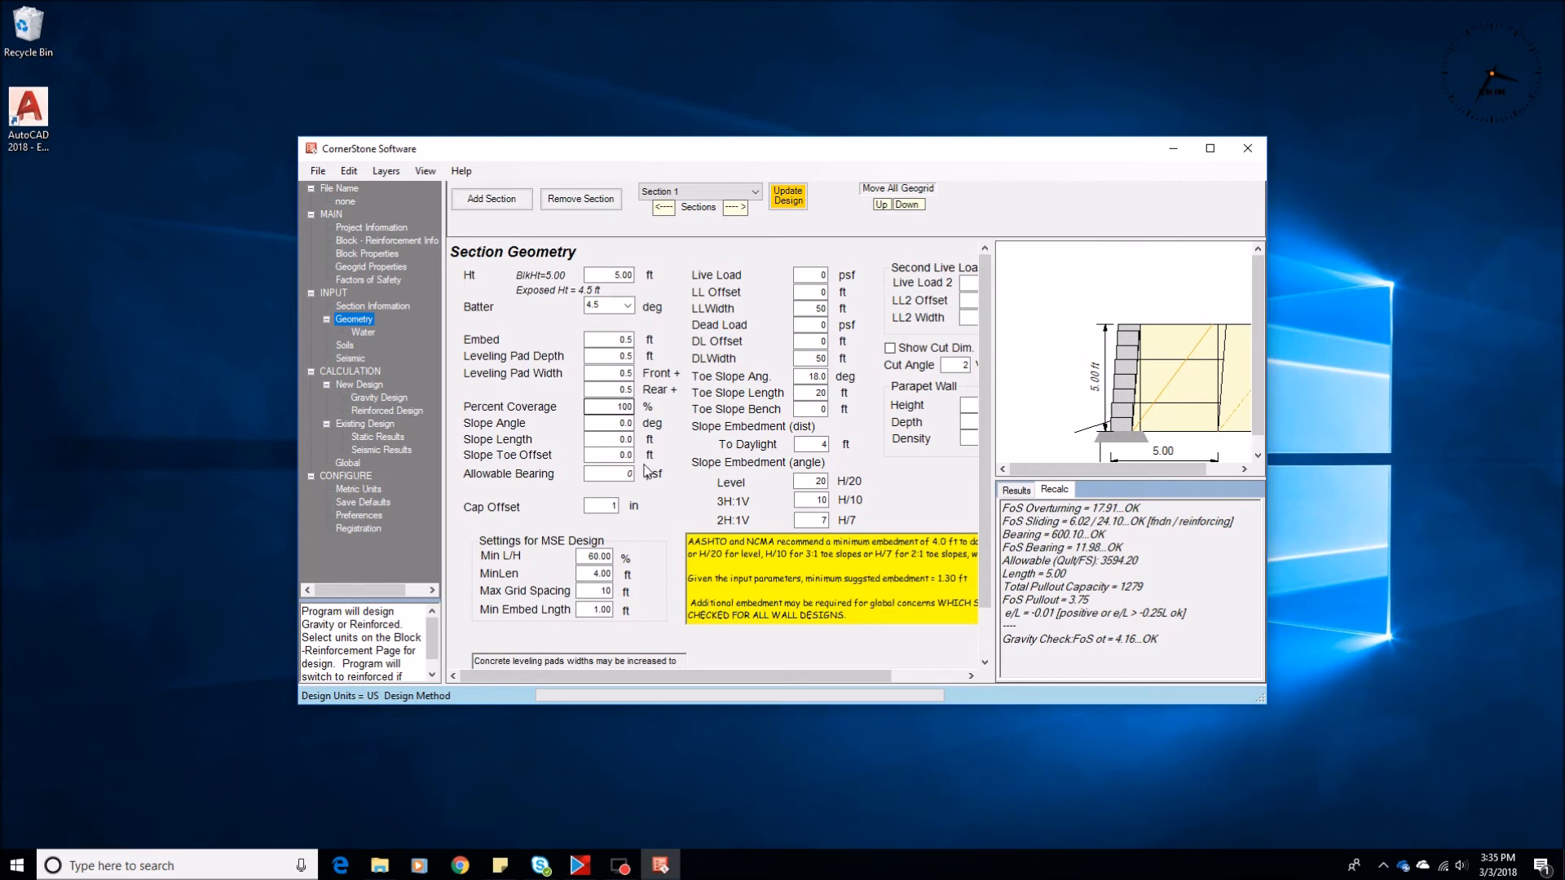
{"action": "left_click", "coordinate": [610, 407]}
{"action": "type", "text": "50"}
{"action": "left_click", "coordinate": [372, 439]}
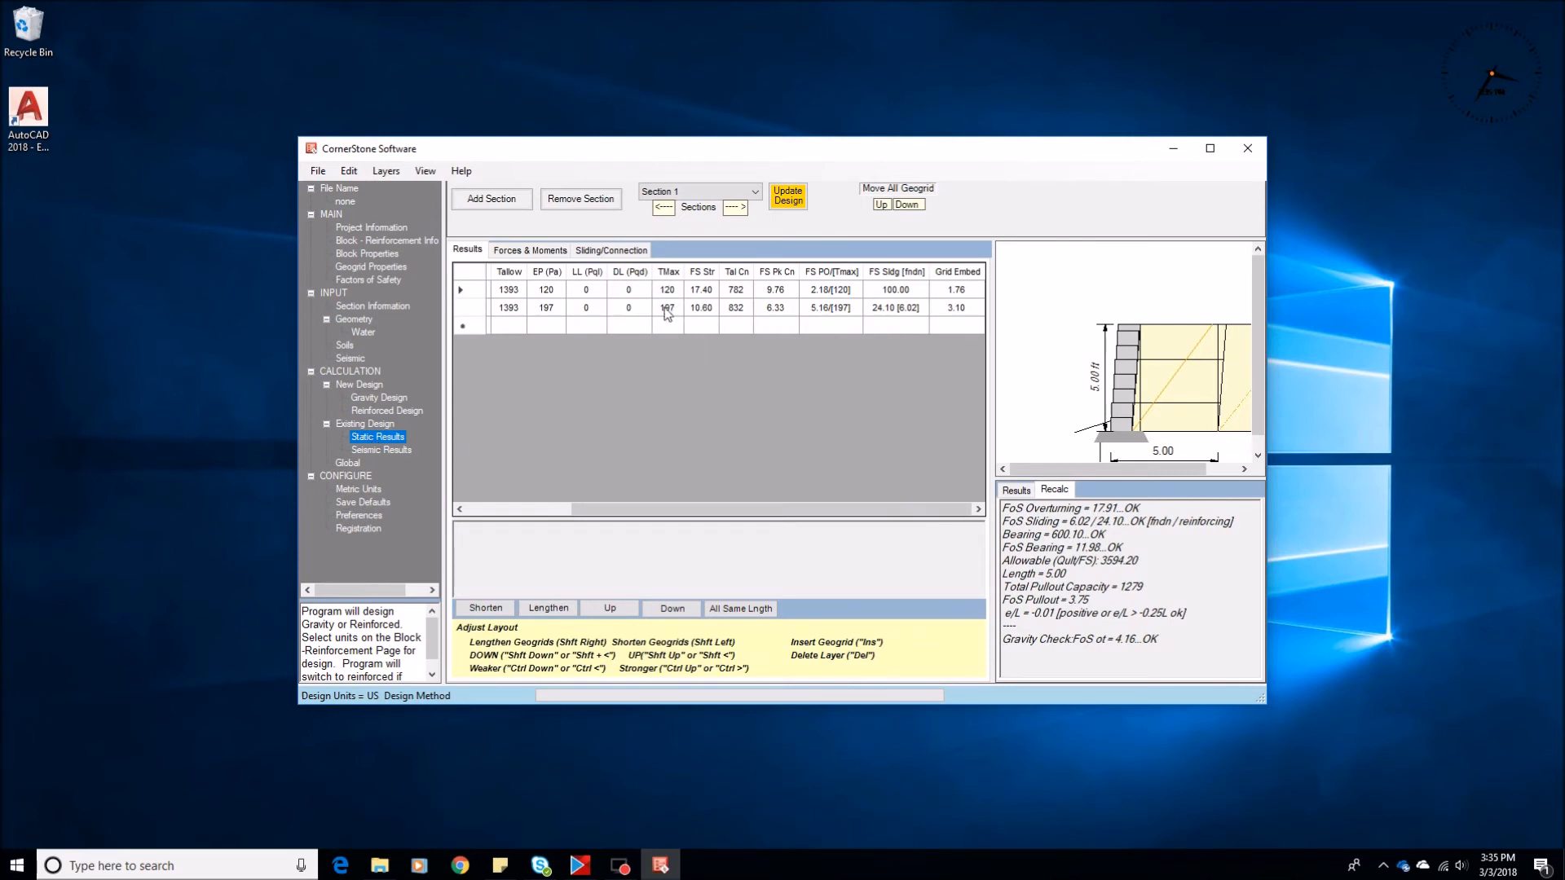
{"action": "left_click", "coordinate": [787, 200]}
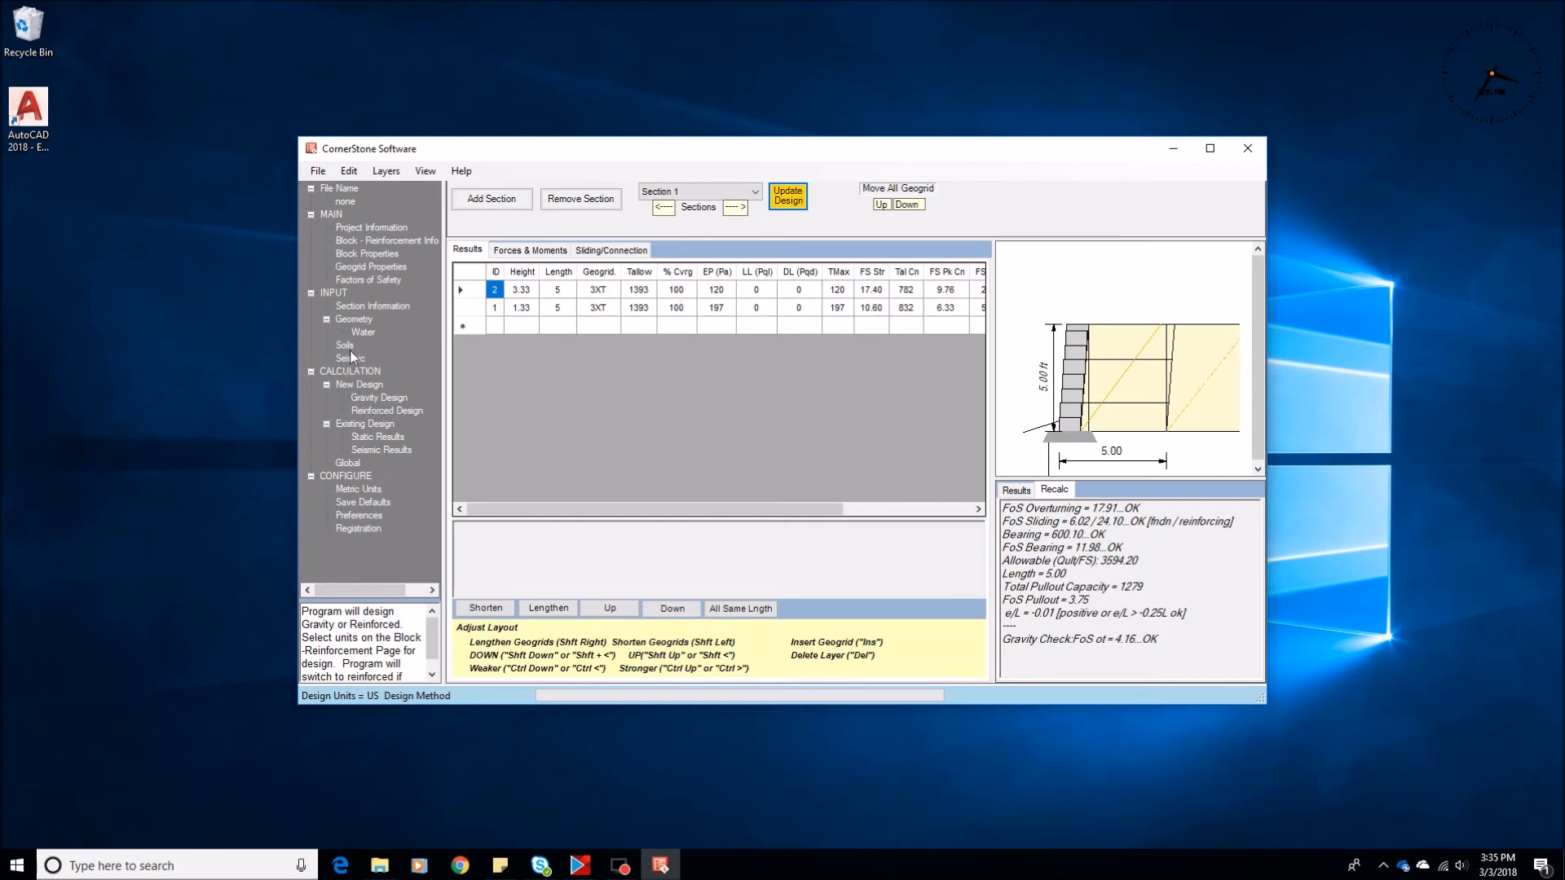
Set the coverage of both geogrid layers to 50% in the static results table and update the design
{"action": "left_click", "coordinate": [360, 323]}
{"action": "left_click", "coordinate": [601, 403]}
{"action": "left_click_drag", "start_coordinate": [617, 407], "coordinate": [713, 405]}
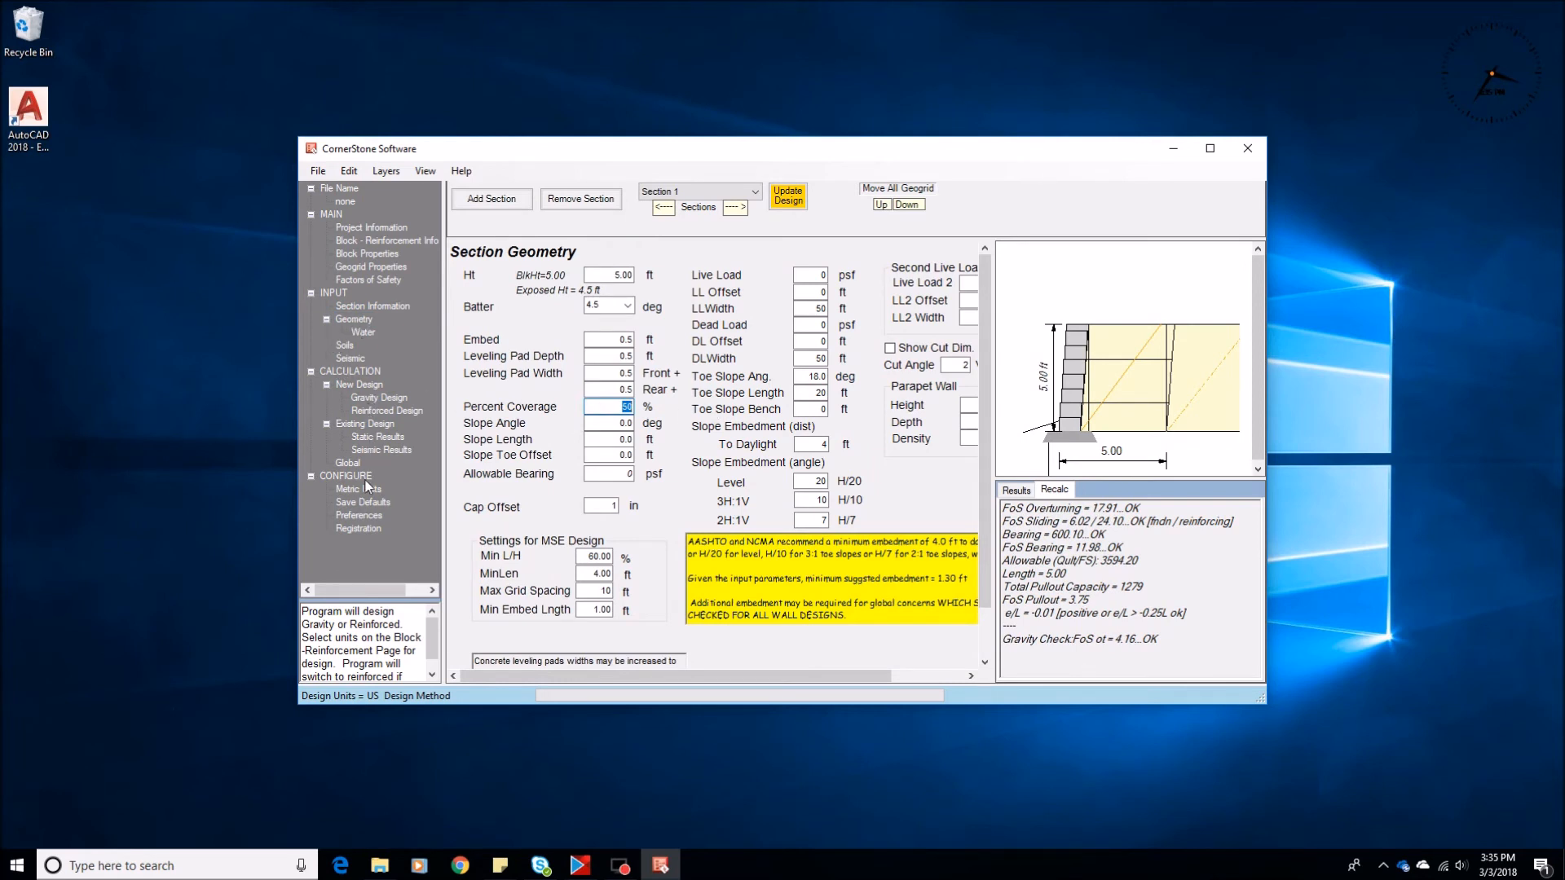
{"action": "left_click", "coordinate": [377, 438]}
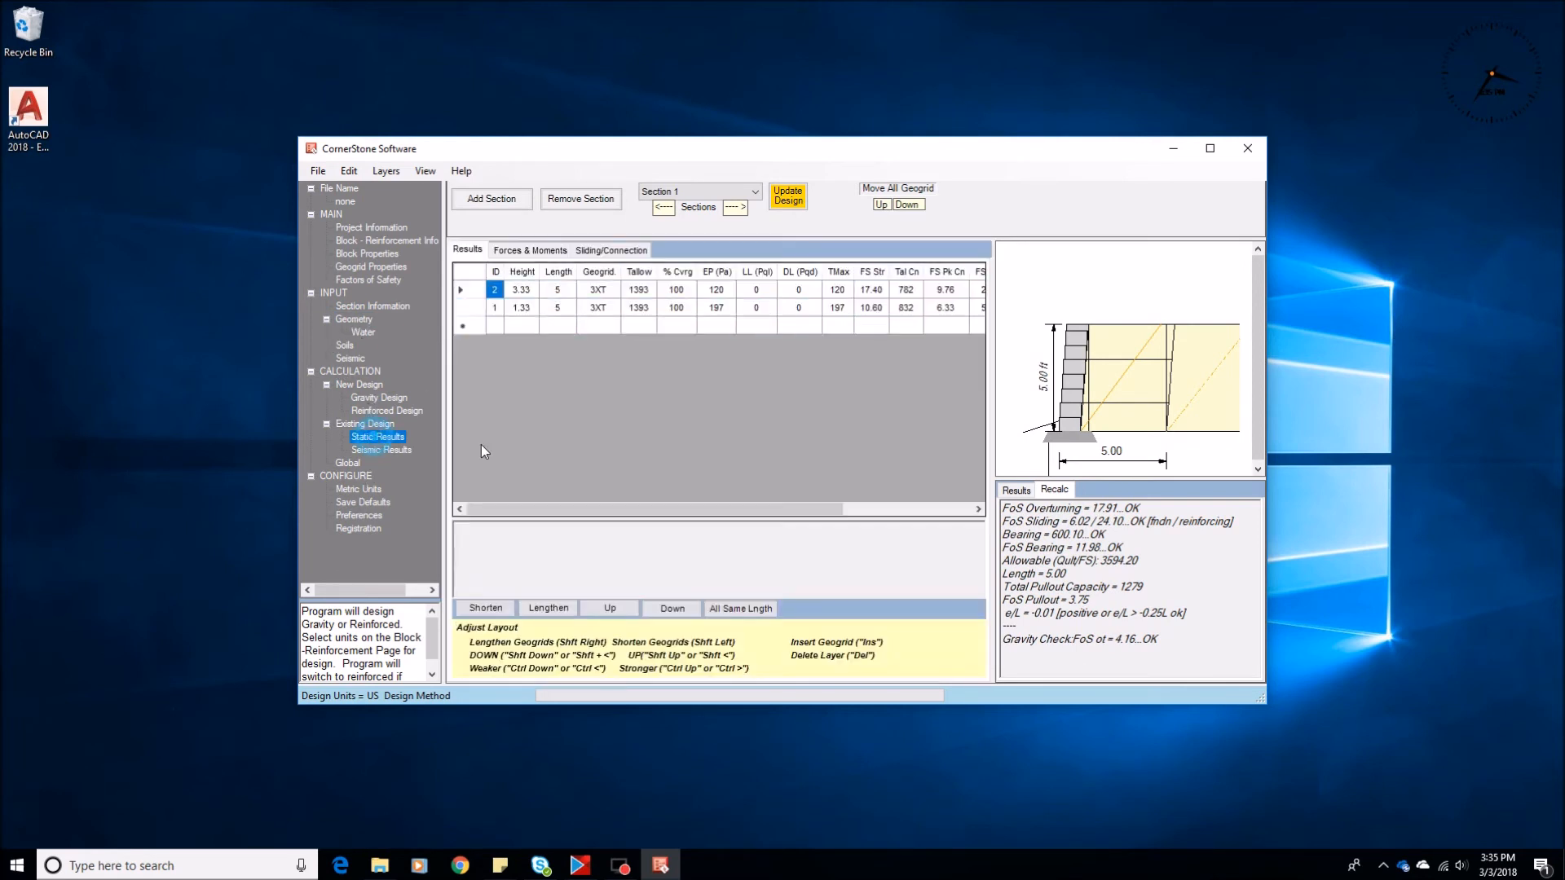
{"action": "left_click", "coordinate": [676, 290]}
{"action": "type", "text": "5"}
{"action": "key", "text": "Return"}
{"action": "type", "text": "50"}
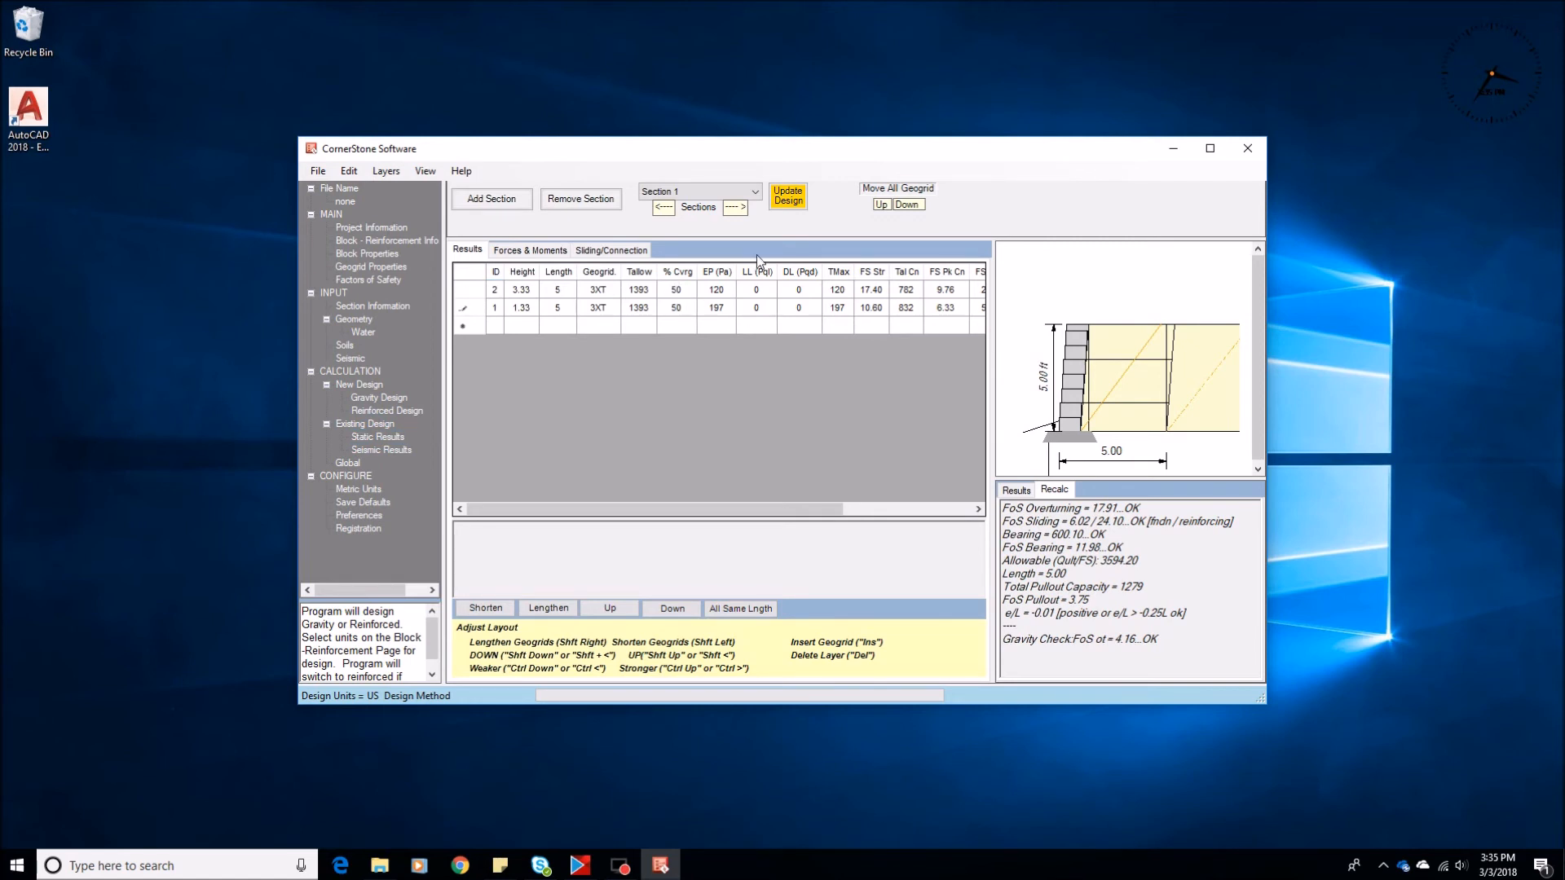
{"action": "left_click", "coordinate": [786, 202]}
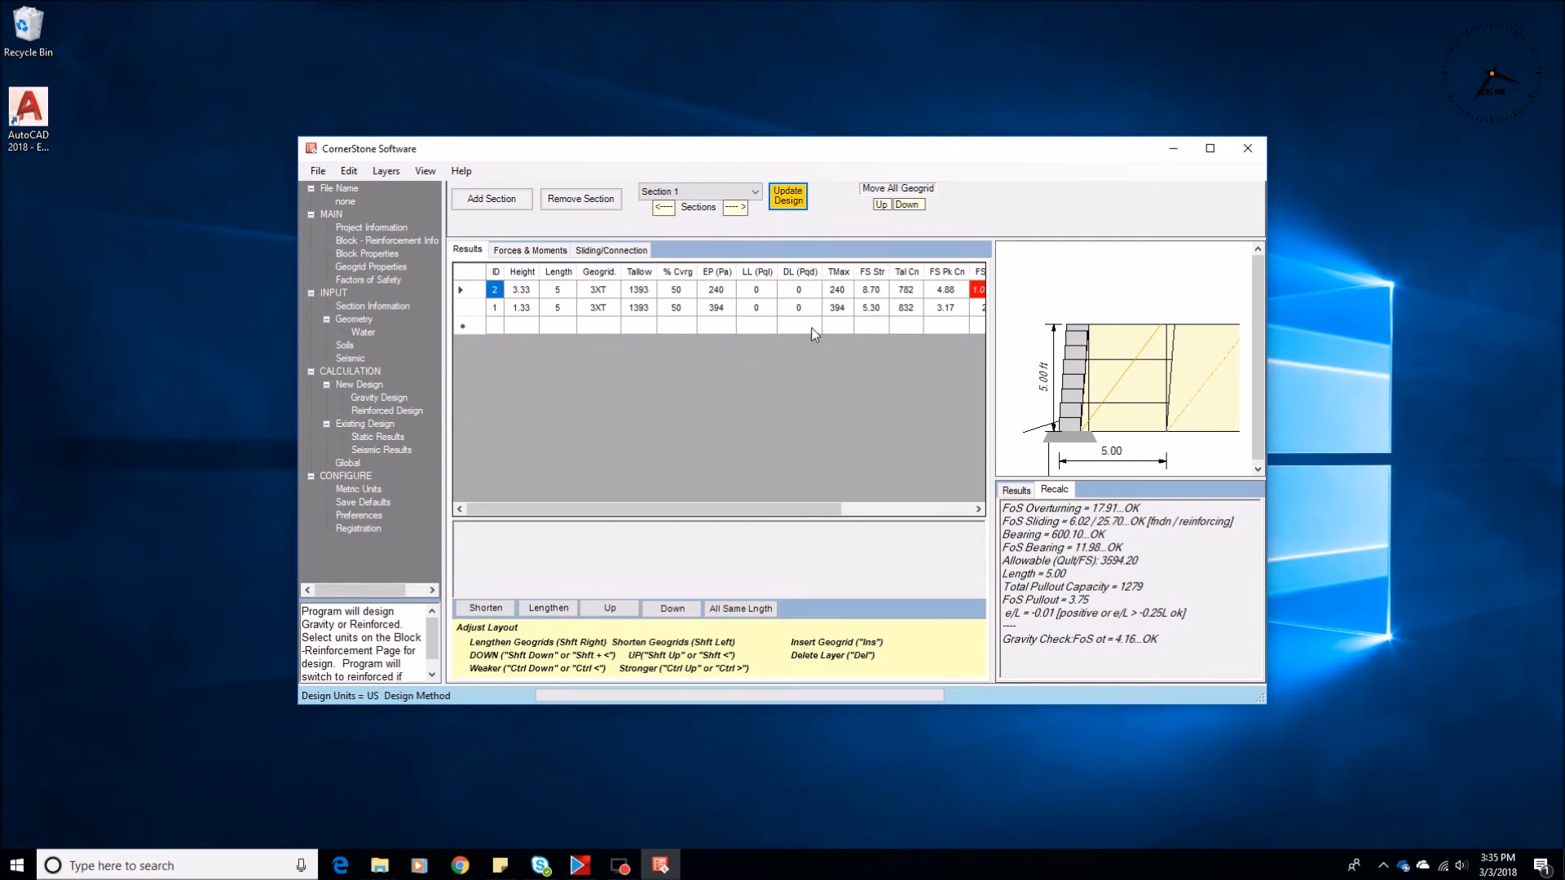
Recalculate the reinforced design with an allowable bearing of 3000 psf and compare the applied and allowable bearing in the summary
{"action": "left_click", "coordinate": [355, 319]}
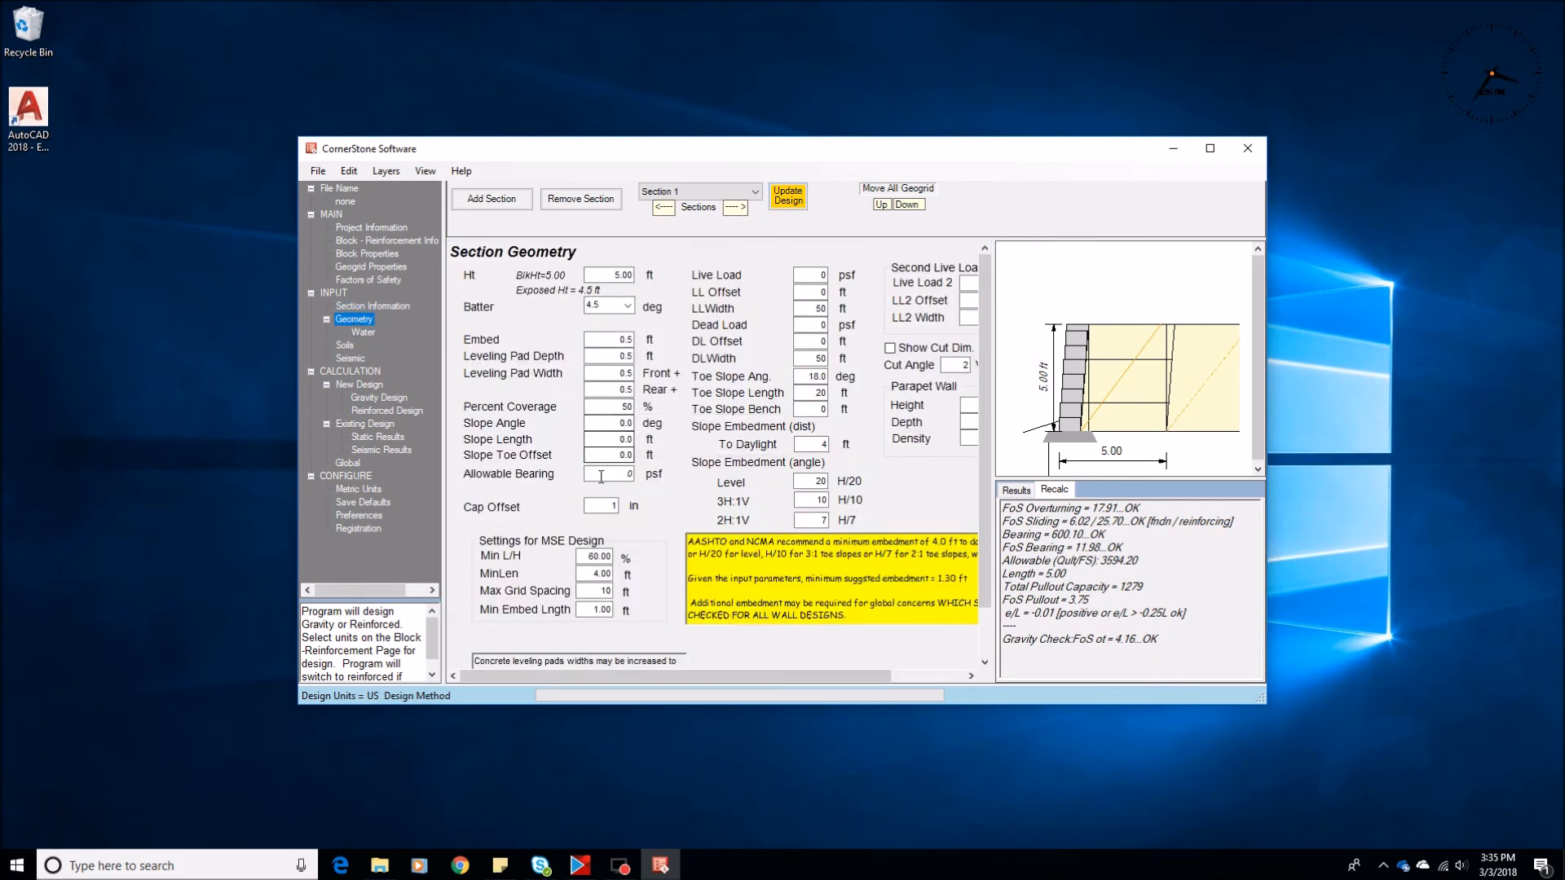
{"action": "left_click", "coordinate": [603, 476]}
{"action": "left_click_drag", "start_coordinate": [603, 476], "coordinate": [690, 472]}
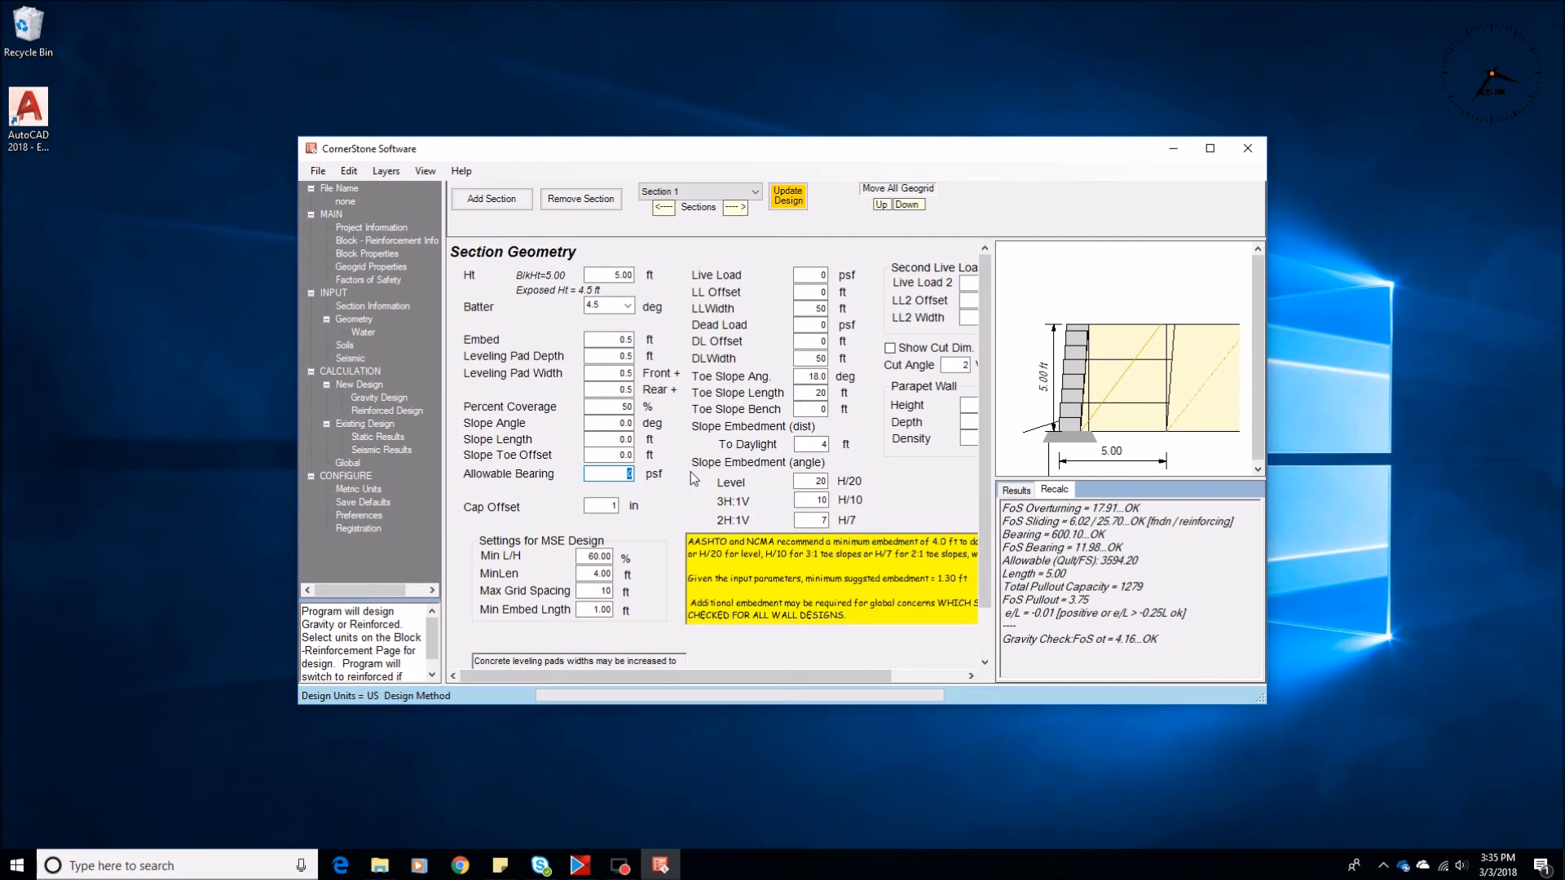
{"action": "type", "text": "3000"}
{"action": "left_click", "coordinate": [376, 412]}
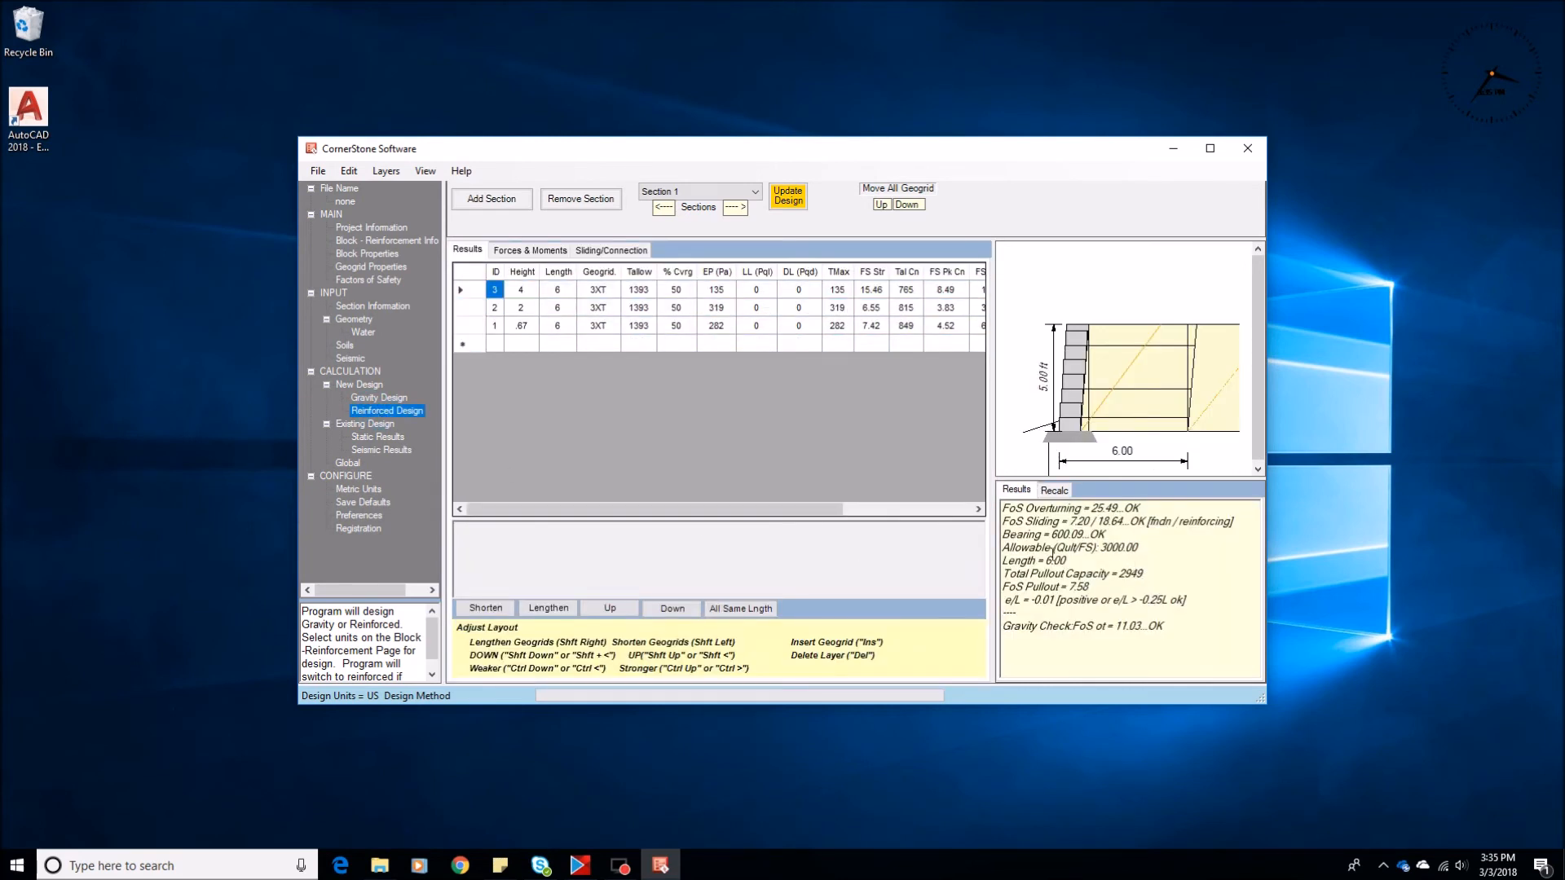
{"action": "left_click_drag", "start_coordinate": [1119, 535], "coordinate": [992, 534]}
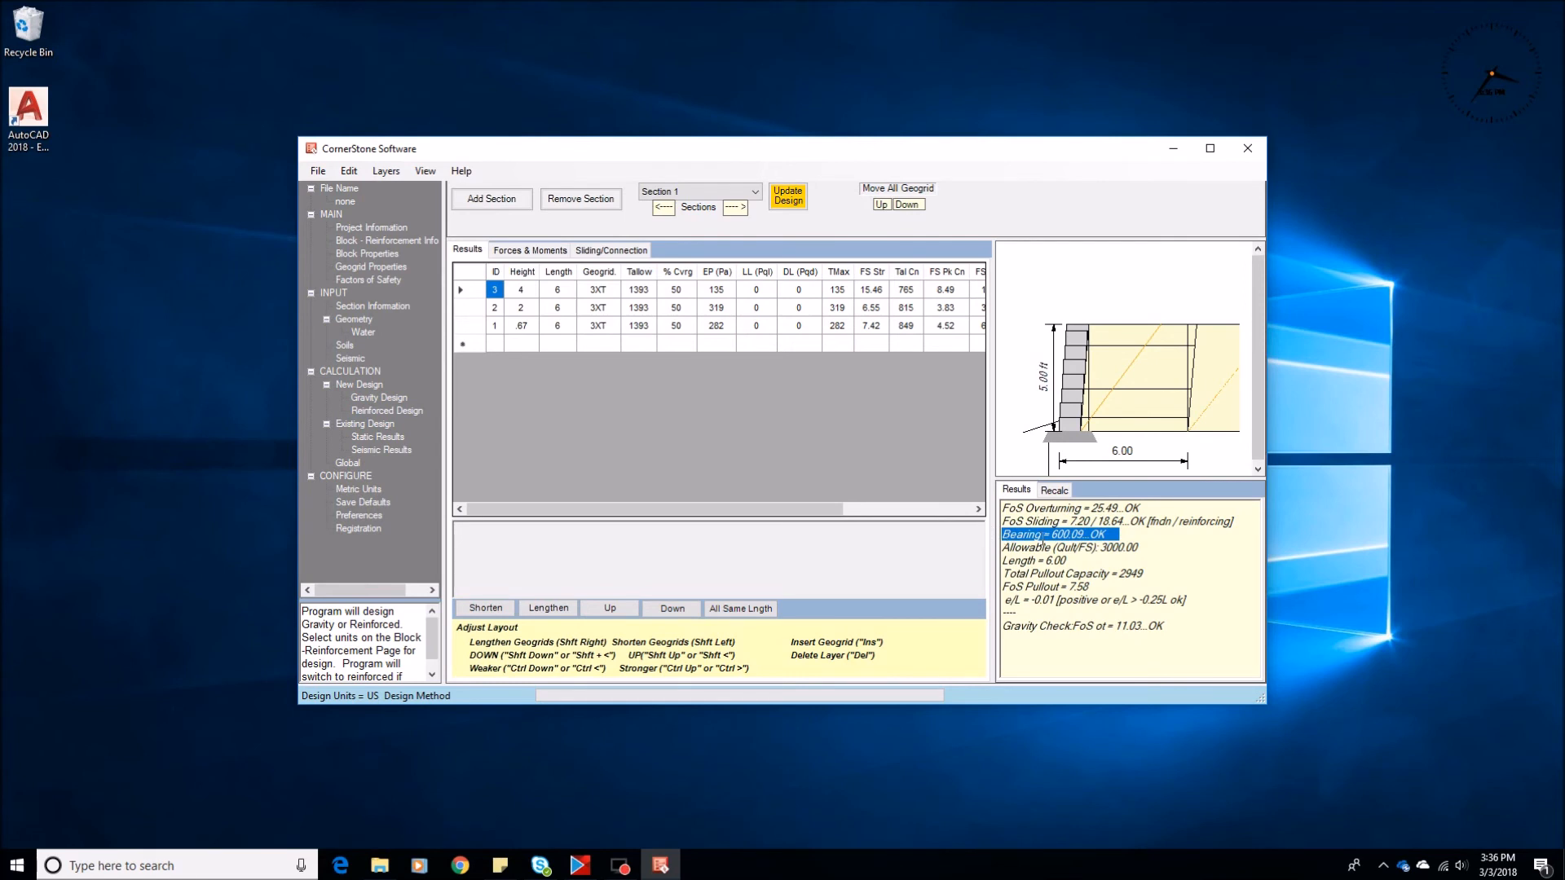
{"action": "left_click_drag", "start_coordinate": [1140, 548], "coordinate": [1001, 547]}
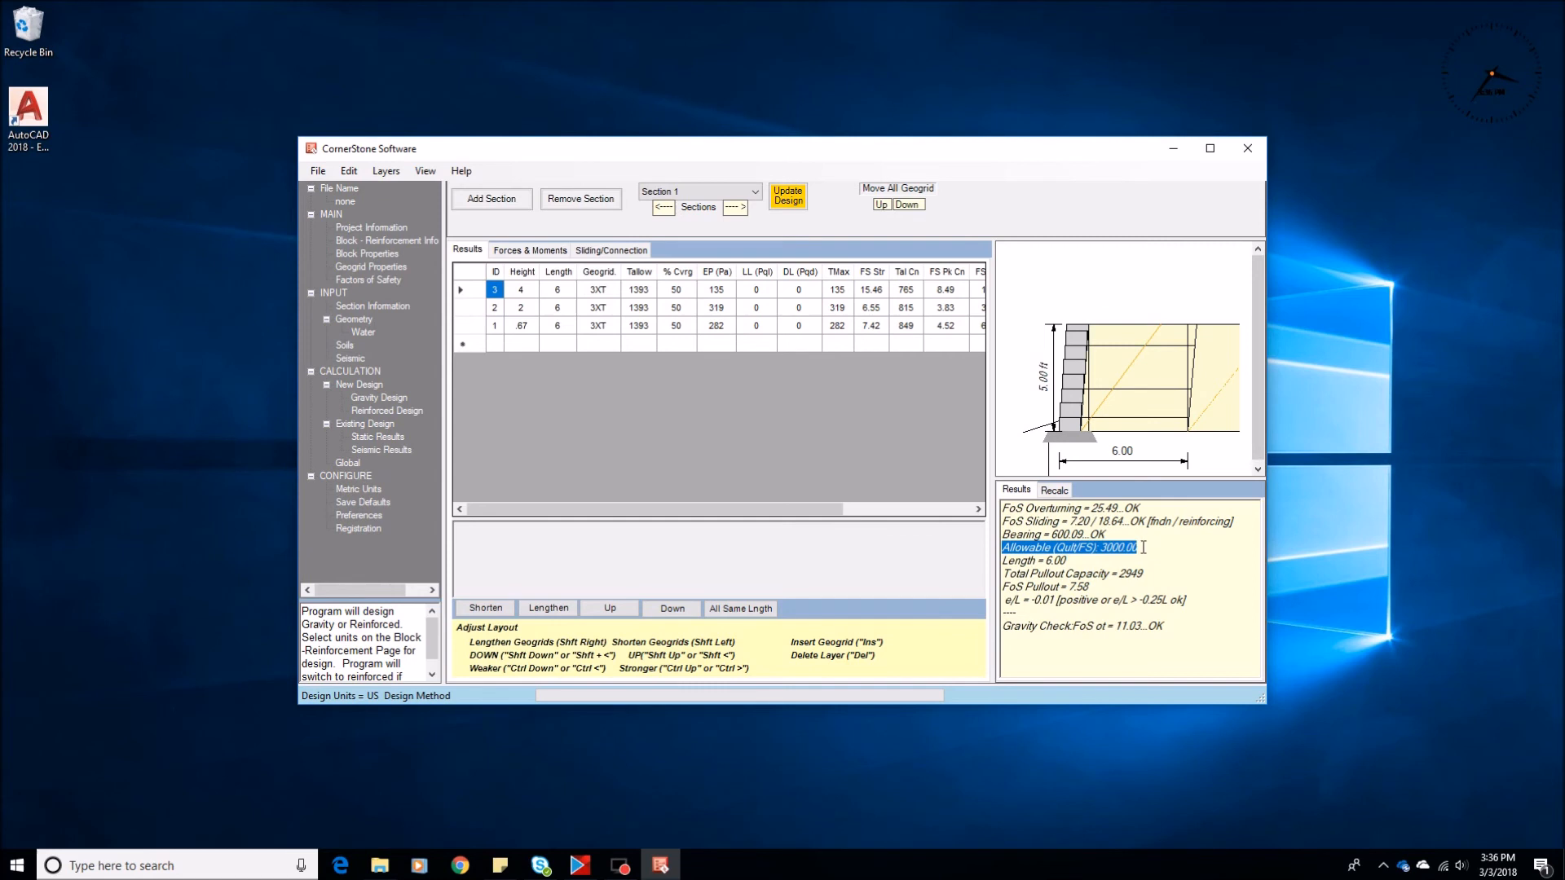
{"action": "left_click_drag", "start_coordinate": [1118, 535], "coordinate": [1005, 533]}
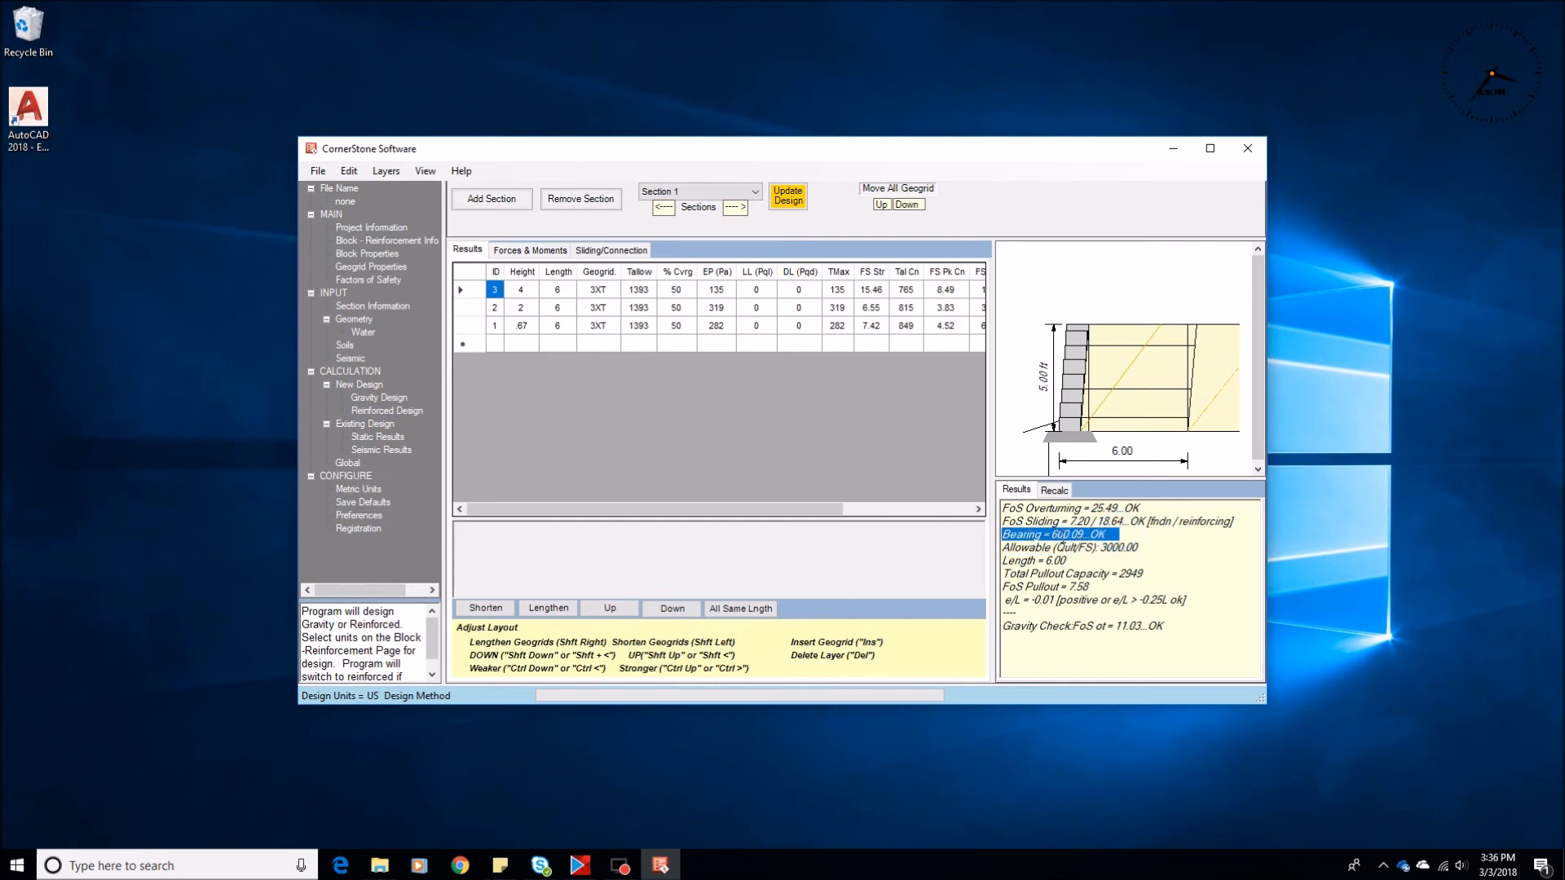
Check the summary's allowable bearing, set the section height to 5.5 ft and recalculate the reinforced design
{"action": "left_click_drag", "start_coordinate": [1138, 547], "coordinate": [1029, 549]}
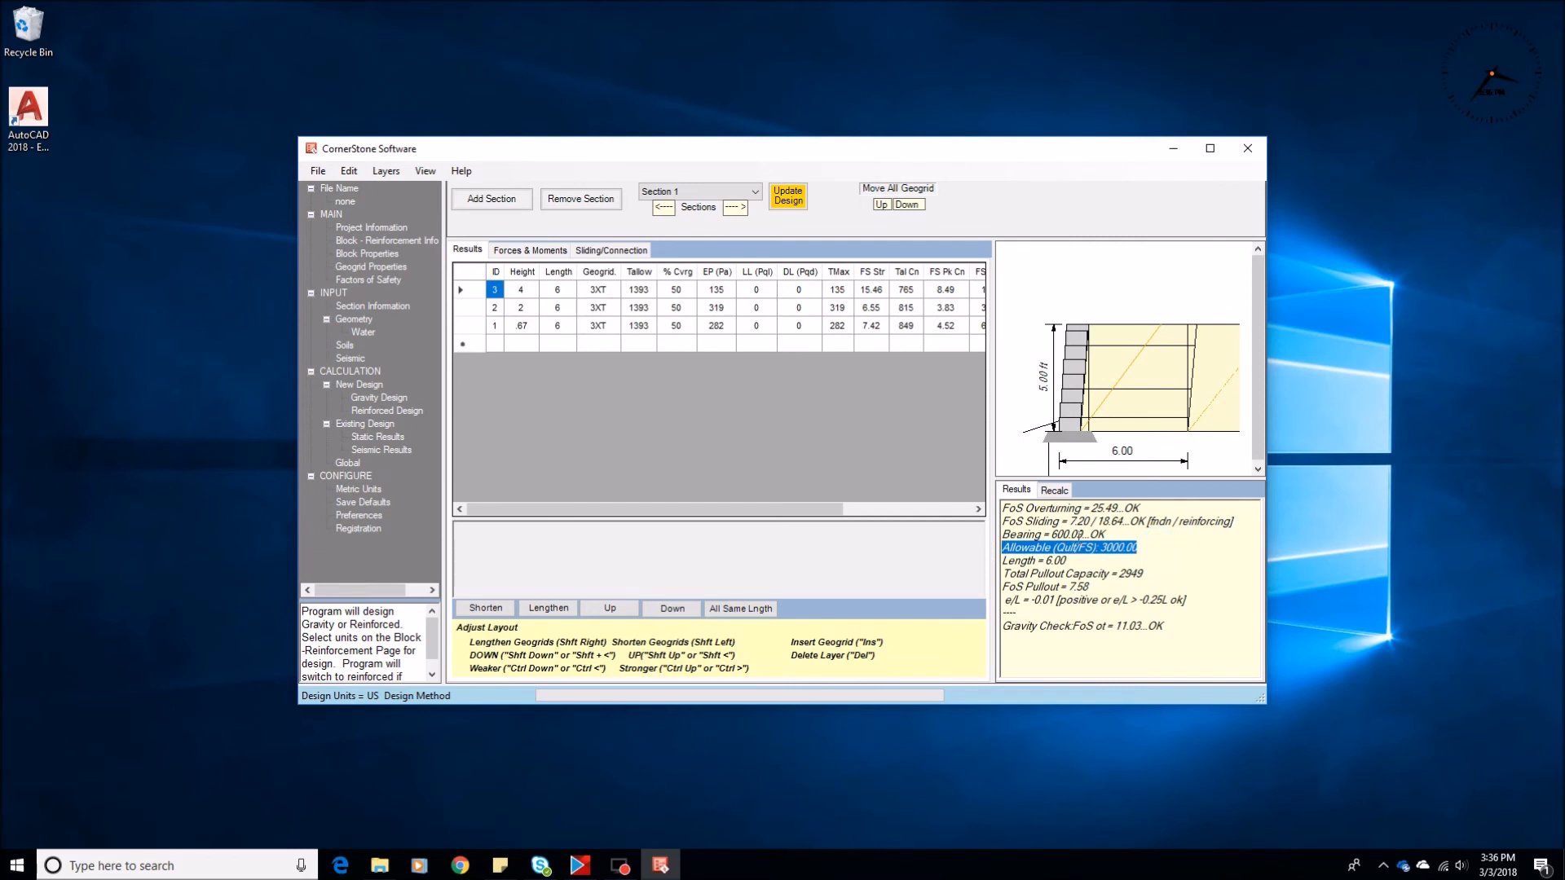
{"action": "left_click", "coordinate": [354, 319]}
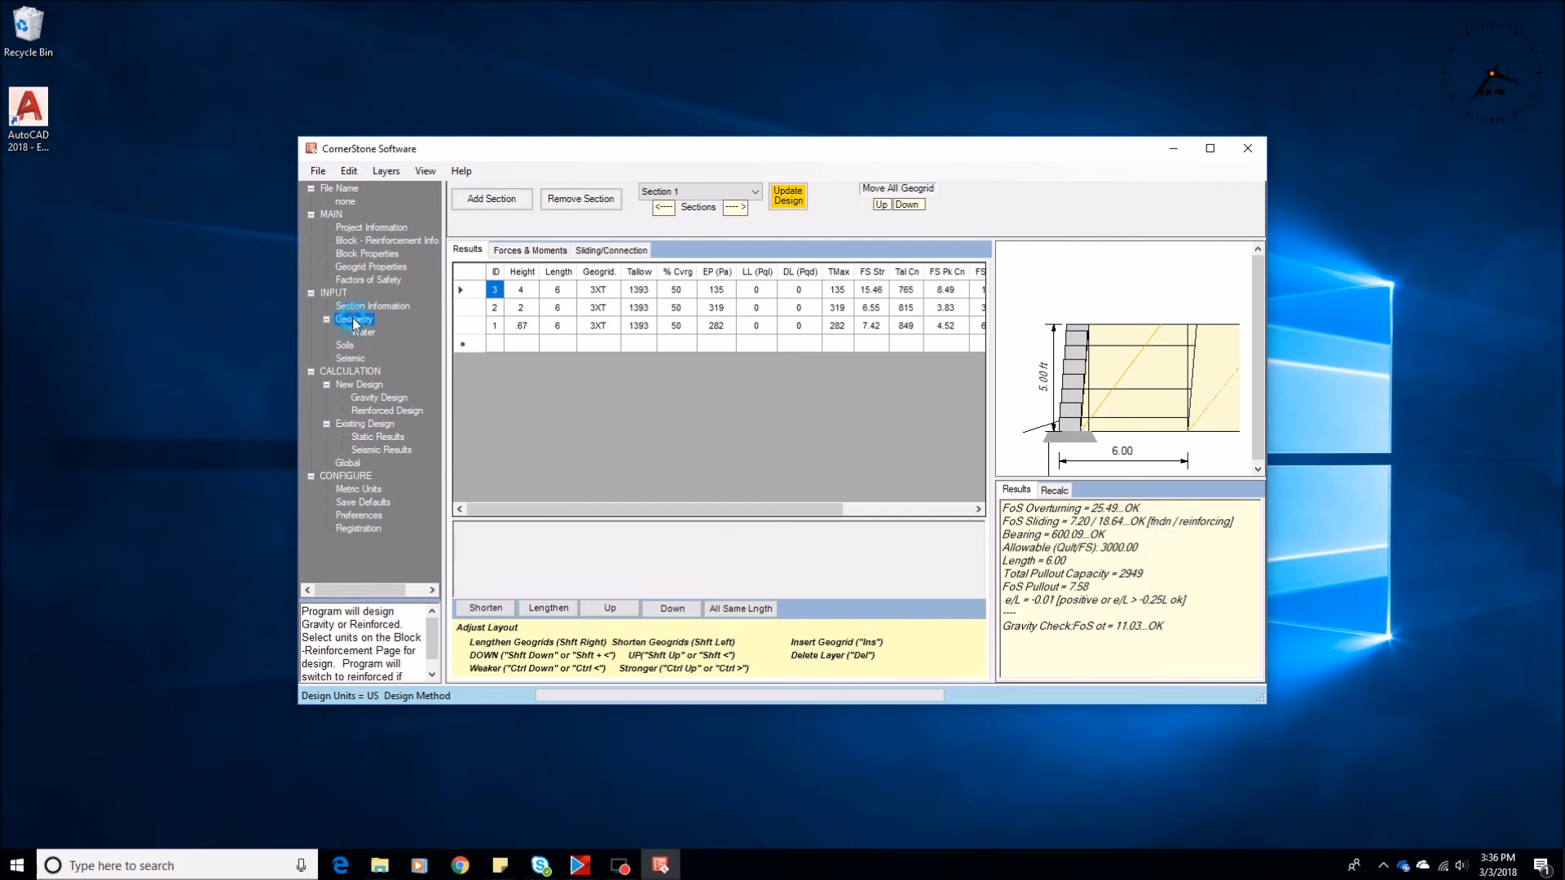
{"action": "left_click", "coordinate": [607, 472]}
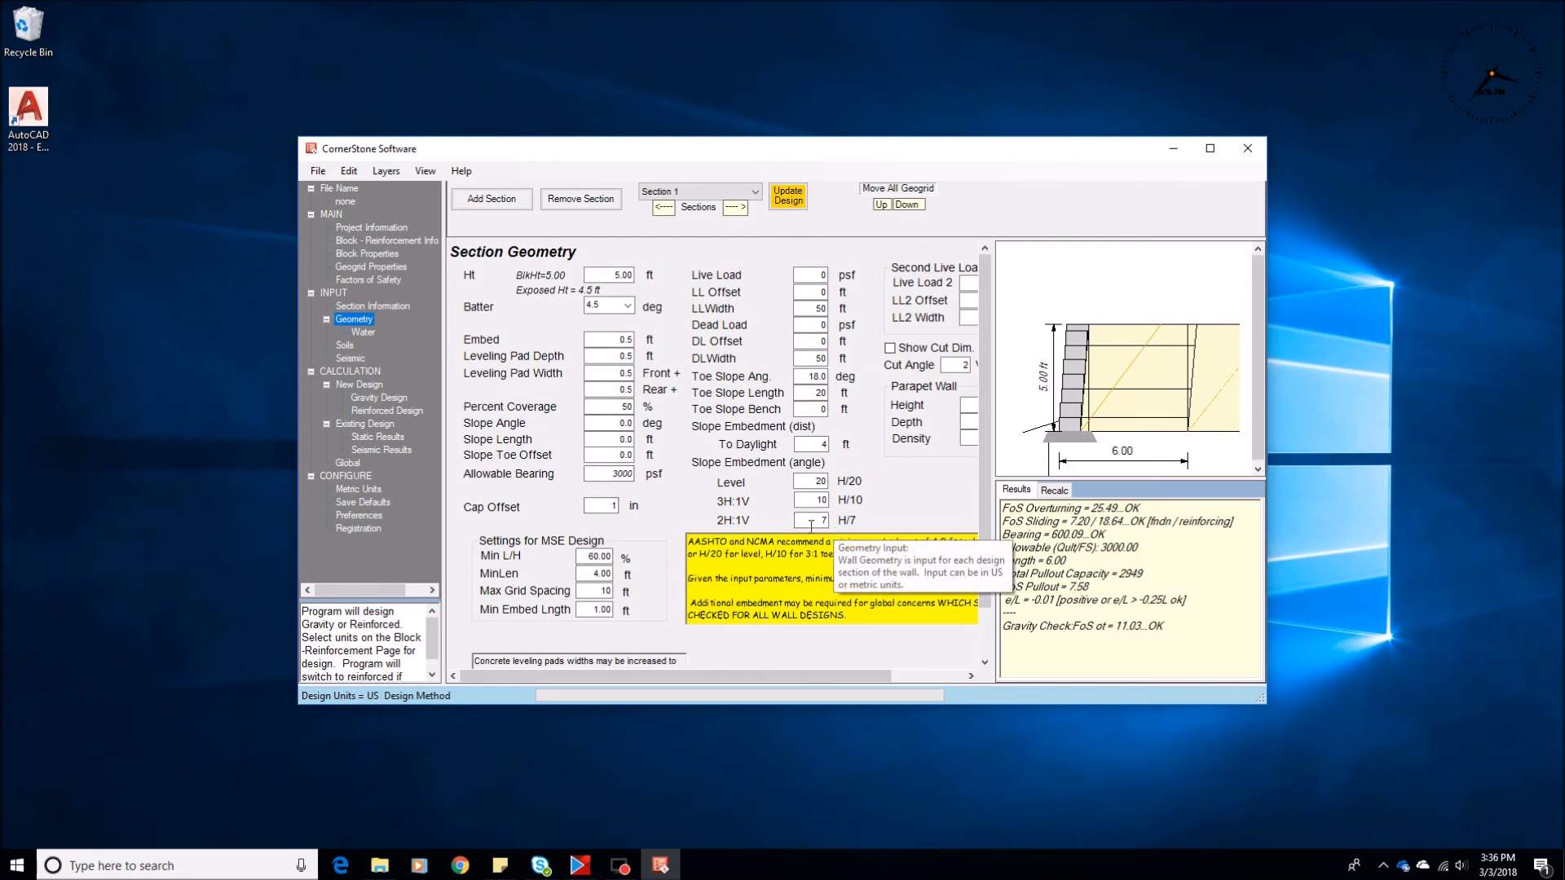
{"action": "left_click", "coordinate": [594, 506]}
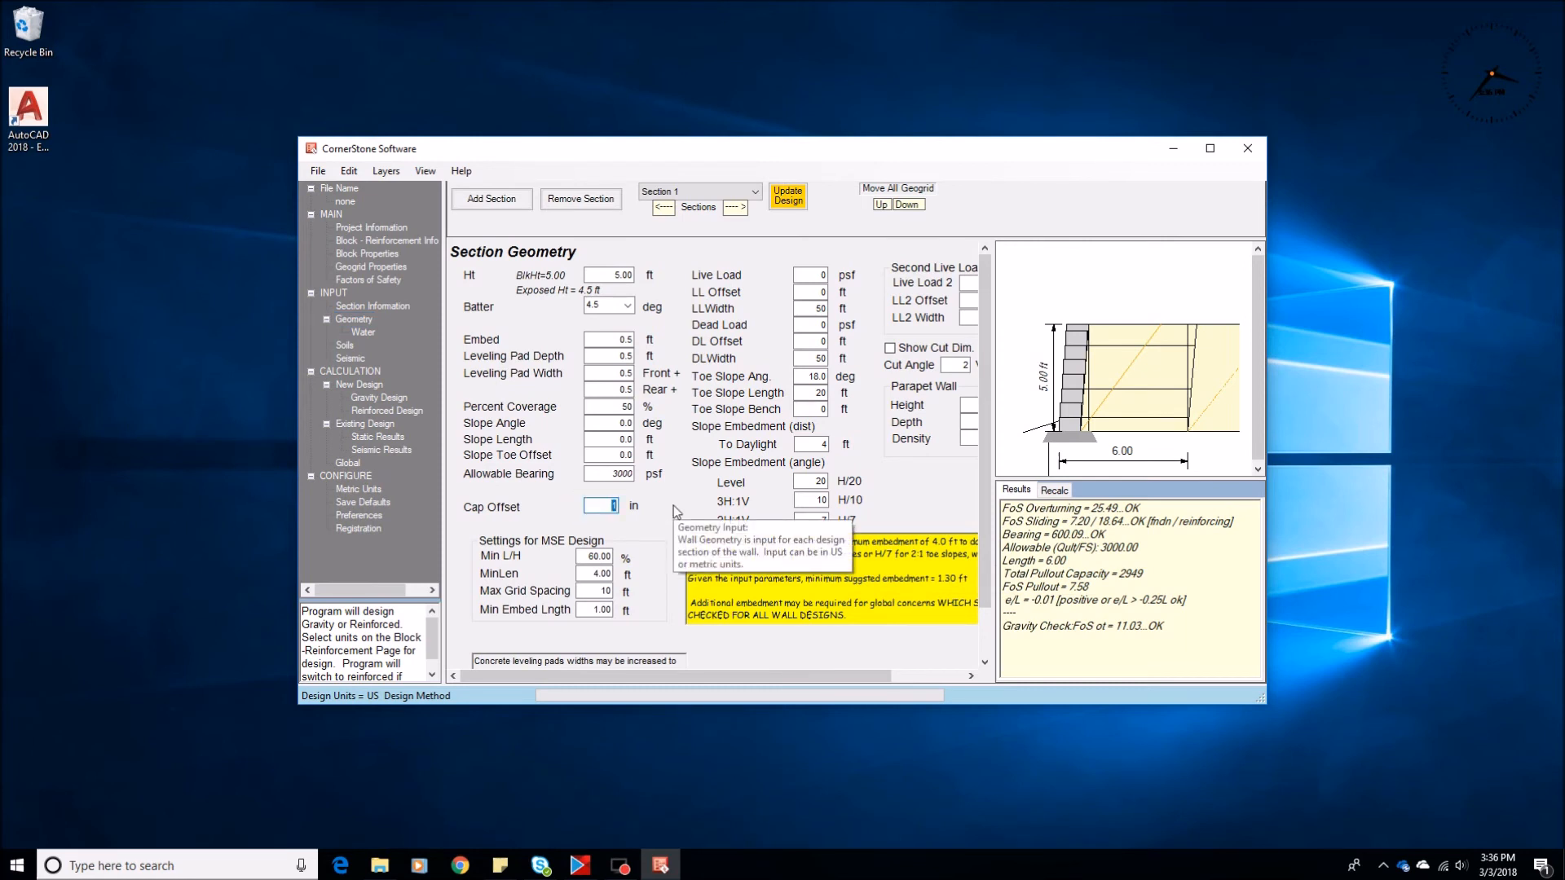
{"action": "left_click", "coordinate": [607, 274]}
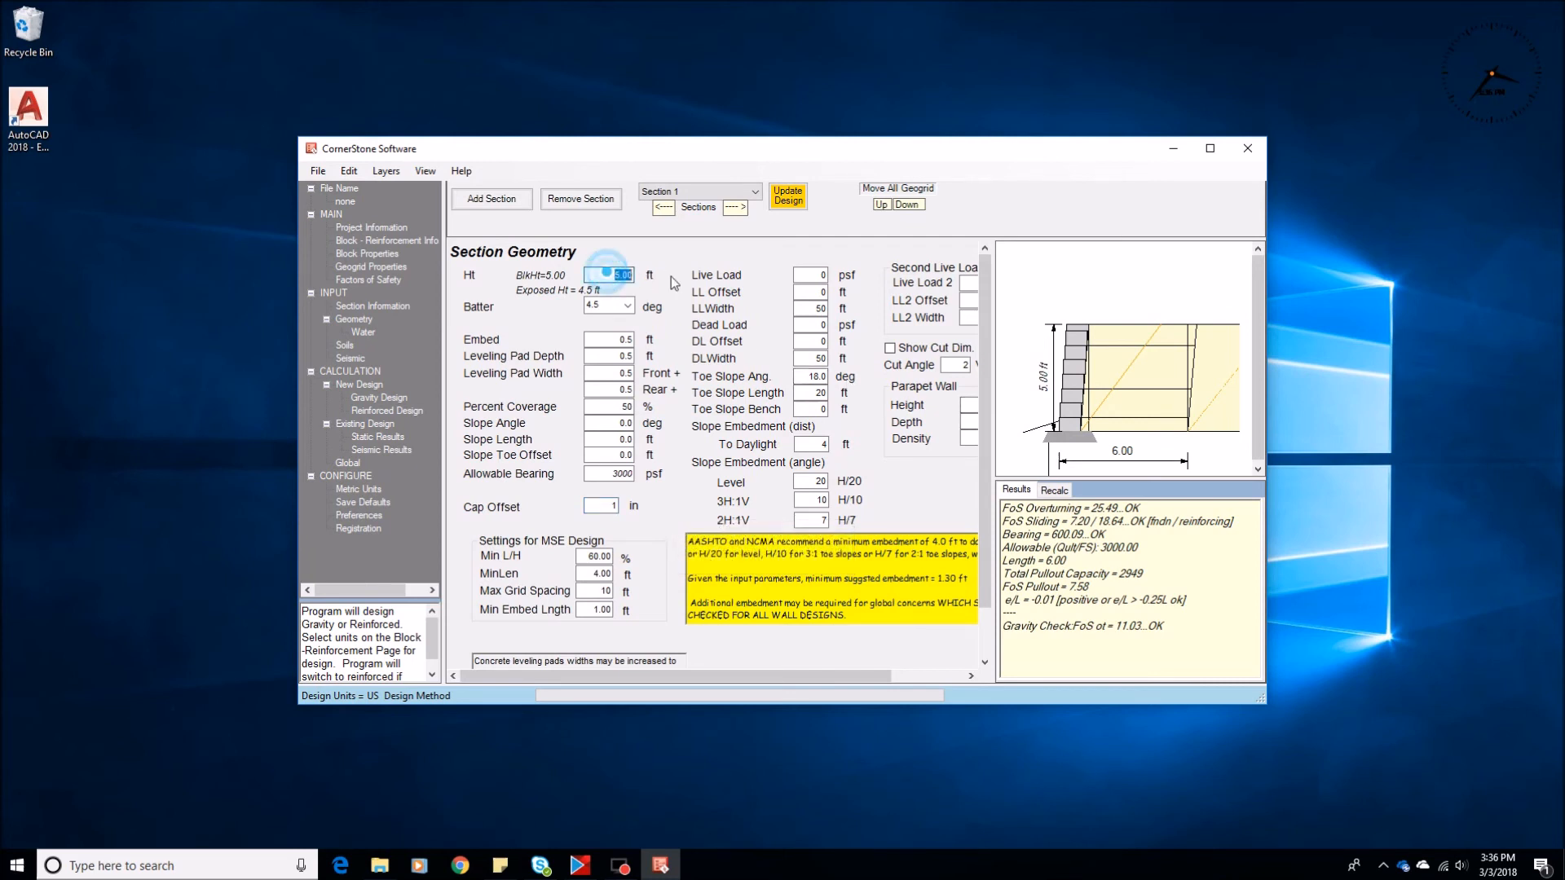
{"action": "type", "text": "5."}
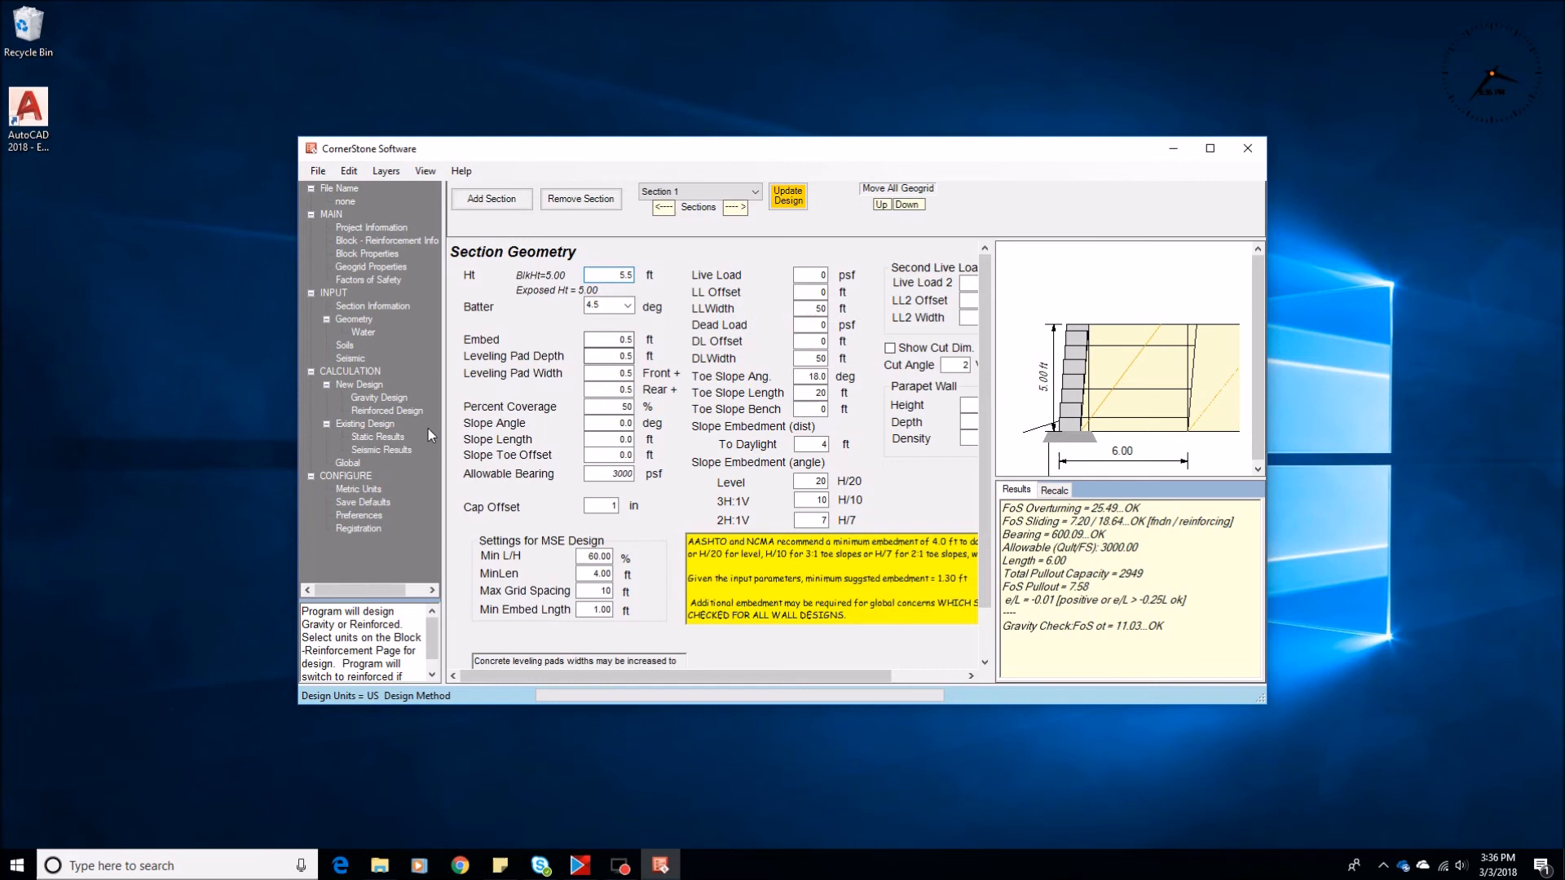
{"action": "left_click", "coordinate": [363, 412]}
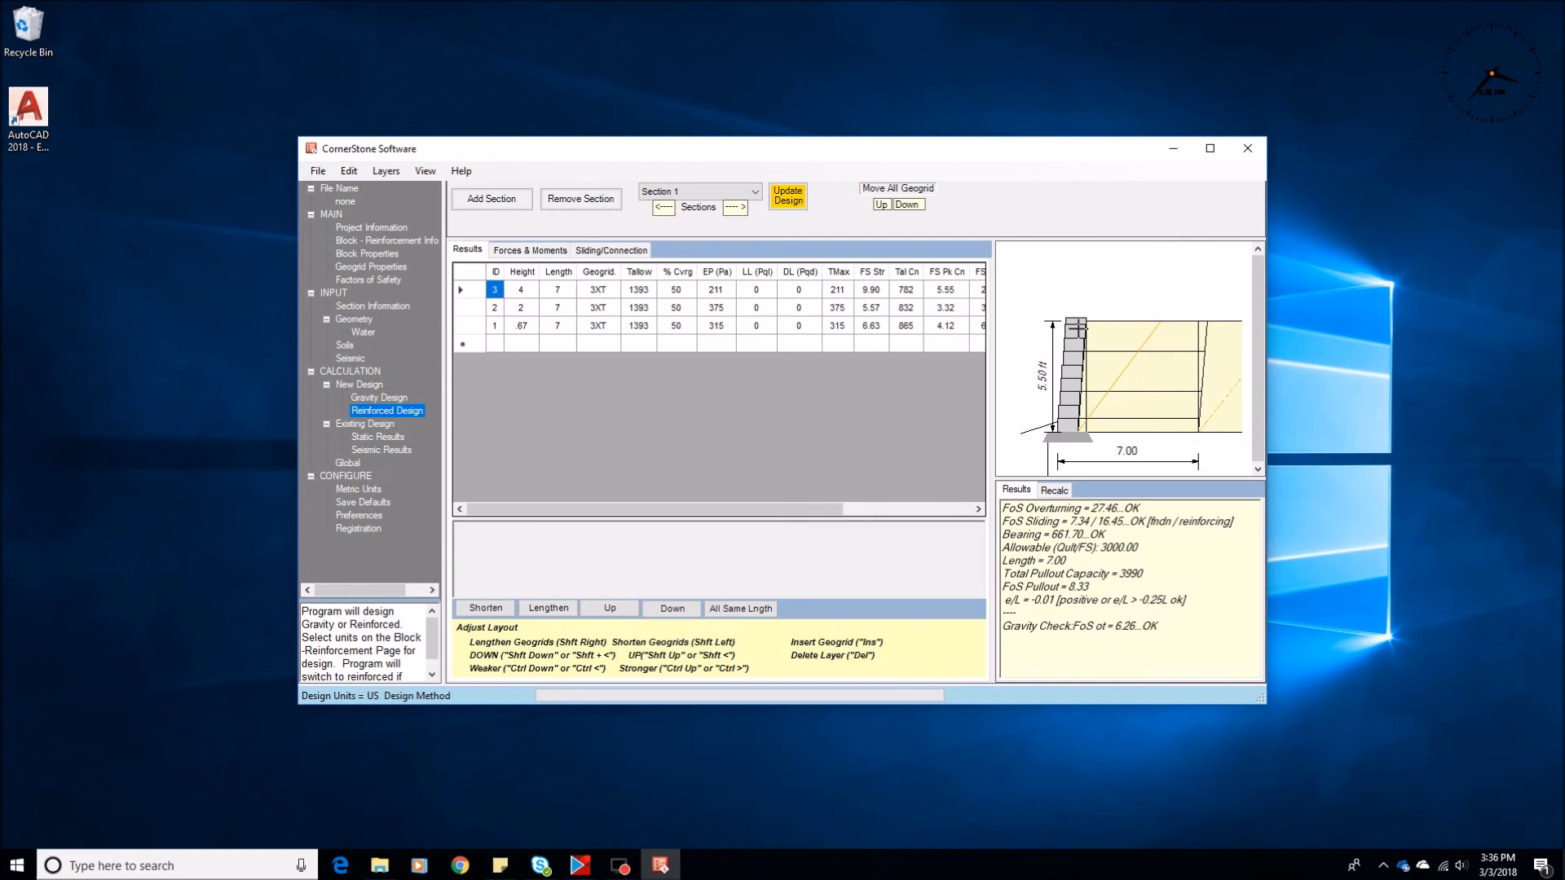
Set the section's cap offset to 4 in and recalculate the reinforced design
{"action": "left_click", "coordinate": [352, 320]}
{"action": "left_click", "coordinate": [602, 505]}
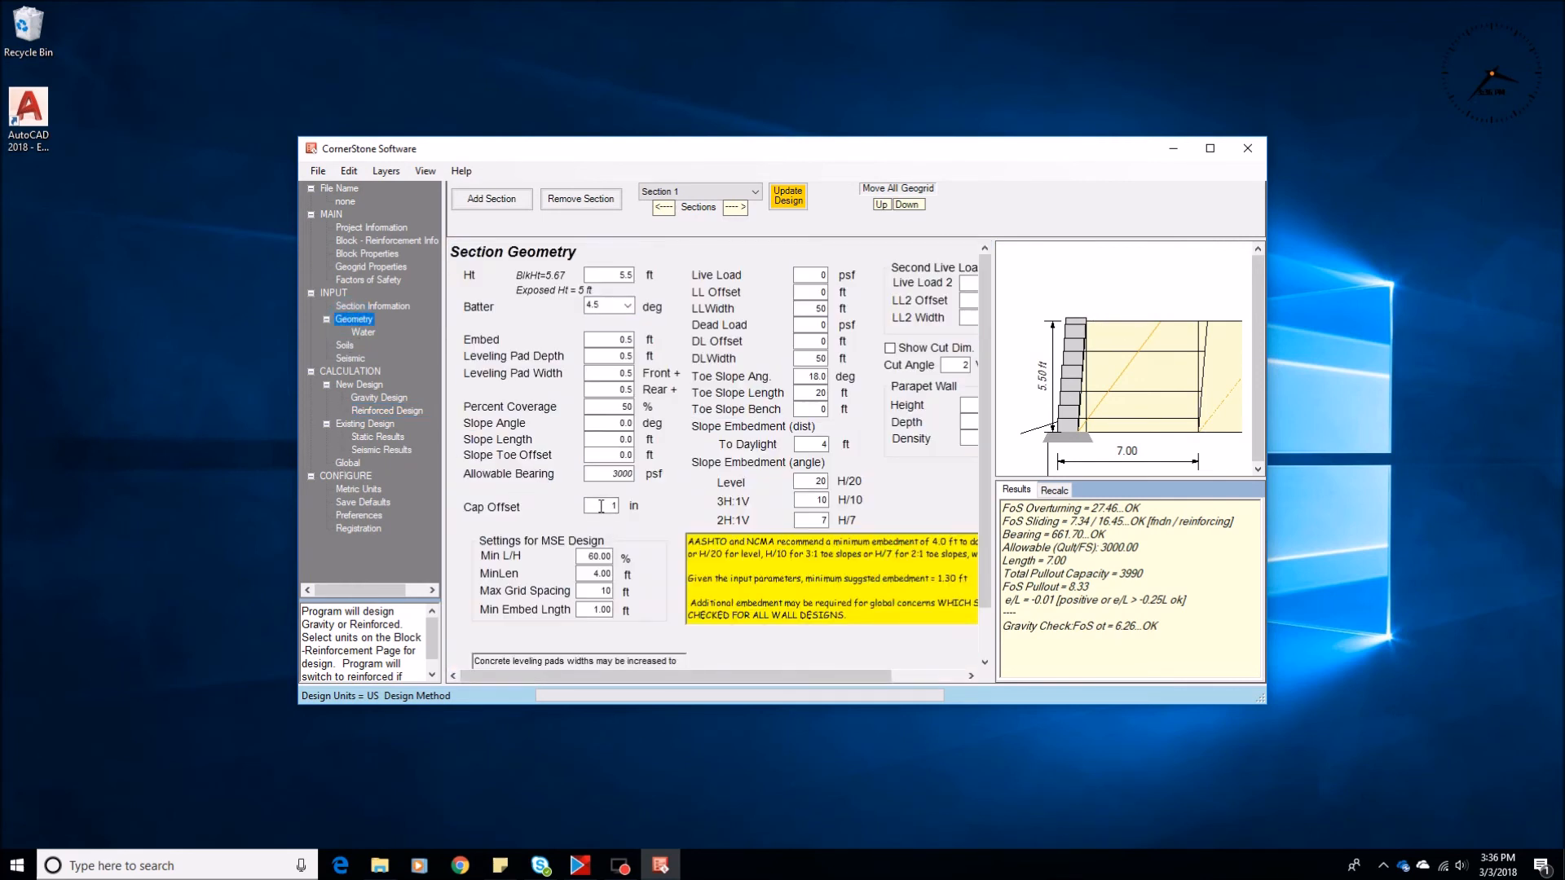
{"action": "type", "text": "4"}
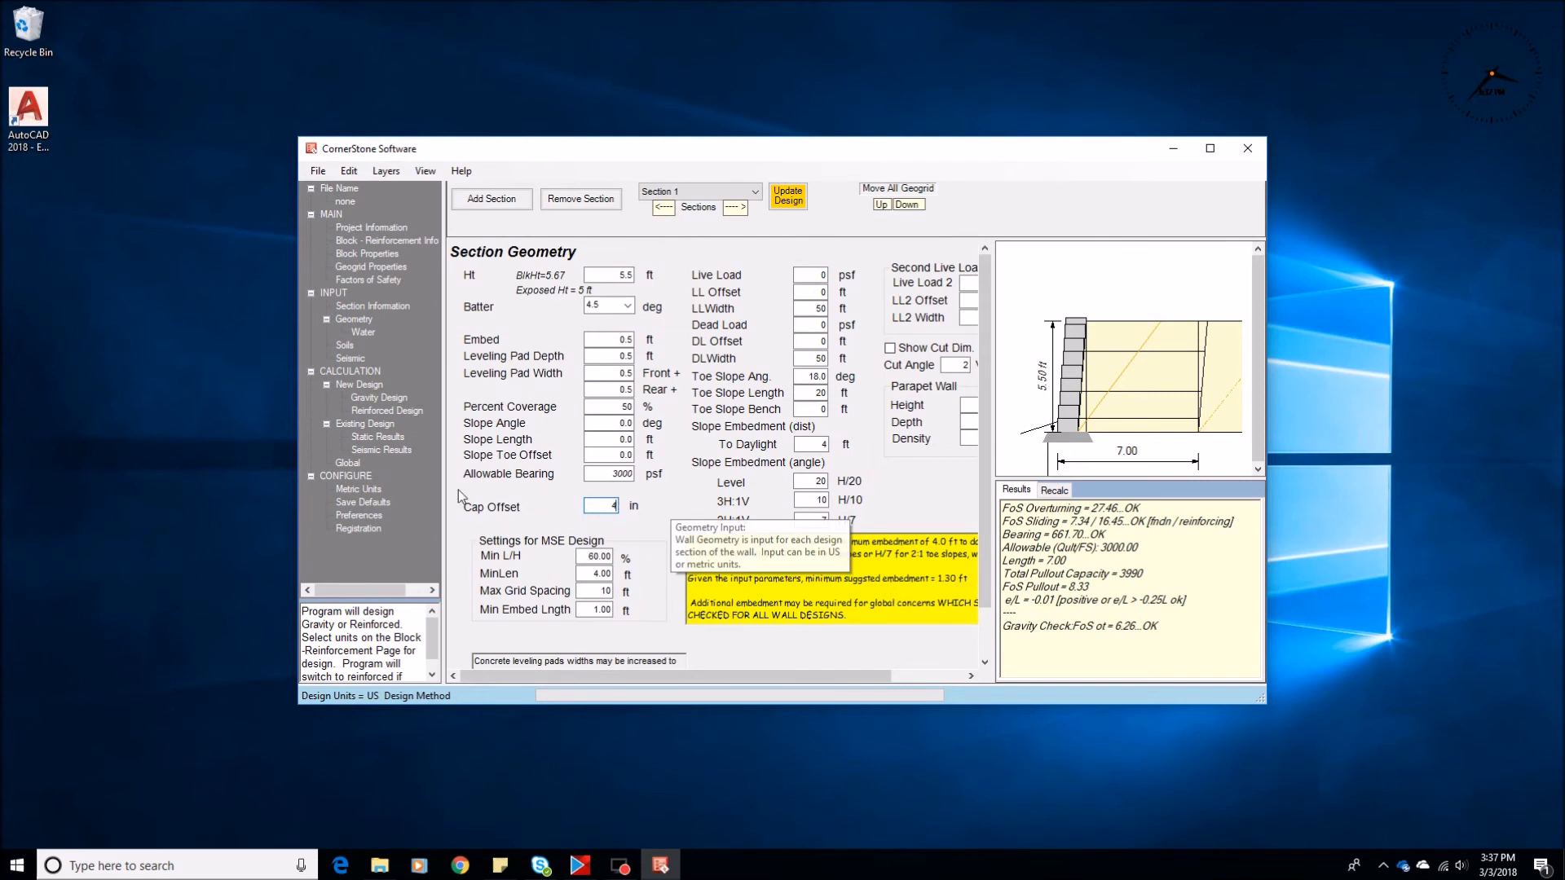
{"action": "left_click", "coordinate": [397, 411]}
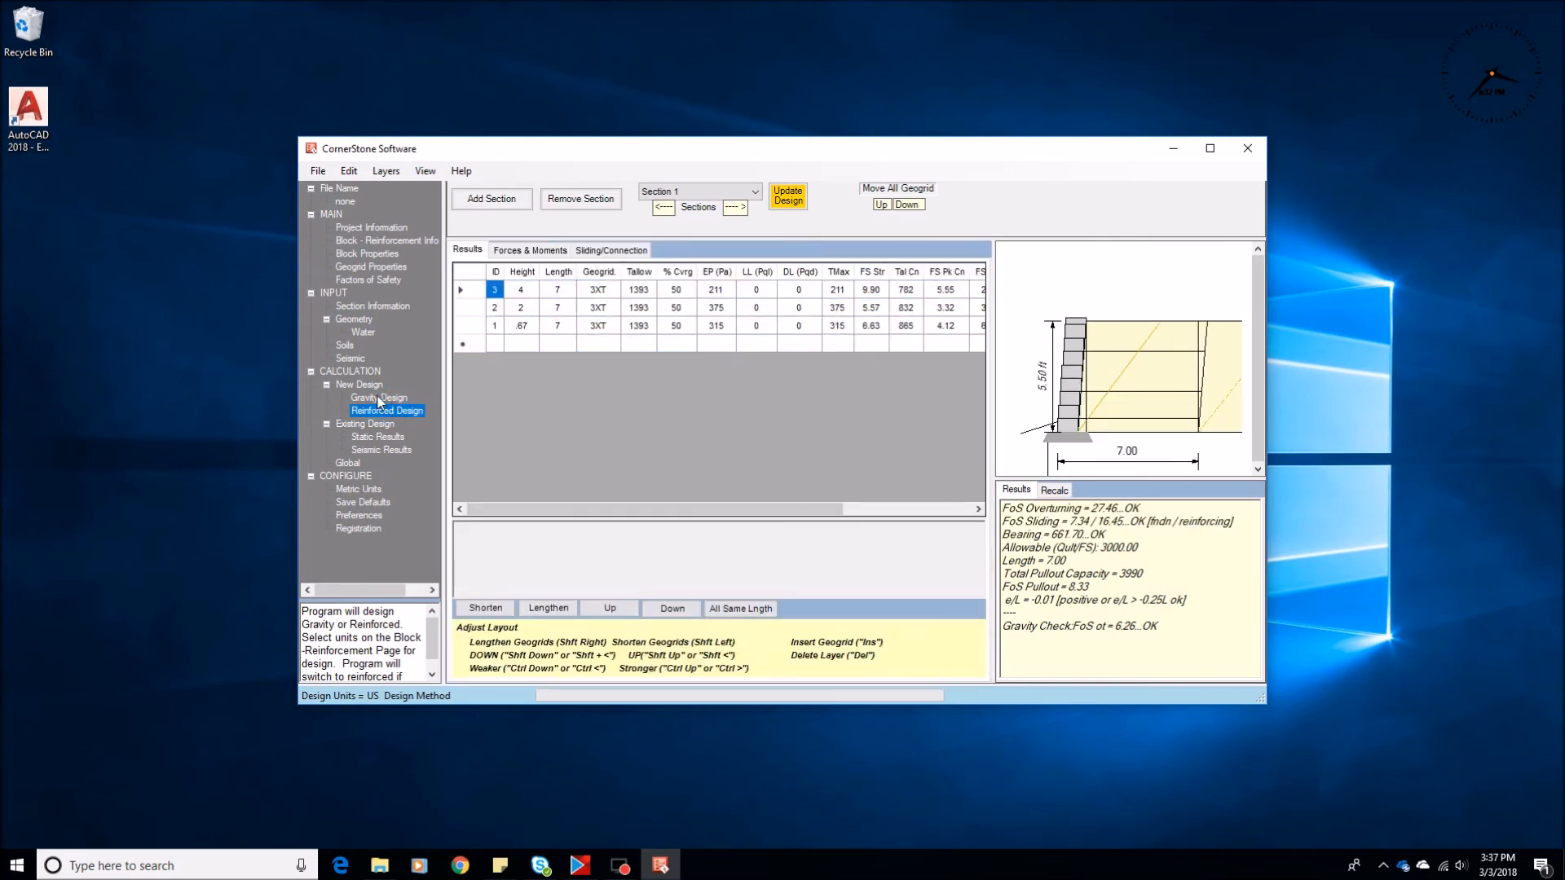
Increase the cap offset to 6 in and recalculate the reinforced design to check the cap position
{"action": "left_click", "coordinate": [352, 321]}
{"action": "left_click", "coordinate": [601, 506]}
{"action": "type", "text": "6"}
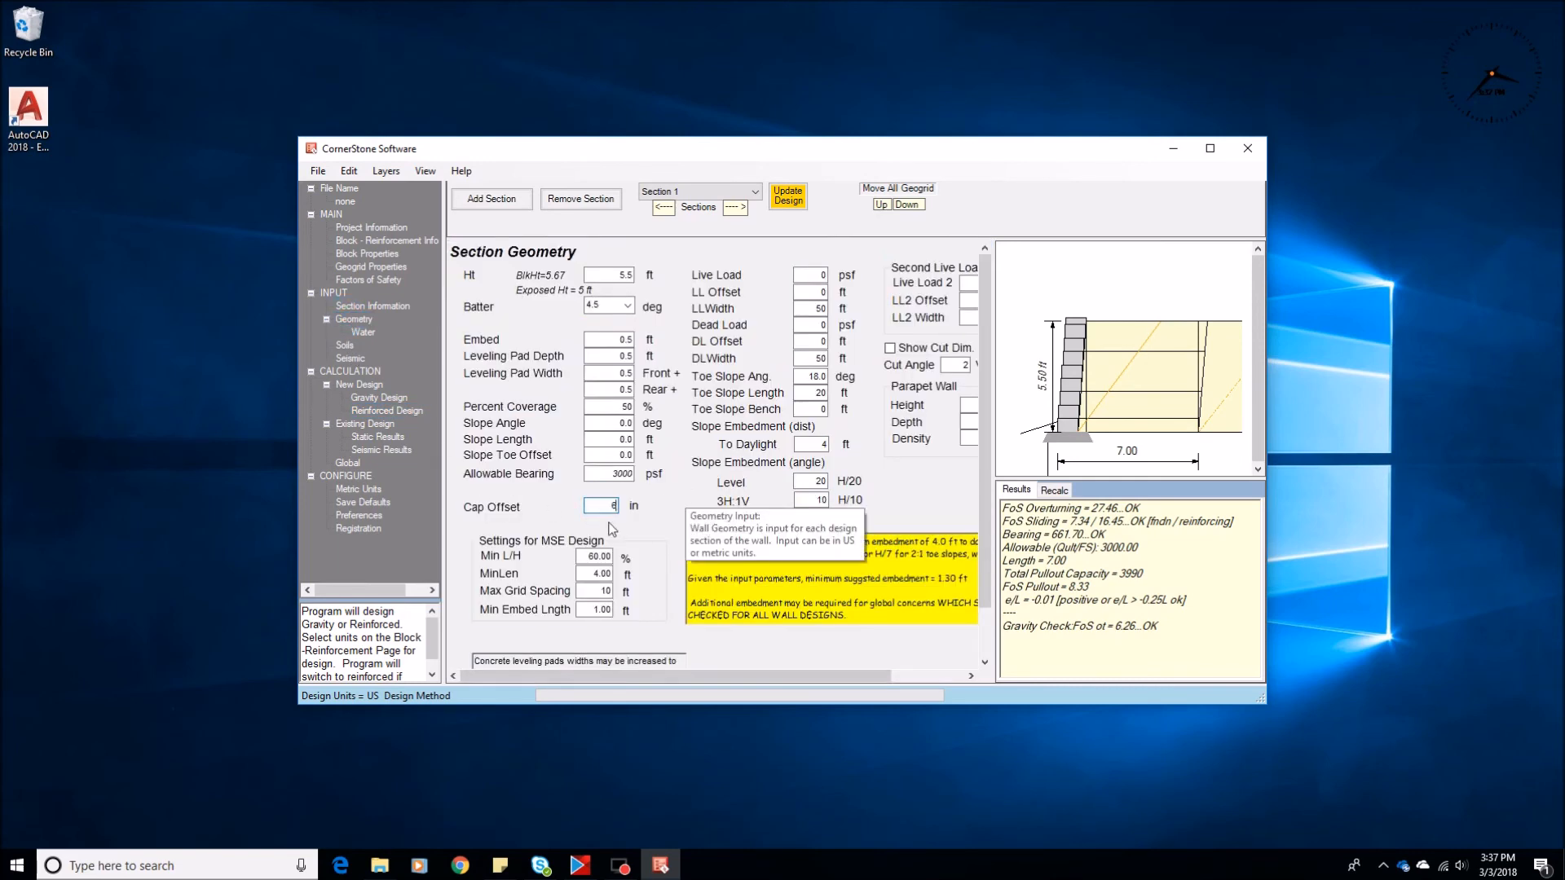
{"action": "left_click", "coordinate": [369, 413]}
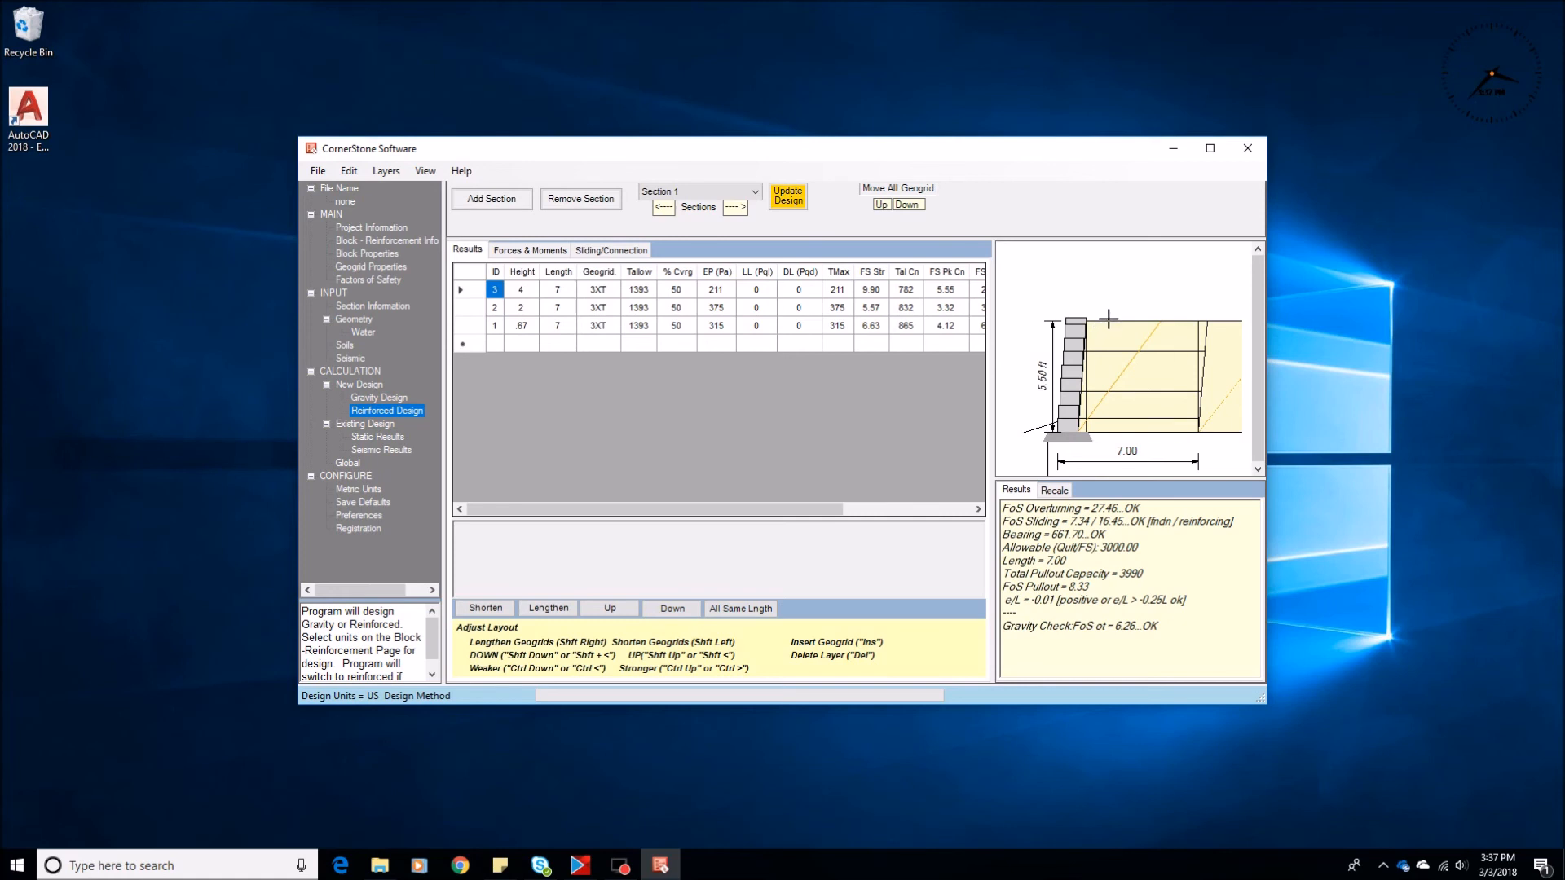
Set the section height to 6.5 ft and recalculate it as a reinforced design
{"action": "left_click", "coordinate": [354, 318]}
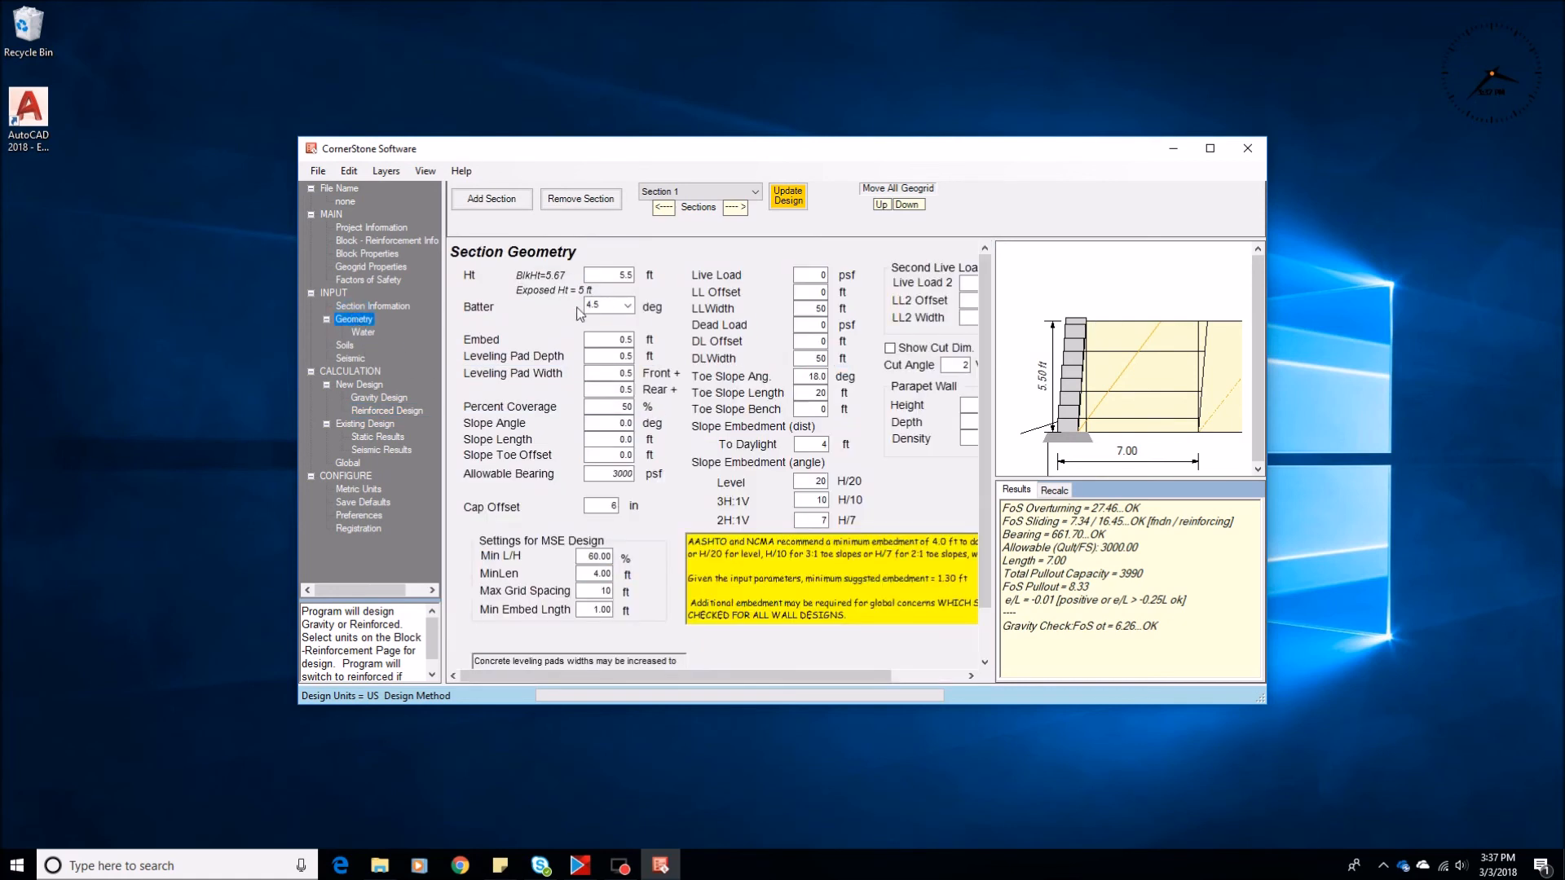
{"action": "double_click", "coordinate": [613, 277]}
{"action": "key", "text": "BackSpace"}
{"action": "type", "text": "6"}
{"action": "left_click", "coordinate": [375, 412]}
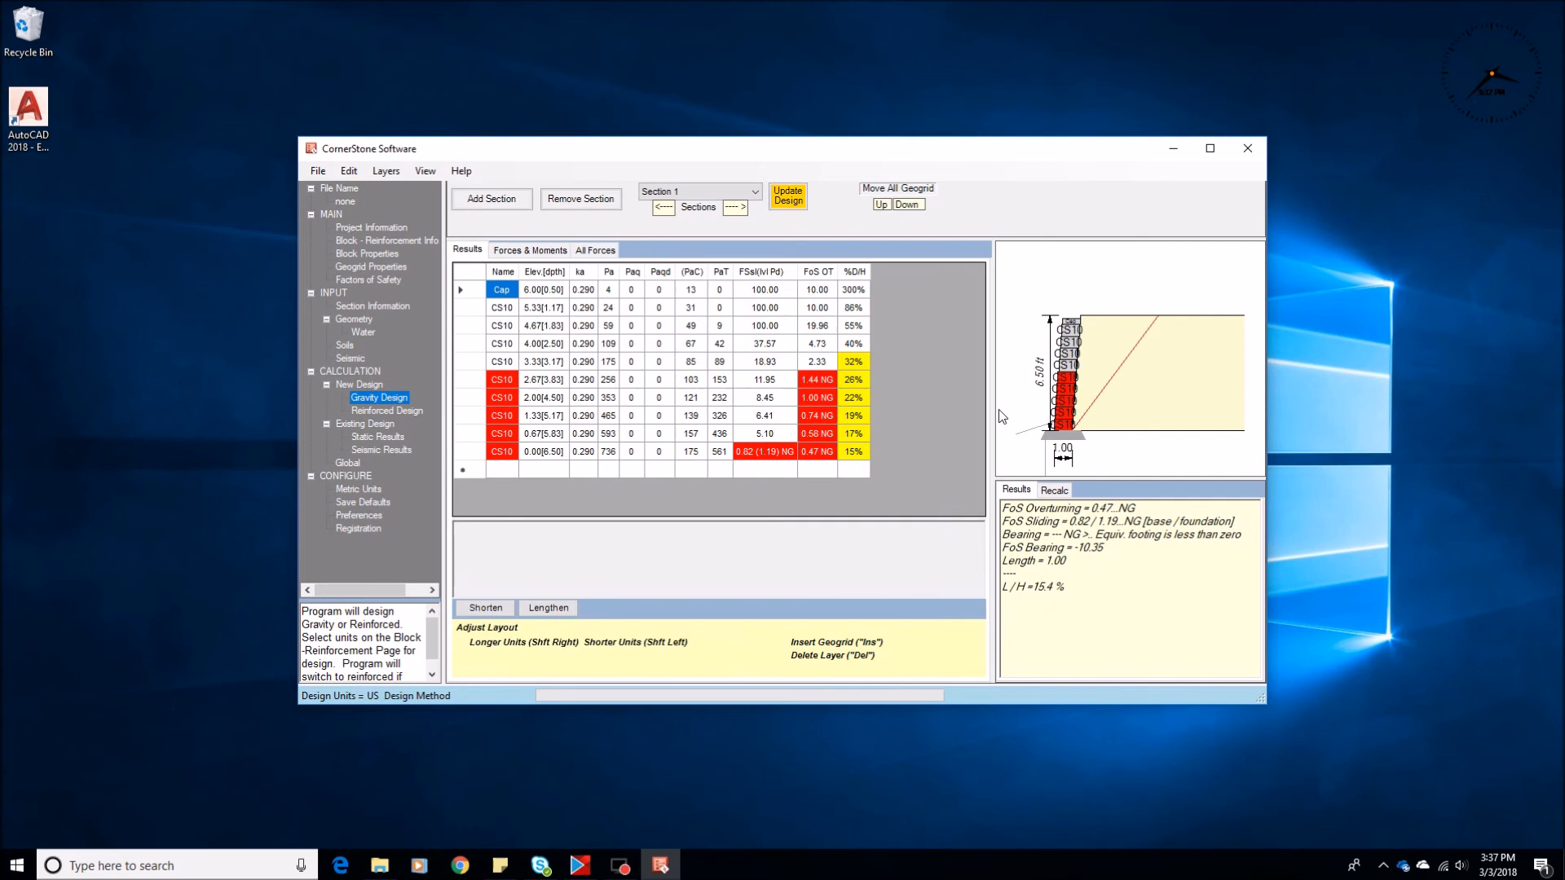
{"action": "left_click", "coordinate": [381, 411]}
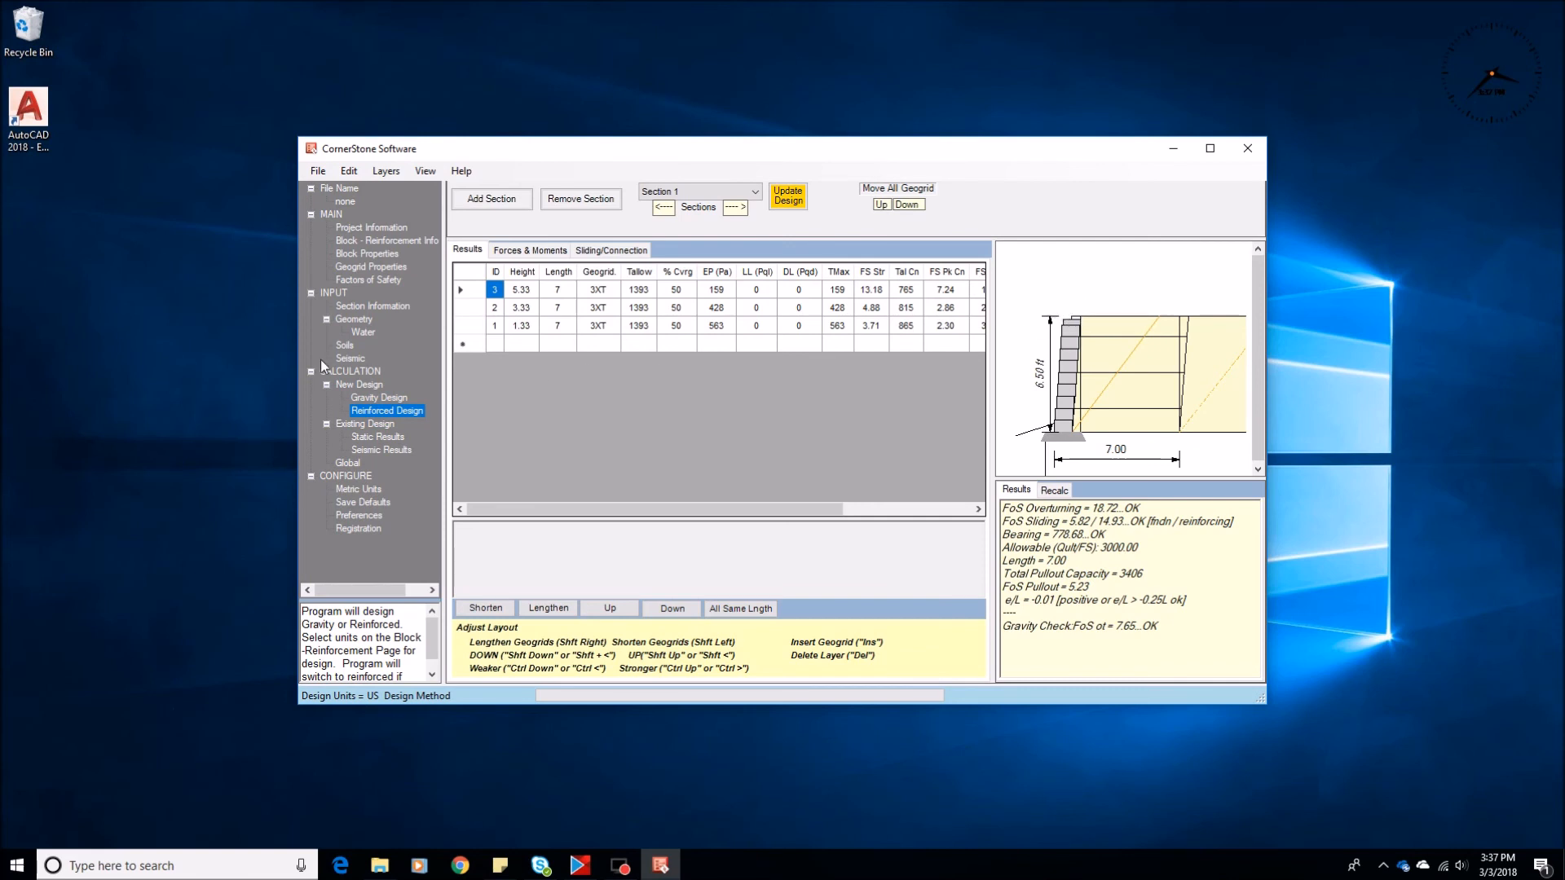
Reduce the 6.5 ft wall's cap offset to 4 in and recalculate the reinforced design
{"action": "left_click", "coordinate": [361, 320]}
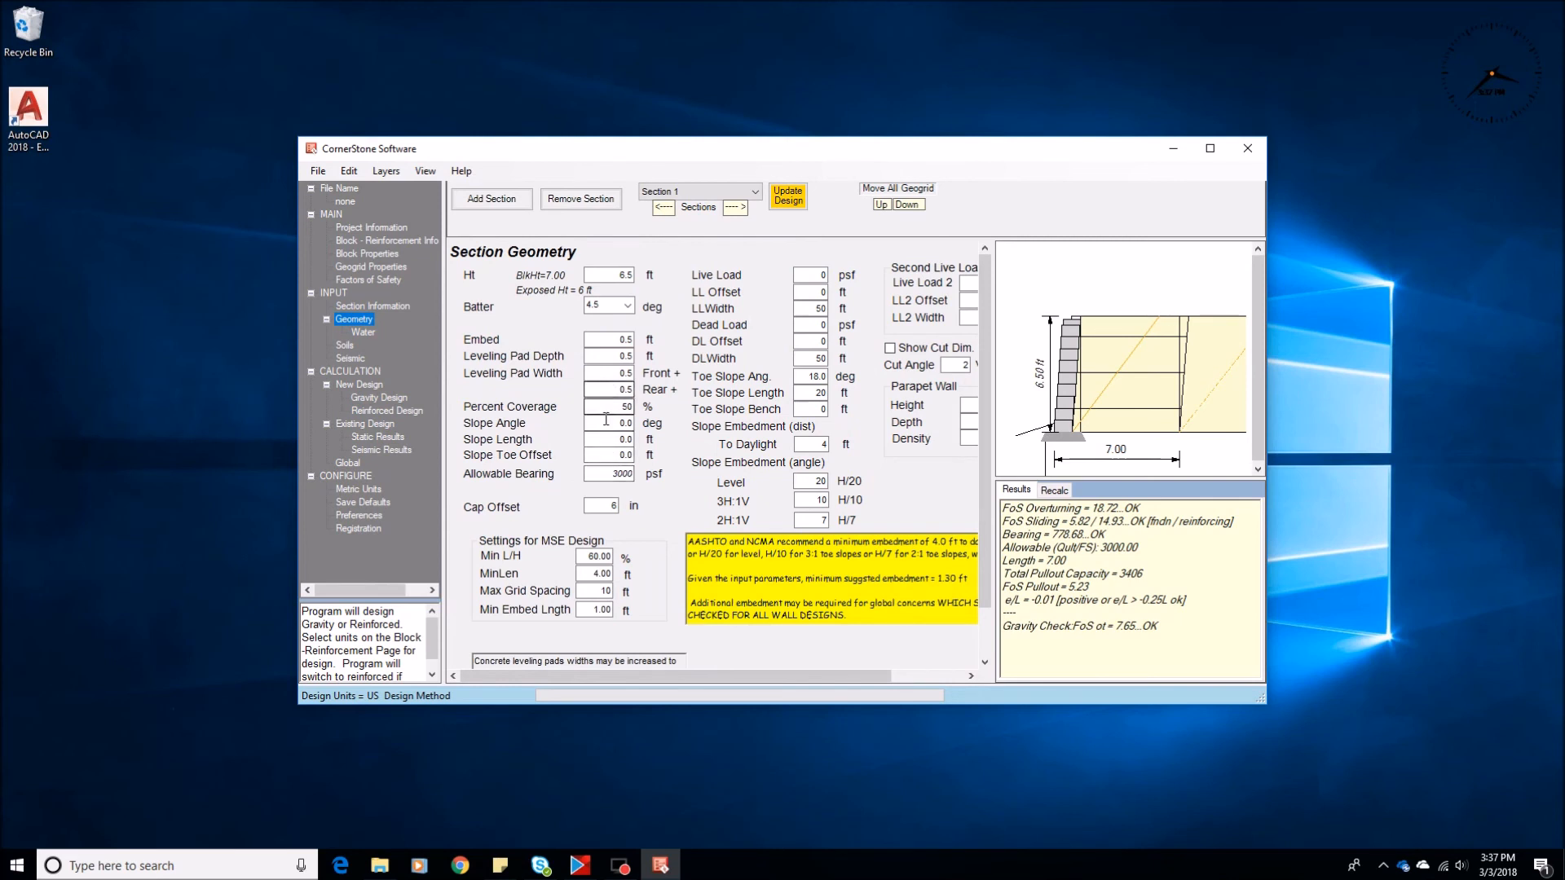
{"action": "left_click", "coordinate": [598, 505]}
{"action": "type", "text": "4"}
{"action": "left_click", "coordinate": [396, 412]}
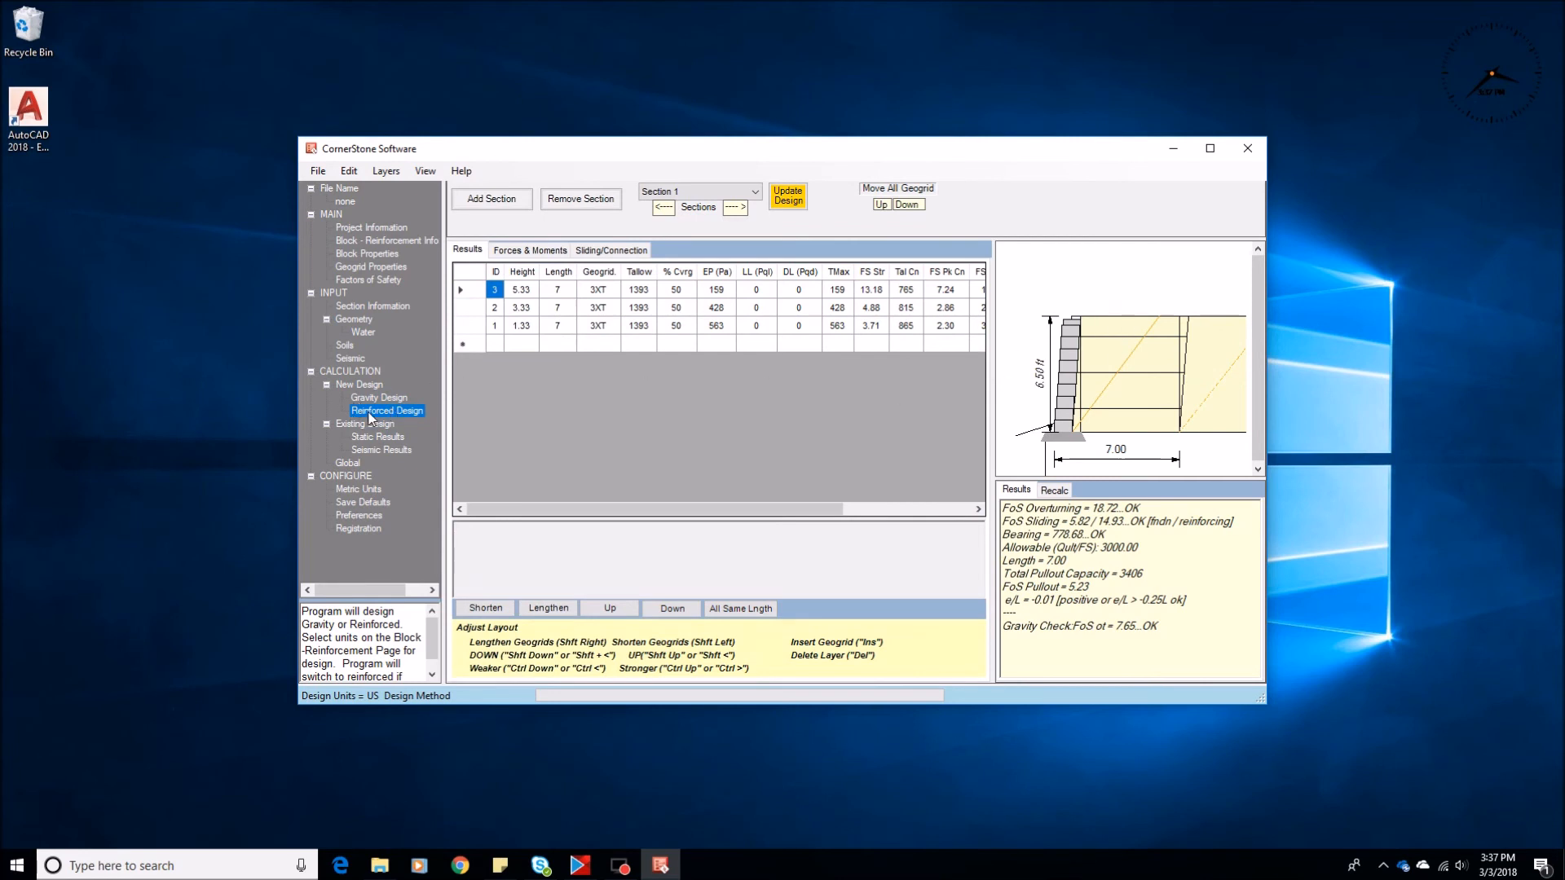
Set the cap offset back to 1 in and recalculate the reinforced design
{"action": "left_click", "coordinate": [356, 321]}
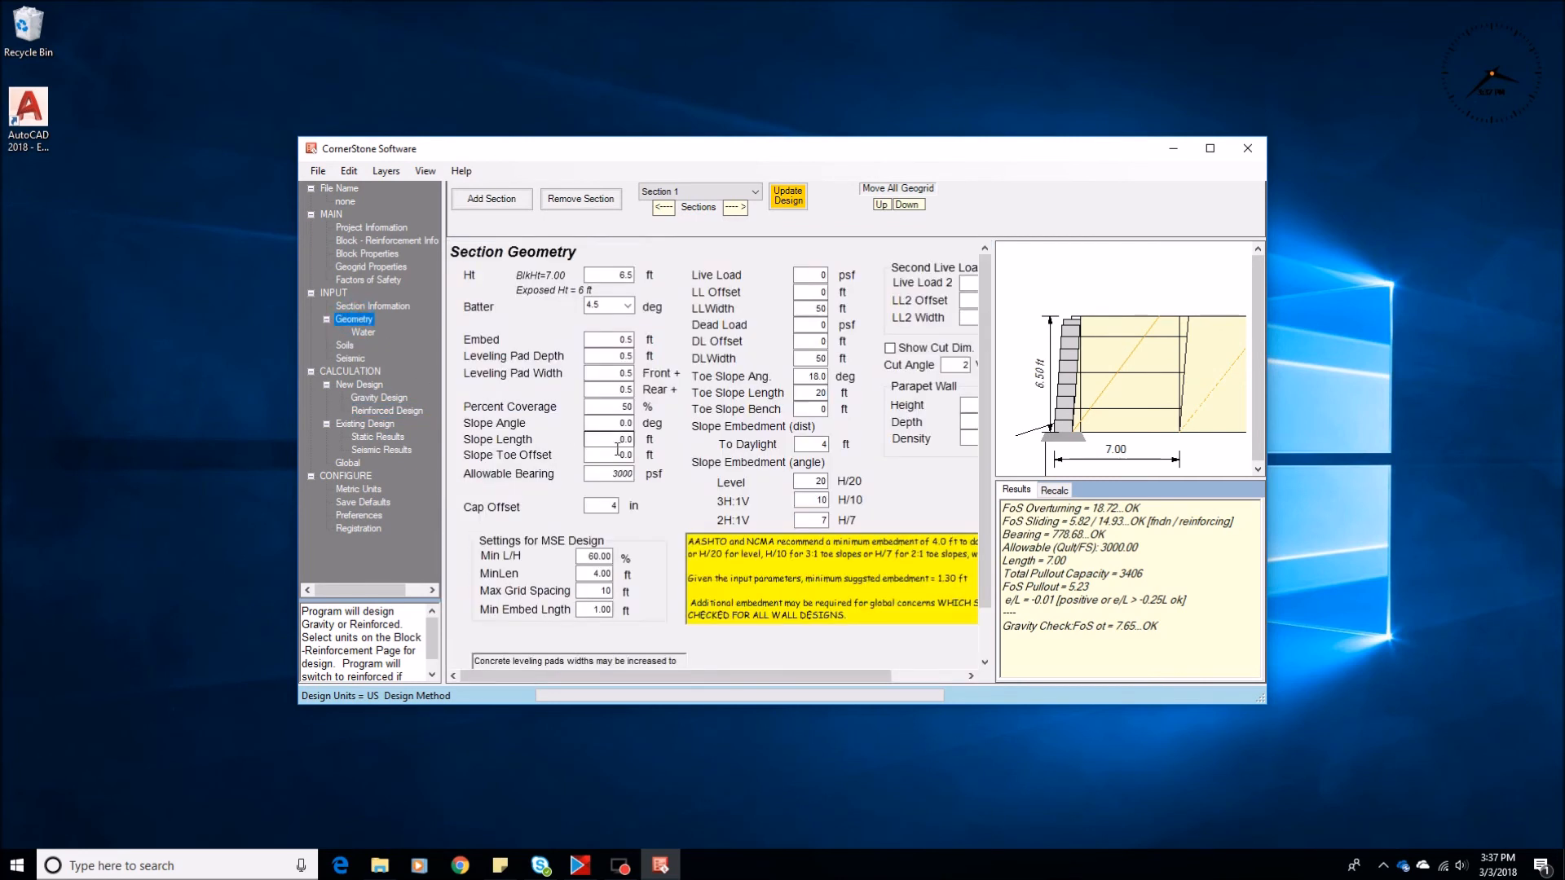
{"action": "left_click", "coordinate": [604, 506]}
{"action": "type", "text": "1"}
{"action": "left_click", "coordinate": [377, 413]}
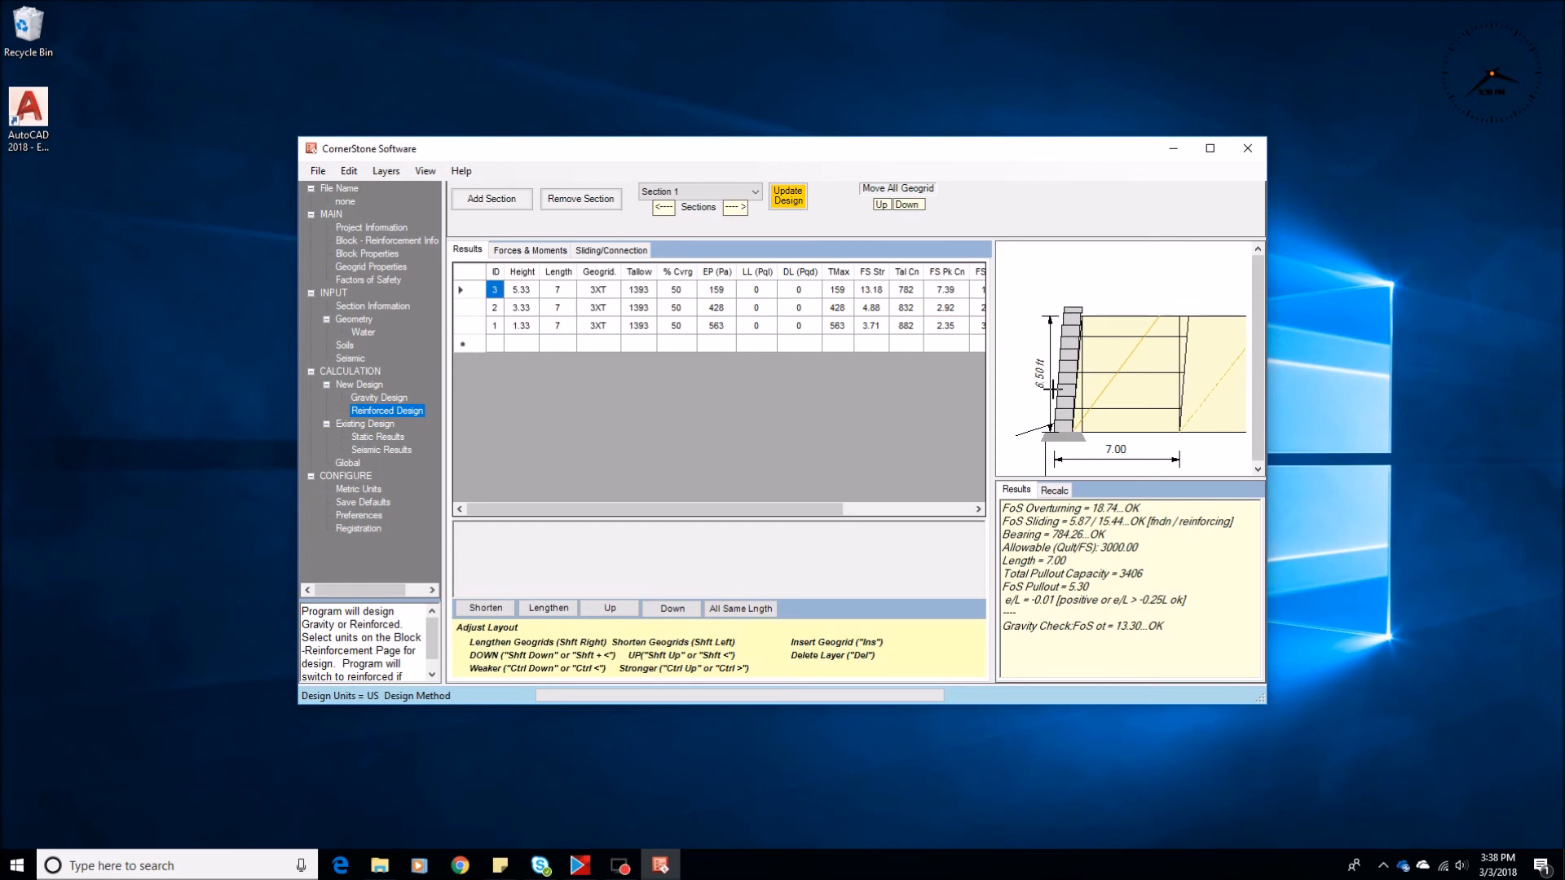
Enable the Force Height to Block Height preference, apply it to the section height and recalculate the reinforced design
{"action": "left_click", "coordinate": [364, 518]}
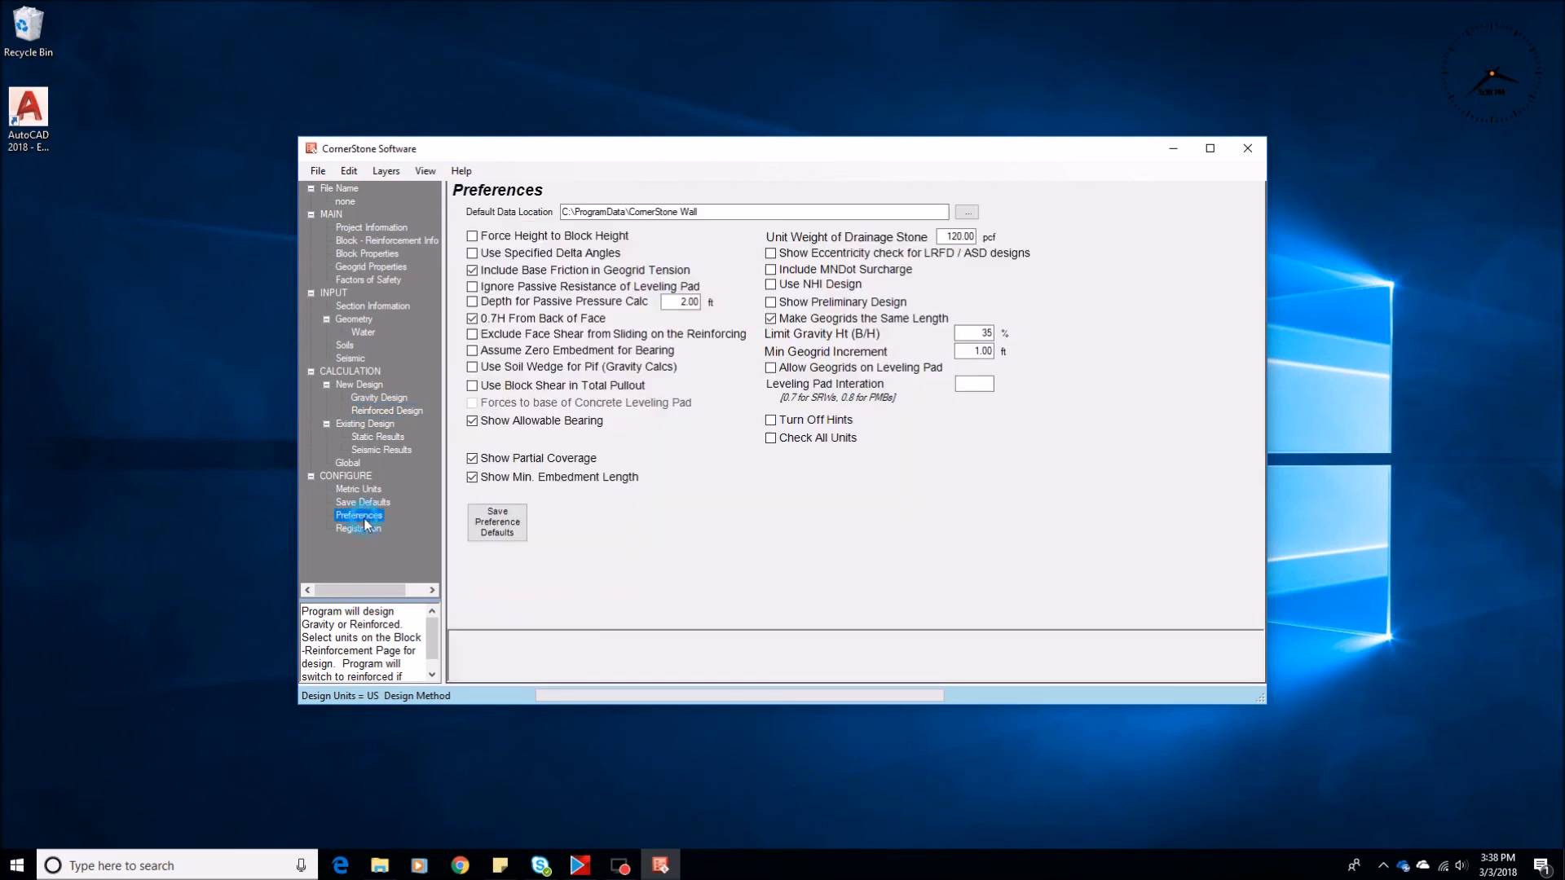
{"action": "left_click", "coordinate": [474, 237]}
{"action": "left_click", "coordinate": [359, 320]}
{"action": "left_click", "coordinate": [609, 274]}
{"action": "key", "text": "Tab"}
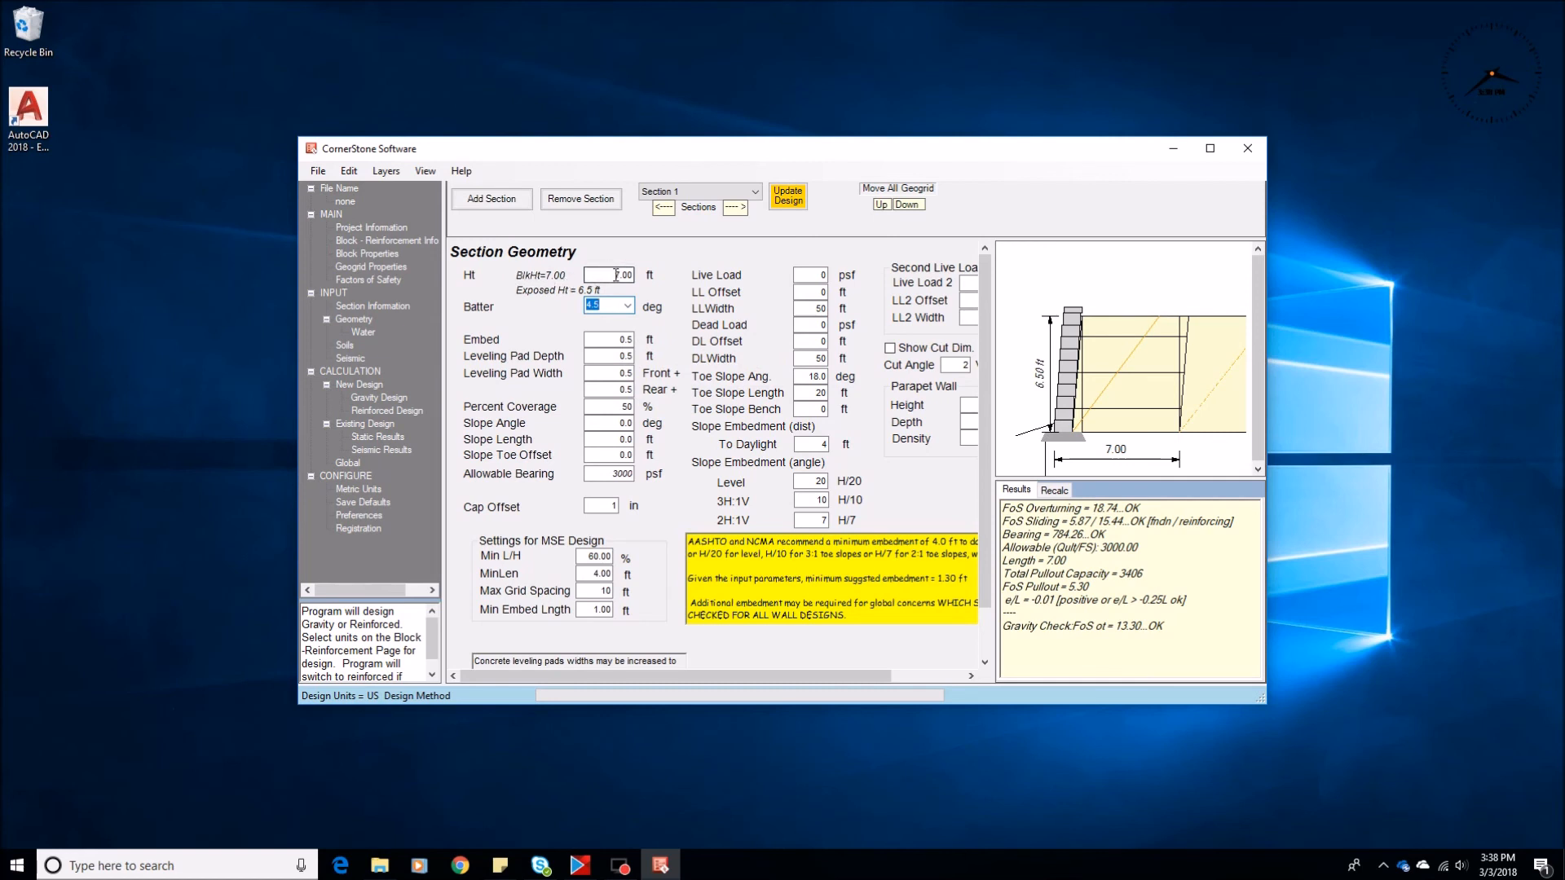
{"action": "left_click", "coordinate": [380, 411]}
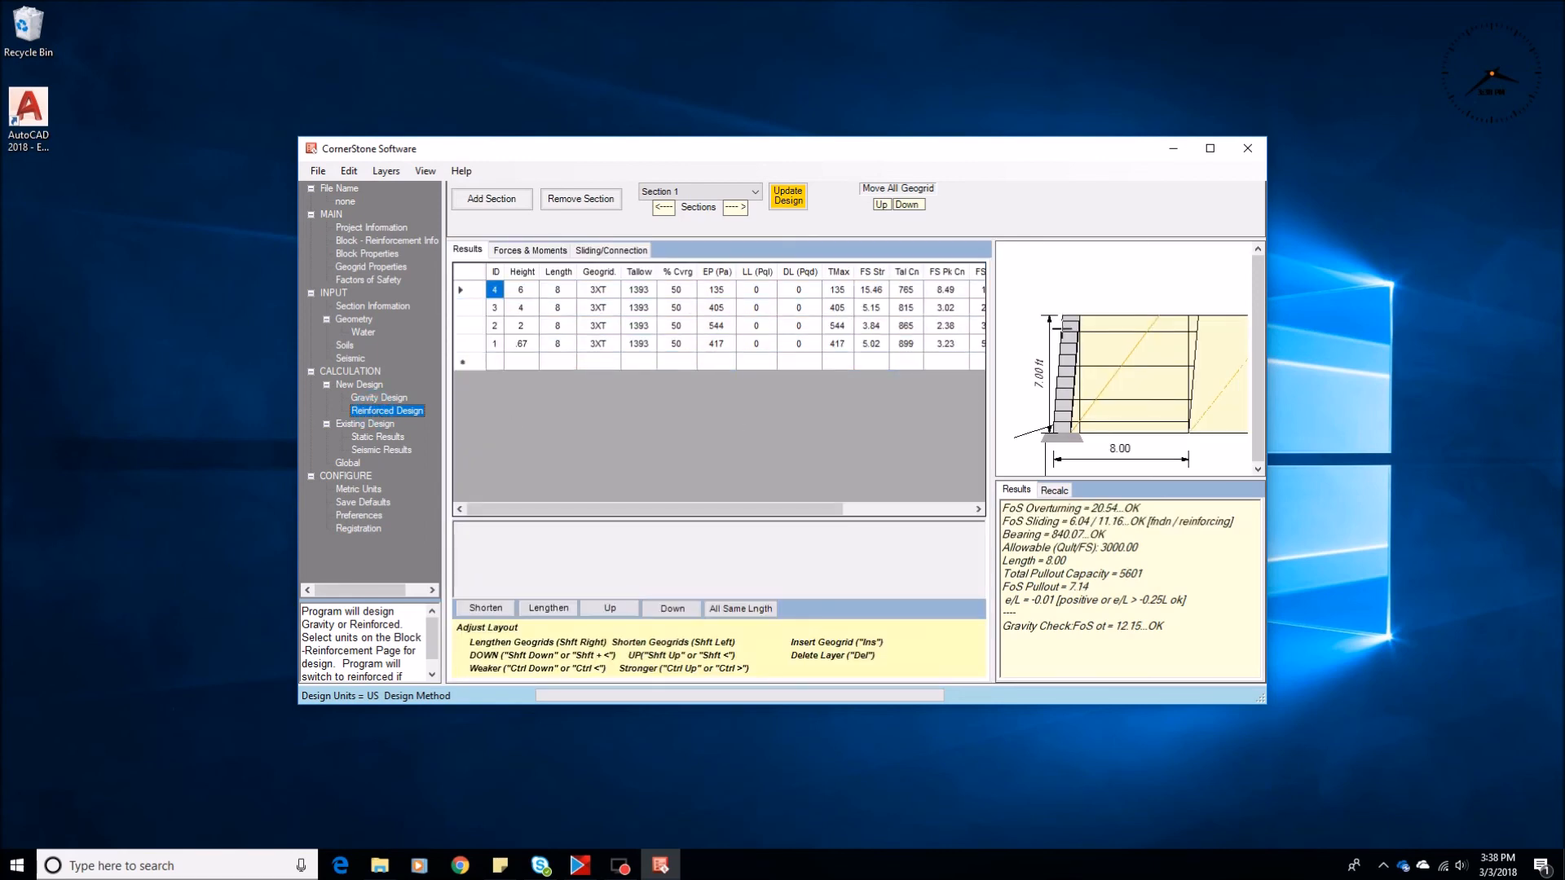
Set the section height to 5 ft and recalculate the reinforced design
{"action": "left_click", "coordinate": [356, 320]}
{"action": "left_click", "coordinate": [597, 274]}
{"action": "type", "text": "5"}
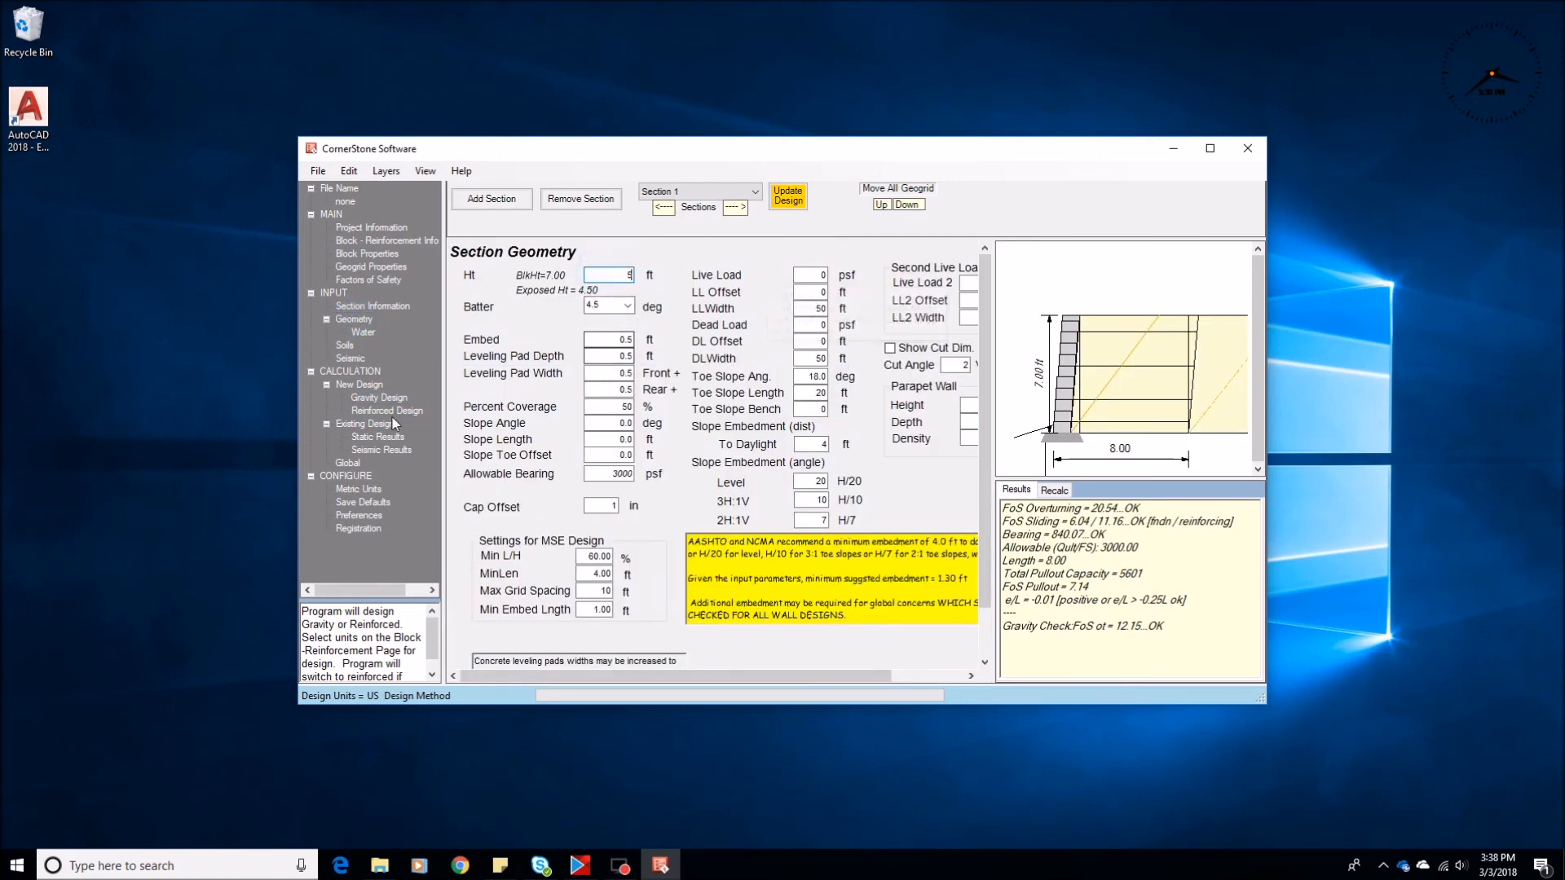
{"action": "left_click", "coordinate": [380, 412]}
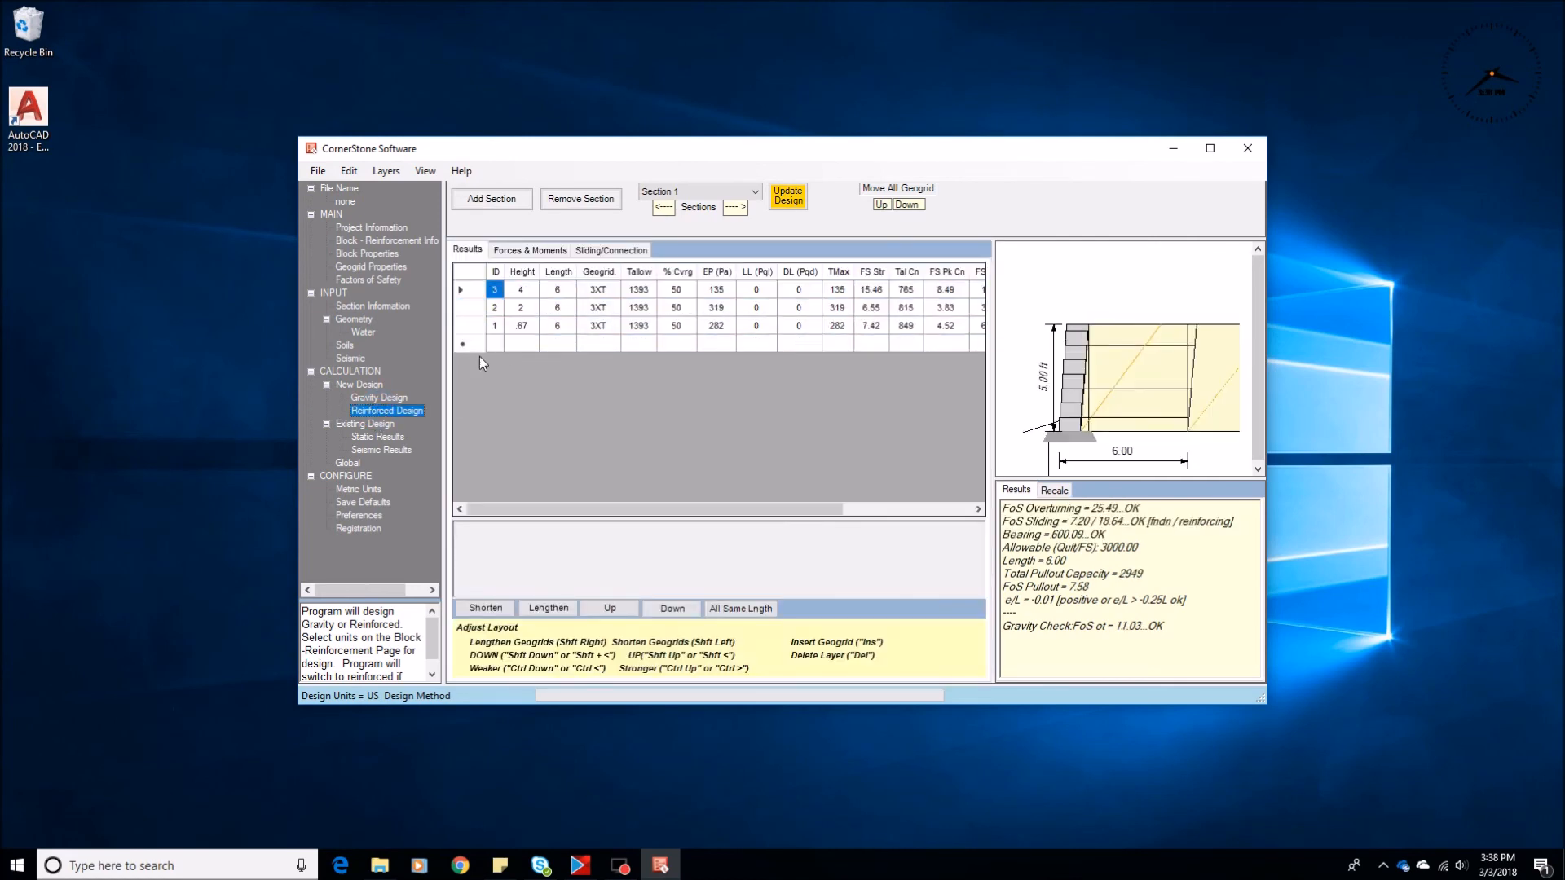
Enter a section height of 4 ft and recalculate the reinforced design with the height forced to full blocks
{"action": "left_click", "coordinate": [351, 319]}
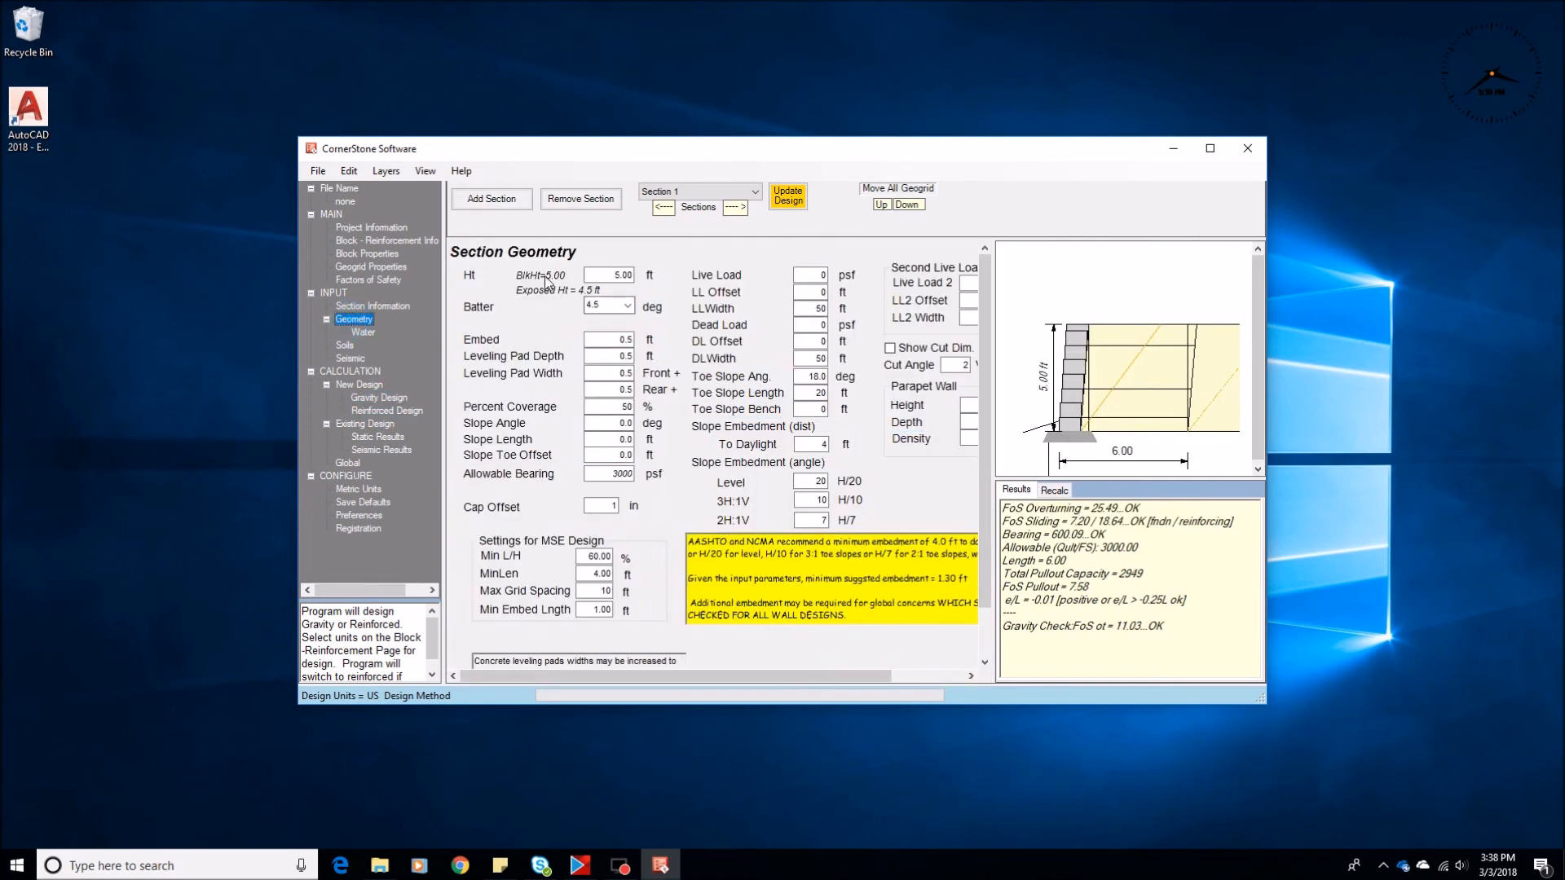
{"action": "left_click", "coordinate": [598, 273]}
{"action": "type", "text": "4"}
{"action": "left_click", "coordinate": [373, 411]}
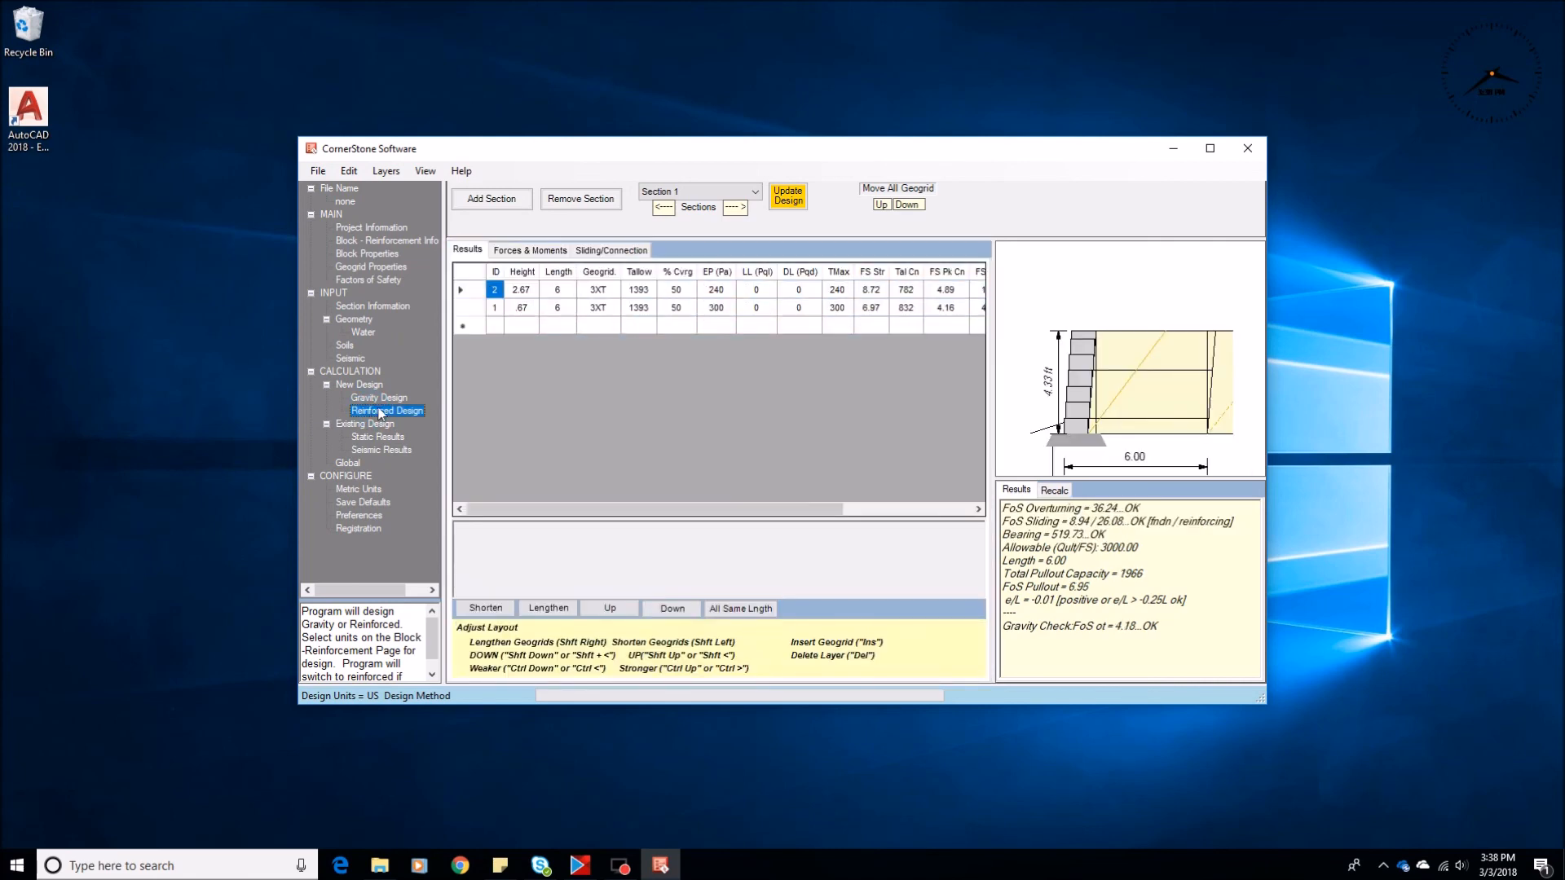
Disable the Force Height to Block Height and 0.7H From Back of Face preferences
{"action": "left_click", "coordinate": [359, 320]}
{"action": "left_click", "coordinate": [604, 274]}
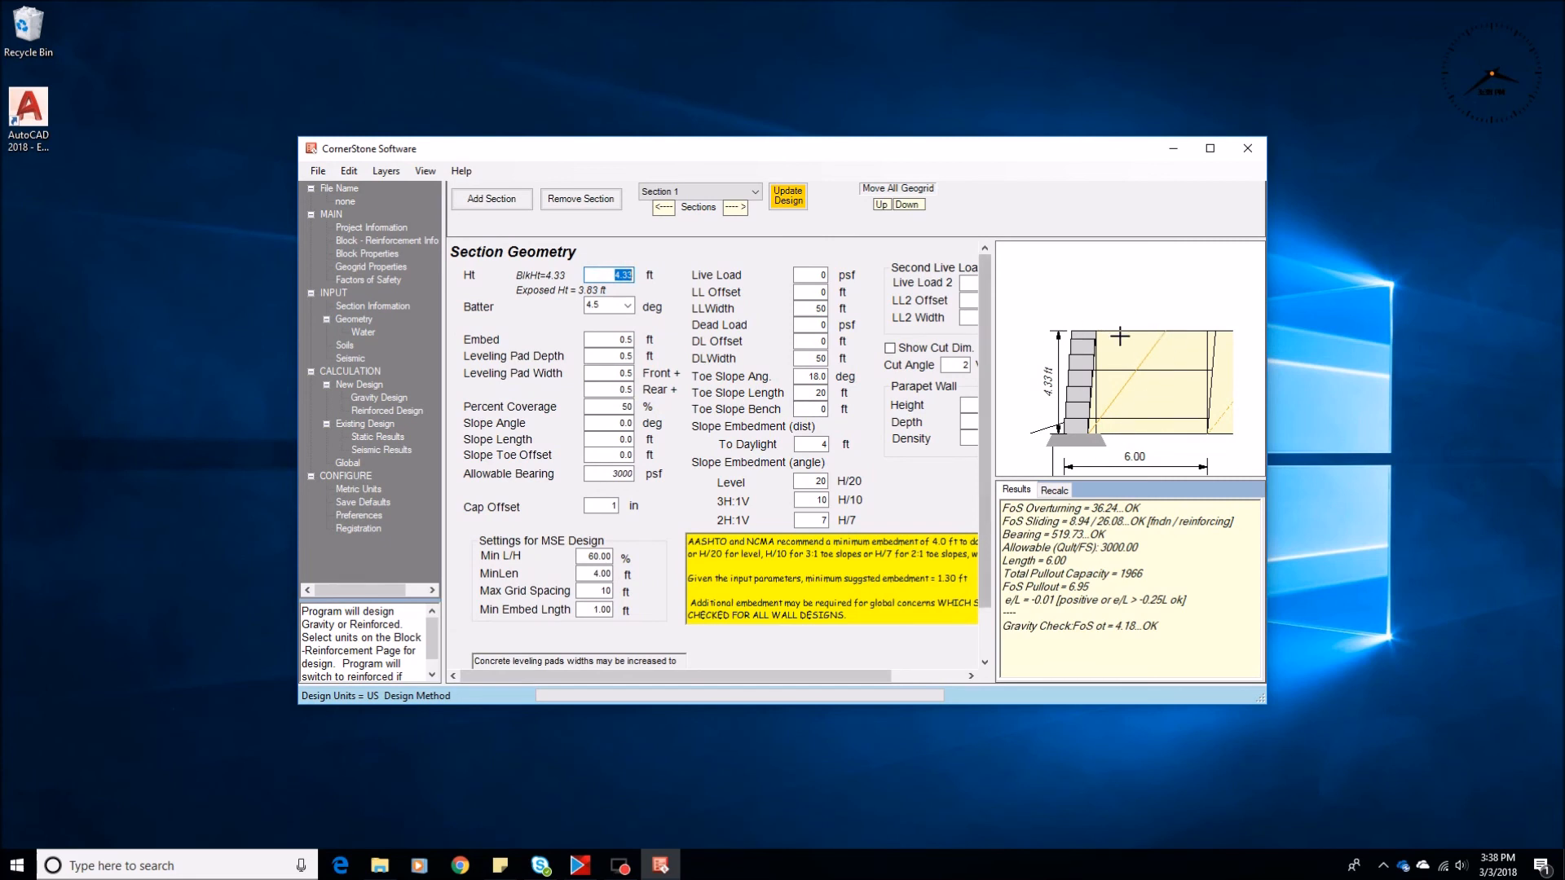
{"action": "left_click", "coordinate": [356, 513]}
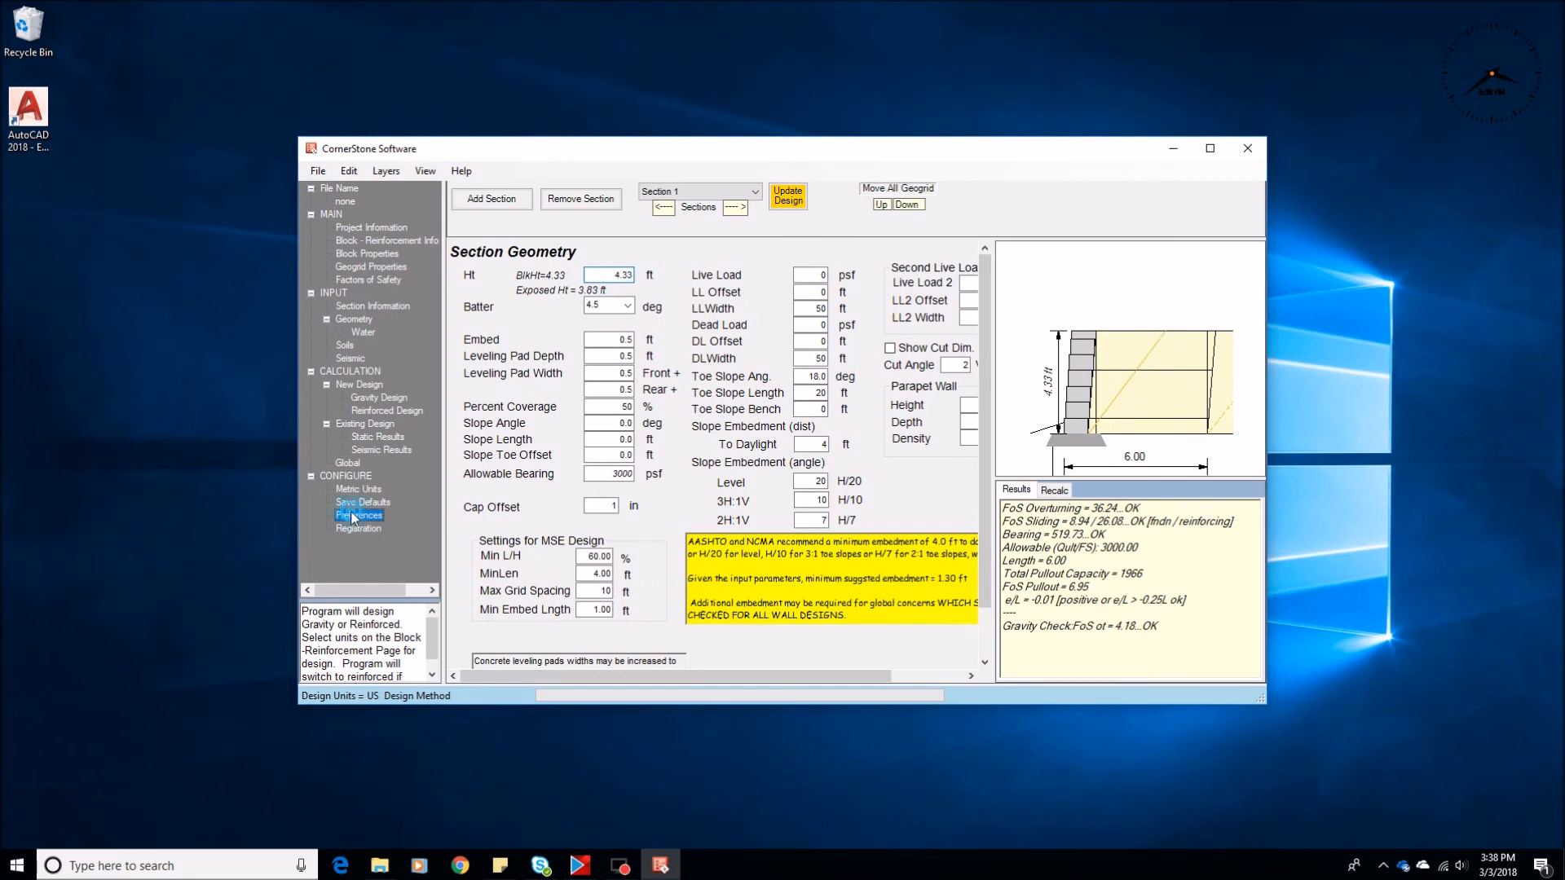
{"action": "left_click", "coordinate": [473, 236]}
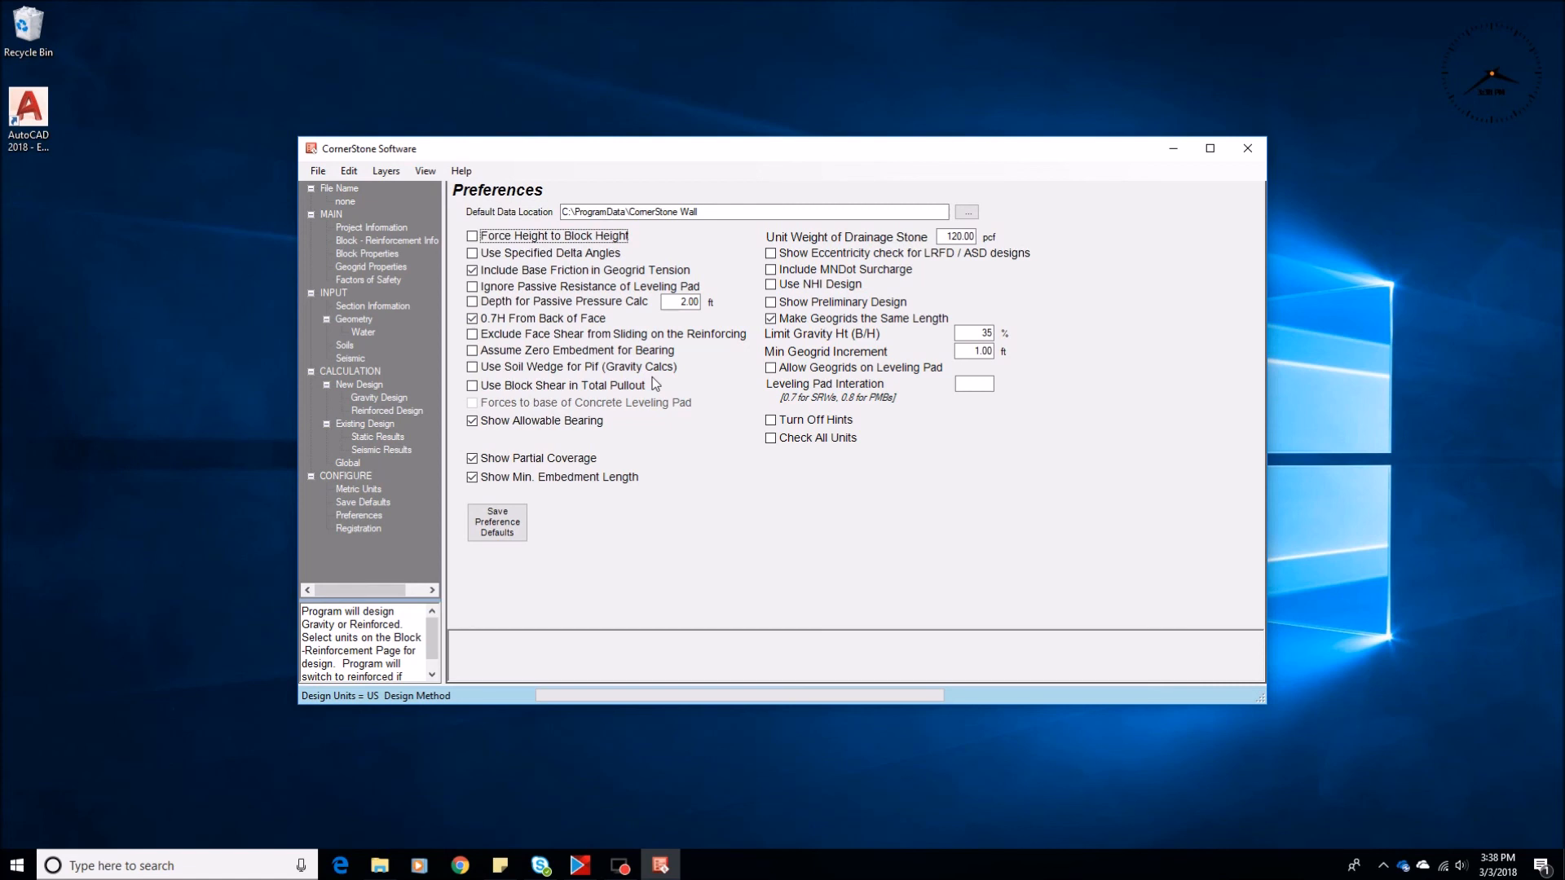
{"action": "left_click", "coordinate": [475, 321]}
{"action": "left_click", "coordinate": [475, 321]}
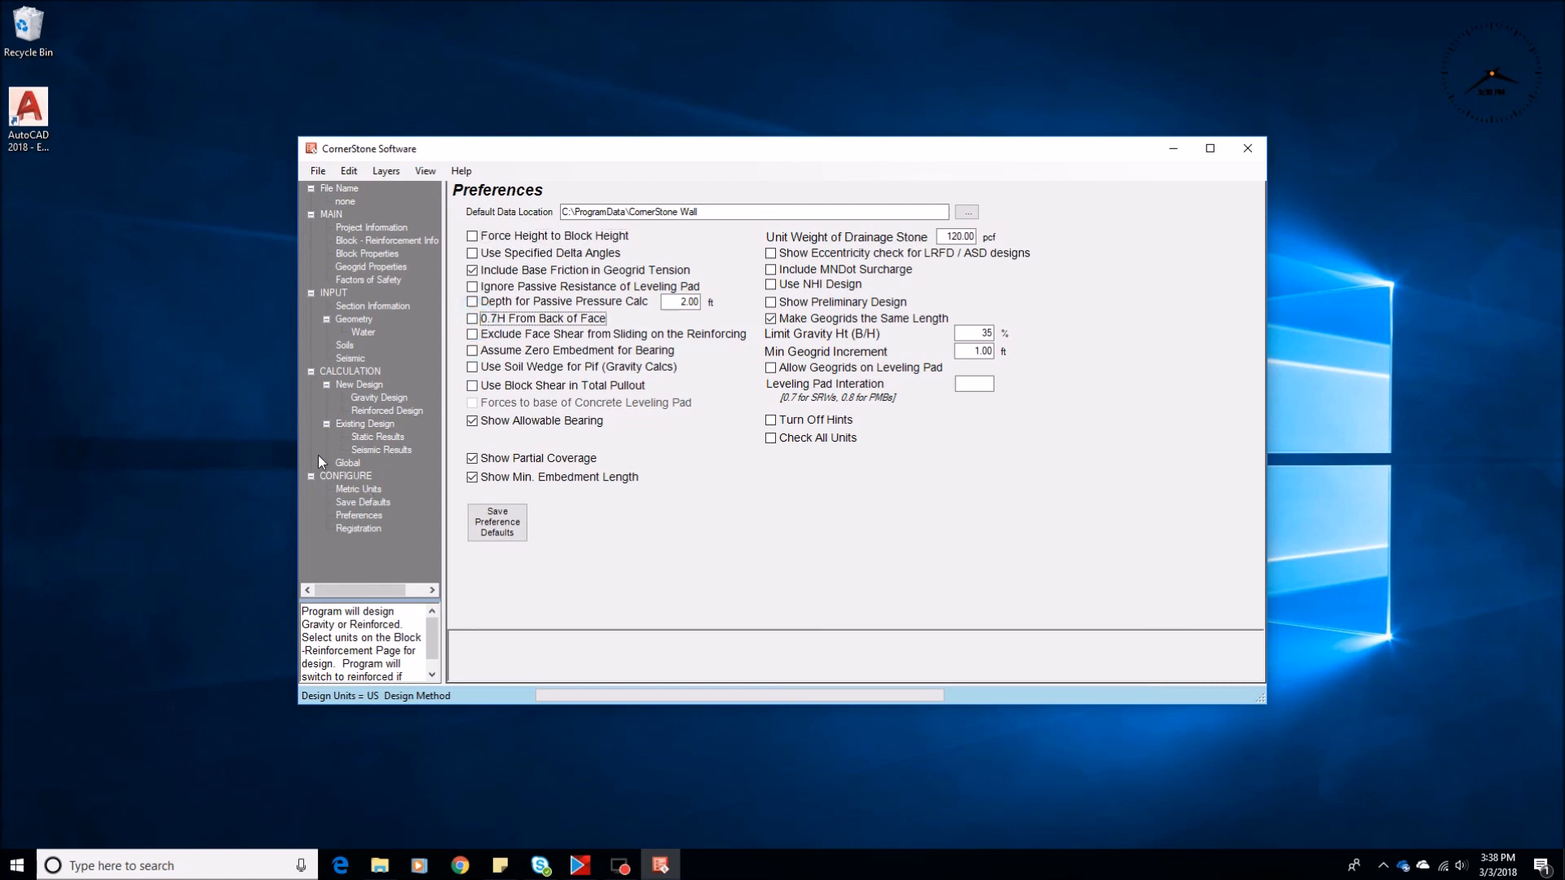
Enable Show Cut Dim. in the section geometry and recalculate the reinforced design to draw the cut line
{"action": "left_click", "coordinate": [353, 319]}
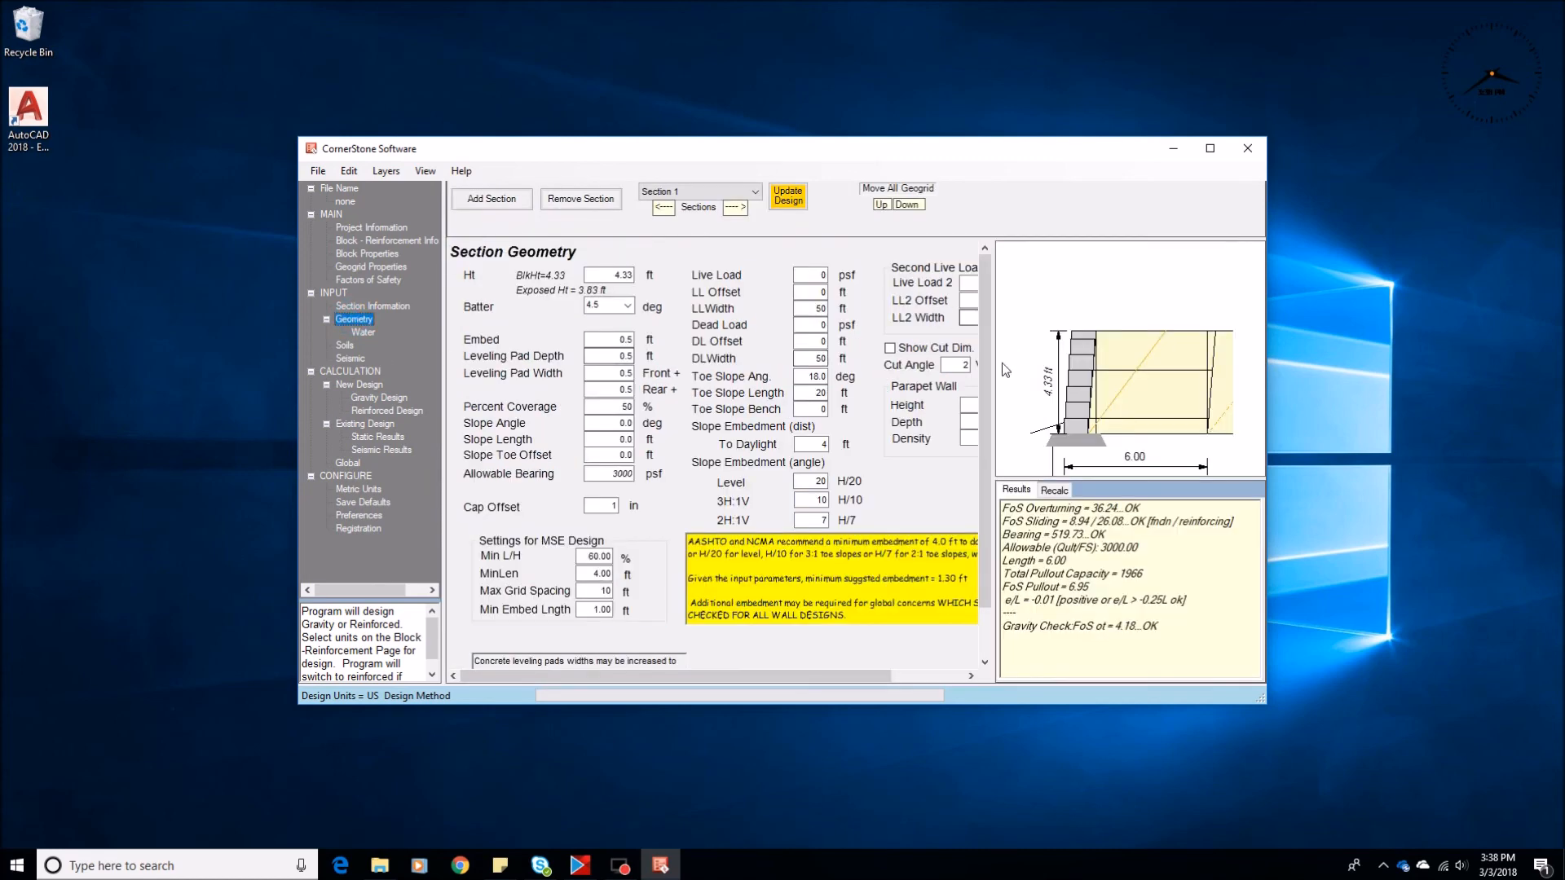
{"action": "left_click_drag", "start_coordinate": [995, 381], "coordinate": [1120, 383]}
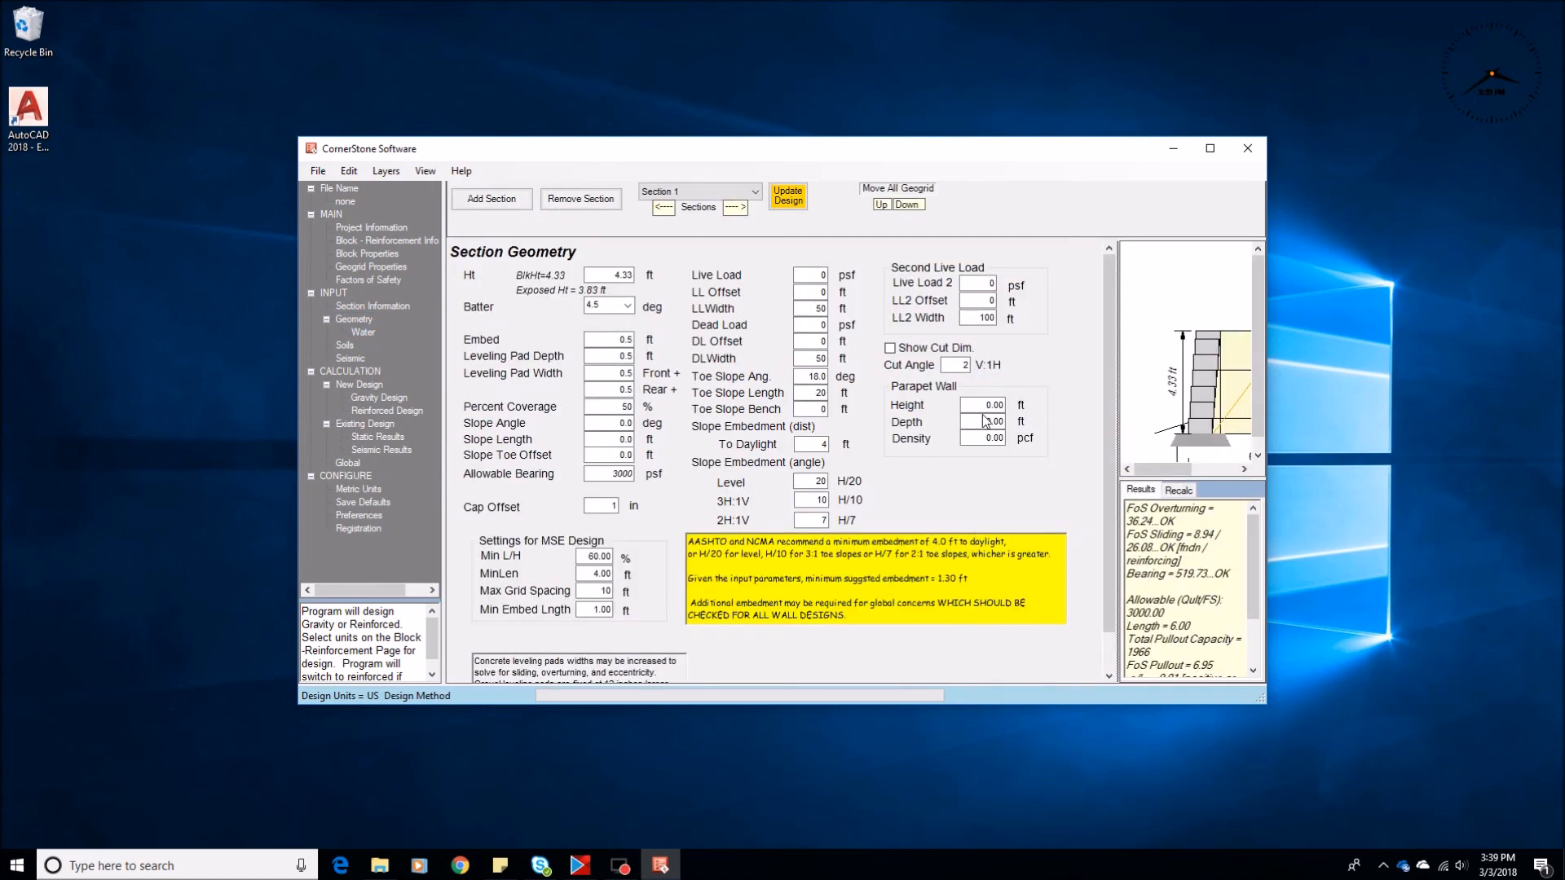
{"action": "left_click", "coordinate": [892, 352]}
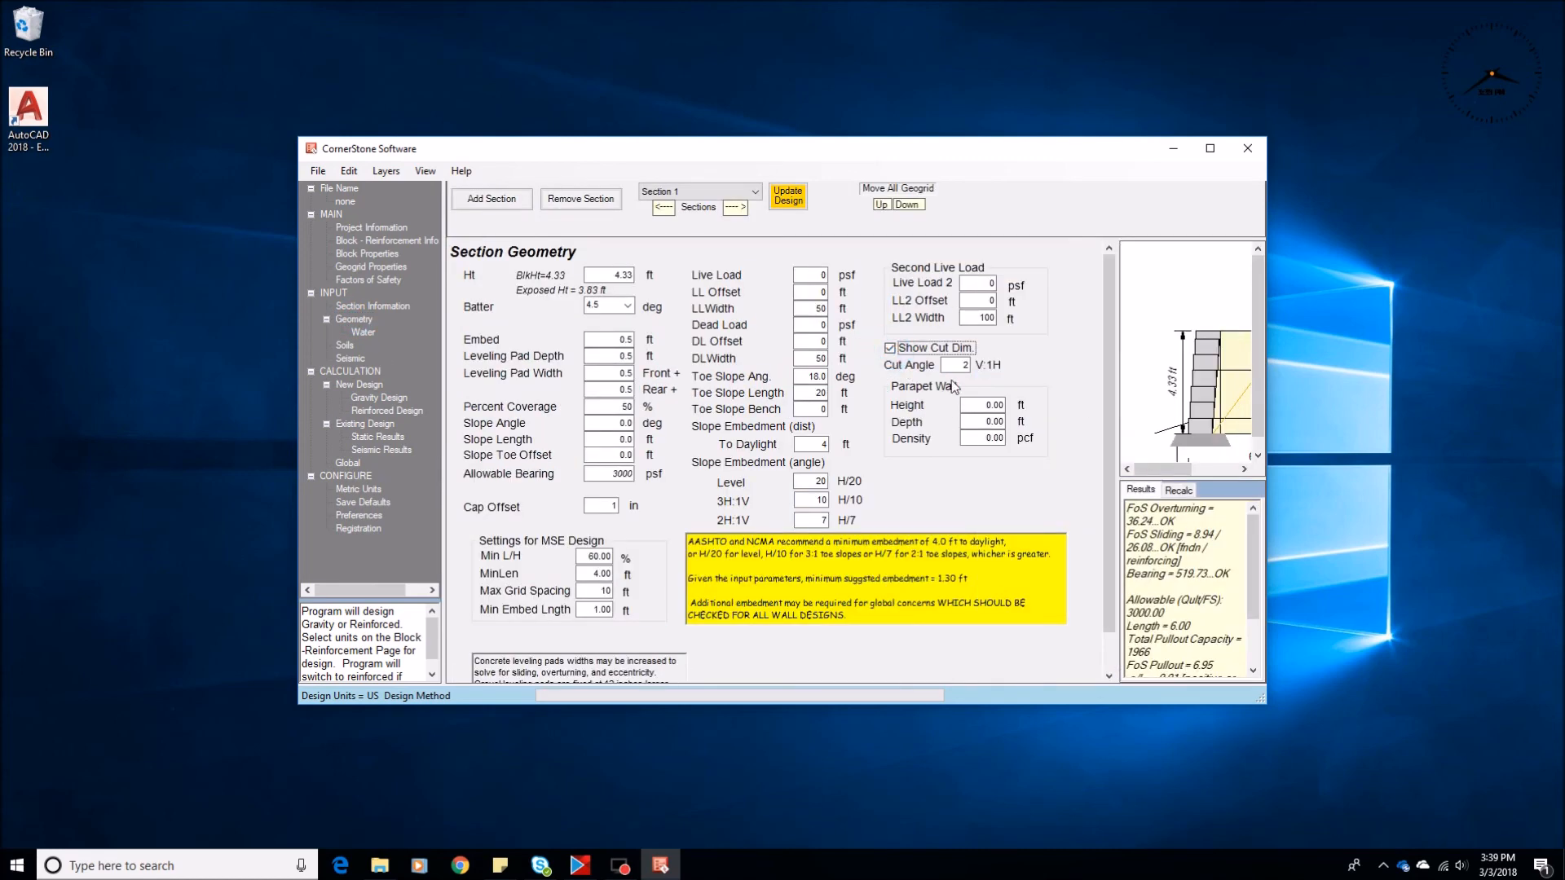
{"action": "left_click_drag", "start_coordinate": [1118, 401], "coordinate": [982, 406]}
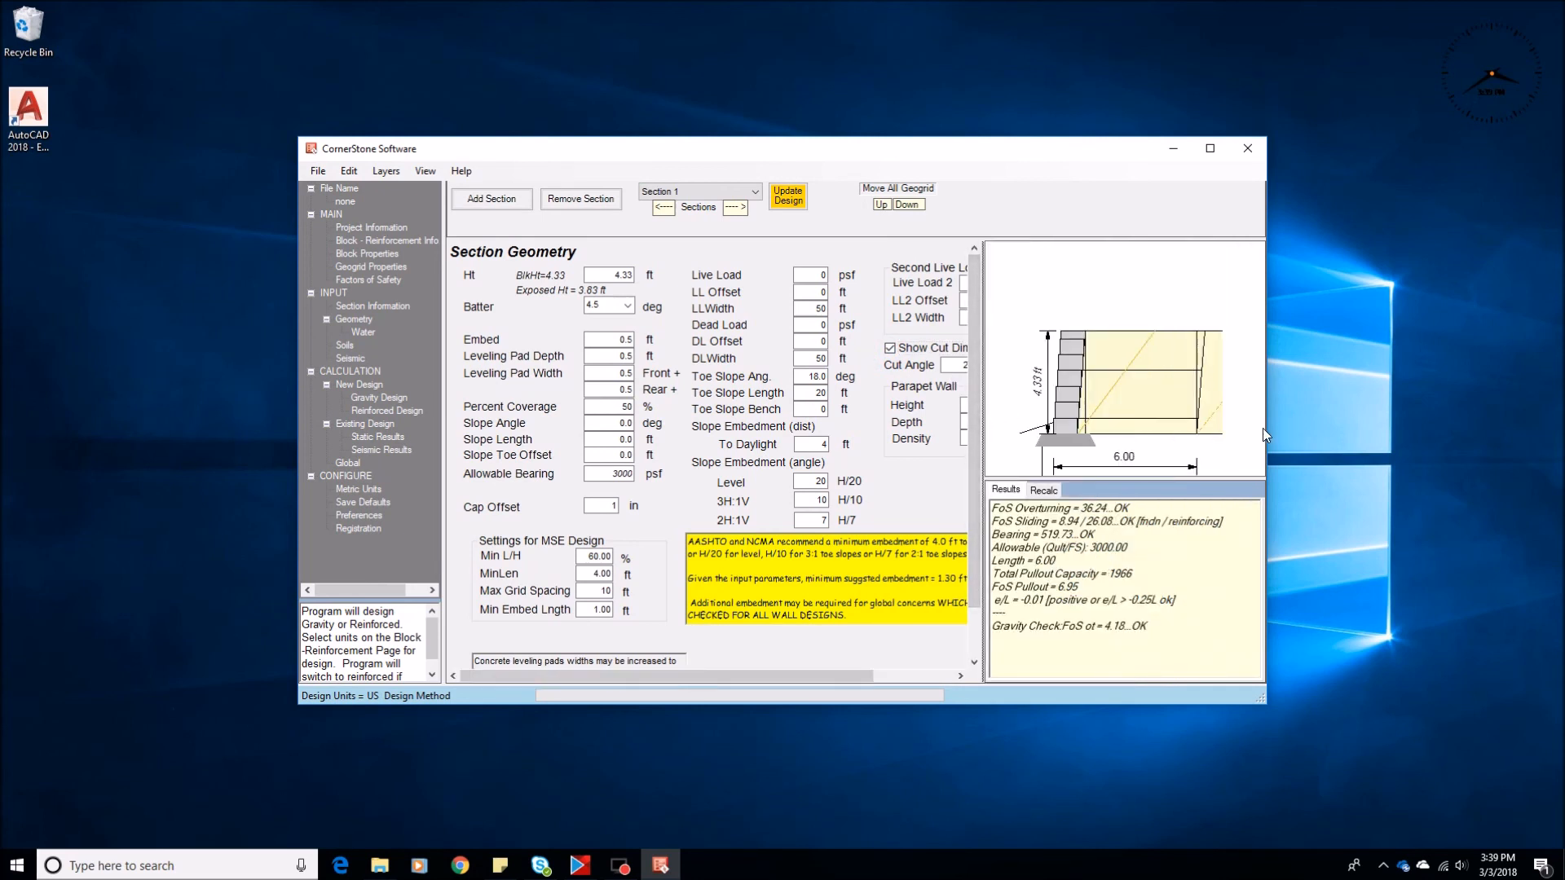
{"action": "left_click", "coordinate": [363, 412]}
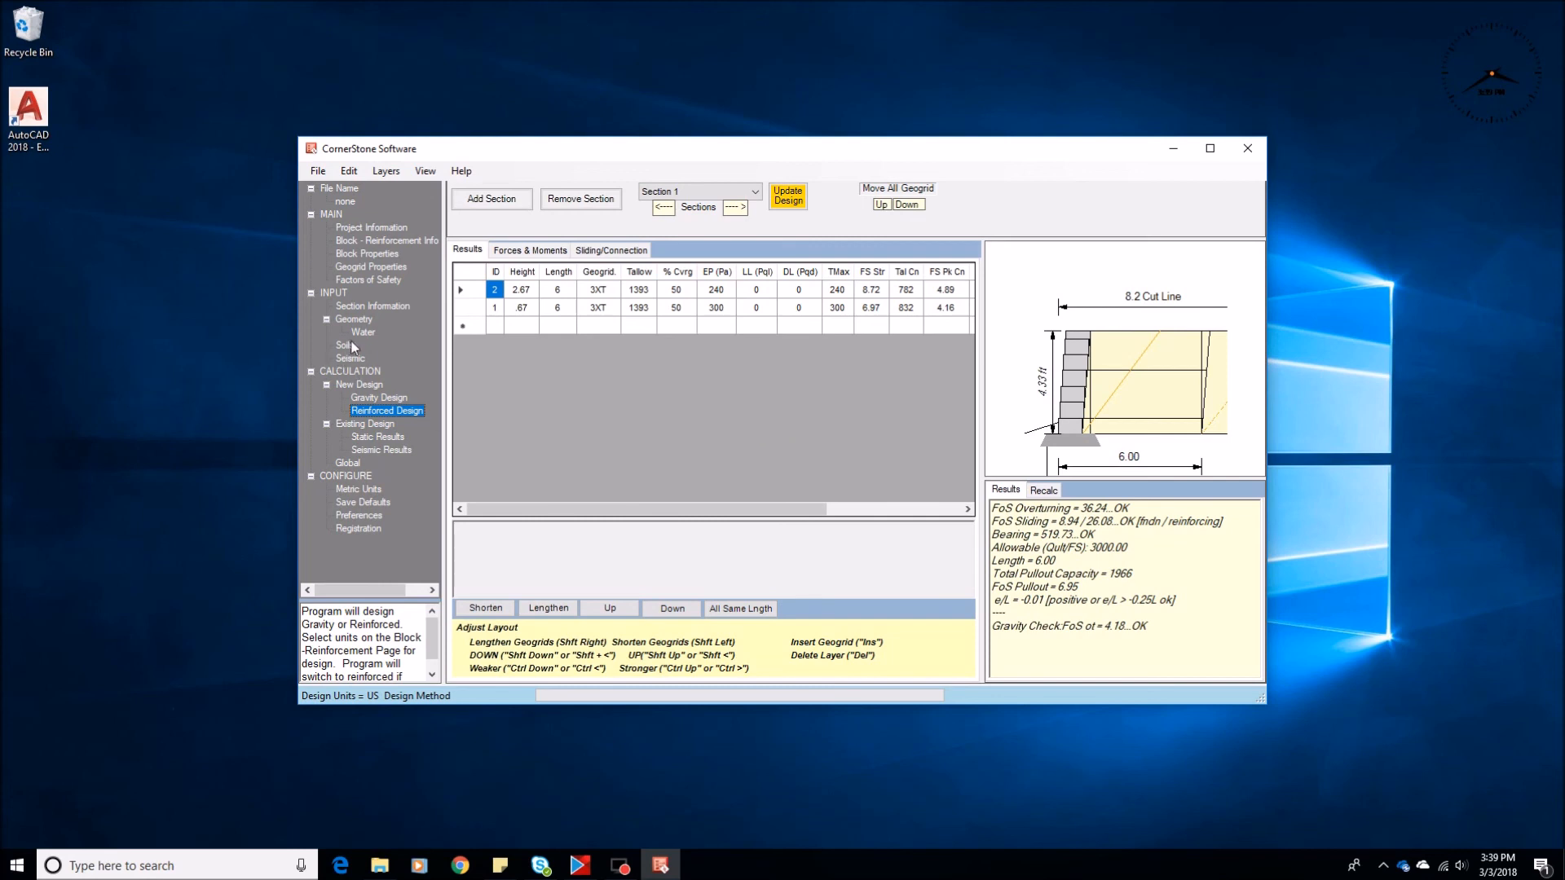
Widen the section geometry area to expose the parapet wall inputs and disable Show Cut Dim
{"action": "left_click", "coordinate": [364, 320]}
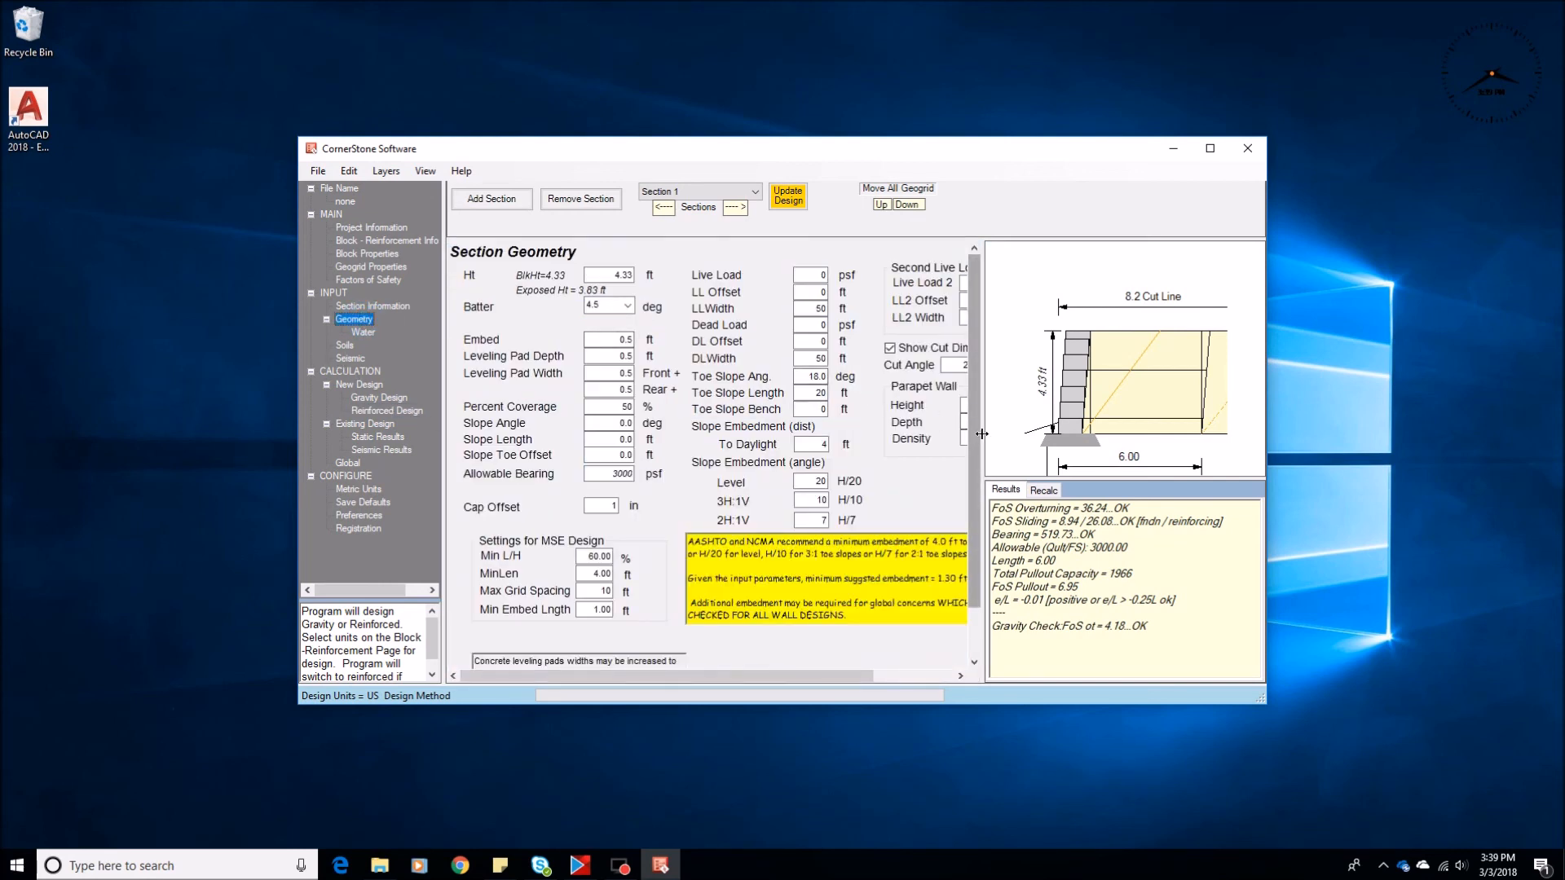
{"action": "left_click_drag", "start_coordinate": [982, 436], "coordinate": [1078, 436]}
{"action": "left_click", "coordinate": [889, 347]}
Define a parapet wall 4 ft high and 1 ft deep with a 150 pcf density, and recalculate the design
{"action": "left_click", "coordinate": [983, 405]}
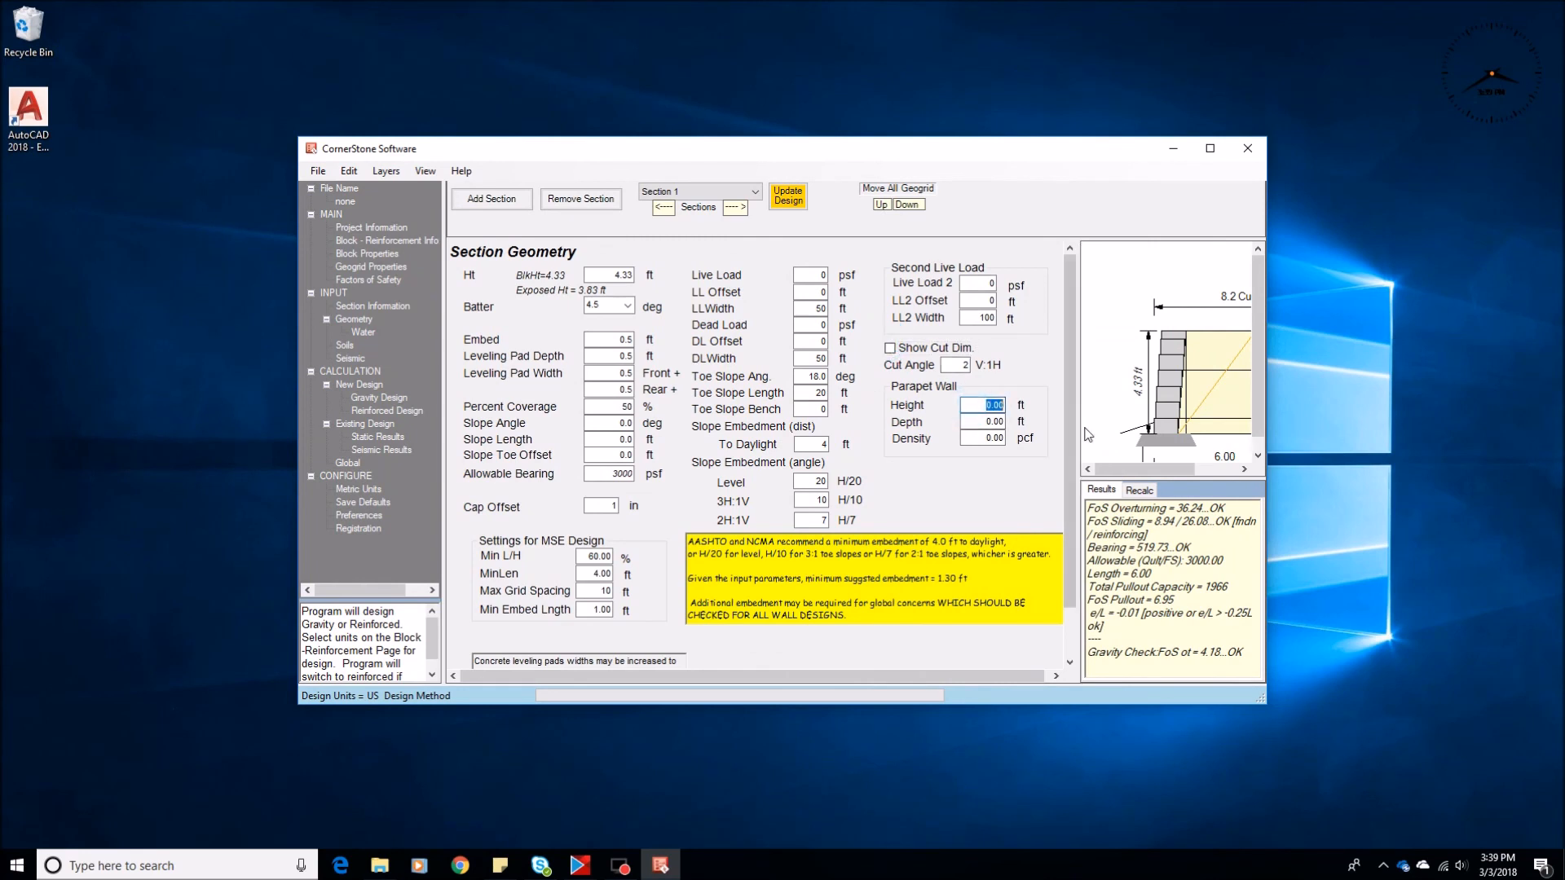
{"action": "type", "text": "4"}
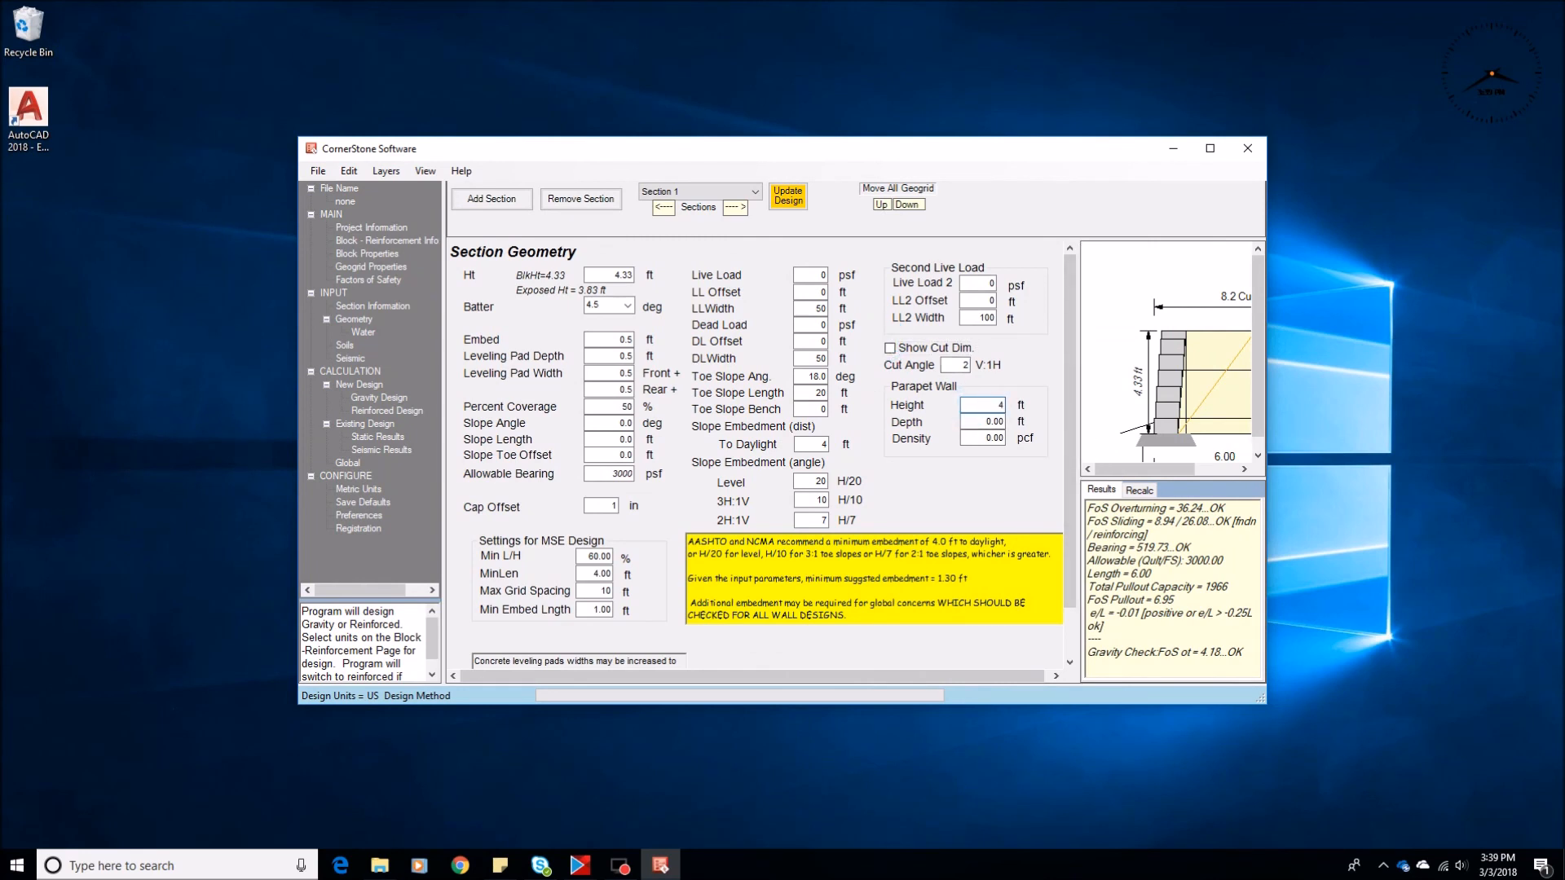
{"action": "key", "text": "Tab"}
{"action": "type", "text": "1"}
{"action": "key", "text": "Tab"}
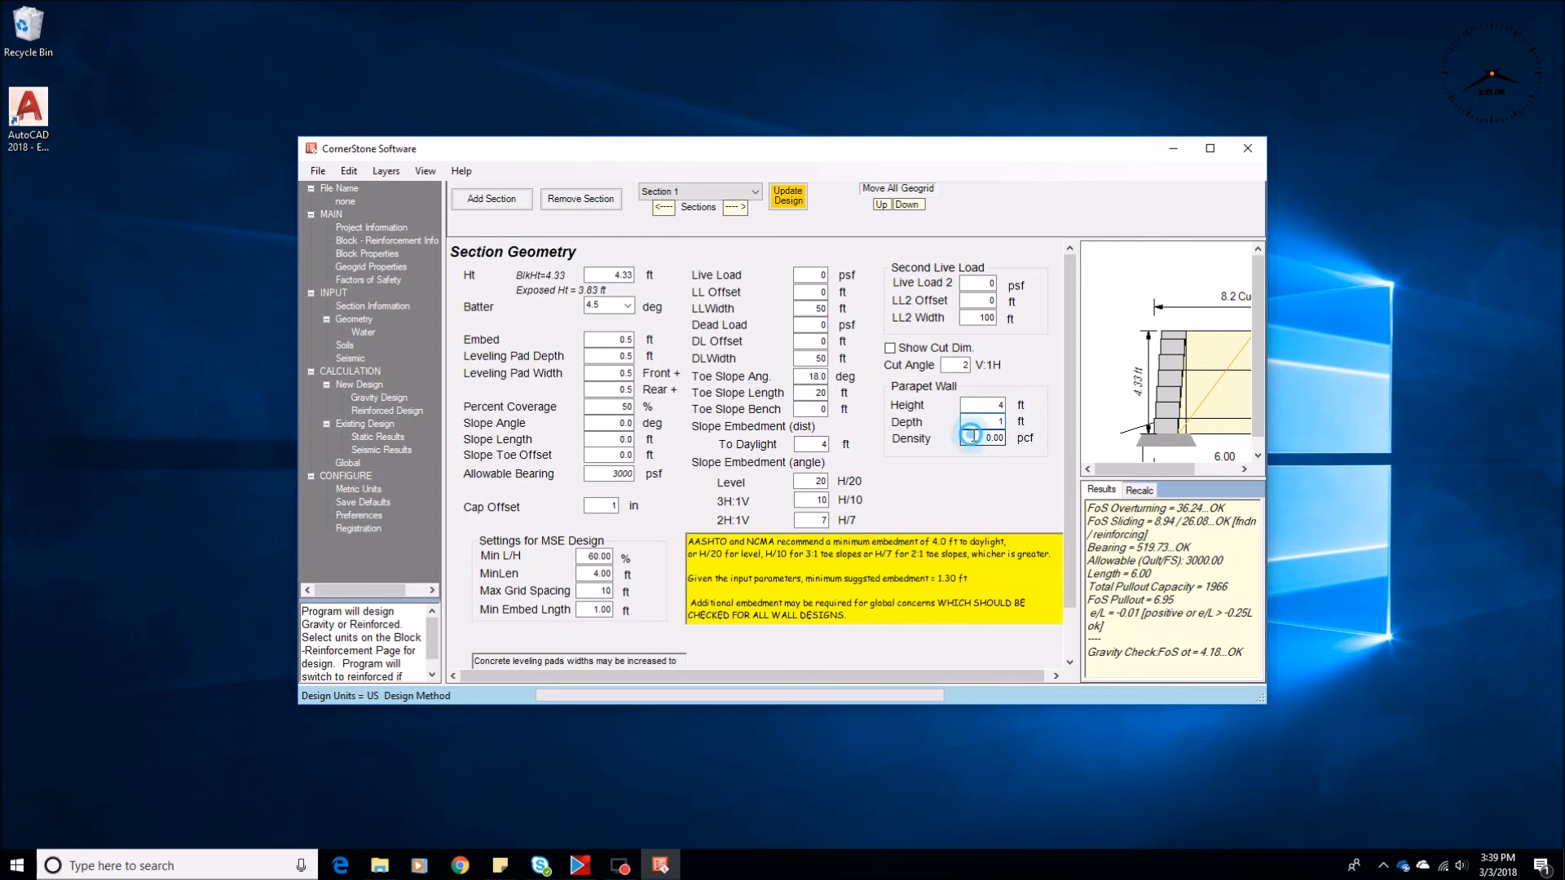
{"action": "type", "text": "150"}
{"action": "left_click", "coordinate": [375, 412]}
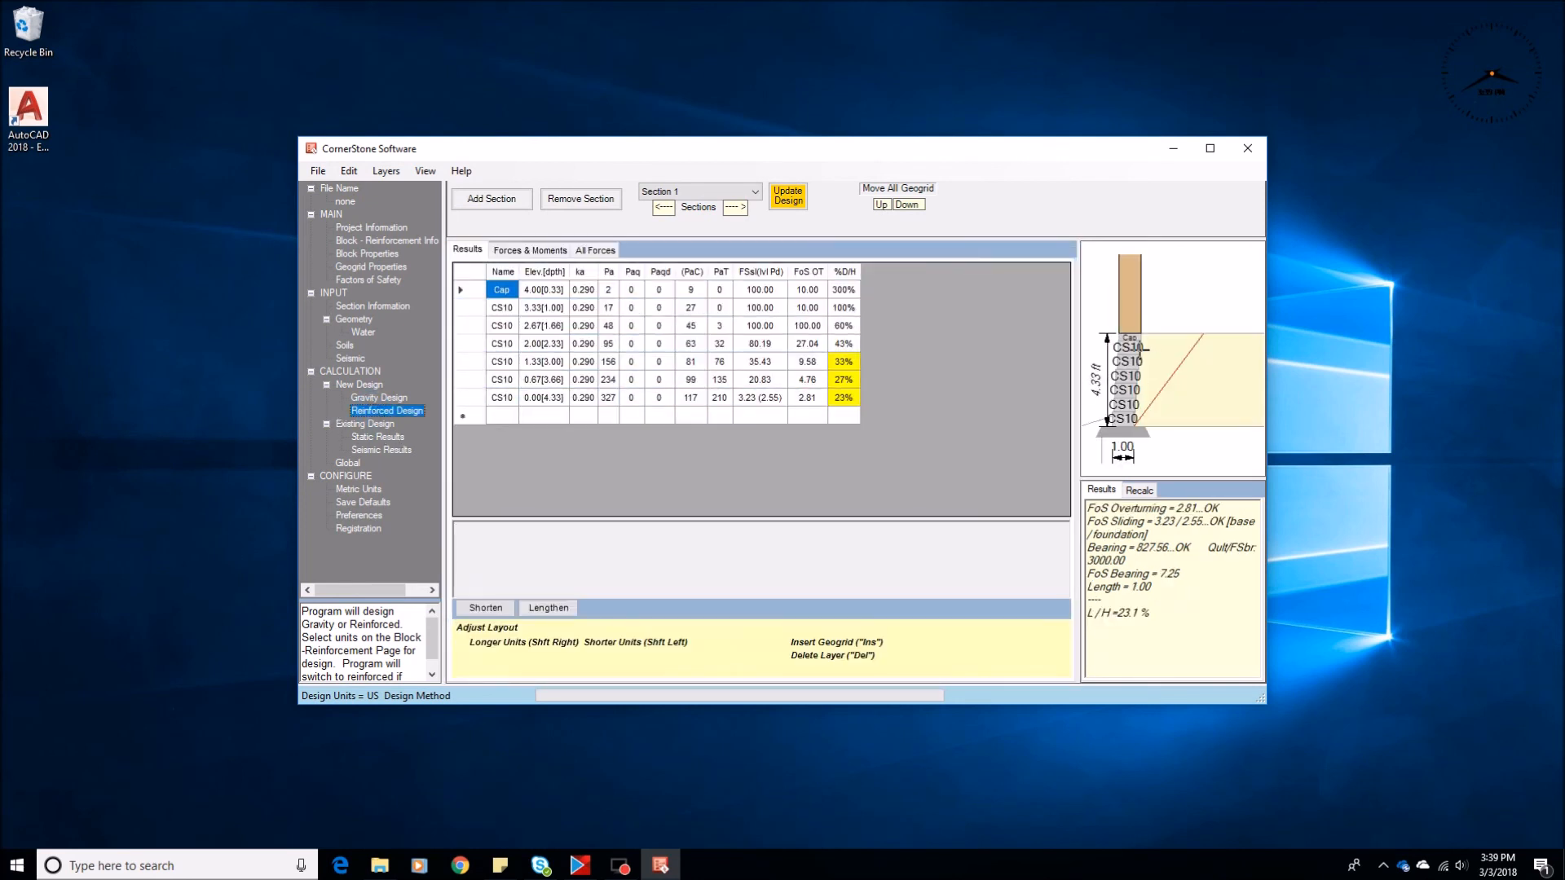
{"action": "left_click", "coordinate": [377, 411]}
Set the section height to 10 ft and recalculate the reinforced design with the parapet wall
{"action": "left_click", "coordinate": [359, 320]}
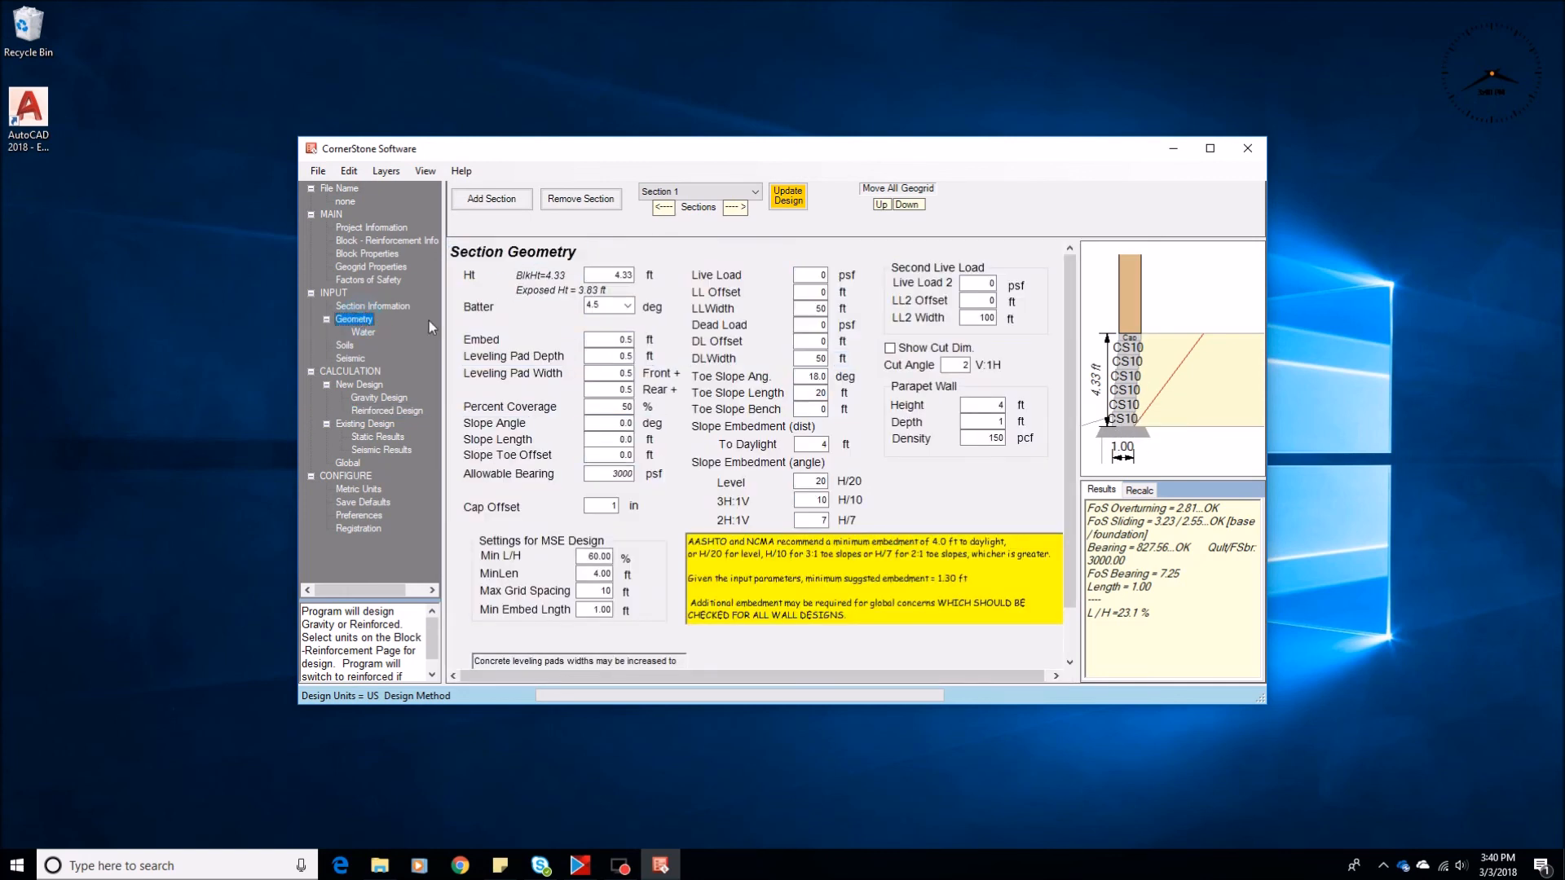
{"action": "type", "text": "10"}
{"action": "left_click", "coordinate": [392, 413]}
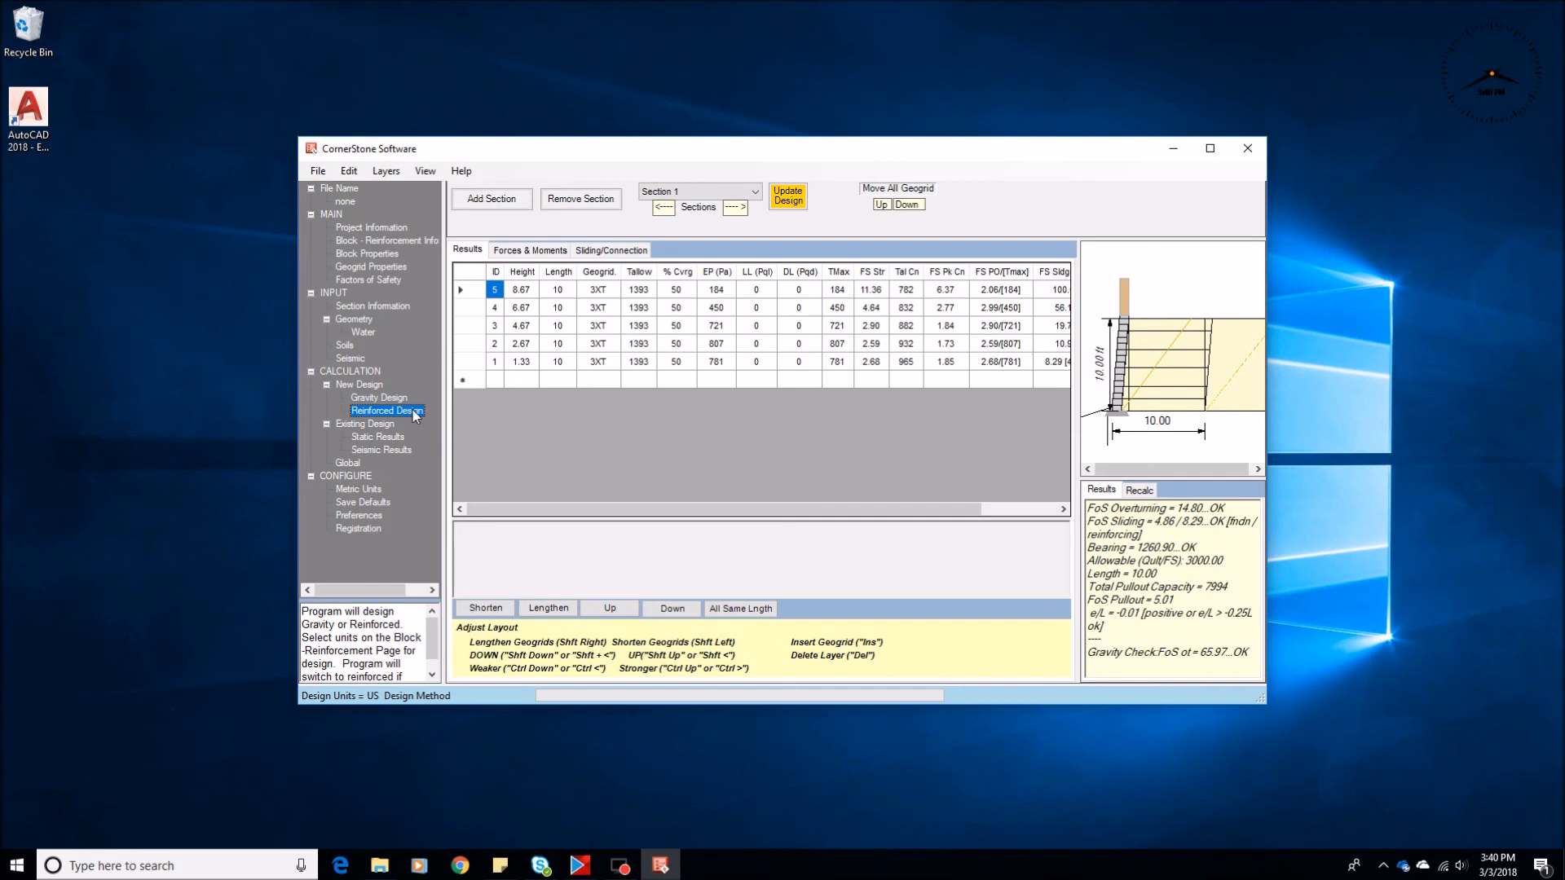
Review the gravity design results for every block course of the wall and return to the reinforced design
{"action": "left_click", "coordinate": [379, 398]}
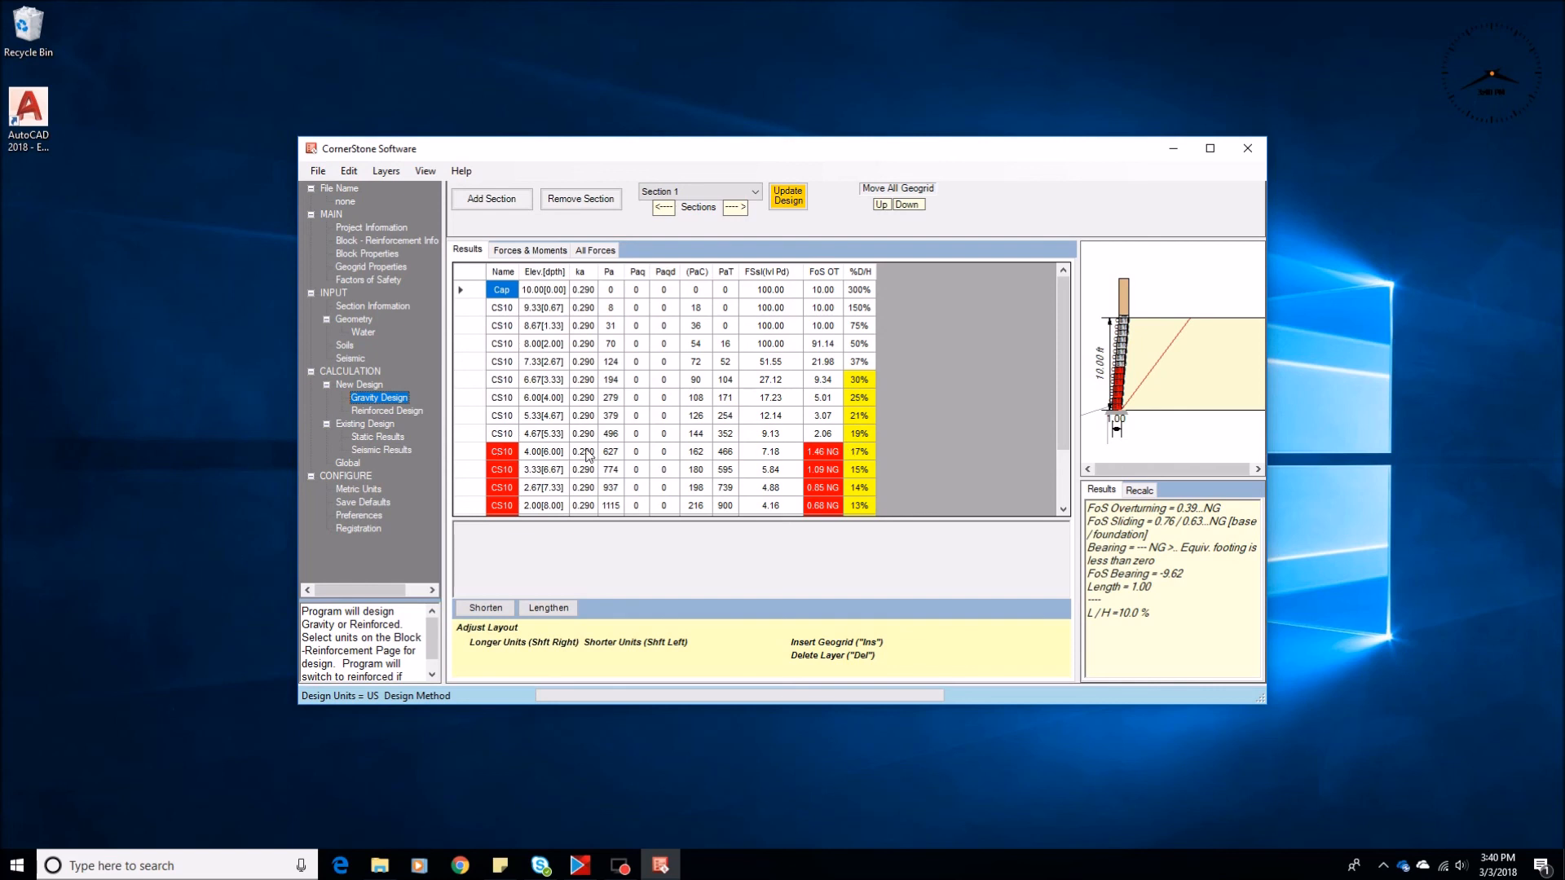
{"action": "scroll", "coordinate": [586, 455], "scroll_direction": "down", "scroll_amount": 2}
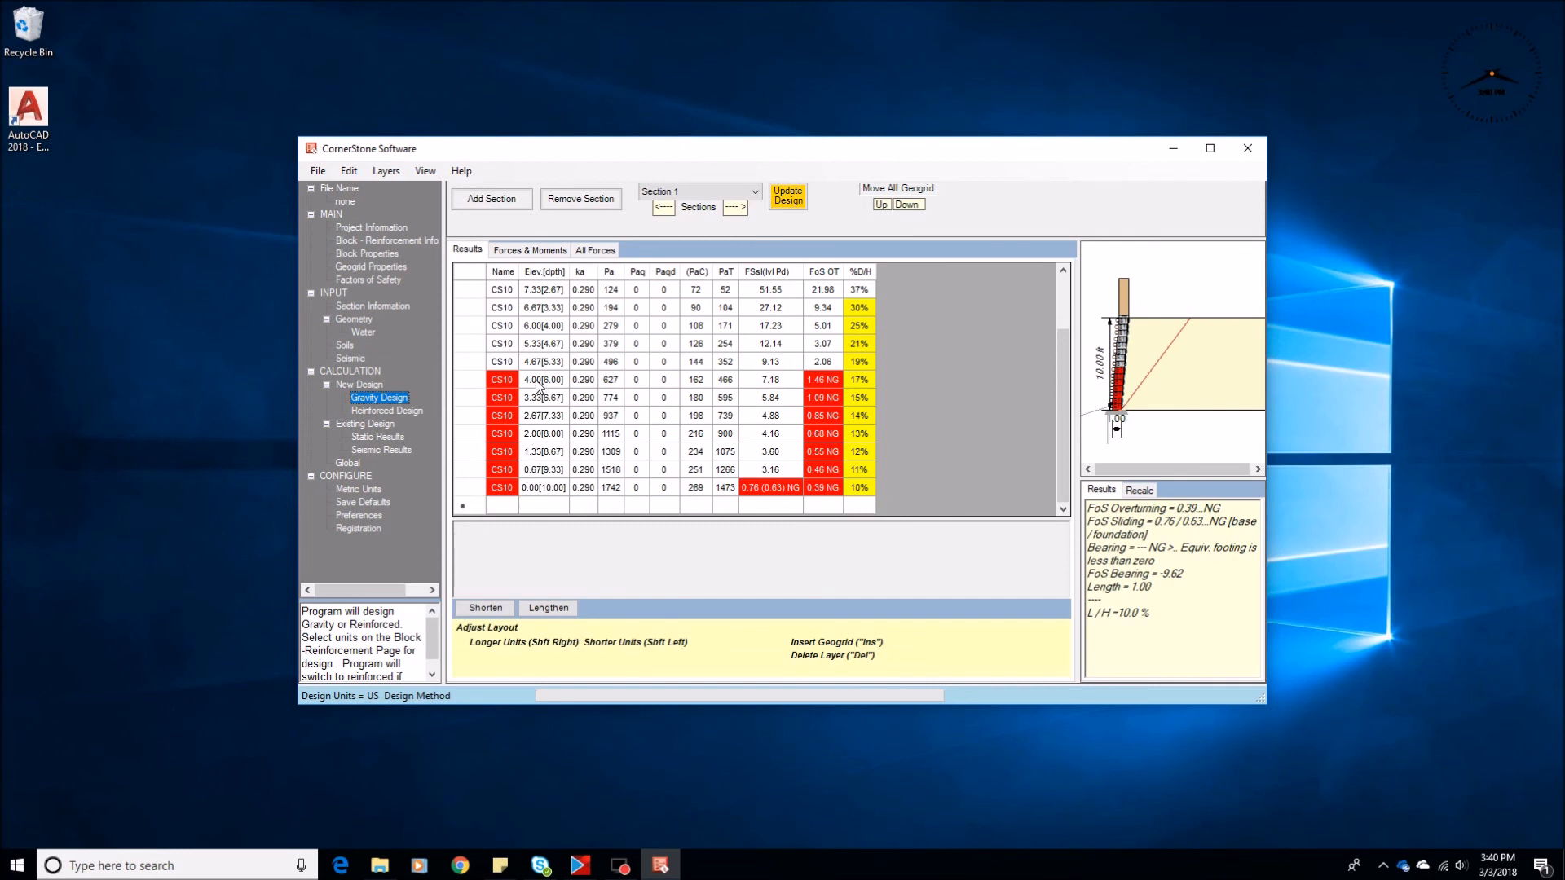
{"action": "scroll", "coordinate": [537, 387], "scroll_direction": "up", "scroll_amount": 1}
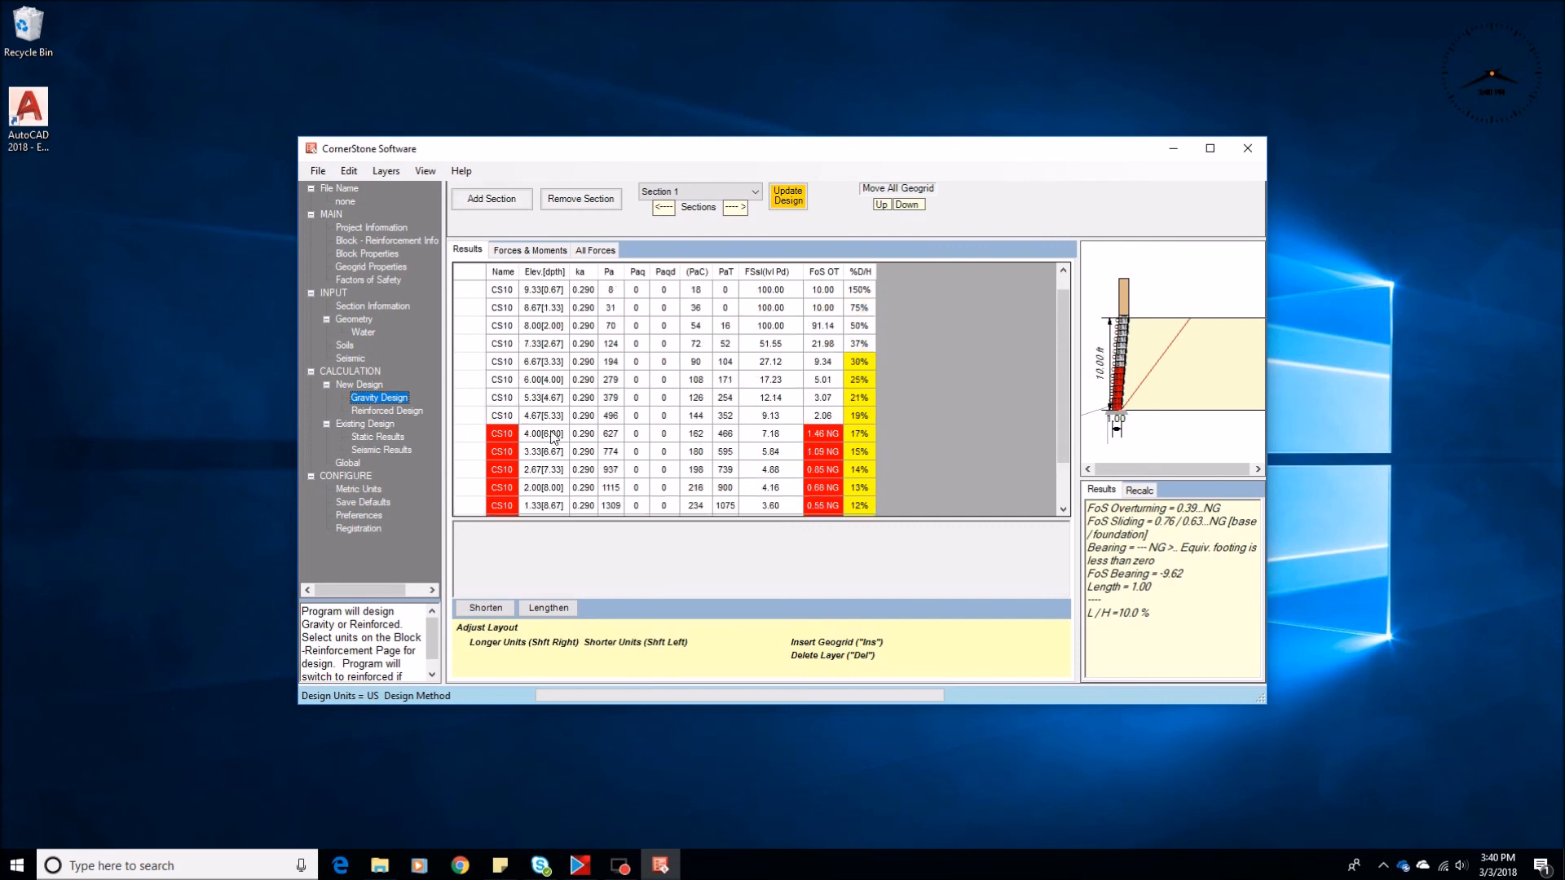
{"action": "scroll", "coordinate": [553, 437], "scroll_direction": "up", "scroll_amount": 1}
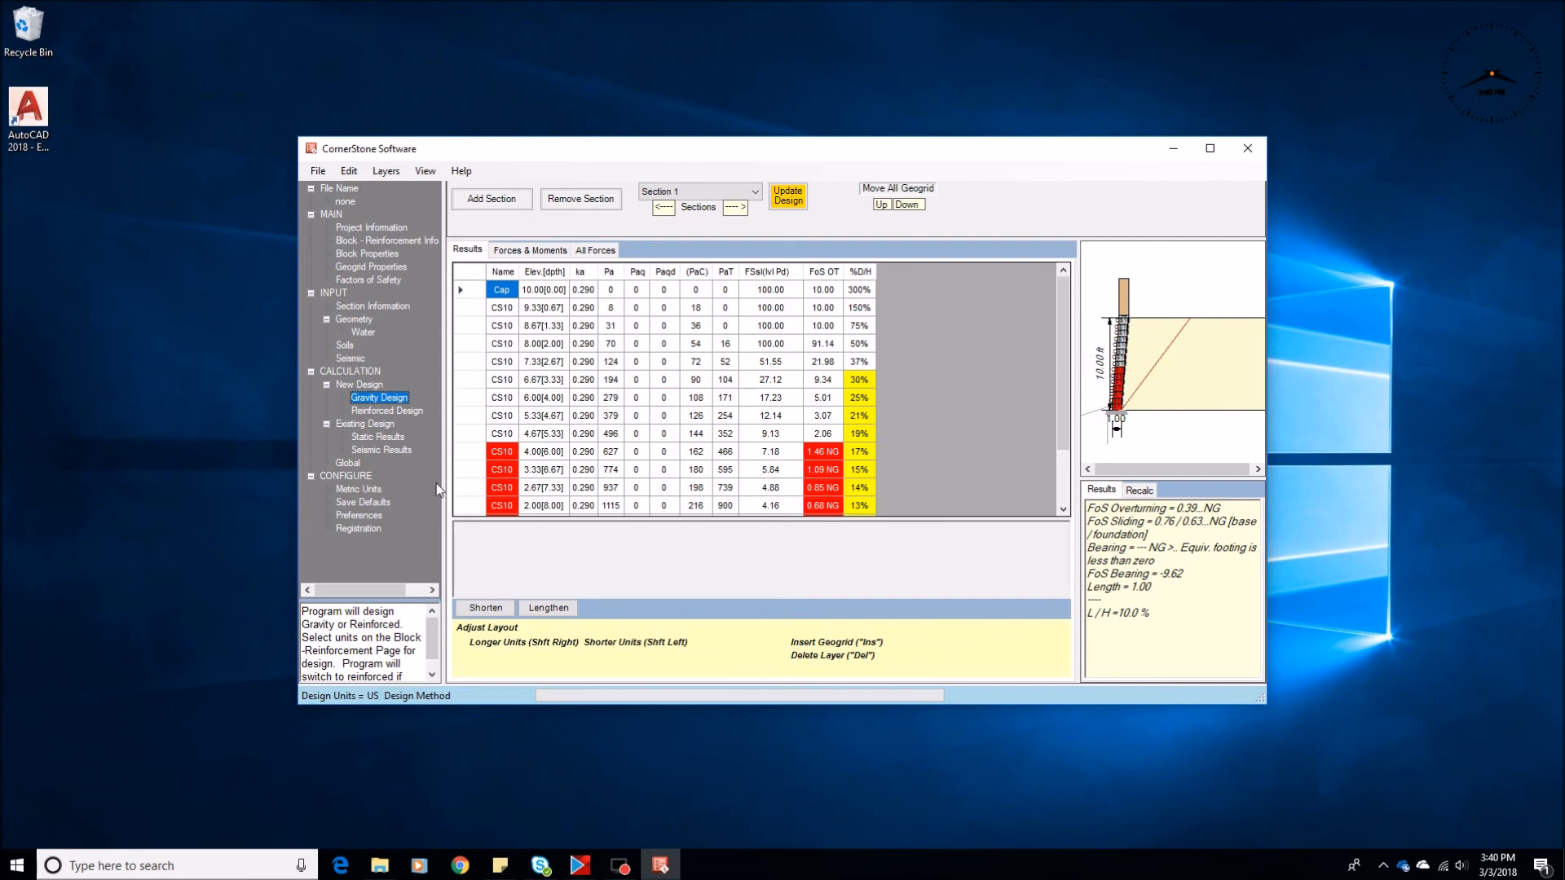
{"action": "left_click", "coordinate": [382, 411]}
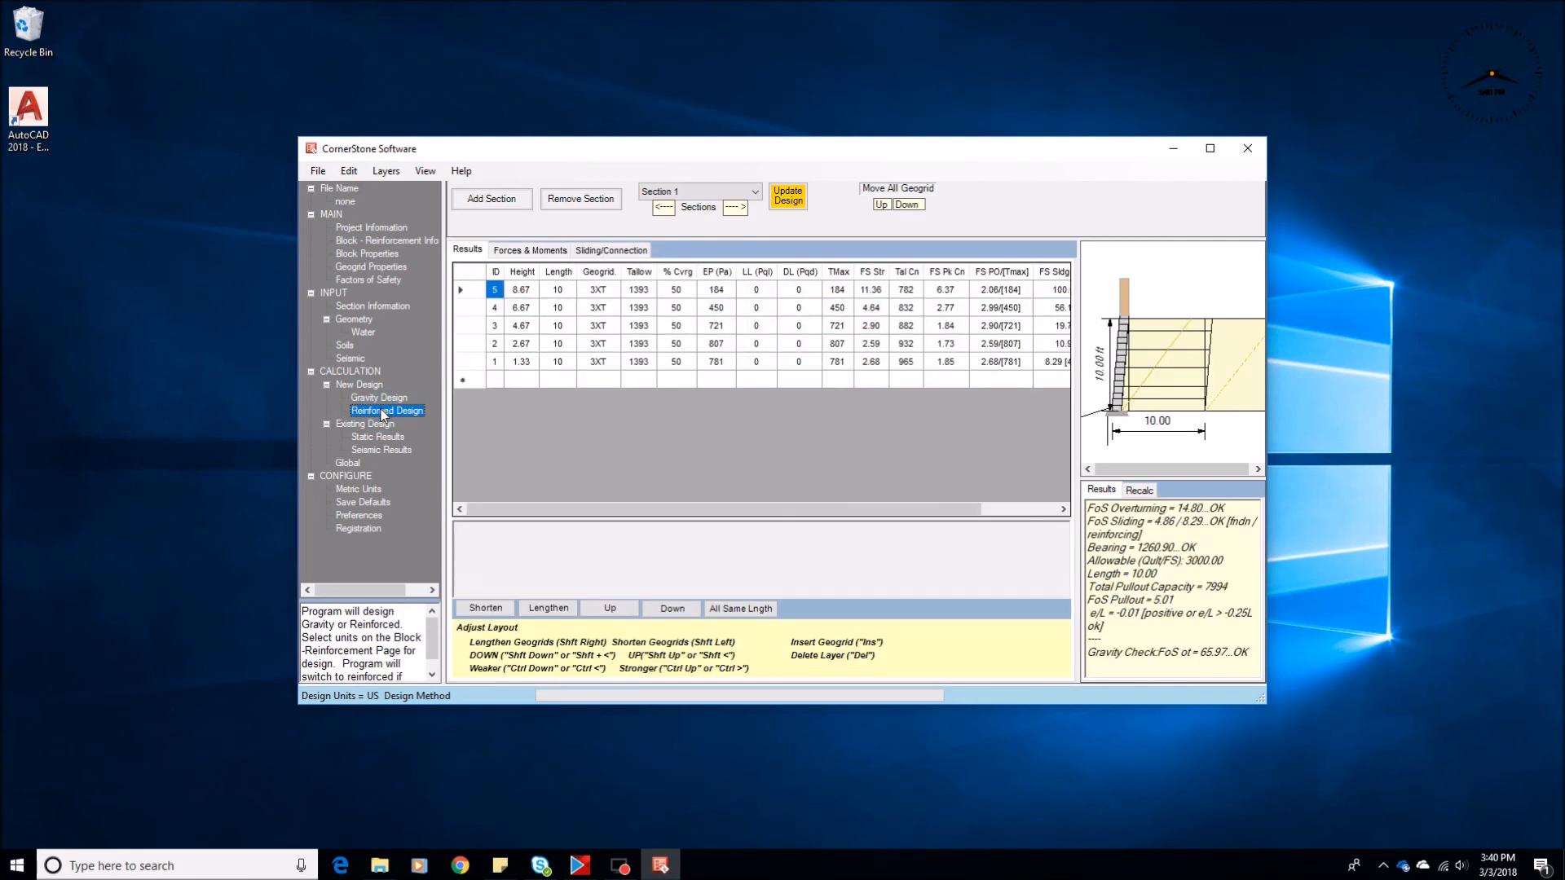
Examine the section geometry inputs, including the MSE design settings and the leveling pad note
{"action": "left_click", "coordinate": [367, 320]}
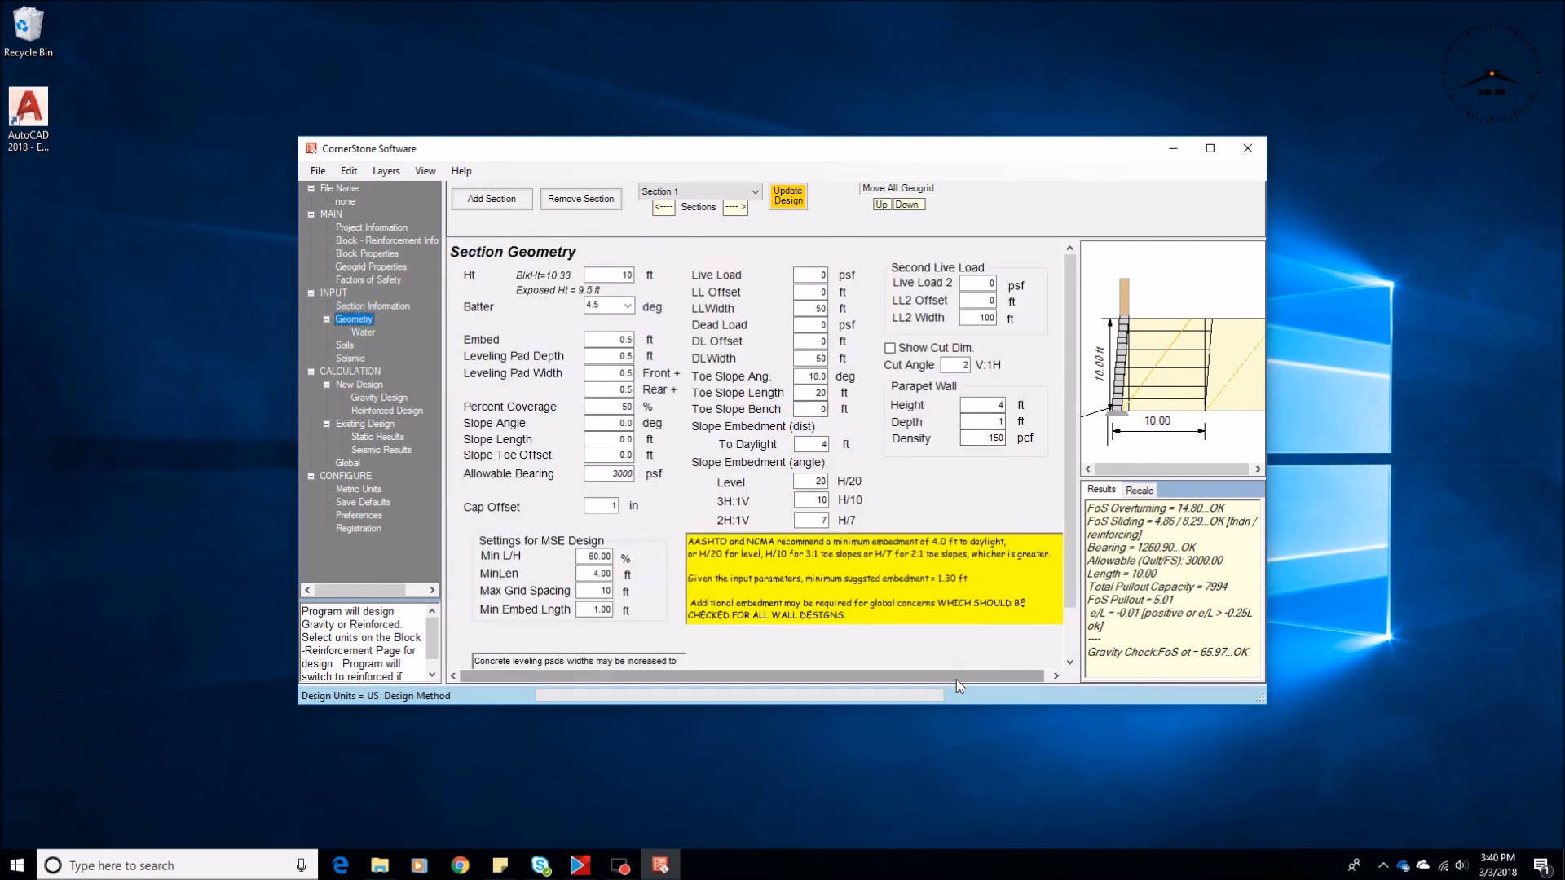
{"action": "scroll", "coordinate": [1077, 656], "scroll_direction": "down", "scroll_amount": 2}
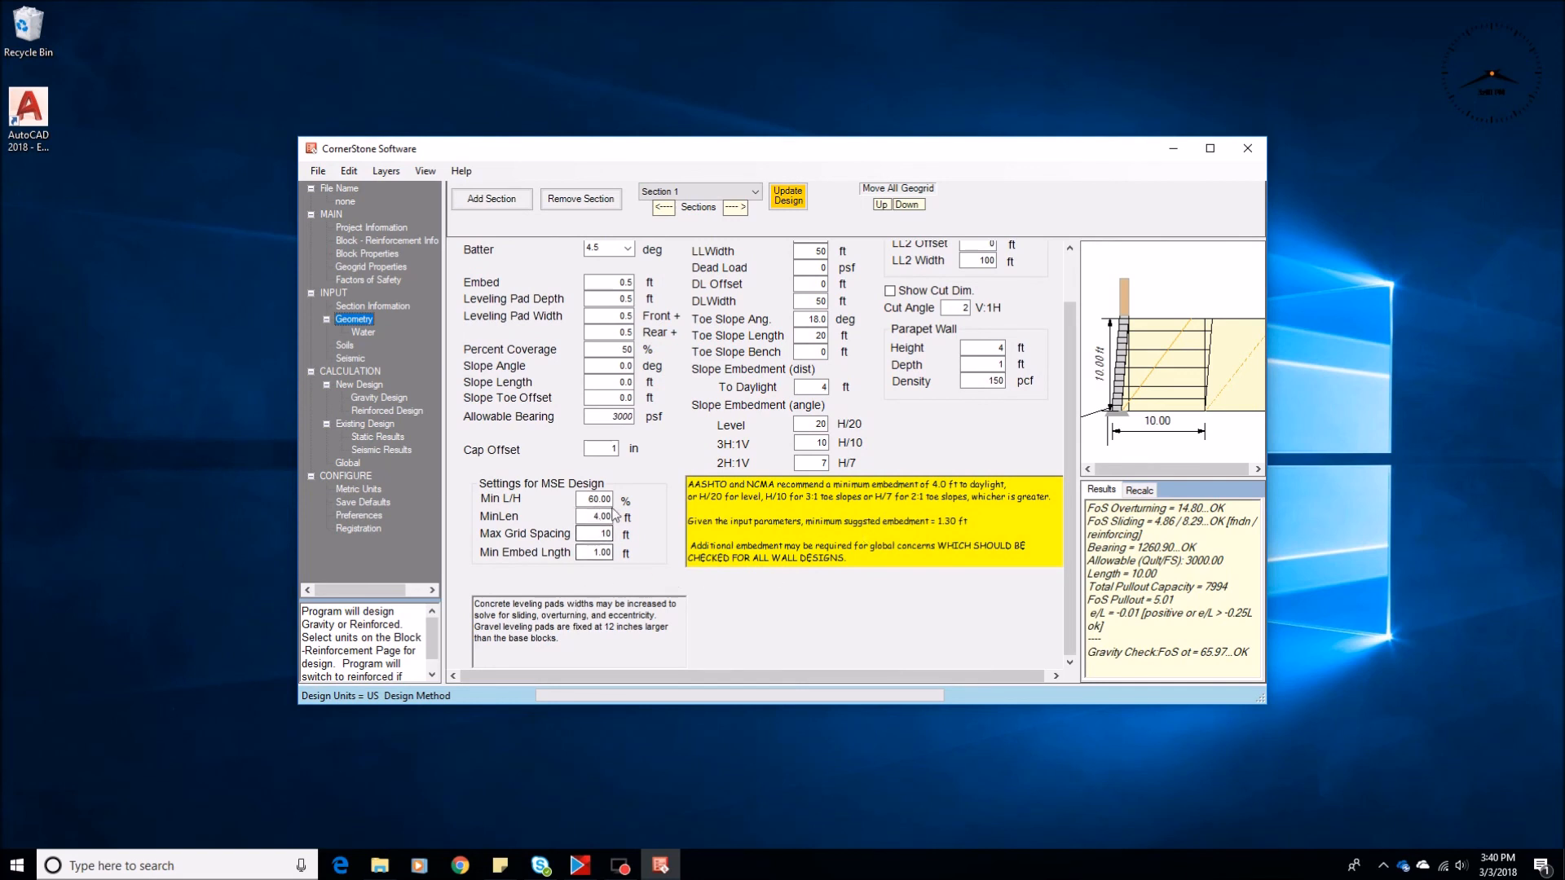
{"action": "scroll", "coordinate": [604, 522], "scroll_direction": "up", "scroll_amount": 2}
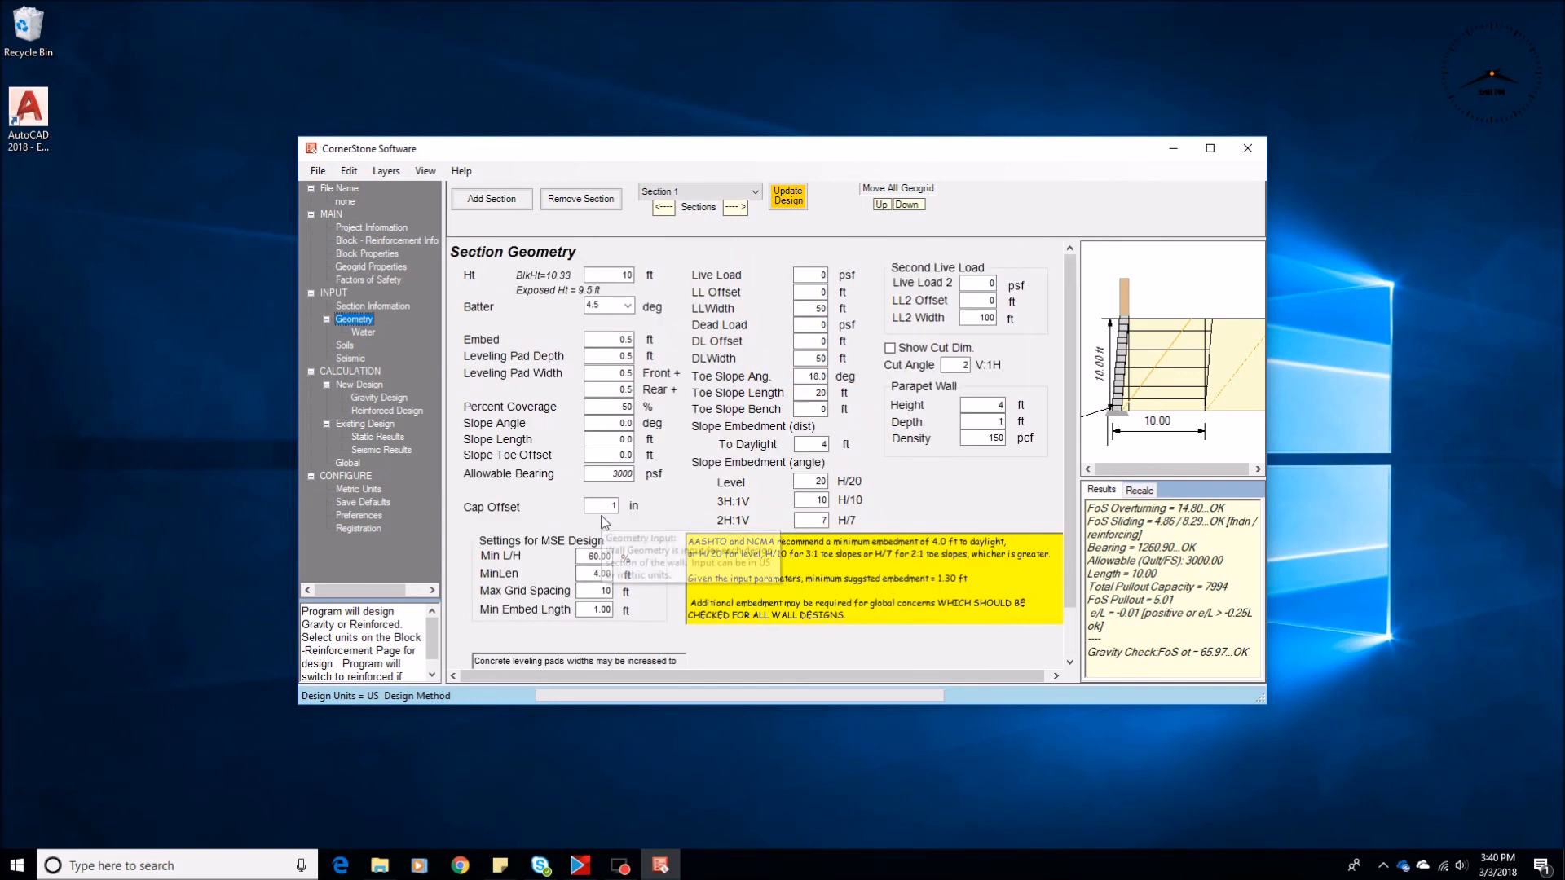